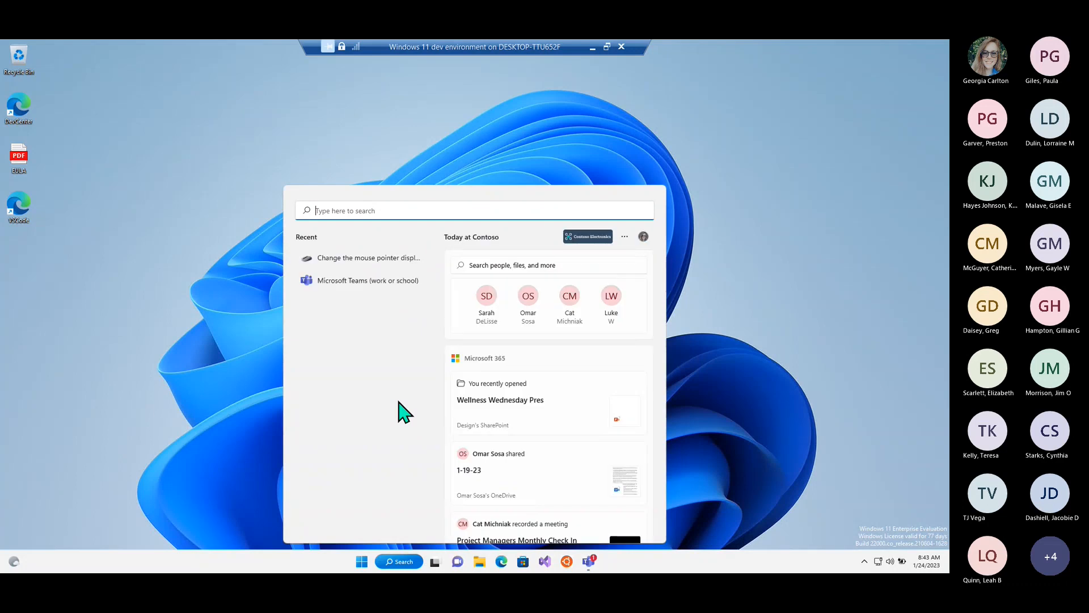
Look up the Microsoft 365 app install options on office.com in Microsoft Edge, and close the browser
text(excel)
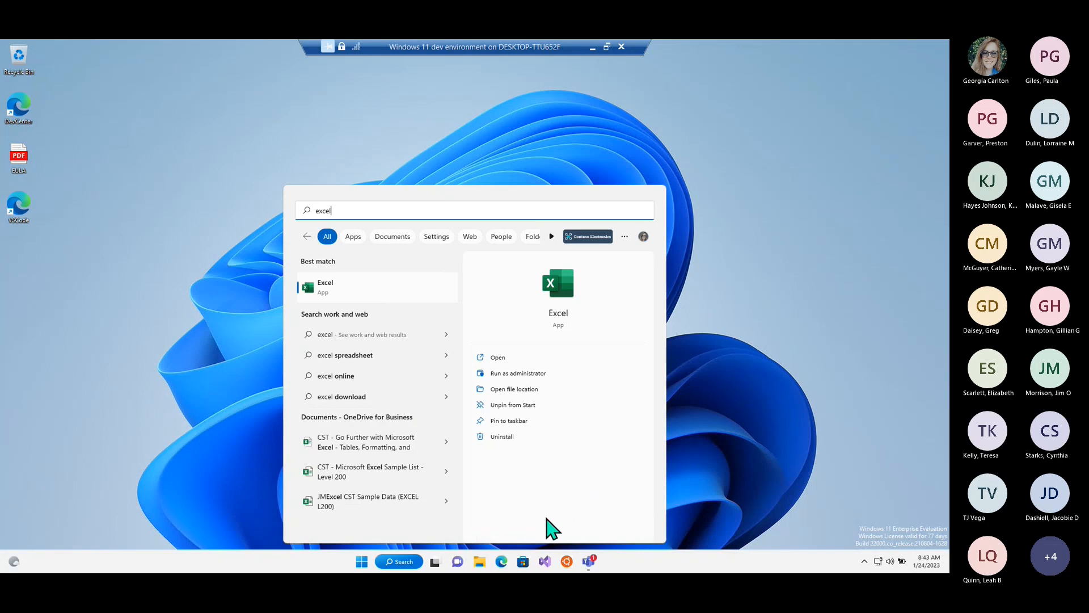
click(501, 561)
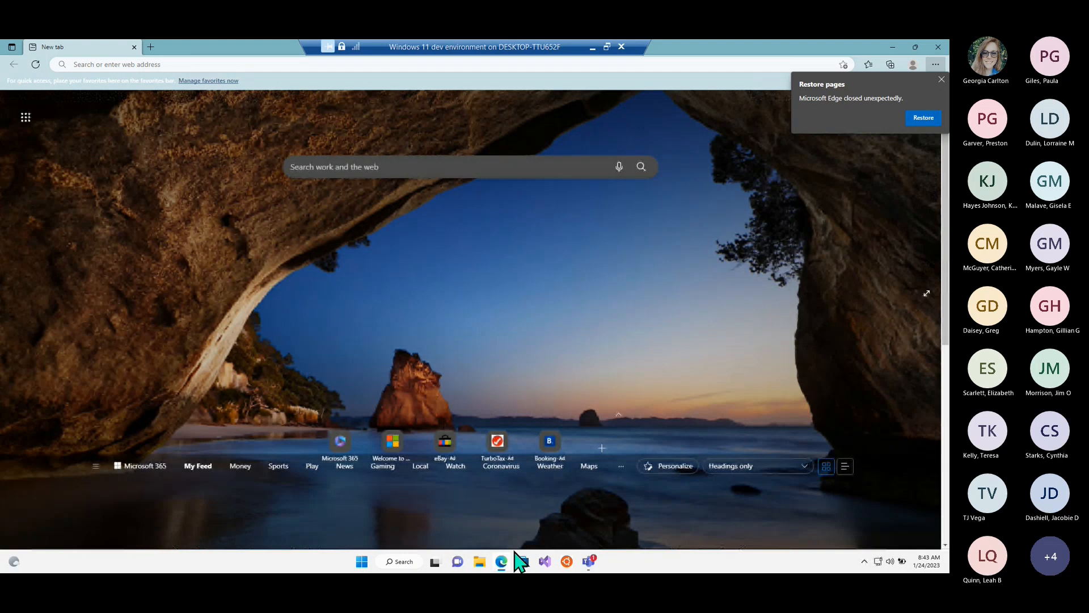
click(223, 63)
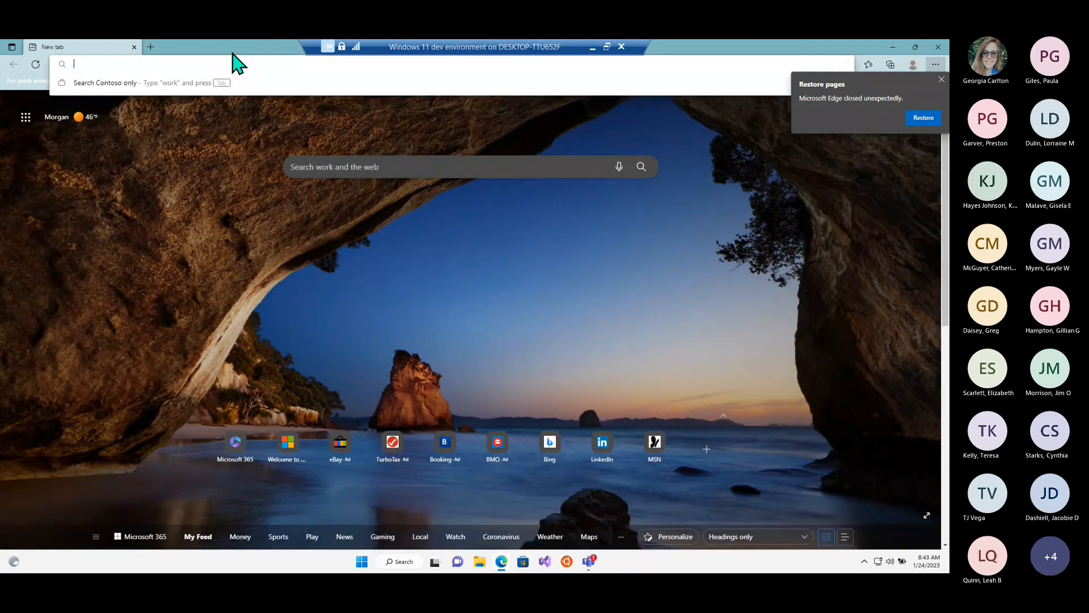
text(offi)
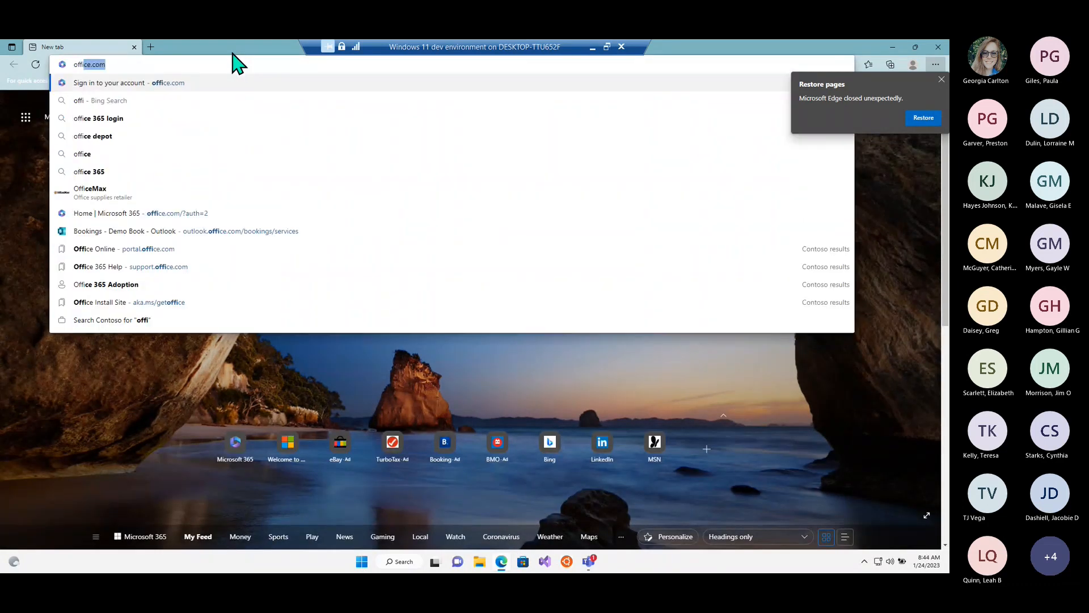
key(Return)
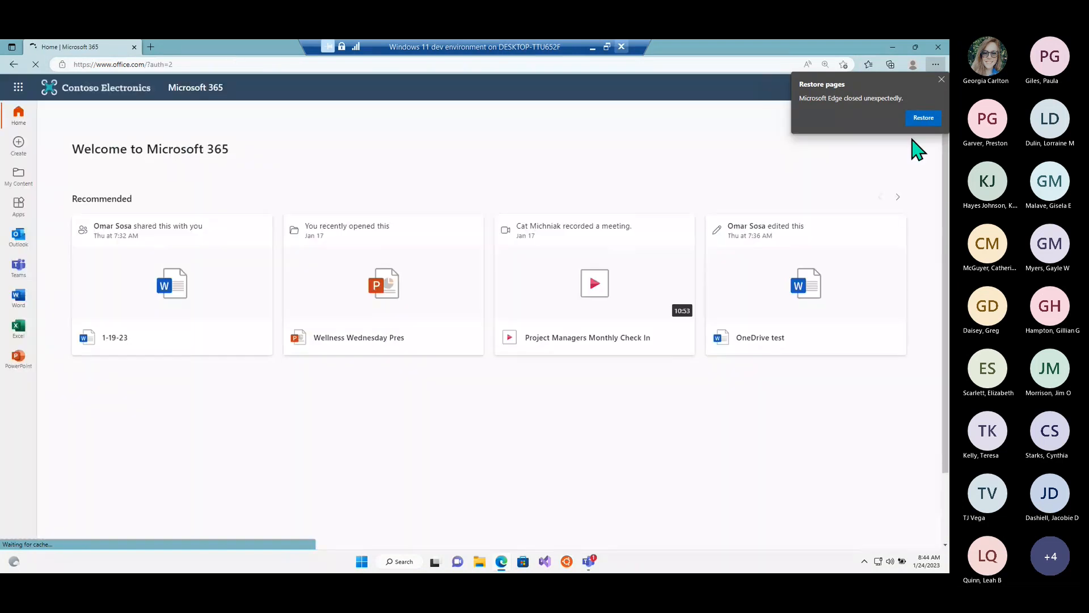
click(941, 79)
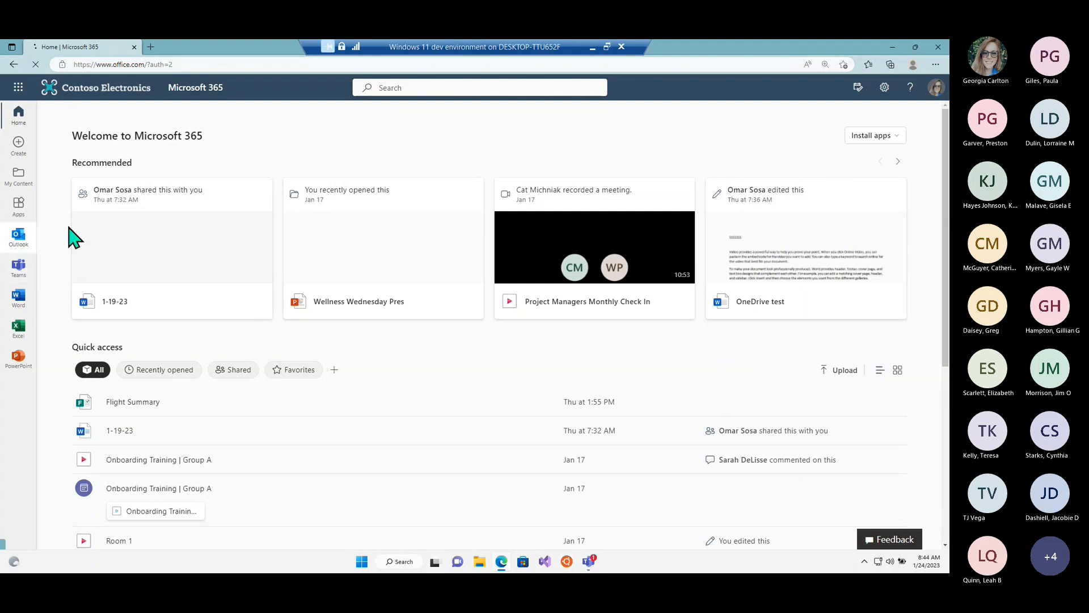
click(900, 136)
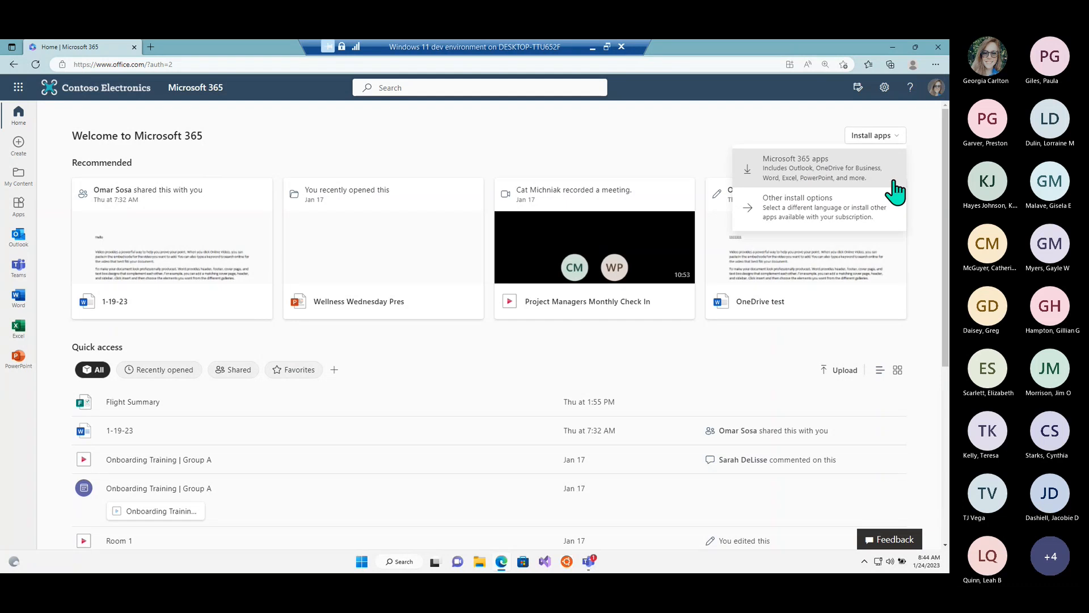
click(938, 47)
Search Windows for "excel" and launch the Excel desktop app
click(399, 561)
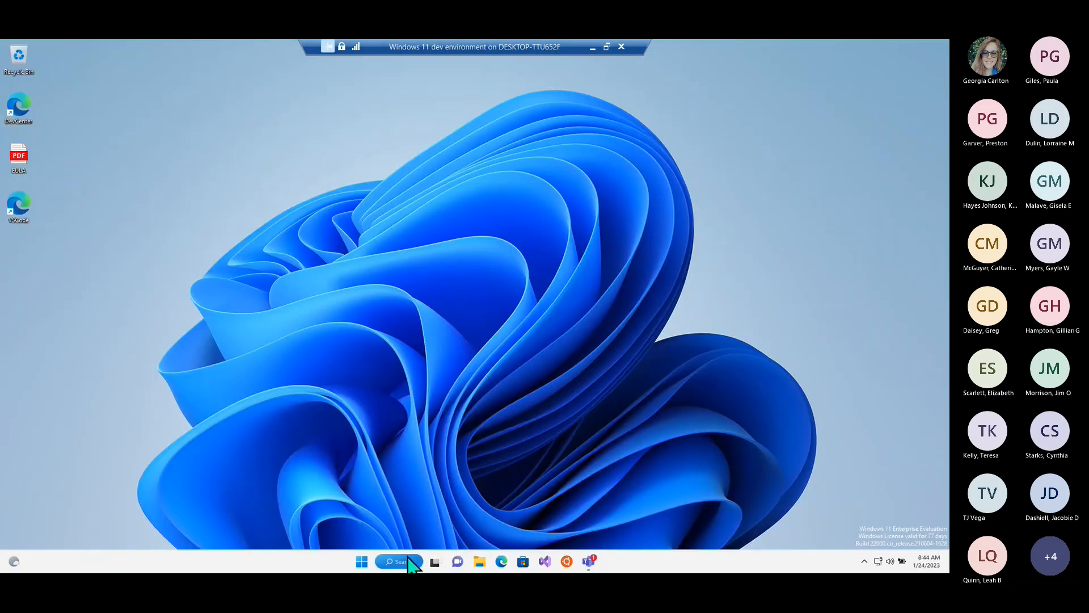
text(e)
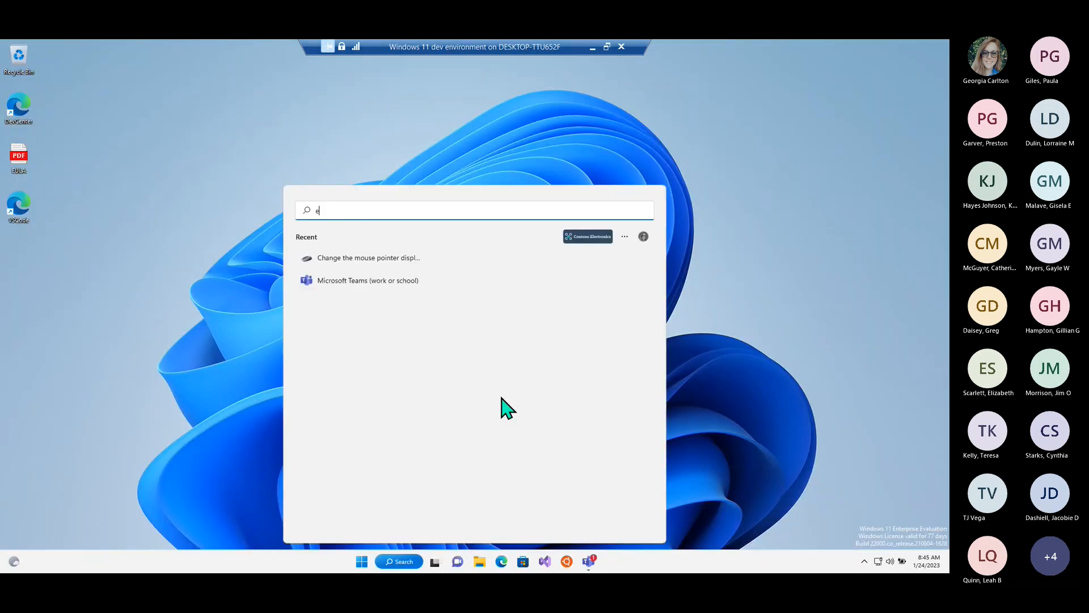
text(xcel)
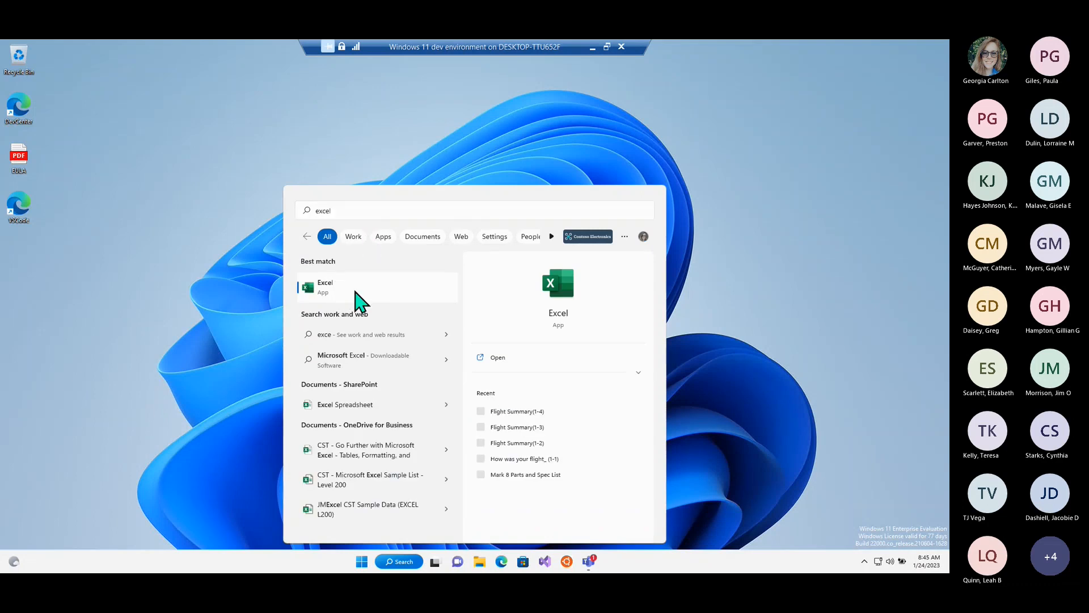
click(355, 289)
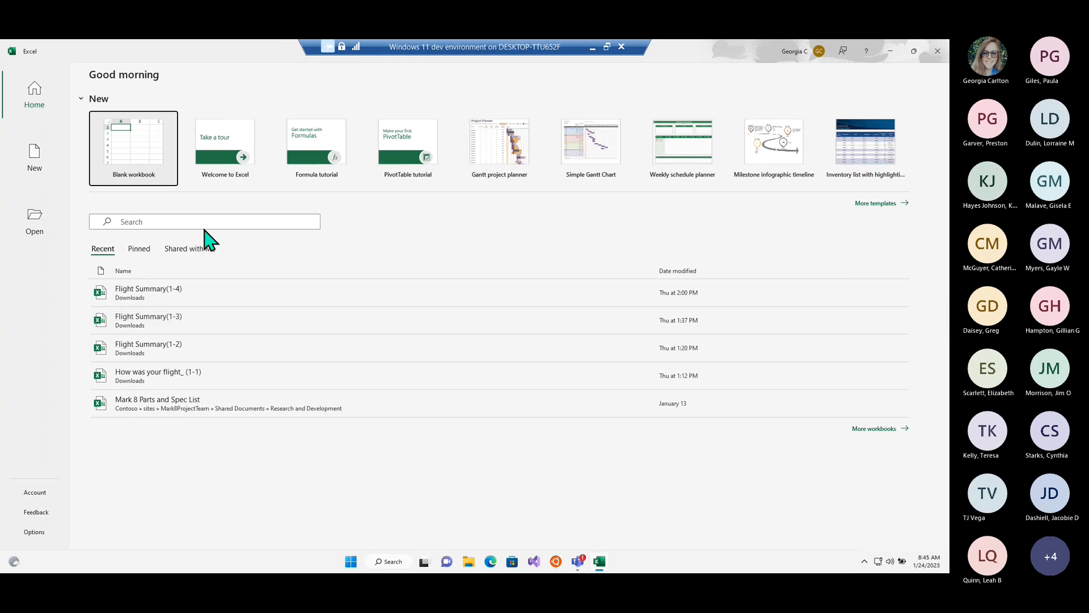
click(153, 178)
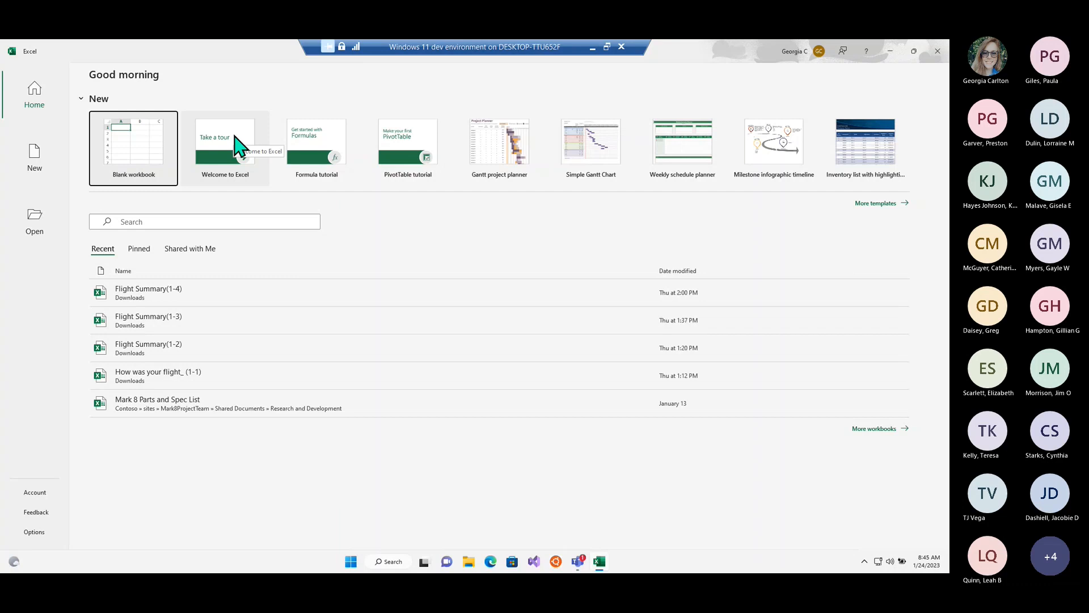
click(220, 167)
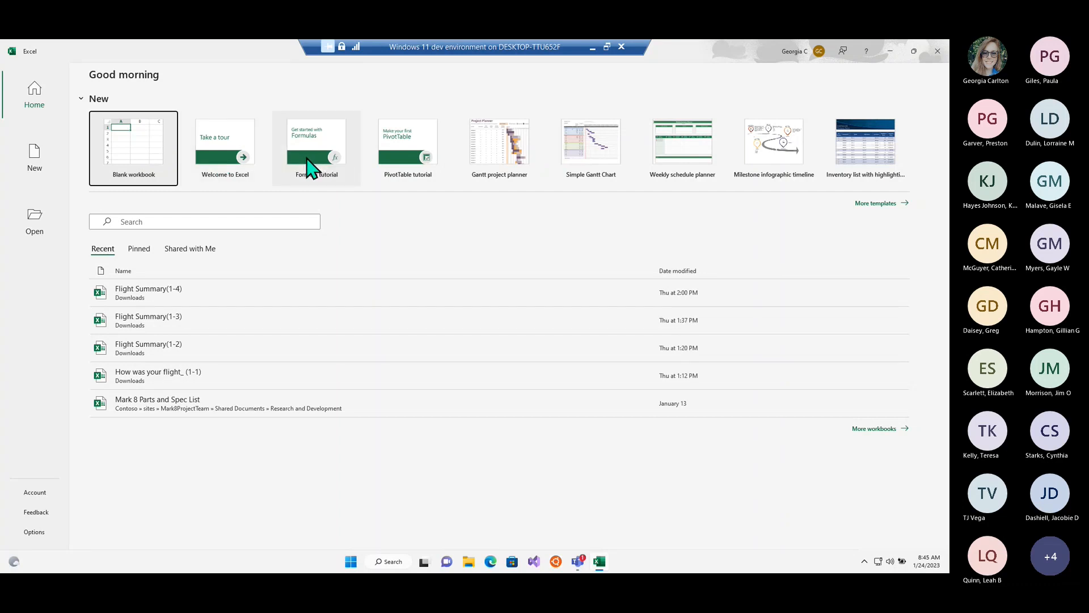
click(409, 171)
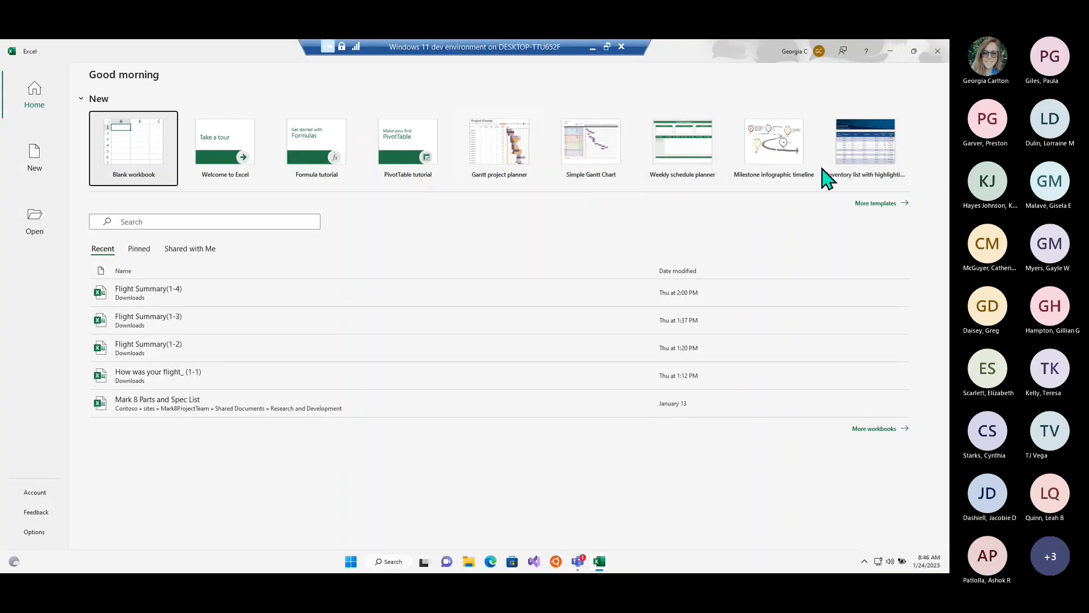
Browse the full template gallery and create a workbook from the Expense report basic template
click(880, 206)
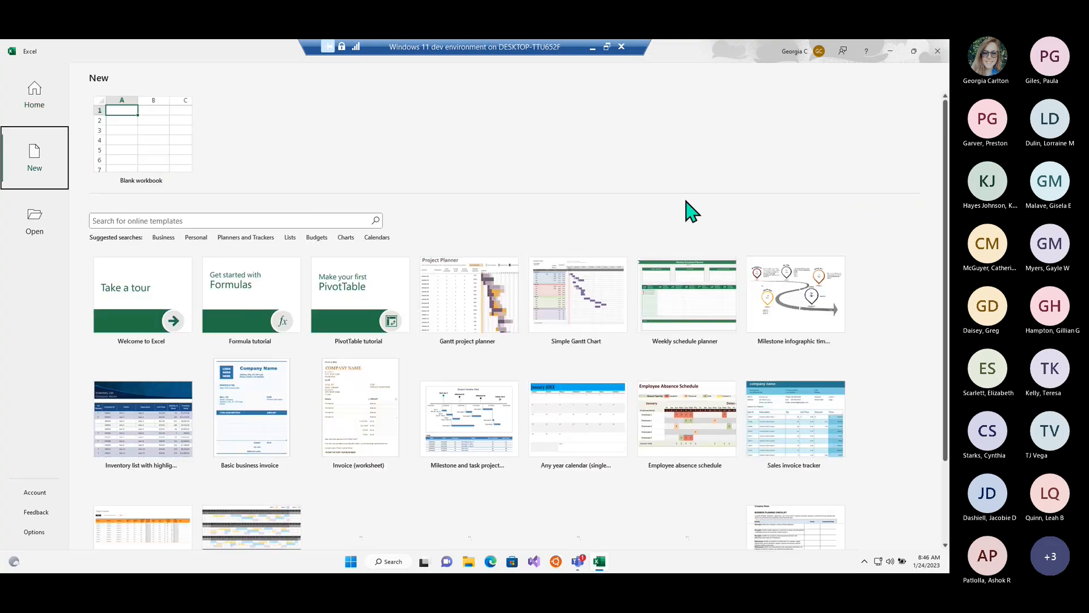
scroll(541, 437, down, 1)
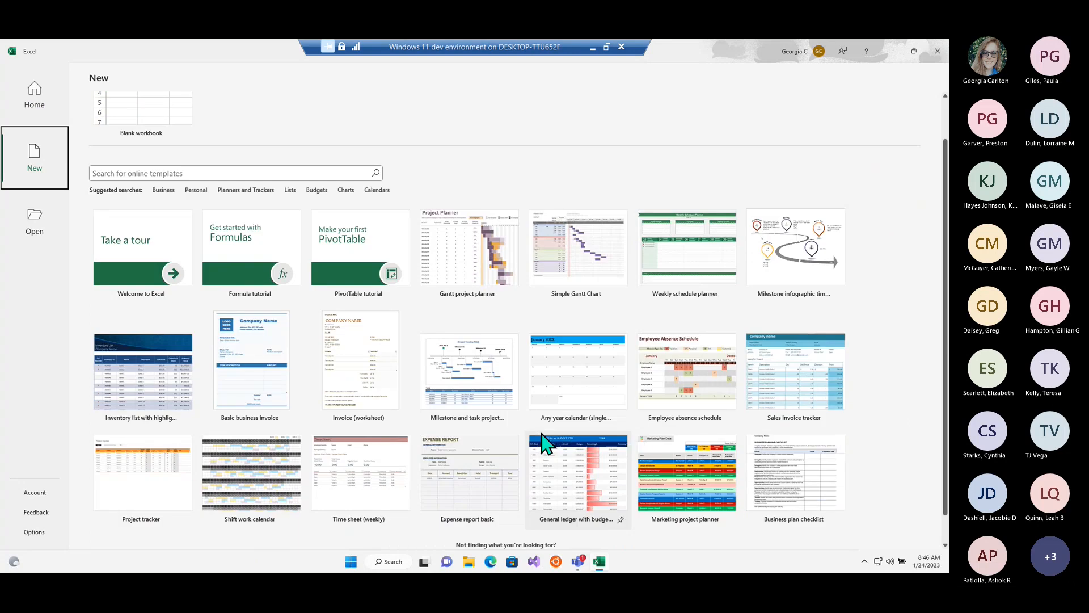
scroll(543, 442, up, 1)
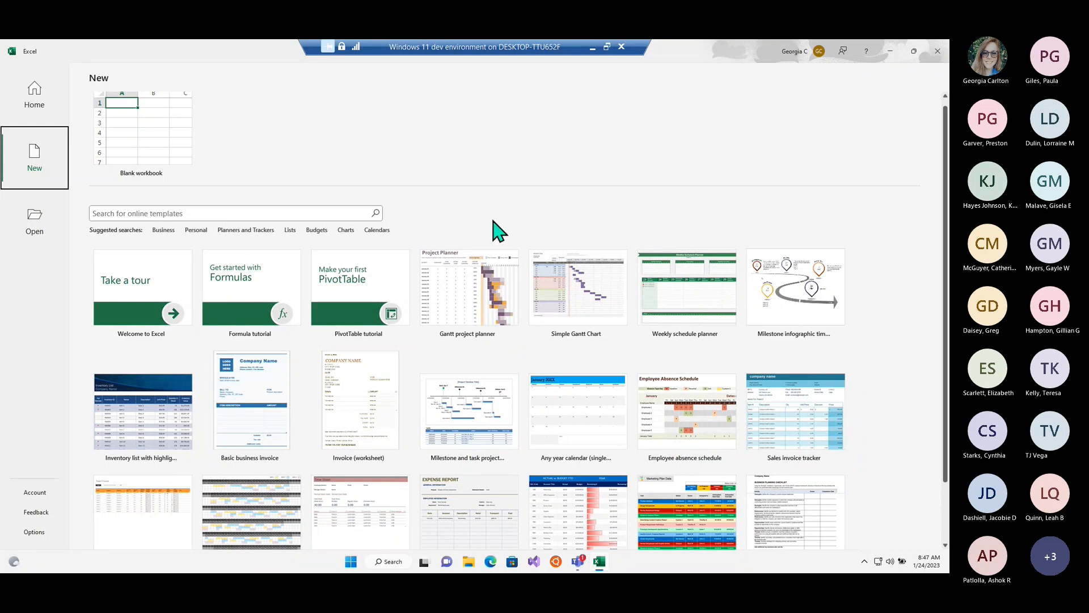
click(505, 499)
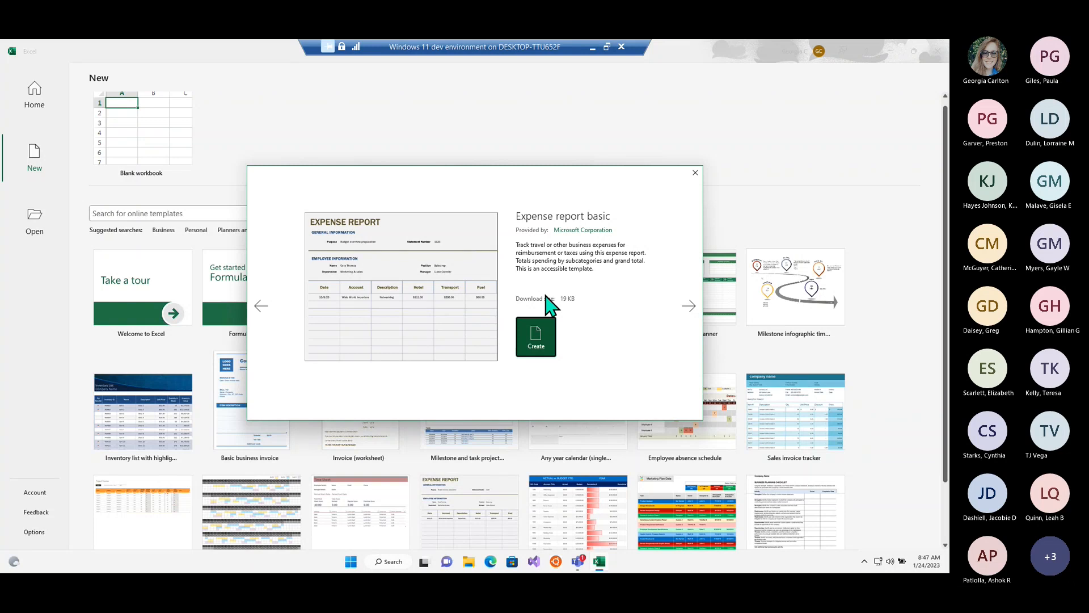
click(541, 347)
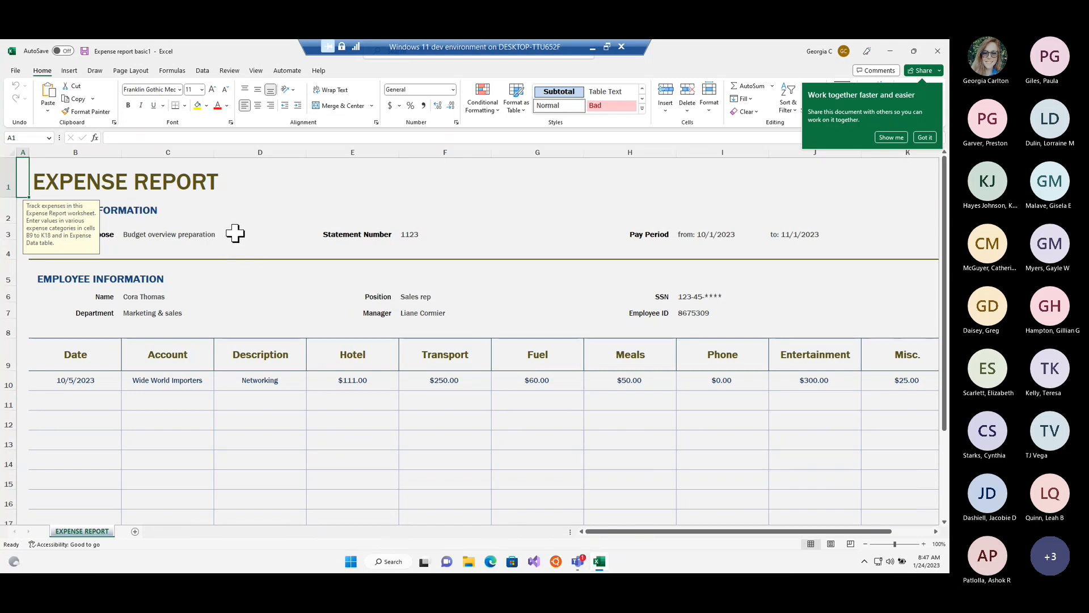
Examine the contents and entry hints of the report's title, Purpose and Statement Number cells
click(264, 214)
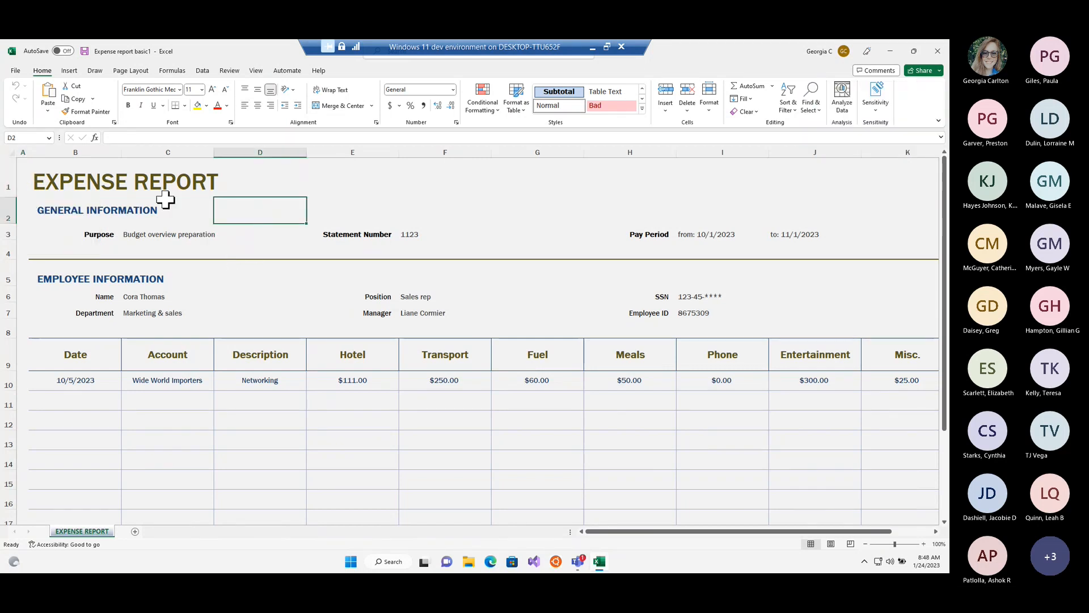
click(142, 176)
click(62, 181)
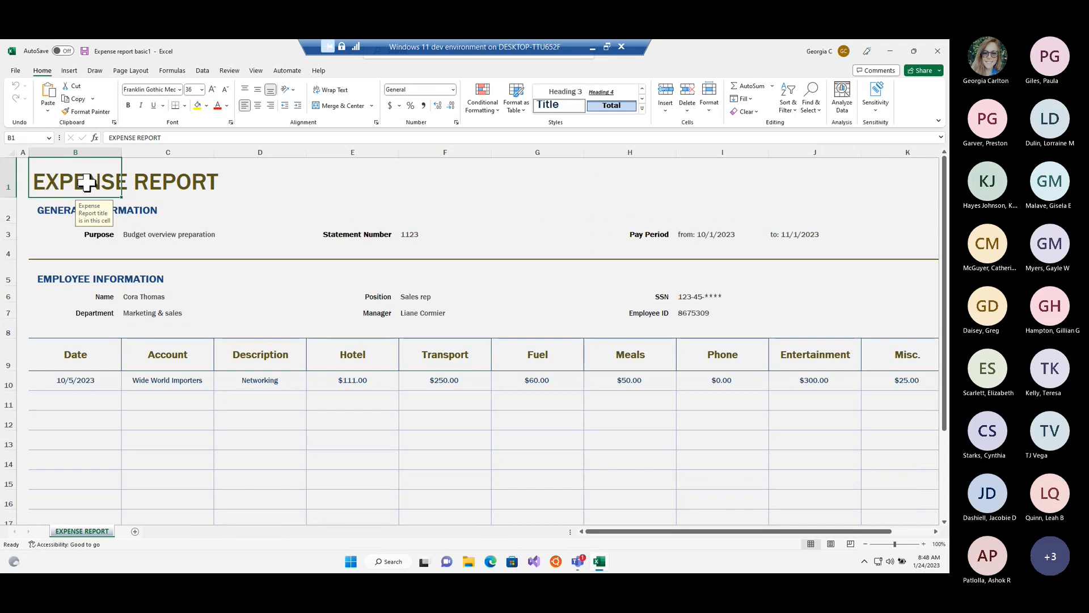
click(168, 138)
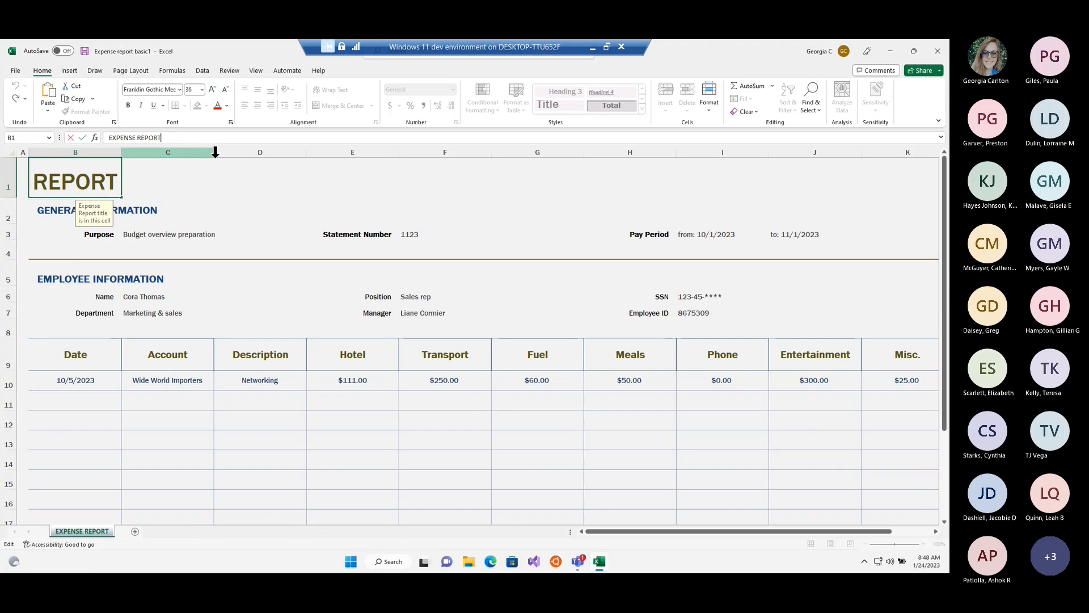
click(284, 248)
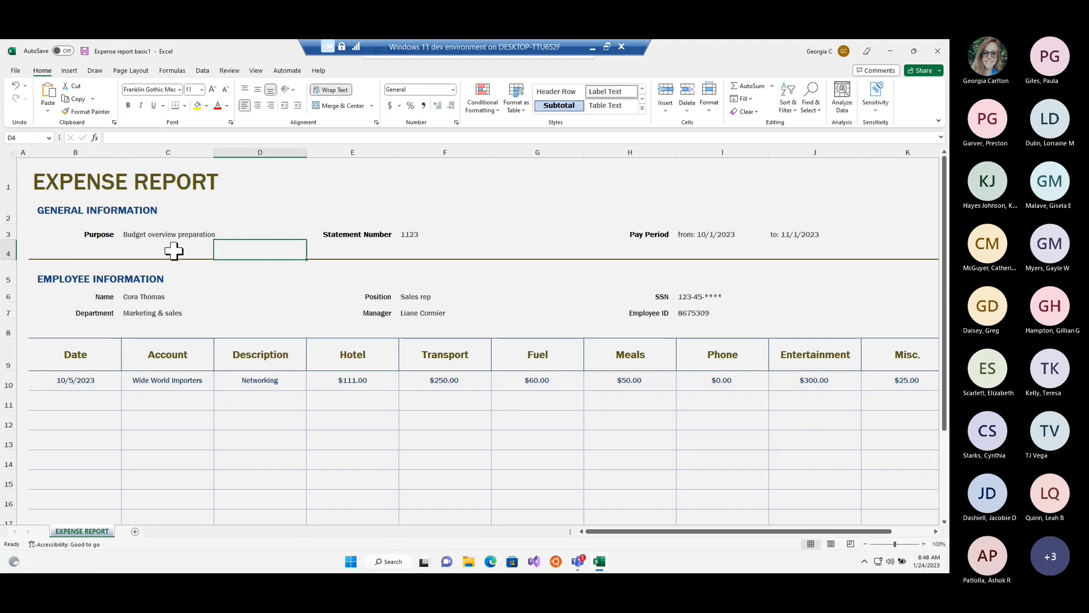
click(167, 241)
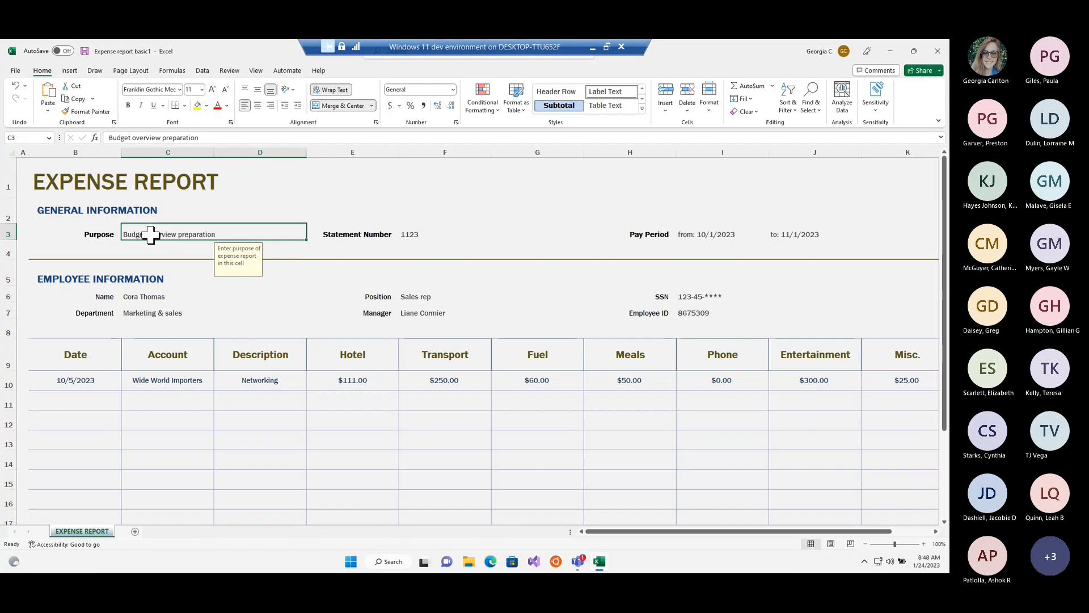
click(223, 136)
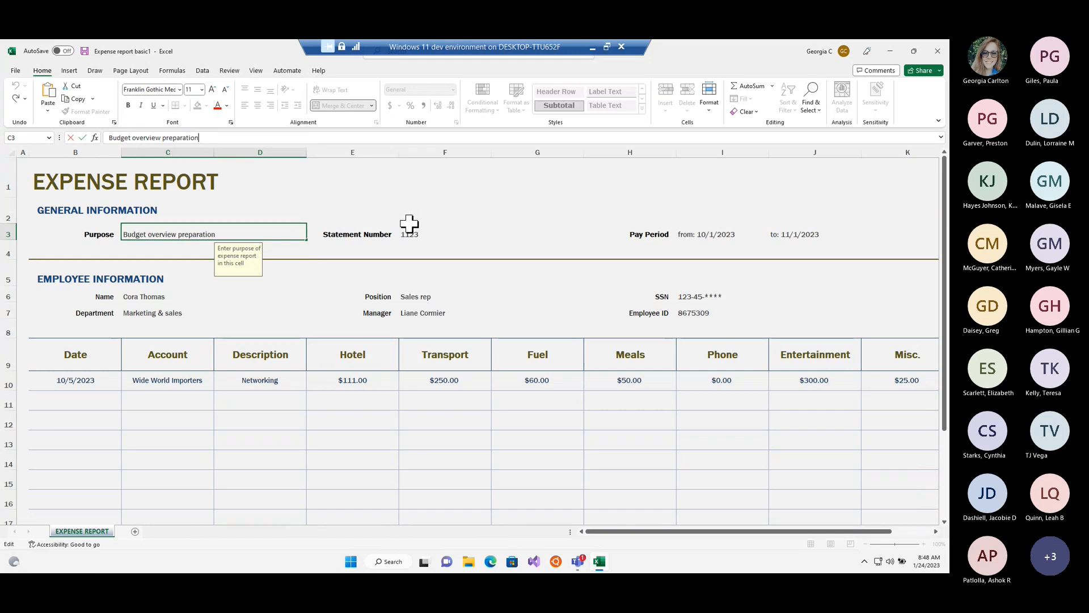
click(423, 234)
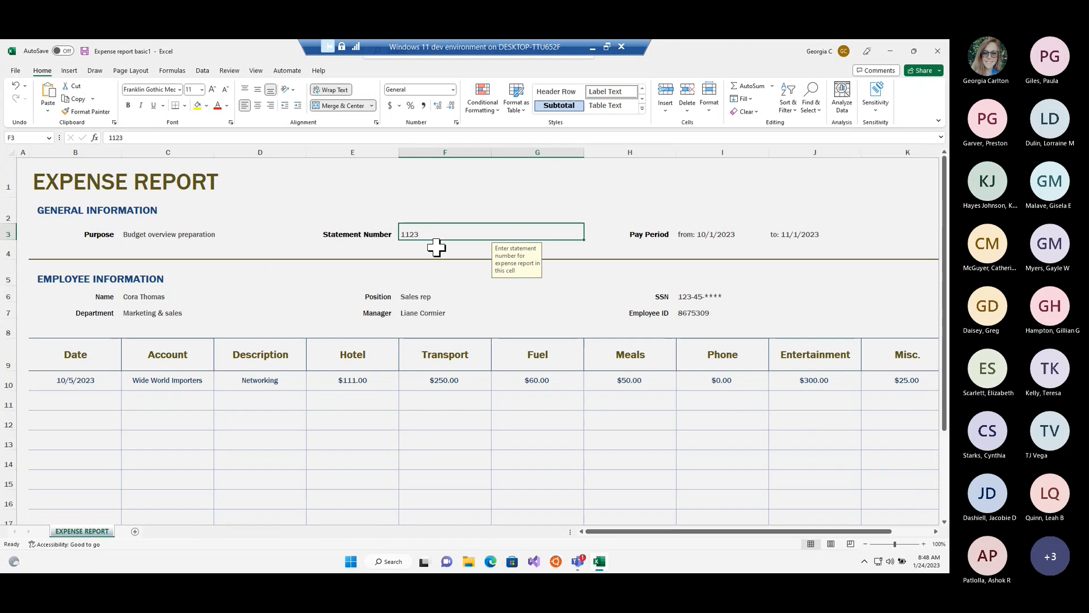
Set the Pay Period start date in cell I3 to 1/24/2023
click(719, 233)
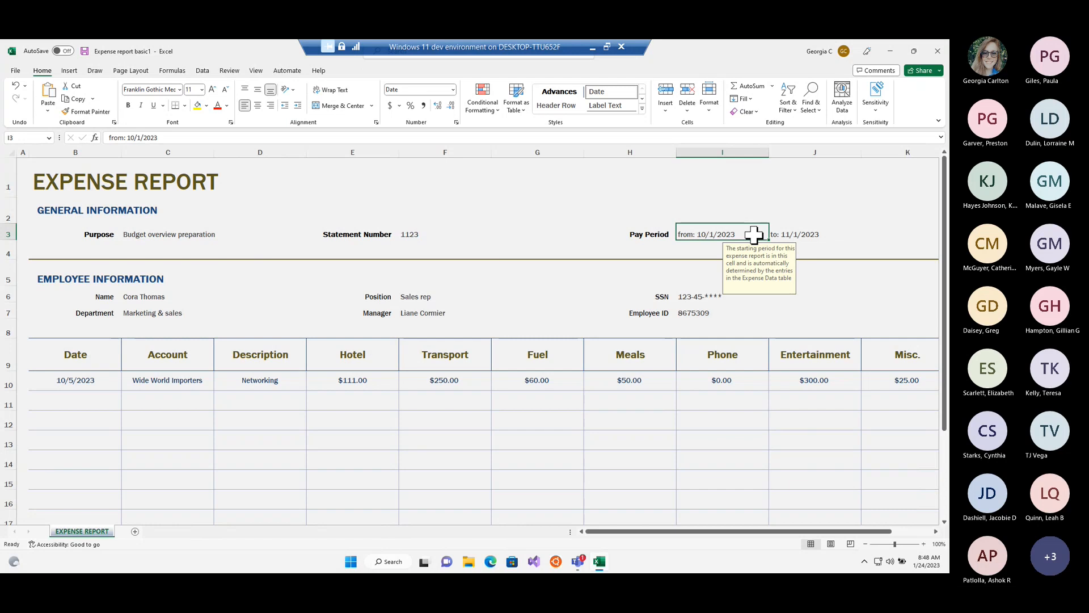
text(1/24/2023)
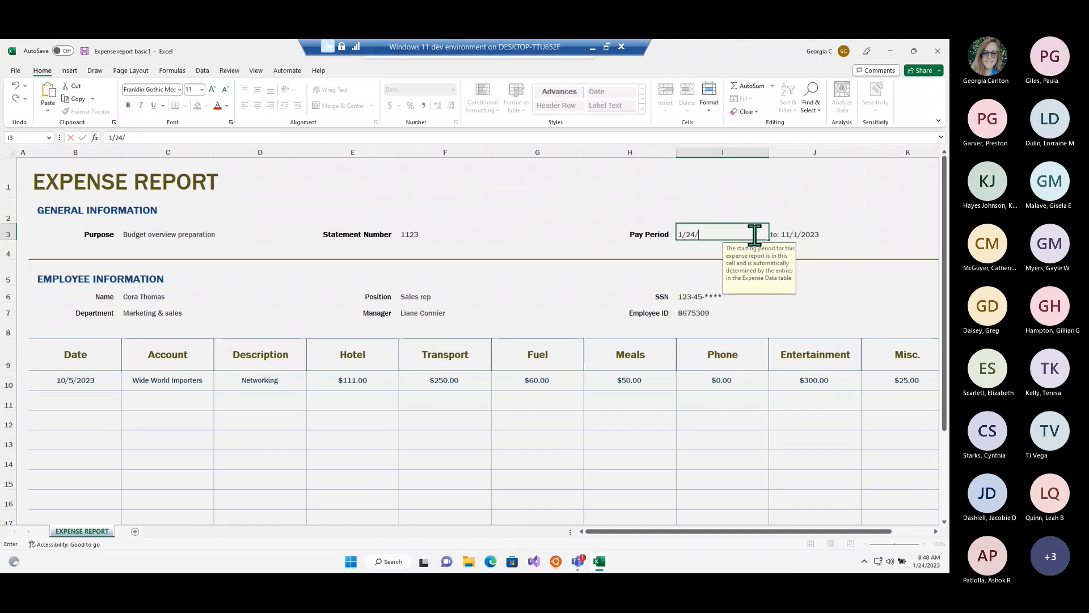
click(793, 228)
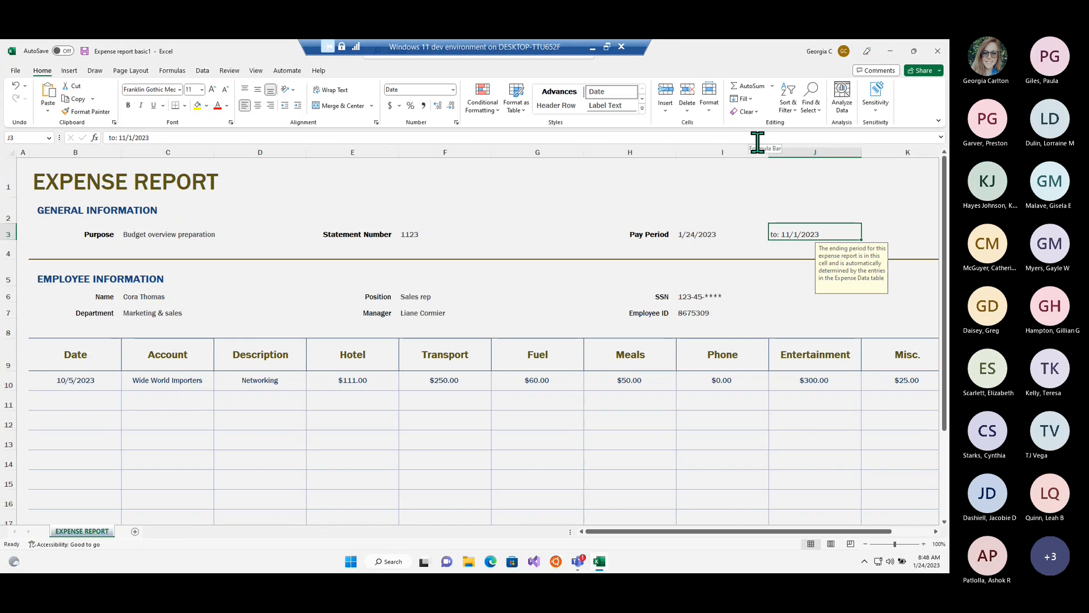
Overwrite the Department entry under Employee Information with Sales, and erase it to leave the cell blank
click(161, 298)
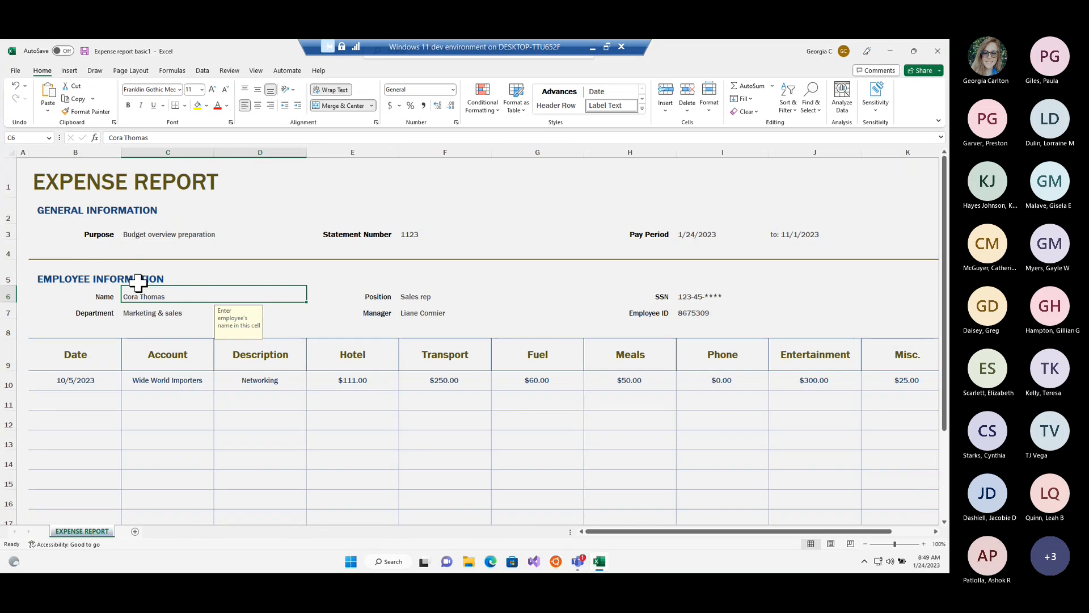
click(150, 312)
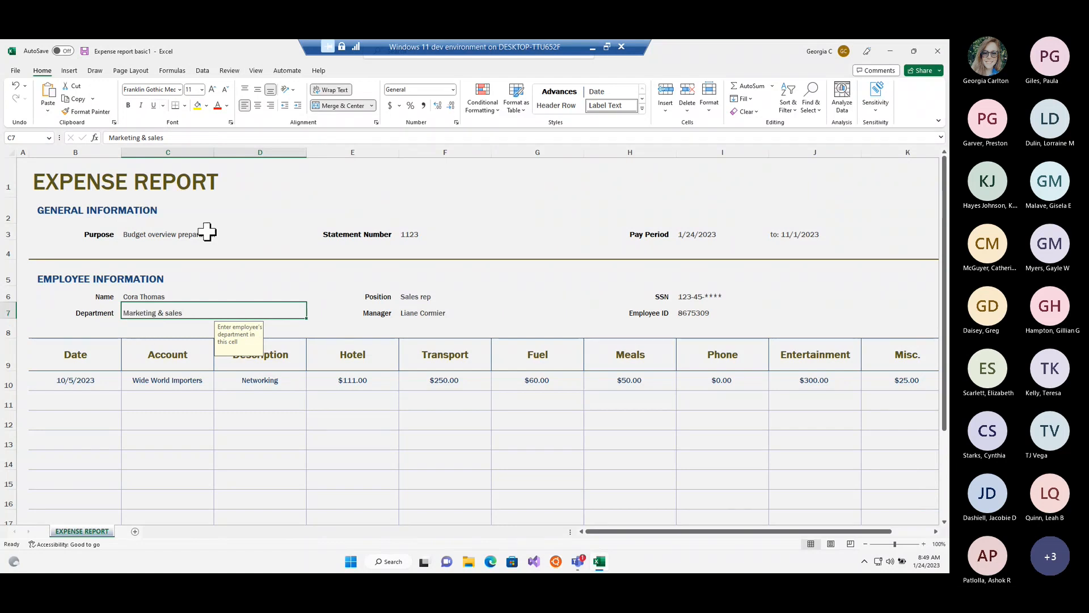
text(Sale)
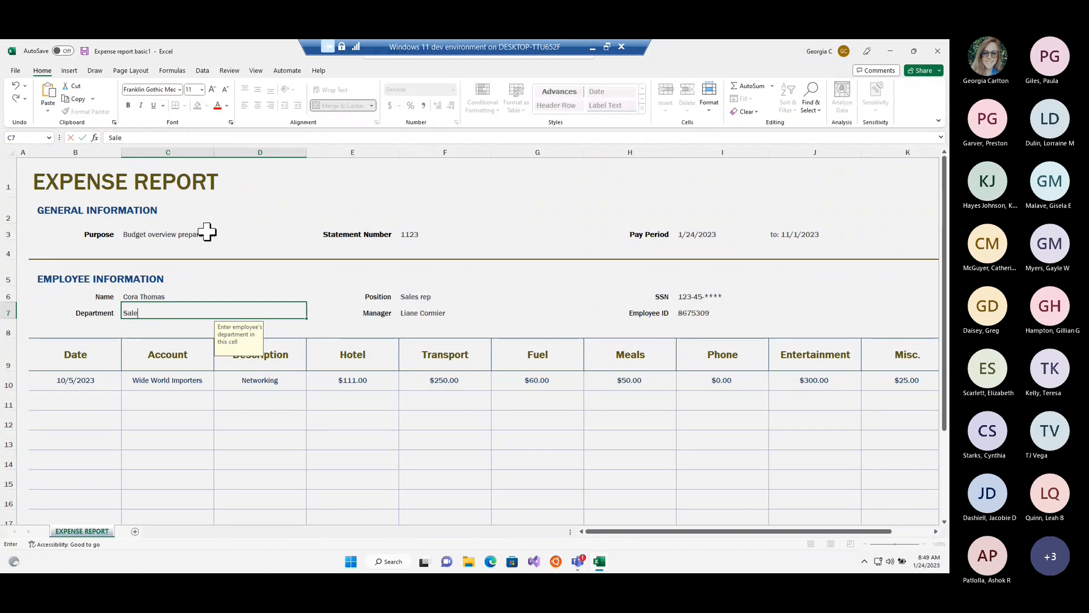
text(s)
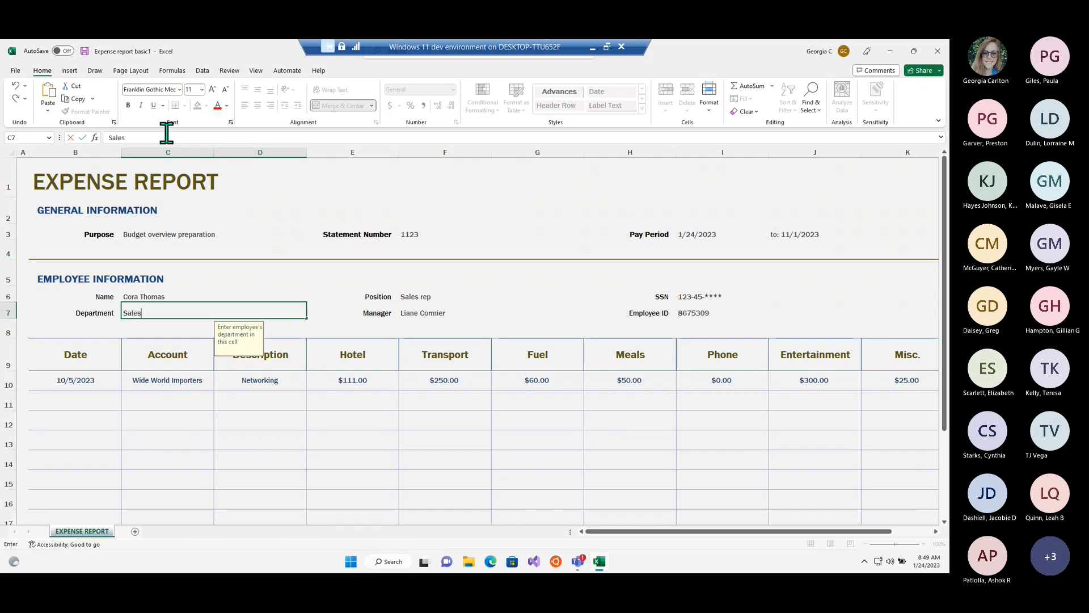
key(BackSpace)
key(BackSpace)
key(BackSpace)
key(BackSpace)
key(BackSpace)
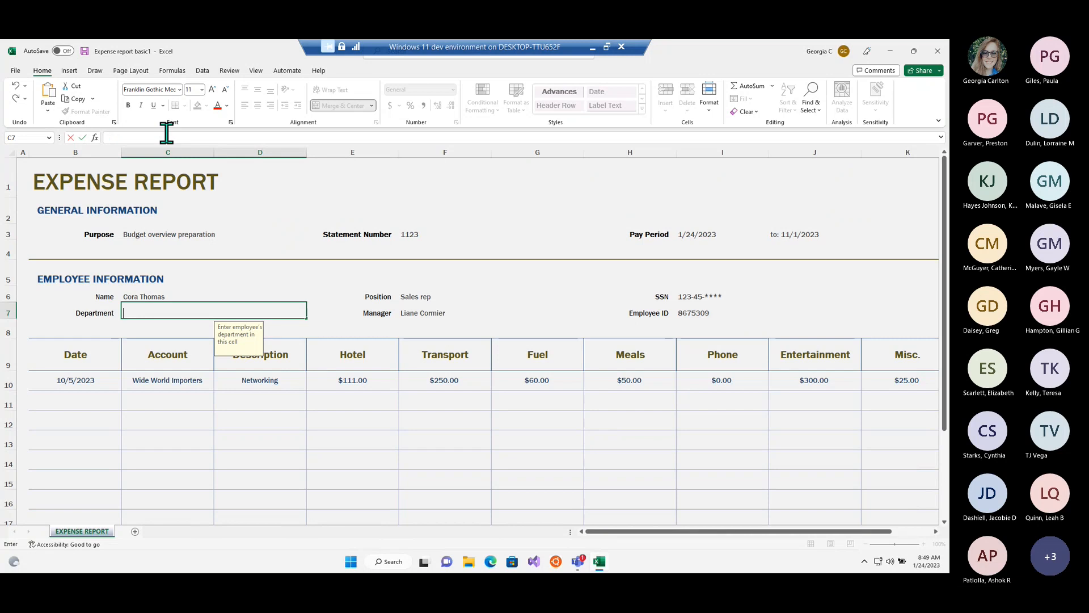
click(307, 255)
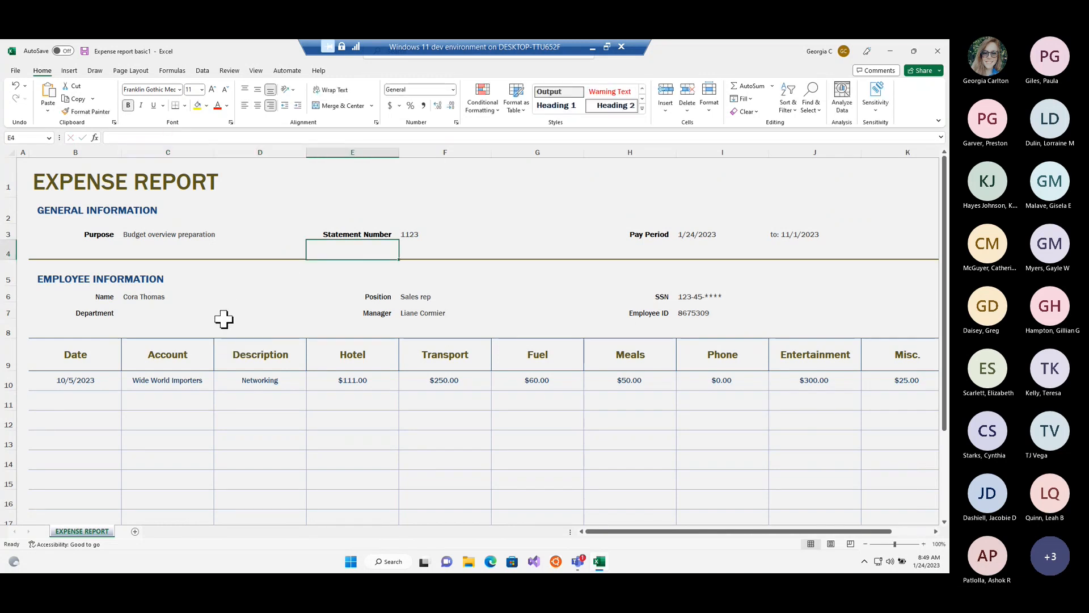
Enter Marketing & sales as the Department under Employee Information
click(195, 310)
text(Marketing & sales)
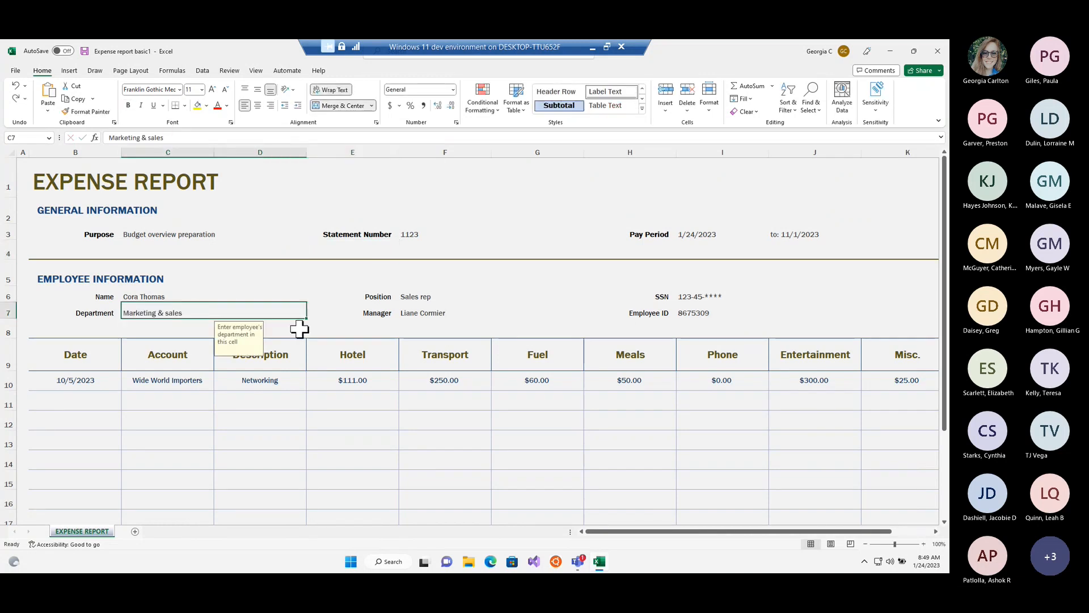
click(445, 313)
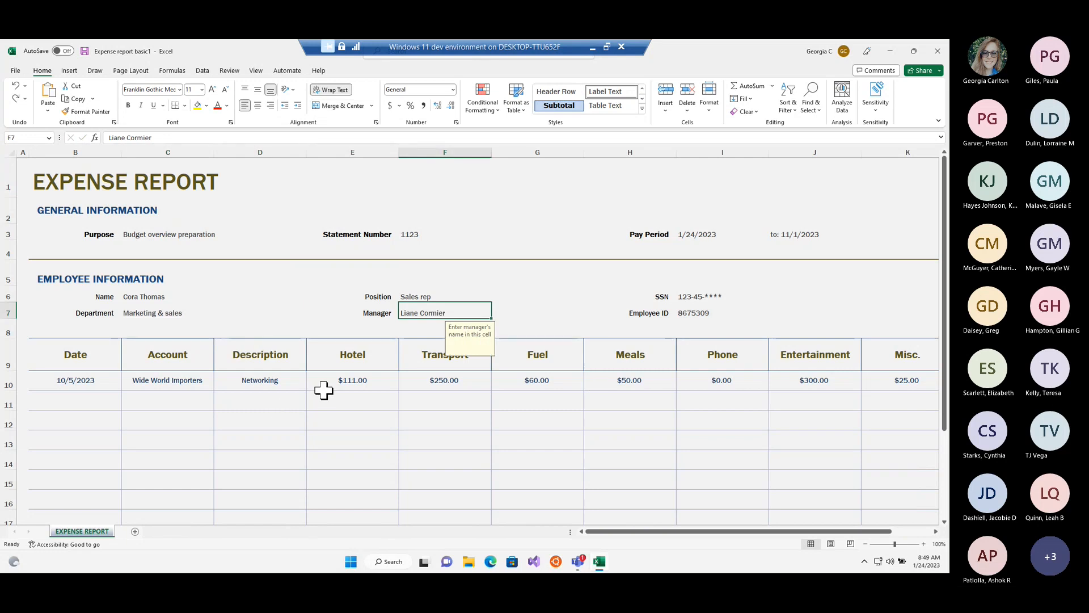
Enter a Transport expense of 100 in cell F11, the first empty row of the expense table
scroll(318, 394, down, 1)
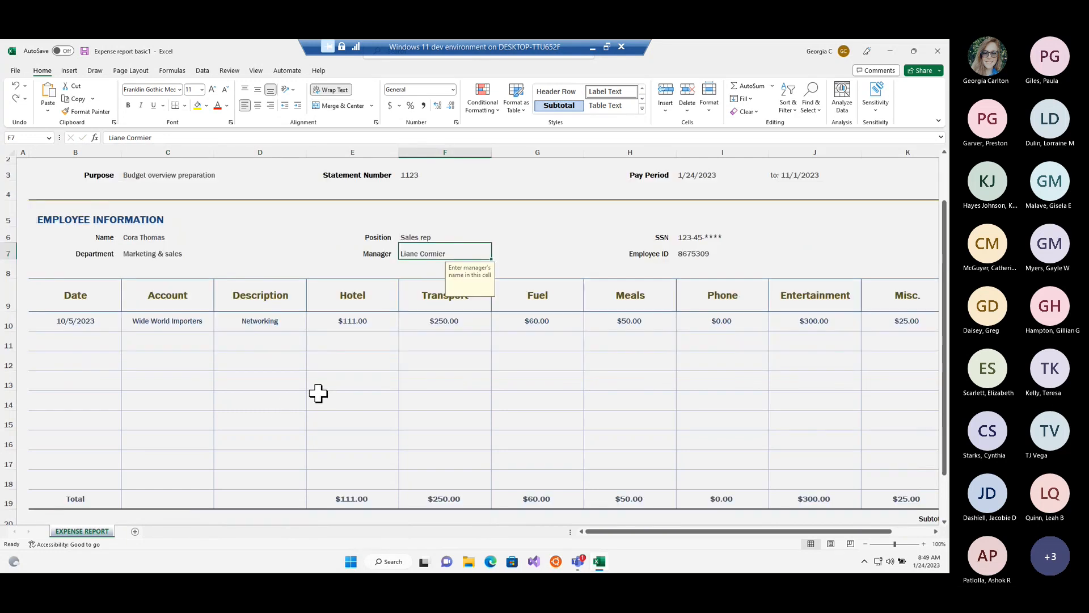
scroll(318, 393, down, 1)
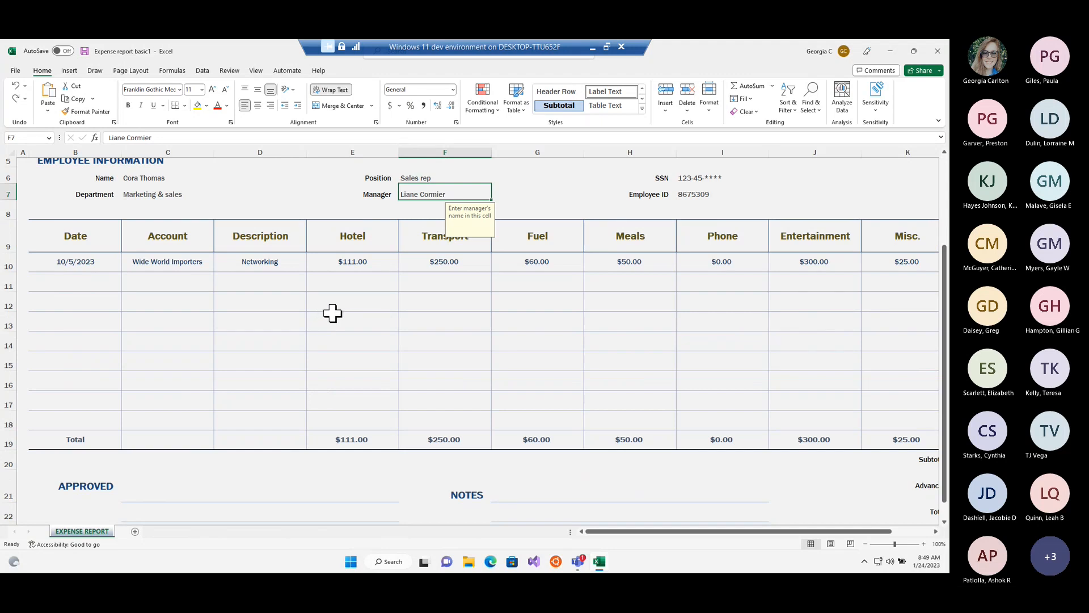
click(422, 265)
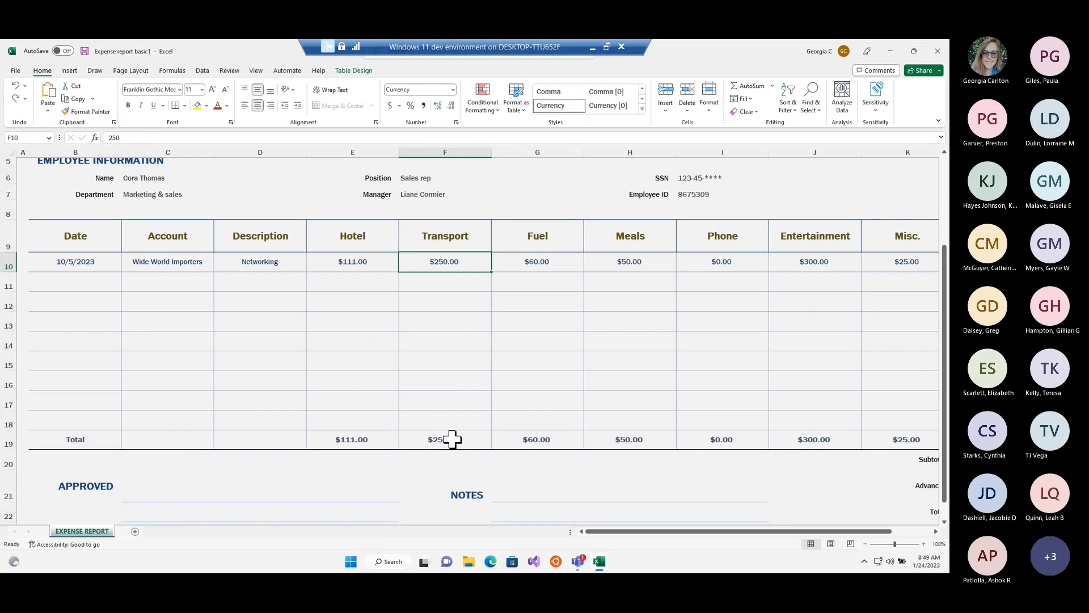
click(446, 280)
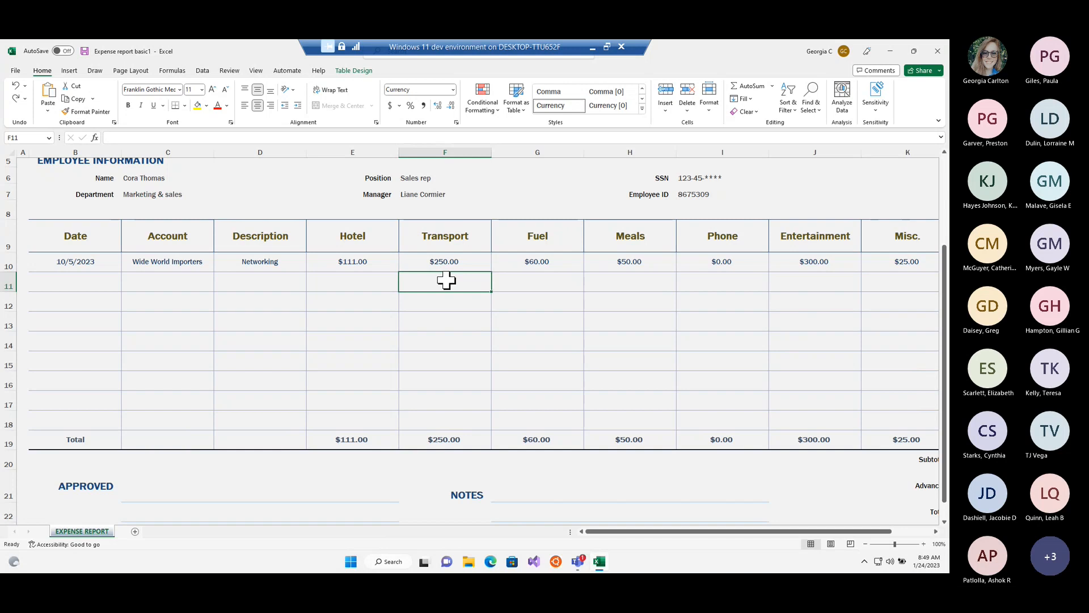
text(100)
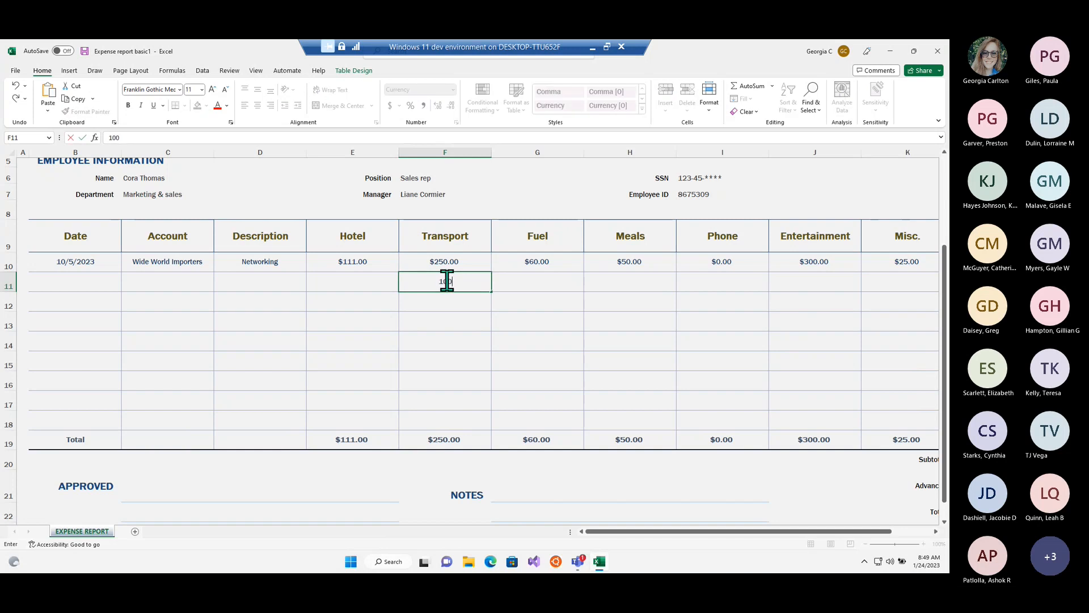
key(Return)
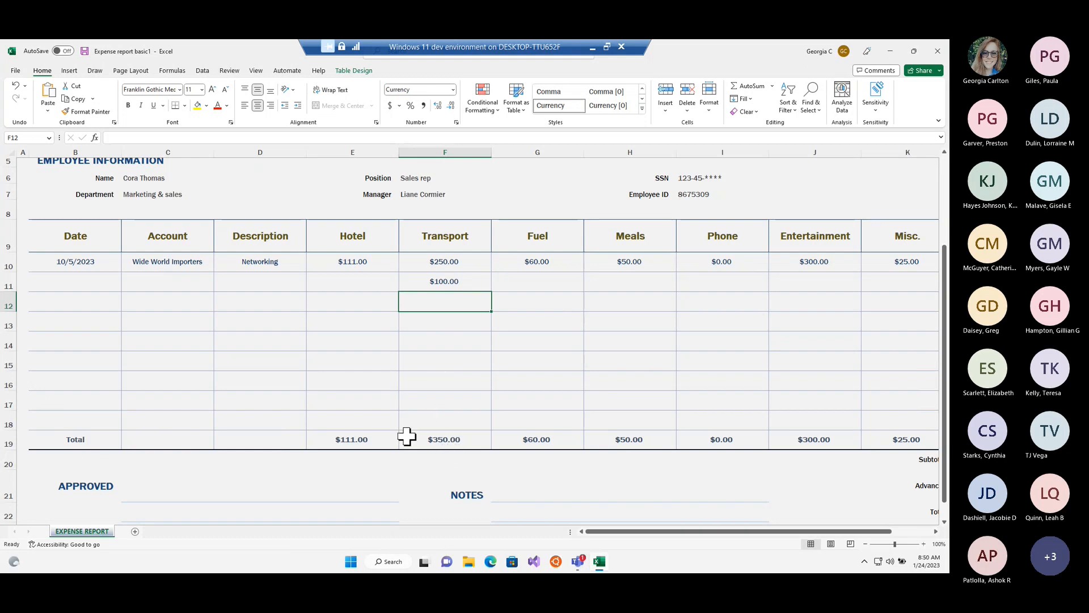
scroll(466, 460, down, 3)
scroll(462, 470, up, 5)
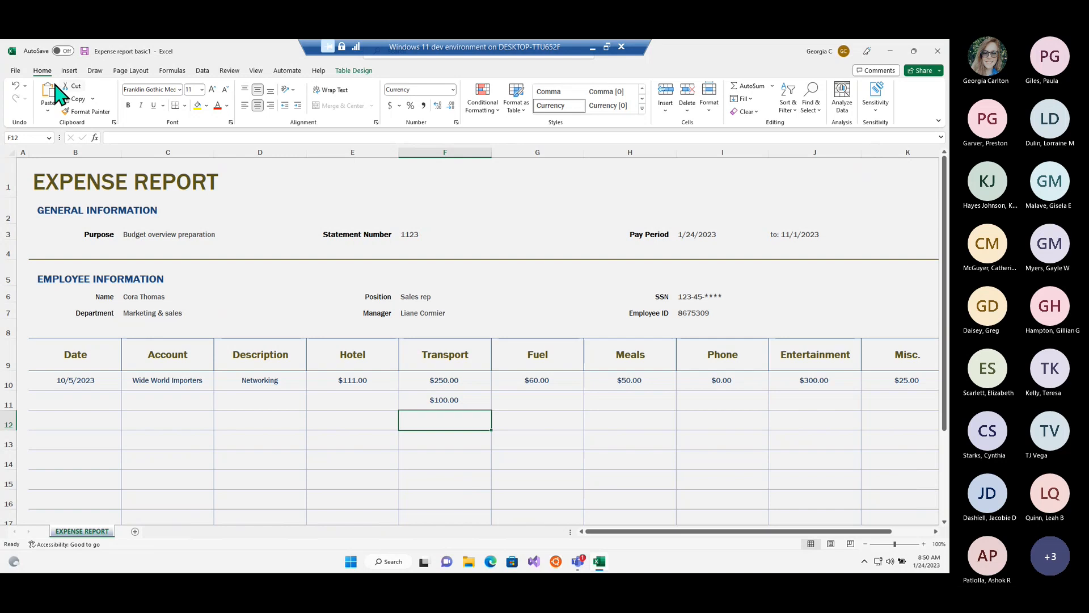
Search the online templates for project, look over the results, and return to the template gallery
click(15, 74)
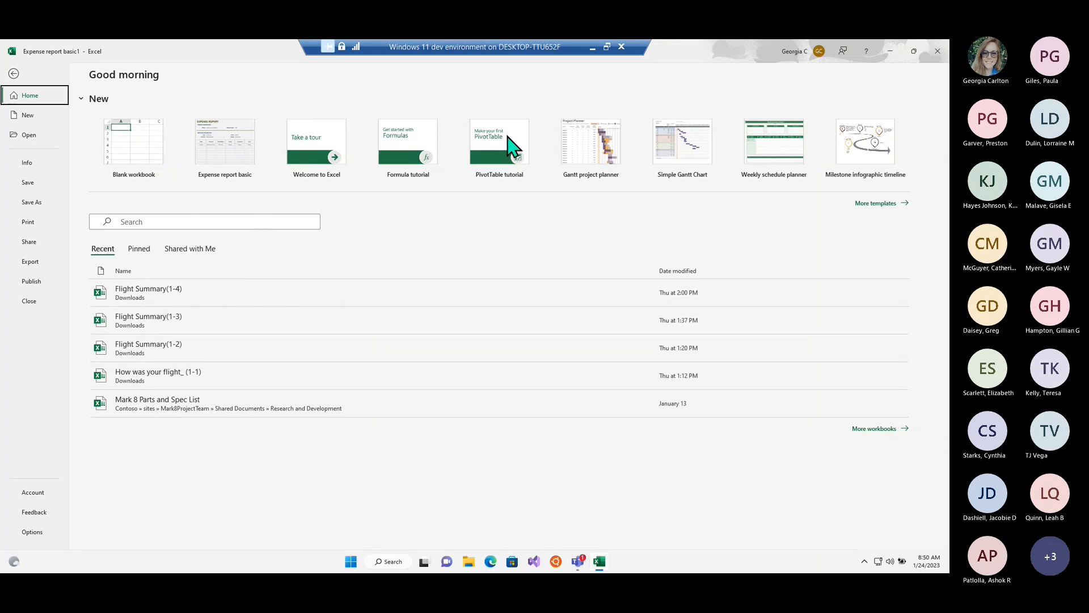
click(883, 205)
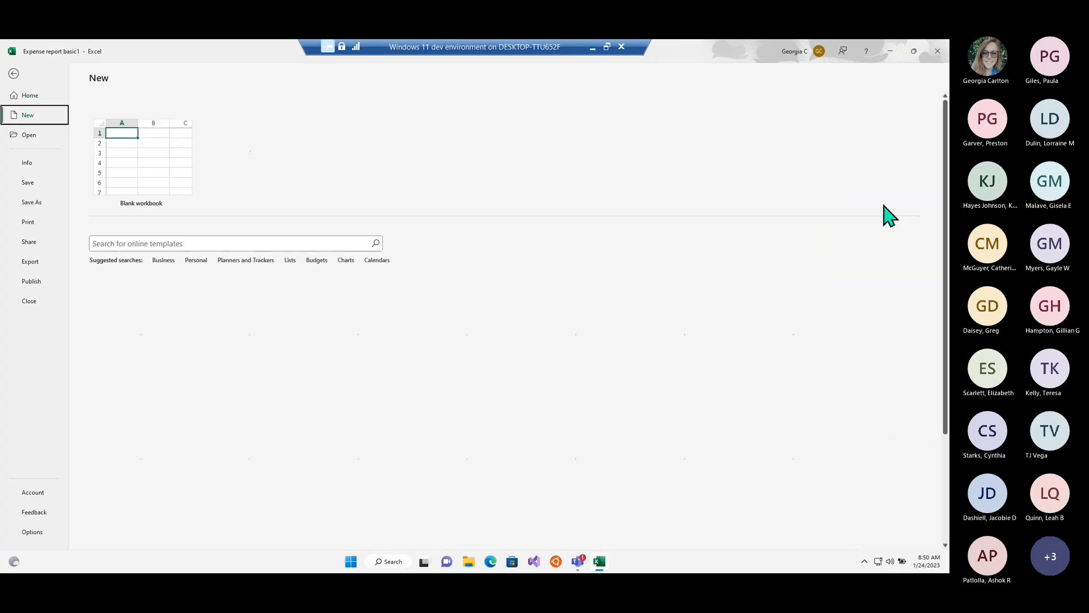
click(302, 222)
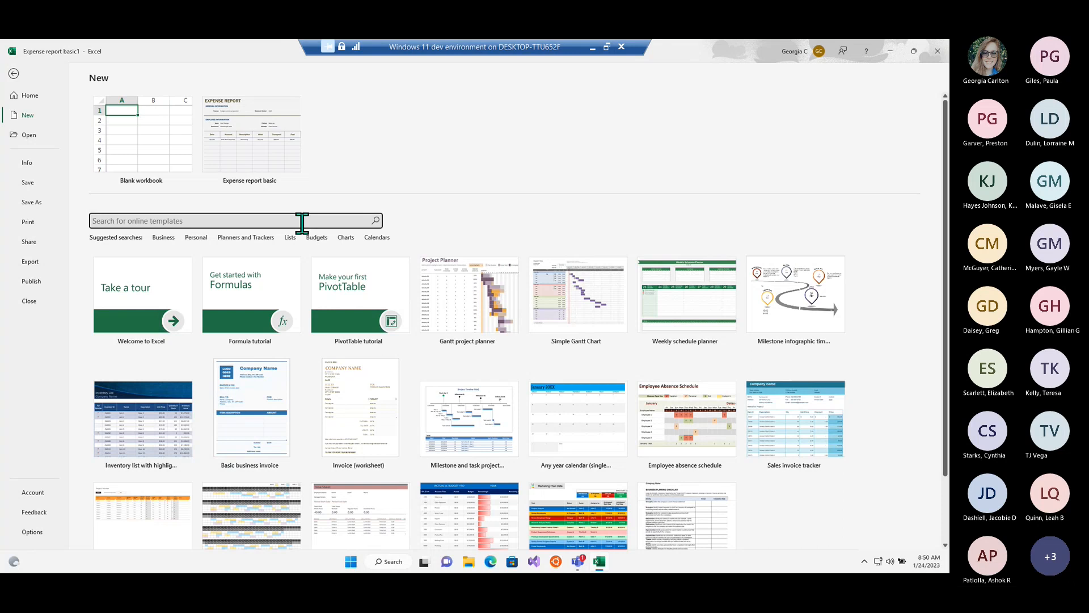
text(project)
key(Return)
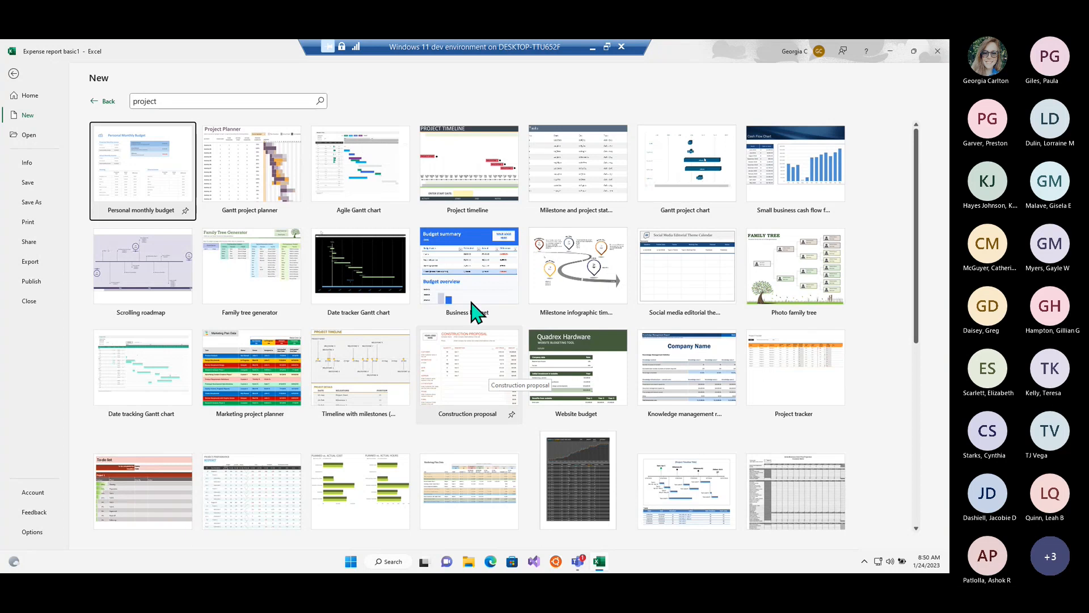
click(107, 102)
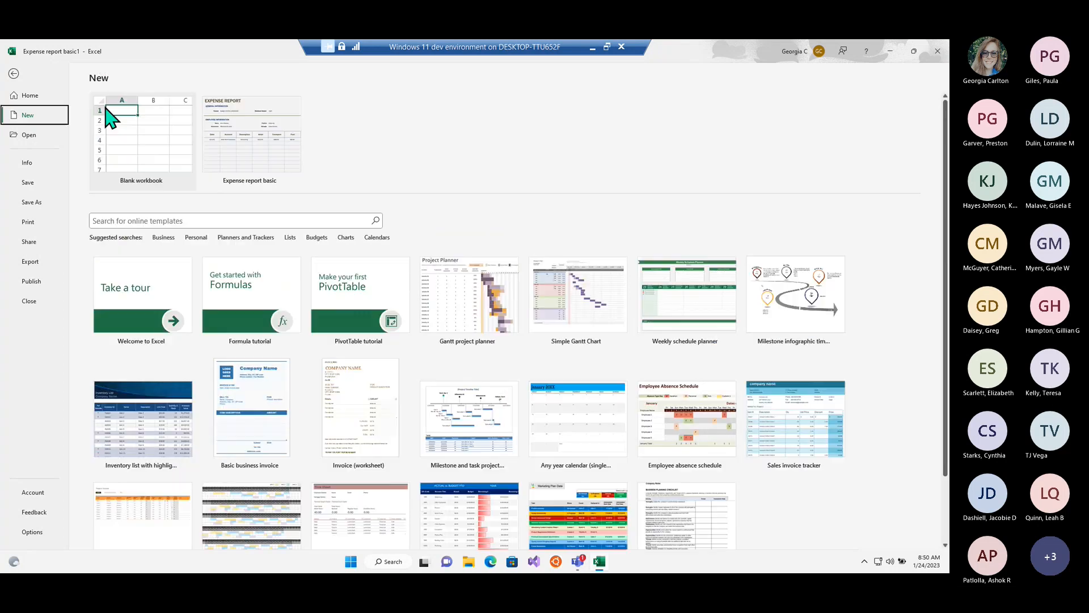
On the start page, examine the workbook search suggestions and the list of pinned files, ending on the recent files
click(34, 96)
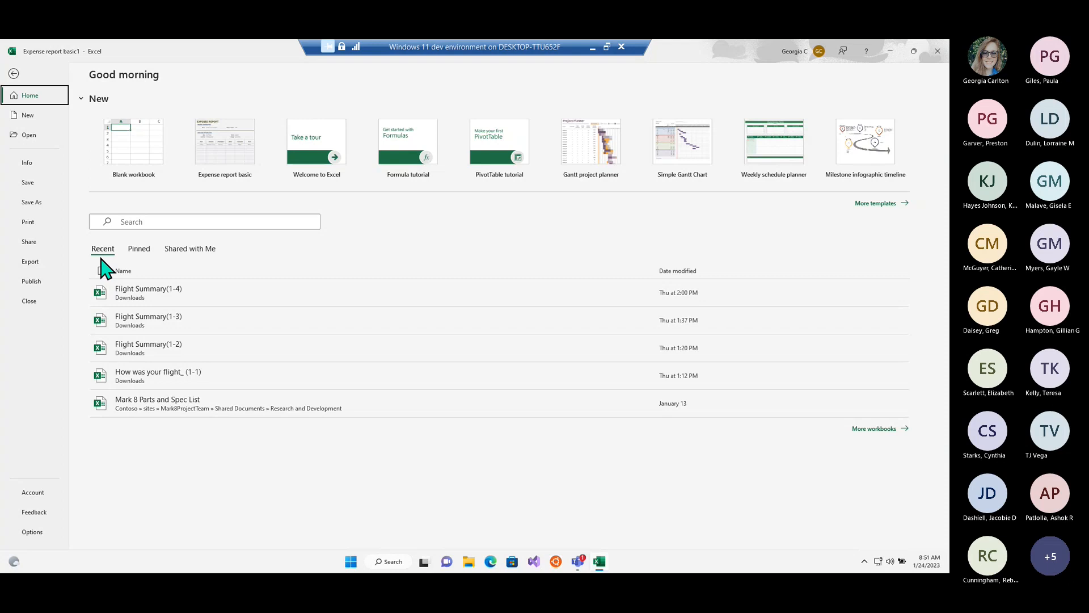
click(129, 222)
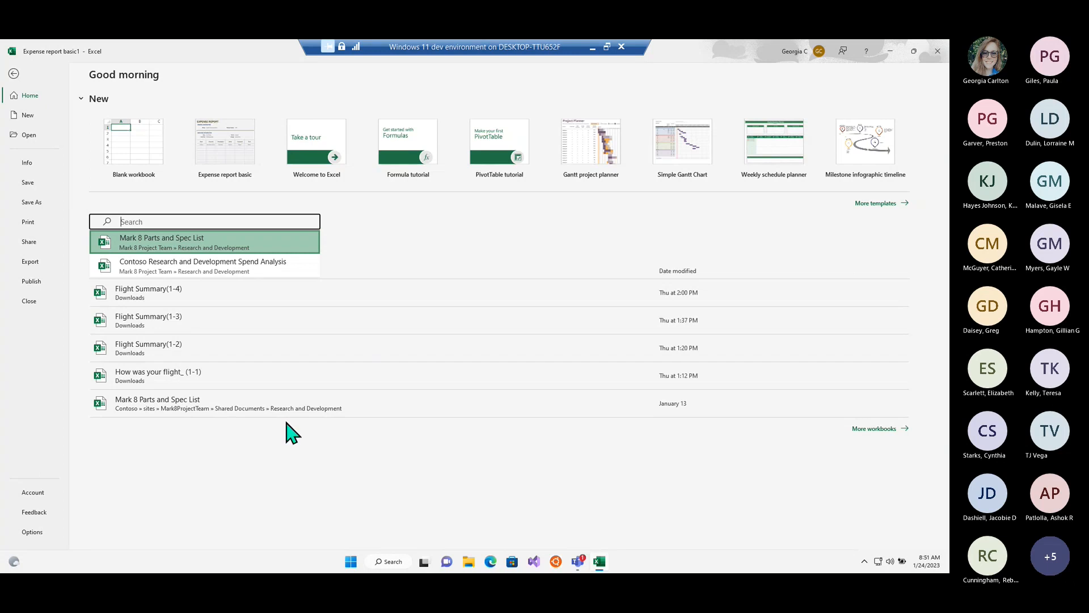
click(409, 247)
click(406, 239)
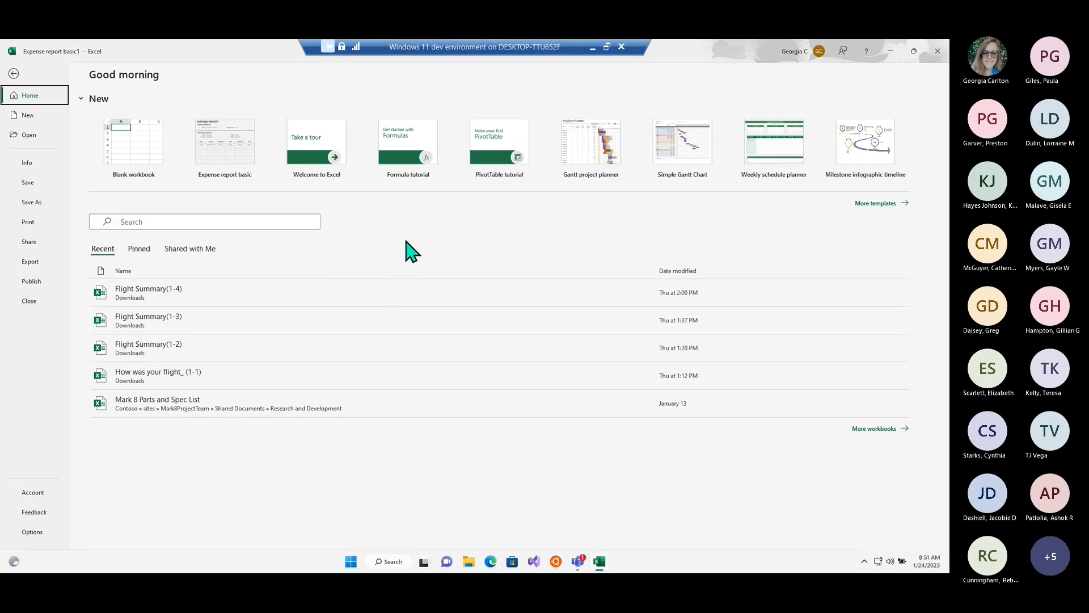
click(140, 250)
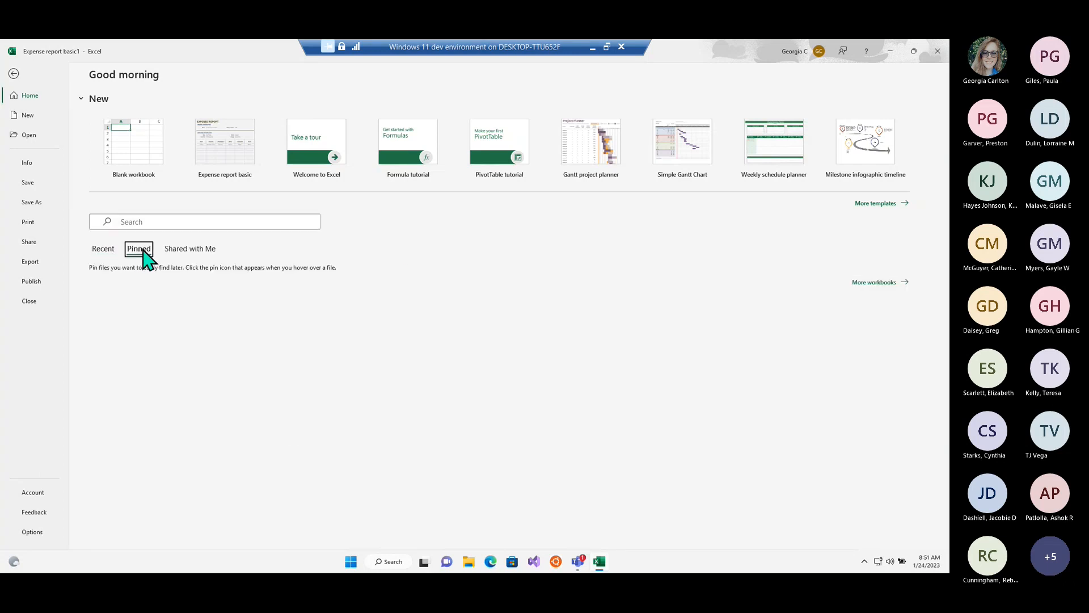
click(106, 253)
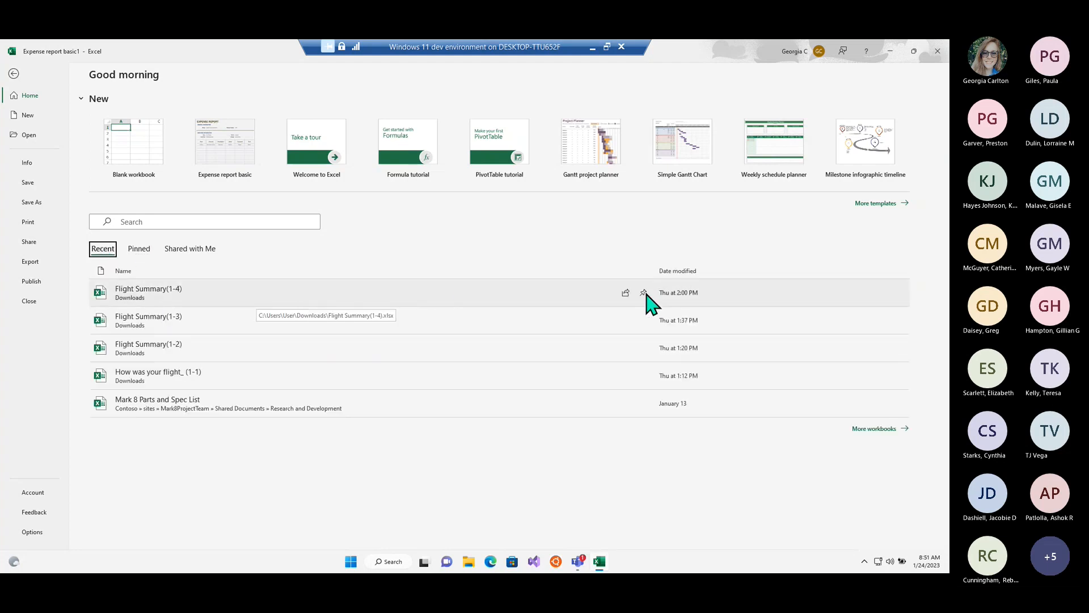
Pin the recent workbook Flight Summary(1-4), check it among the pinned files, and unpin it
key(Tab)
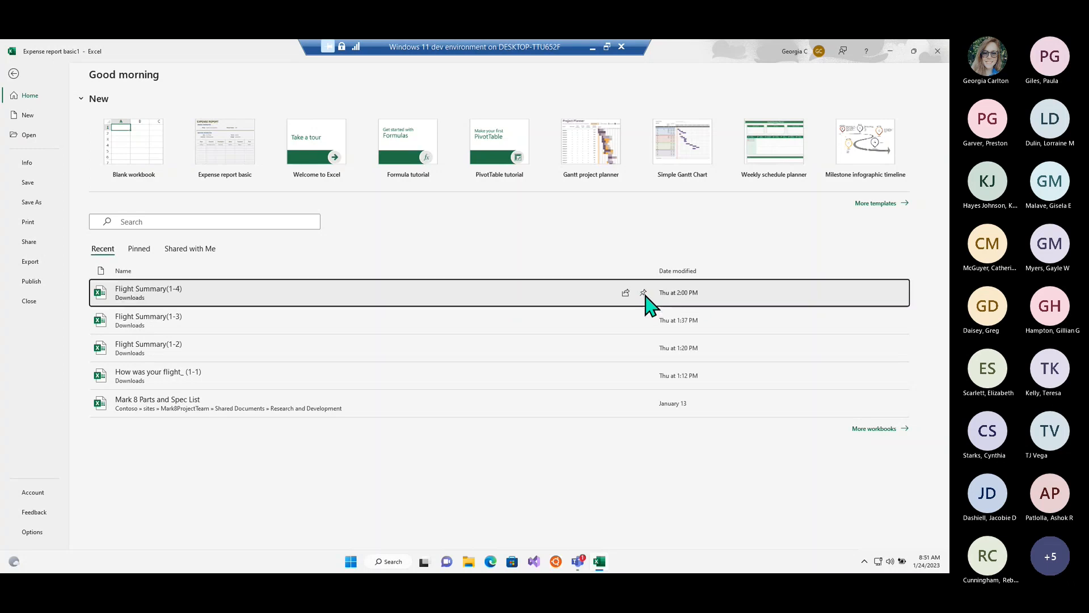
click(644, 295)
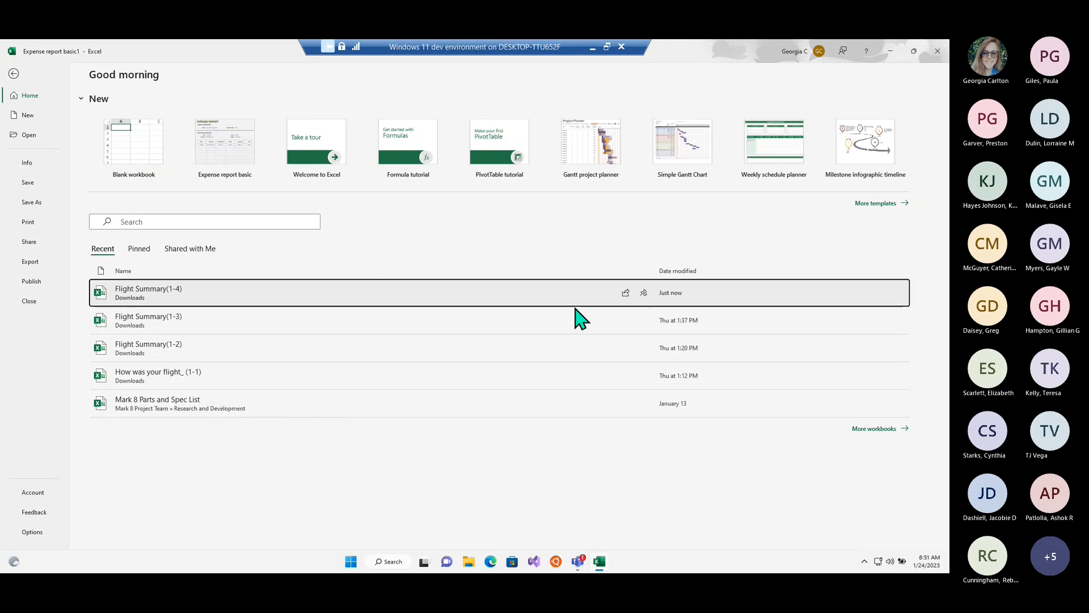
click(140, 250)
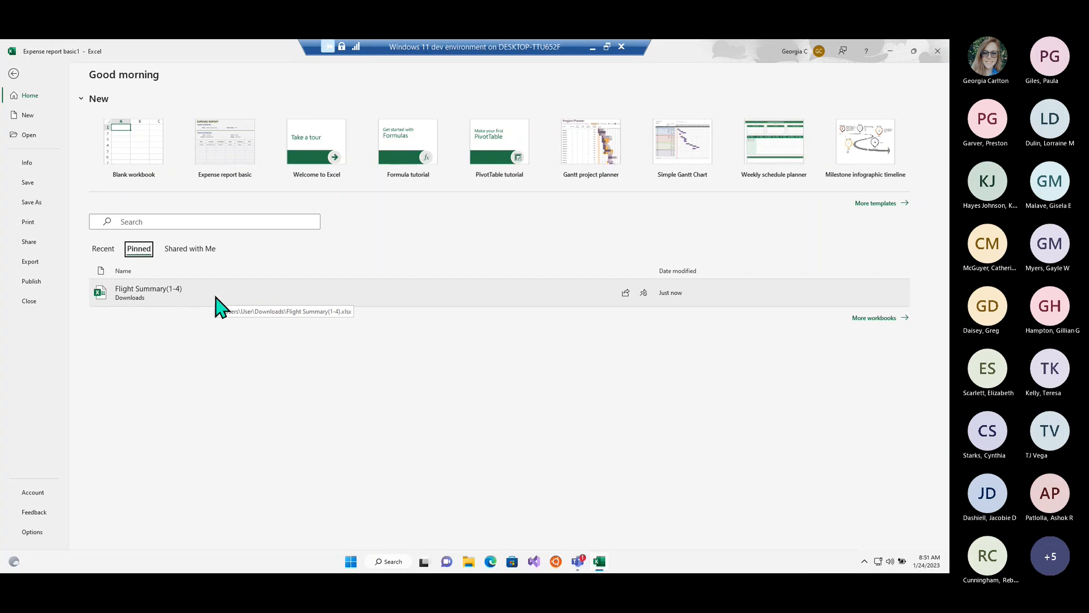
click(644, 293)
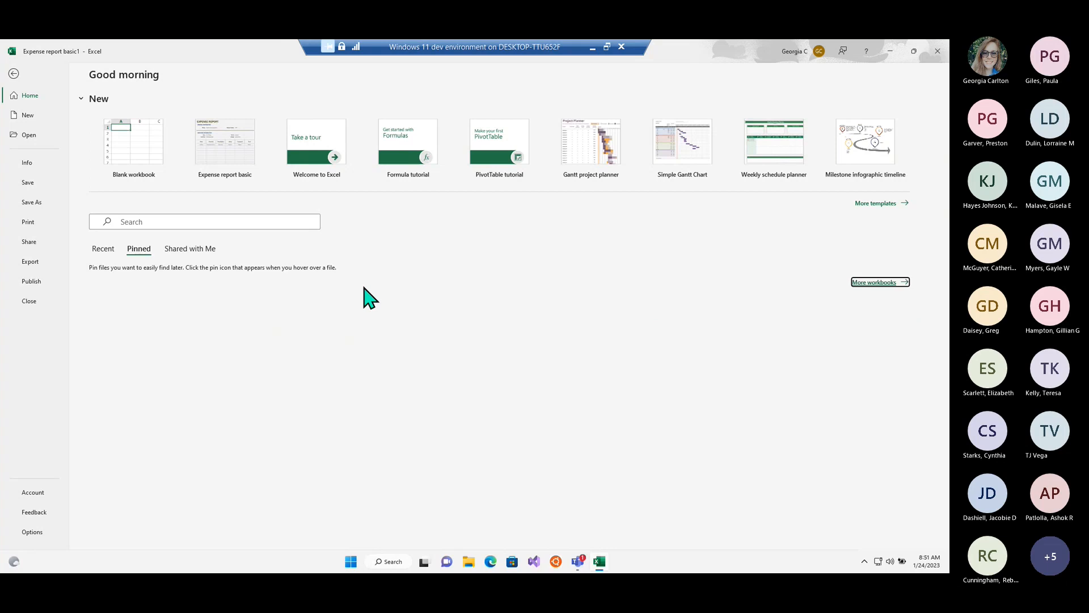
View the files shared with the account, and briefly open and close the recent workbook Flight Summary(1-2)
click(169, 253)
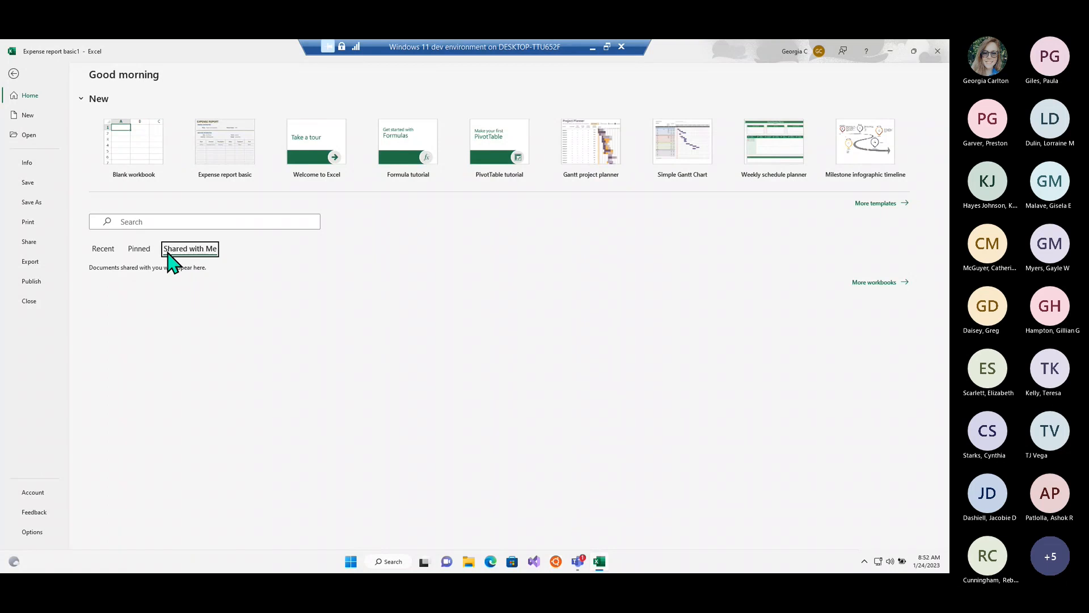
click(108, 250)
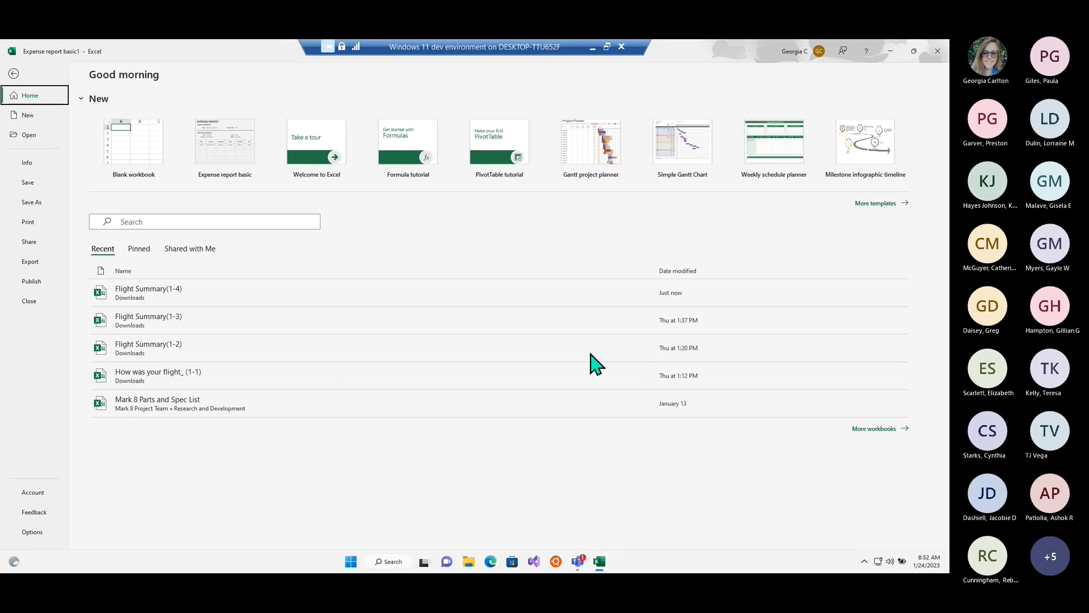
click(13, 73)
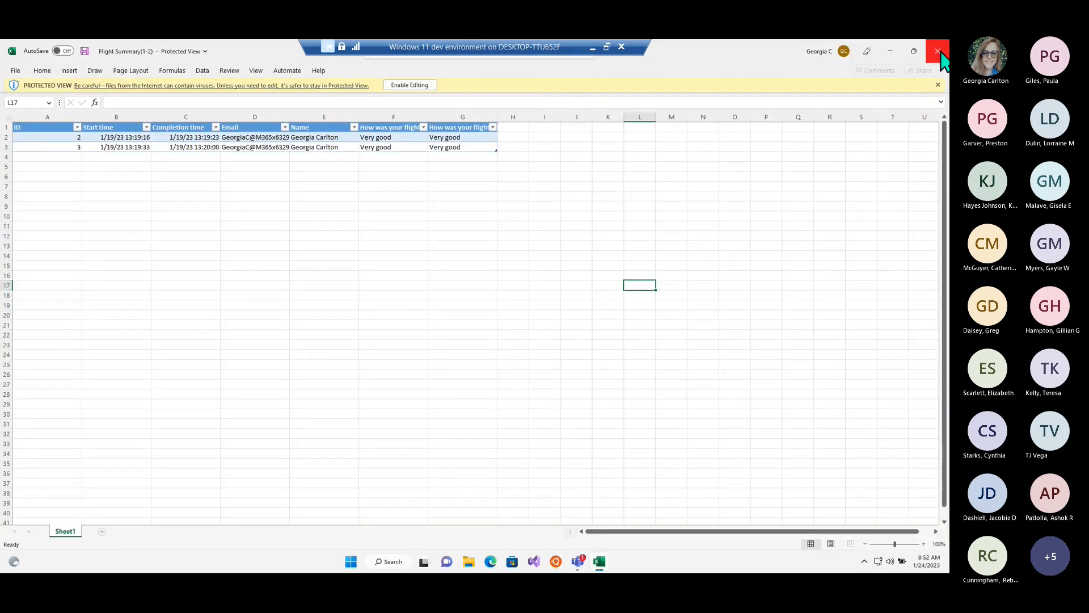
click(939, 53)
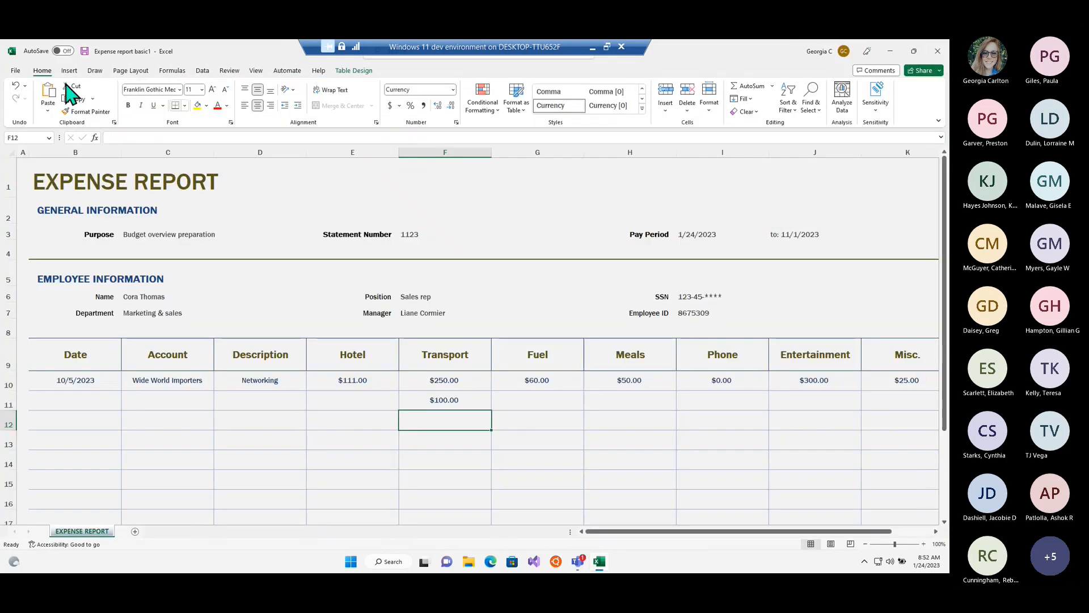
Start sharing the recent workbook Flight Summary(1-2) by uploading it to OneDrive - Contoso
click(15, 70)
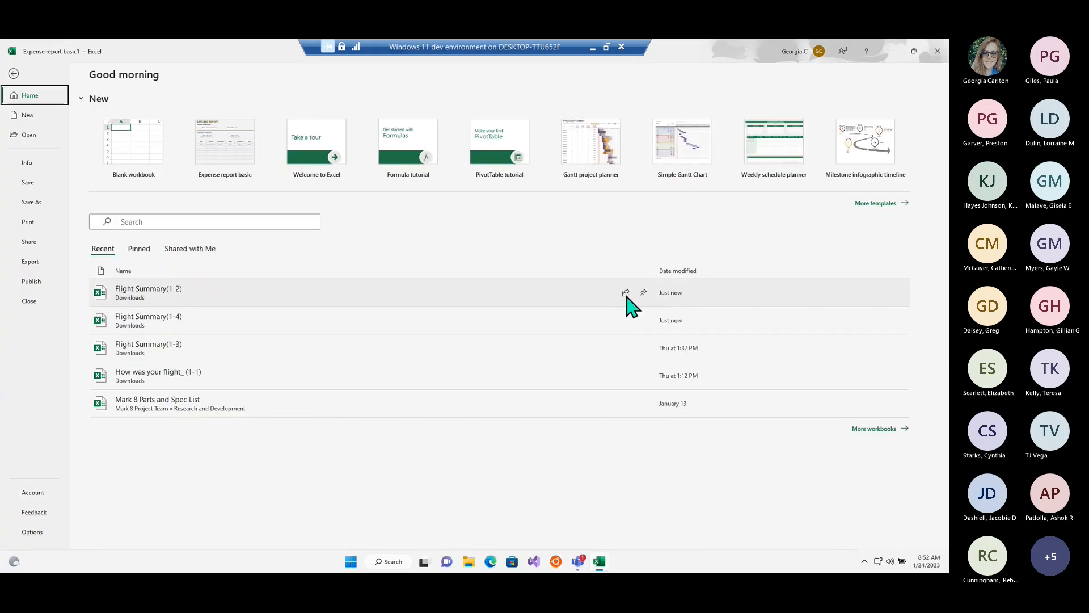
click(625, 294)
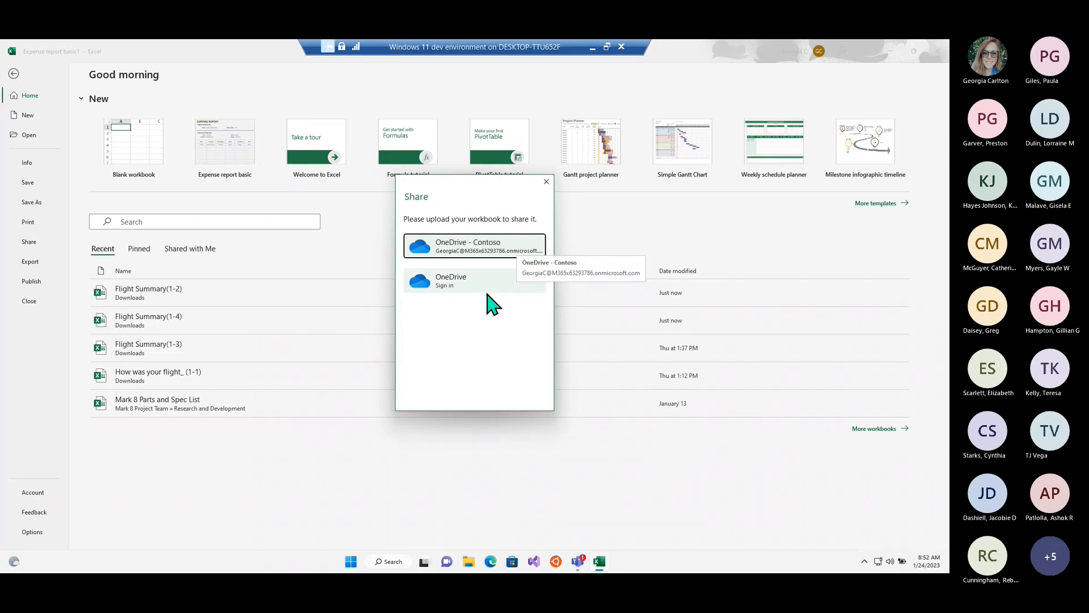
click(503, 248)
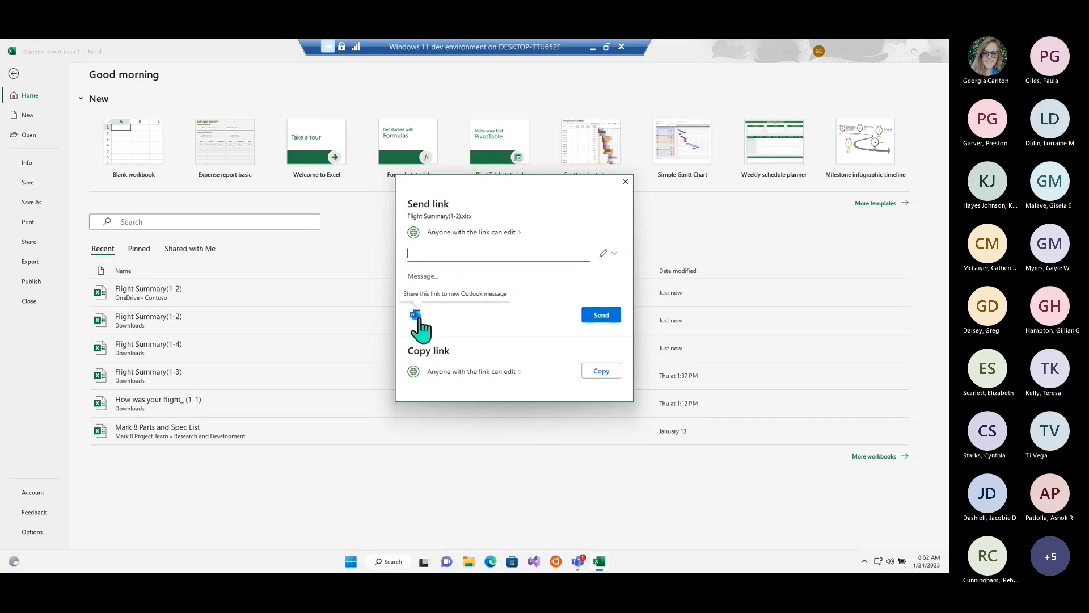
key(ctrl)
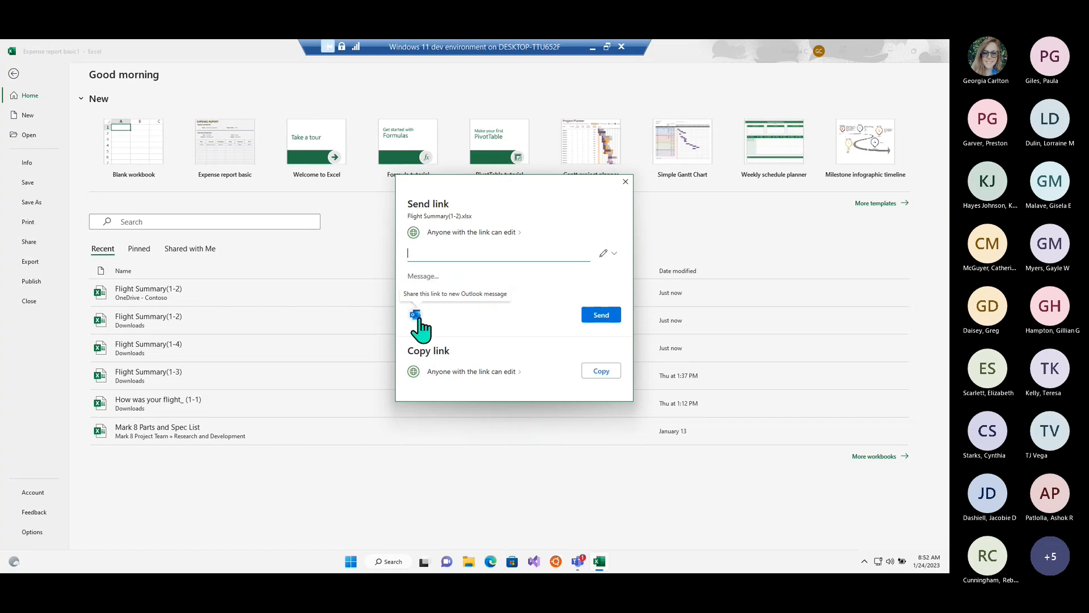
Examine the link settings for sharing Flight Summary(1-2).xlsx, including edit permission, expiration date and password, and keep anyone with the link able to edit
click(460, 234)
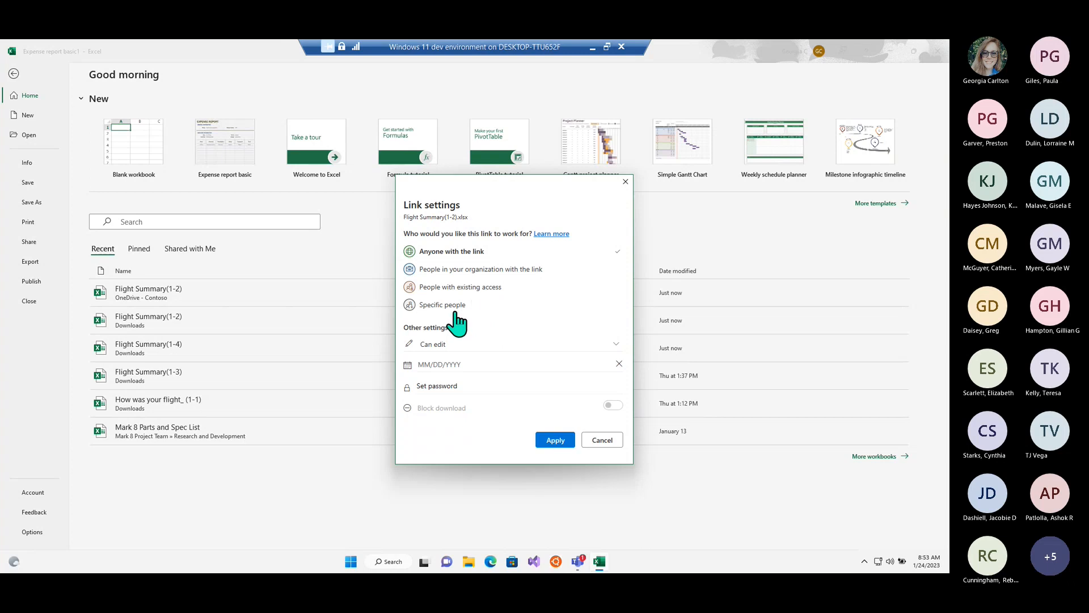
click(513, 346)
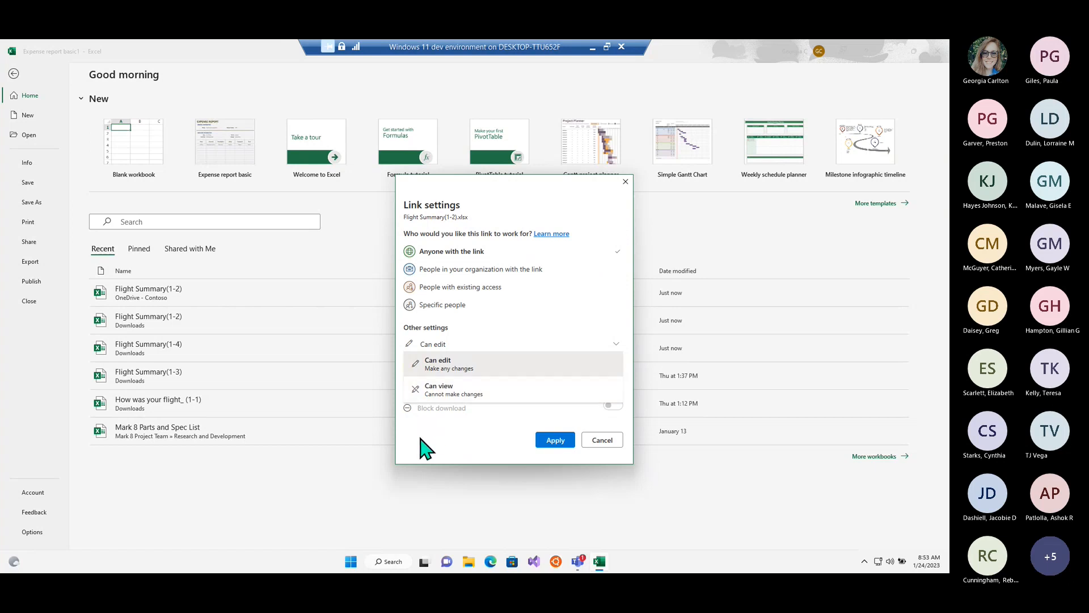
click(429, 417)
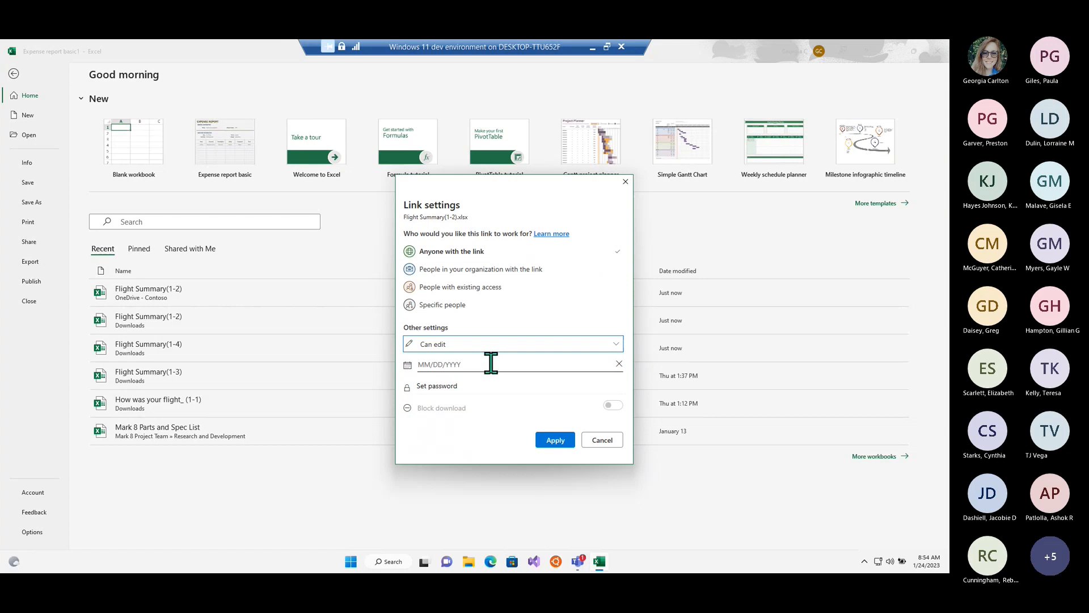
click(452, 365)
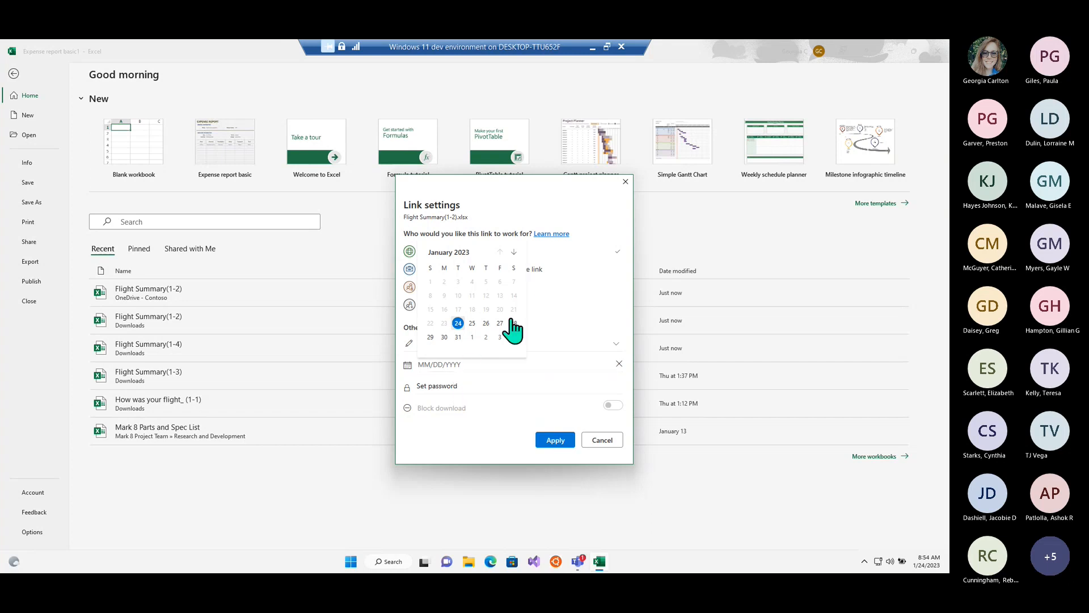
click(515, 254)
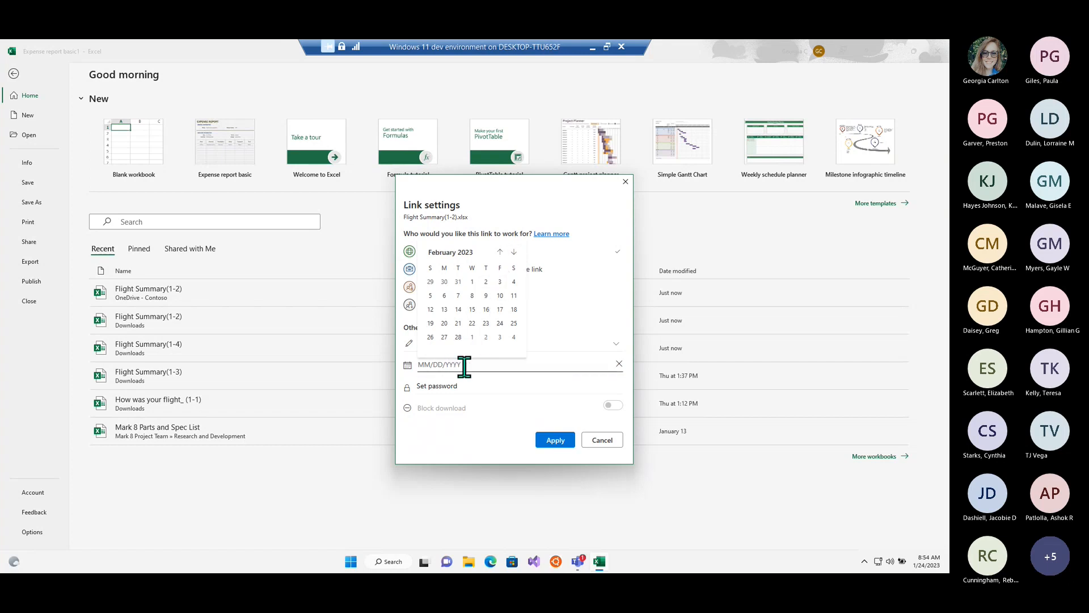
click(458, 442)
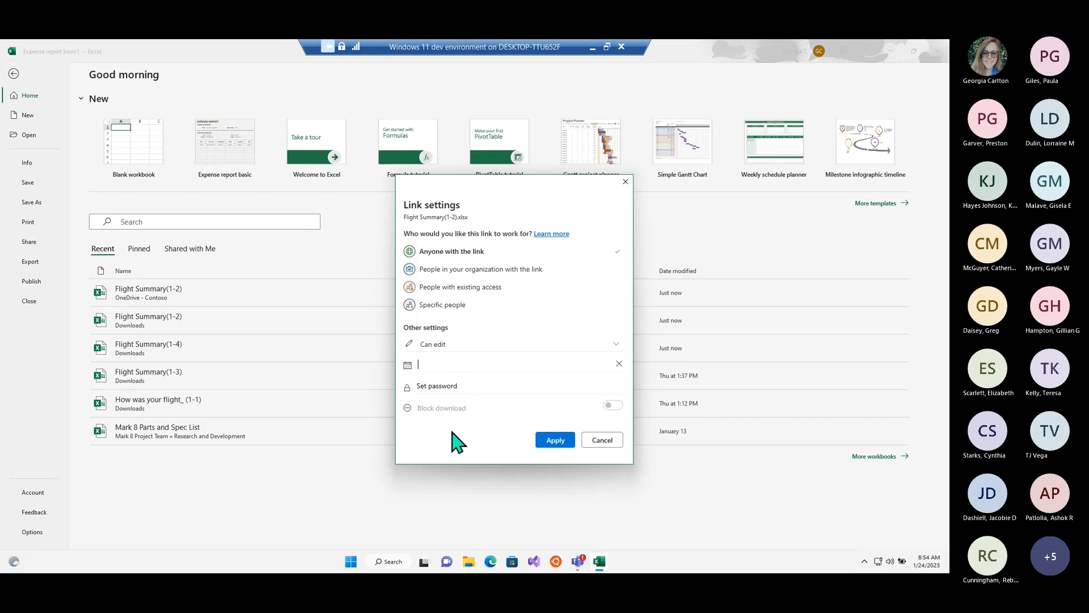
click(450, 385)
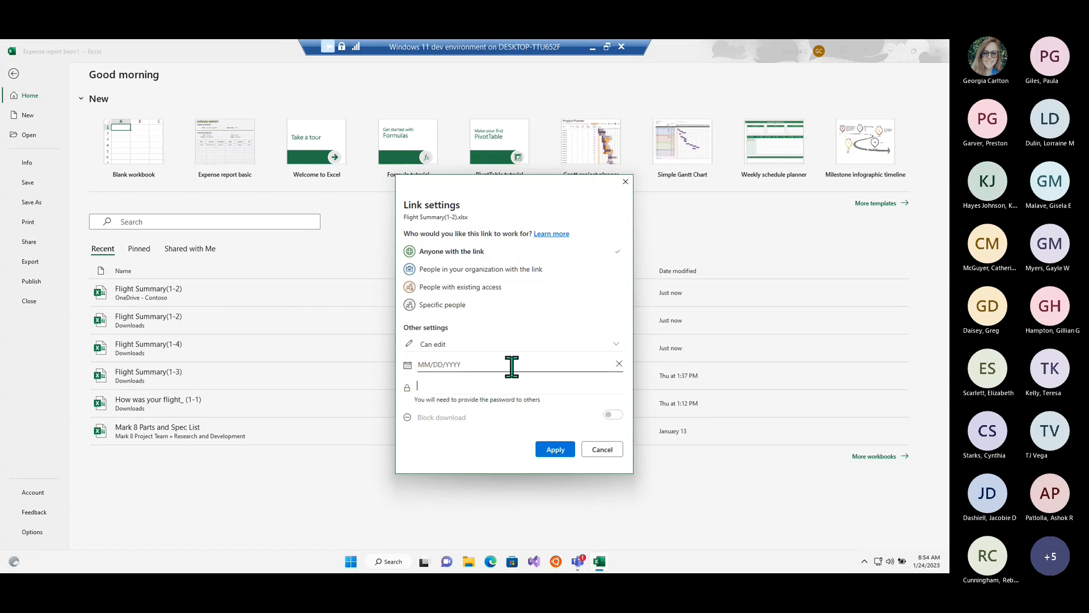
click(554, 452)
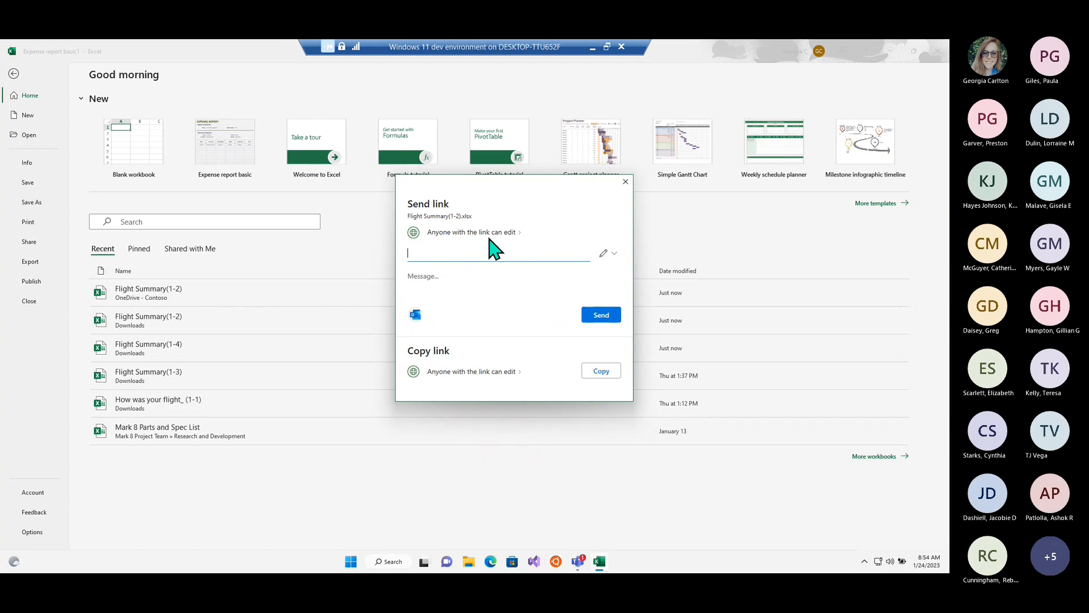
Add a colleague as a recipient of the sharing link for Flight Summary(1-2).xlsx
text(coli)
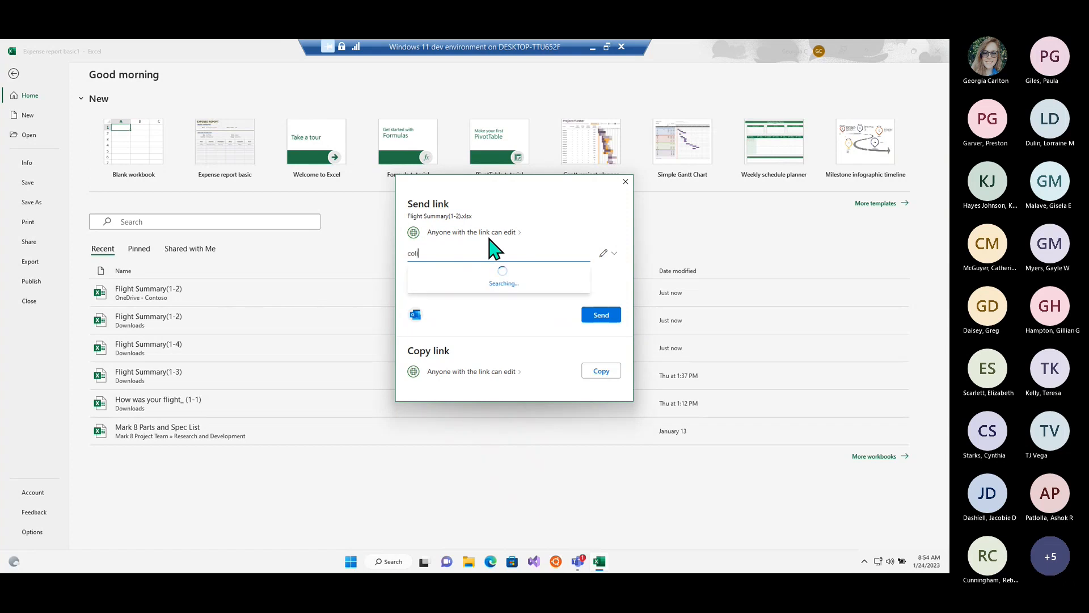
text(n)
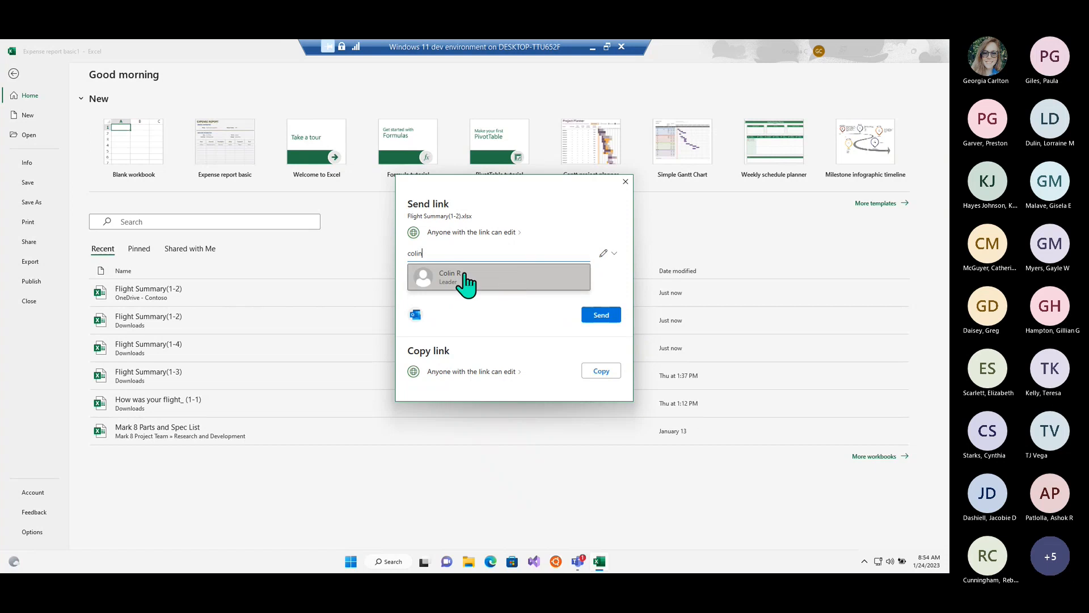
click(464, 275)
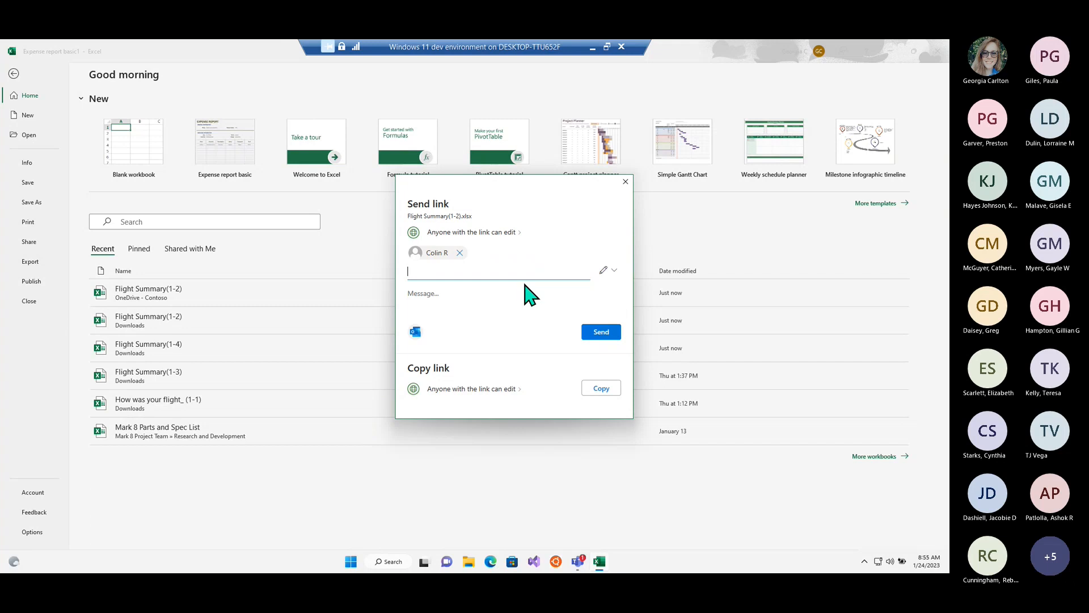
click(455, 296)
click(482, 401)
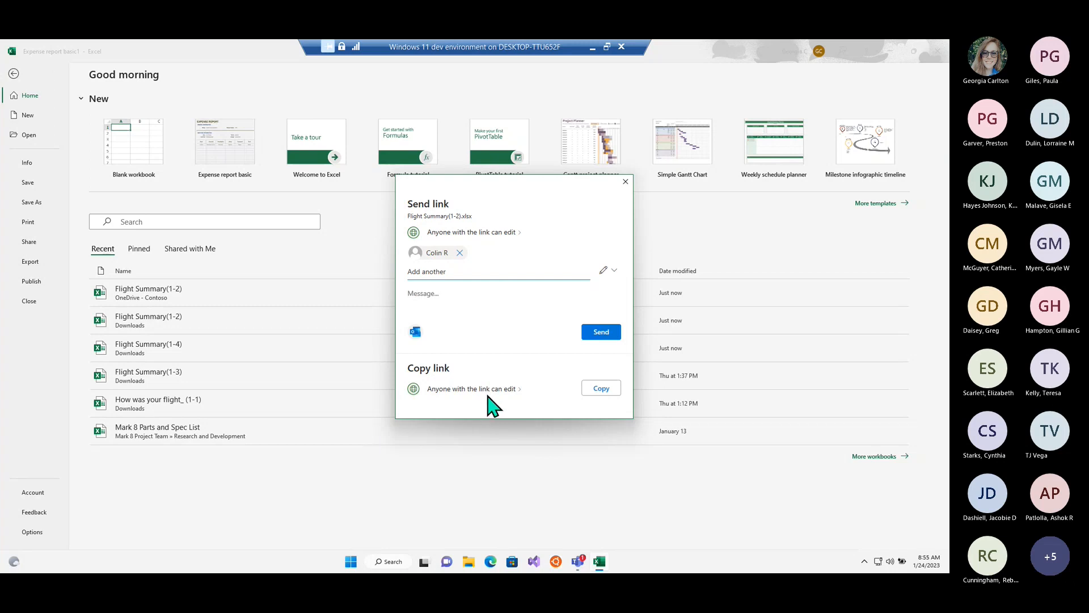
Copy a sharing link to Flight Summary(1-2).xlsx that lets anyone with the link edit
click(448, 390)
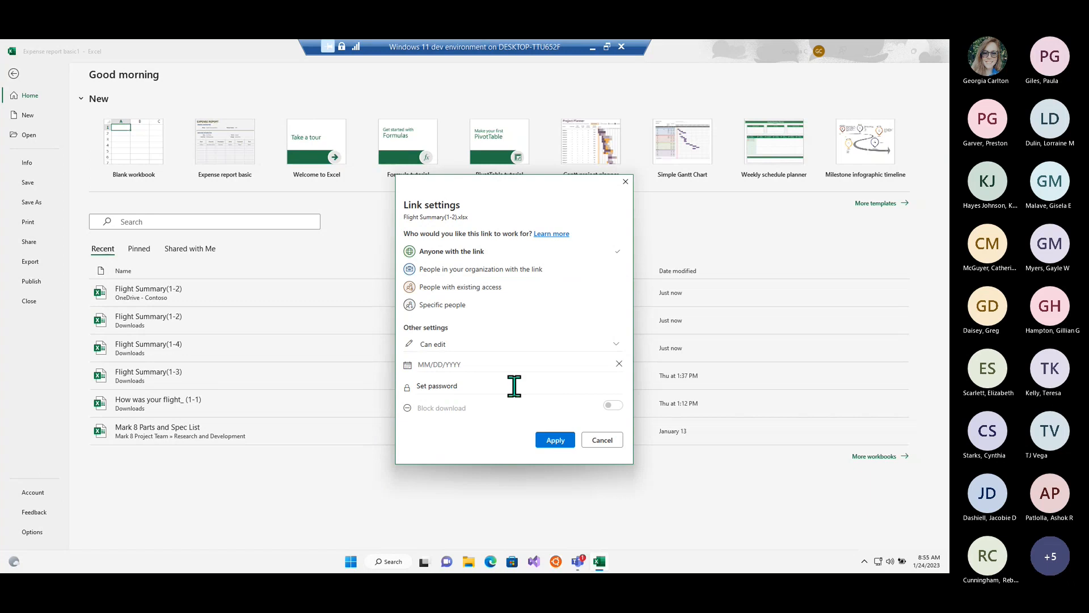
click(544, 440)
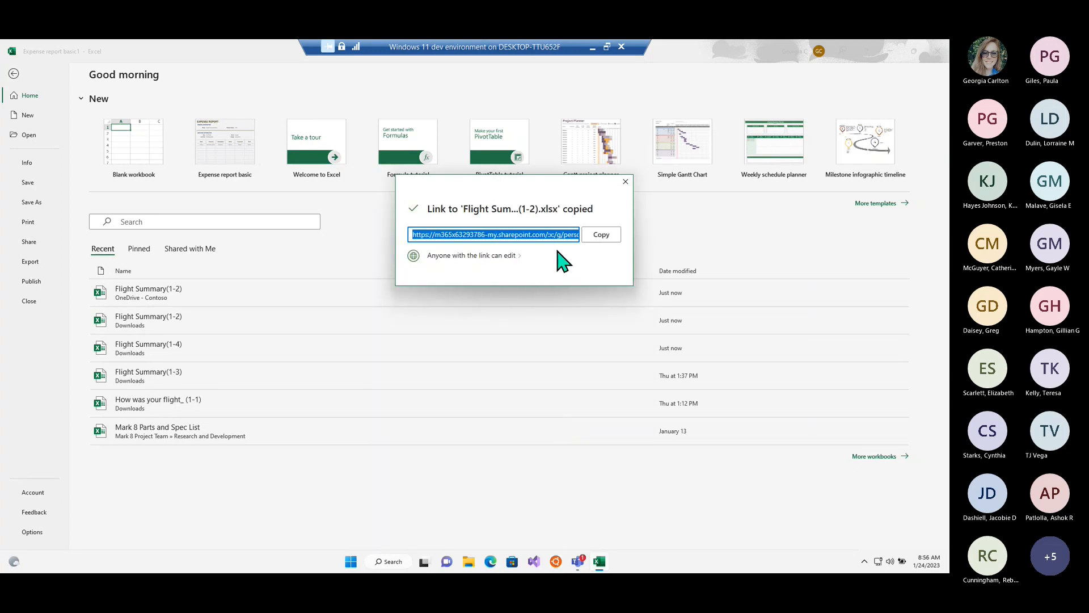
click(606, 236)
Switch to Microsoft Teams and send the copied Flight Summary(1-2).xlsx link in the chat with a pinned colleague
click(579, 561)
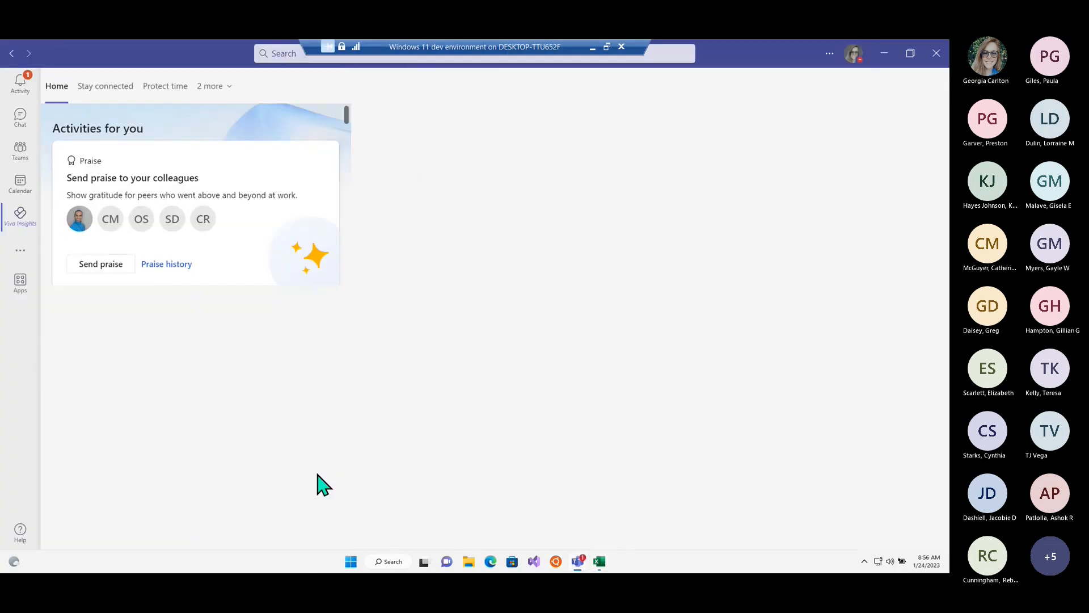
click(15, 117)
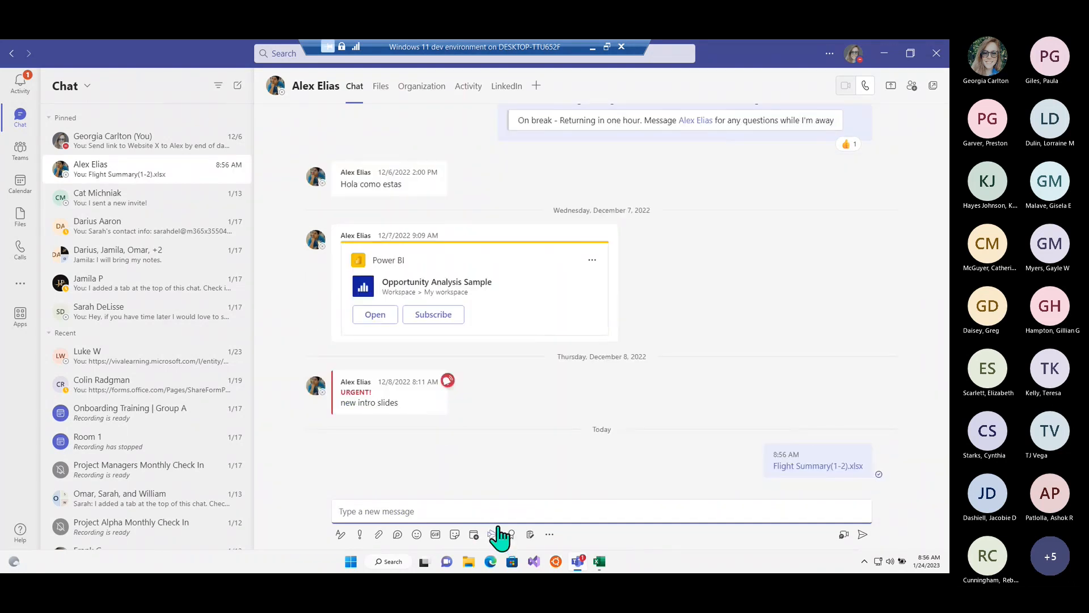
Paste the Flight Summary(1-2).xlsx link into a new message in the same chat and delete that draft
key(ctrl+v)
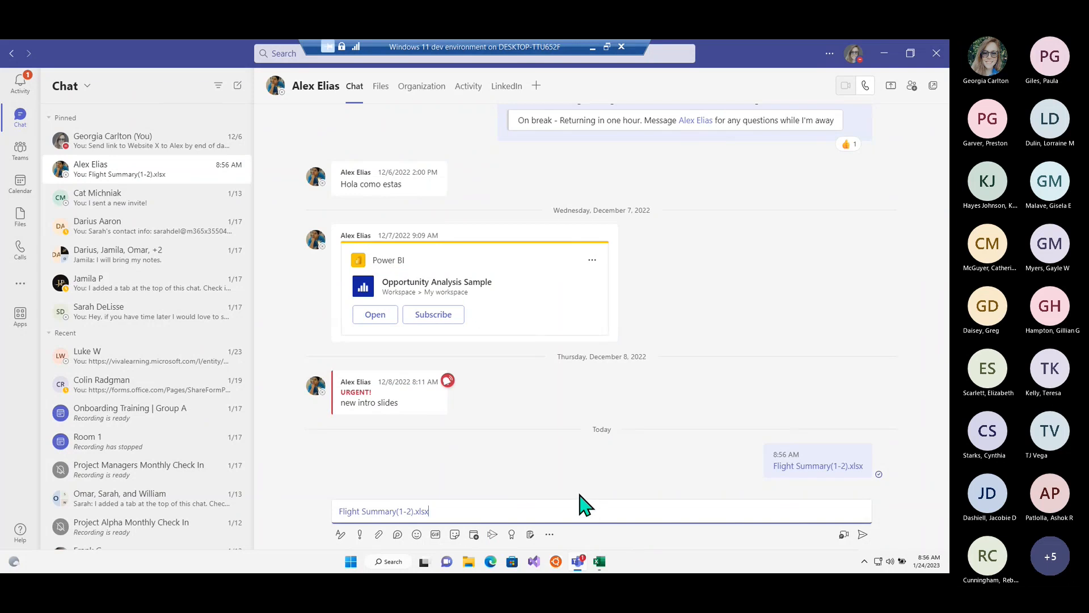
key(BackSpace)
key(BackSpace)
key(BackSpace)
key(BackSpace)
key(BackSpace)
key(BackSpace)
key(BackSpace)
key(BackSpace)
key(BackSpace)
key(BackSpace)
key(BackSpace)
key(BackSpace)
key(BackSpace)
key(BackSpace)
key(BackSpace)
key(BackSpace)
key(BackSpace)
key(BackSpace)
key(BackSpace)
key(BackSpace)
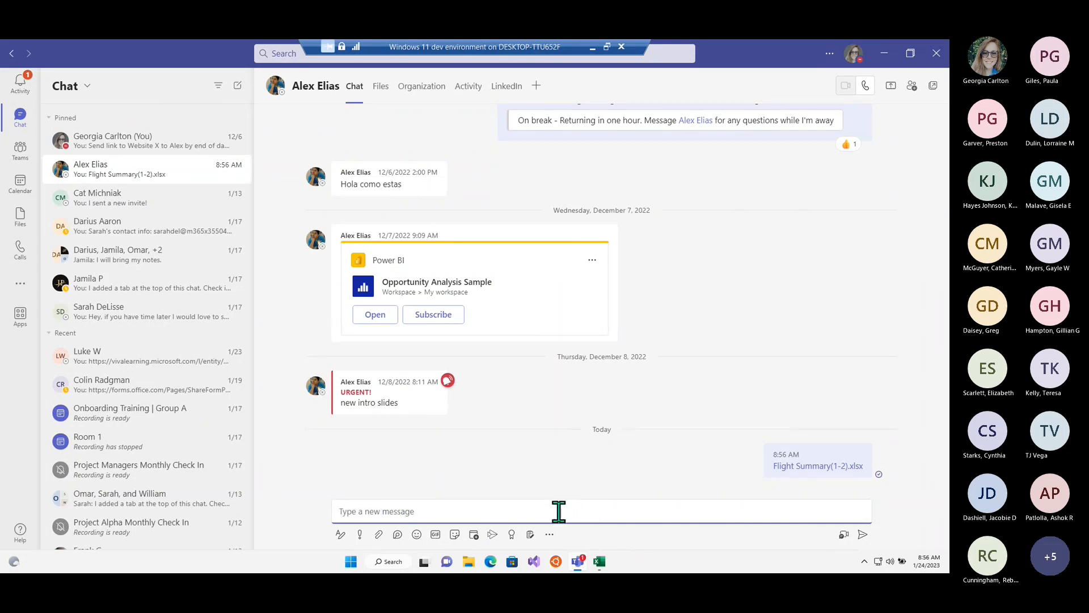
right_click(559, 511)
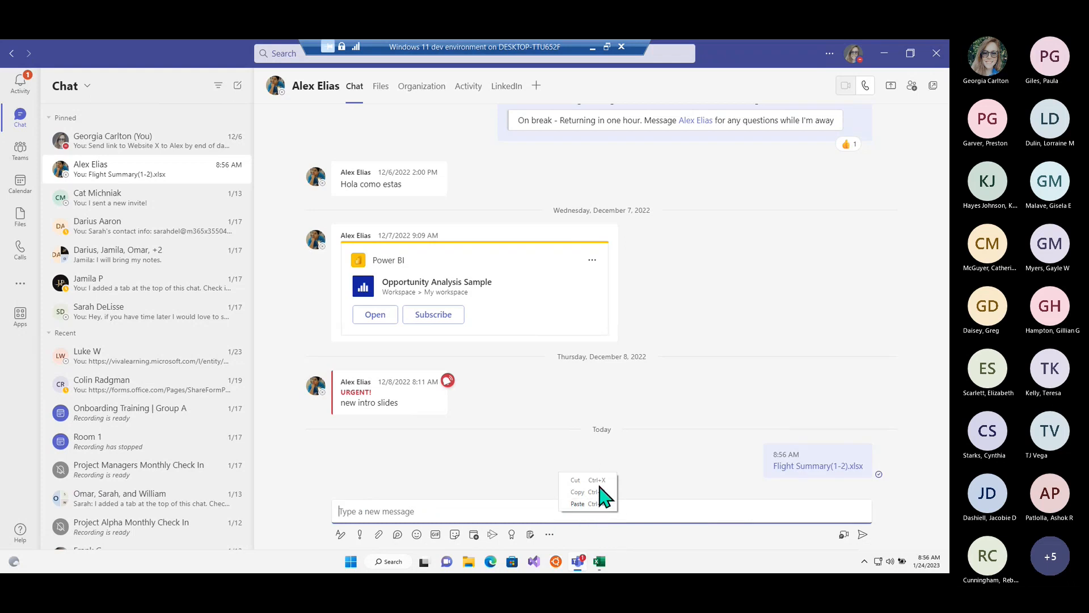
click(678, 459)
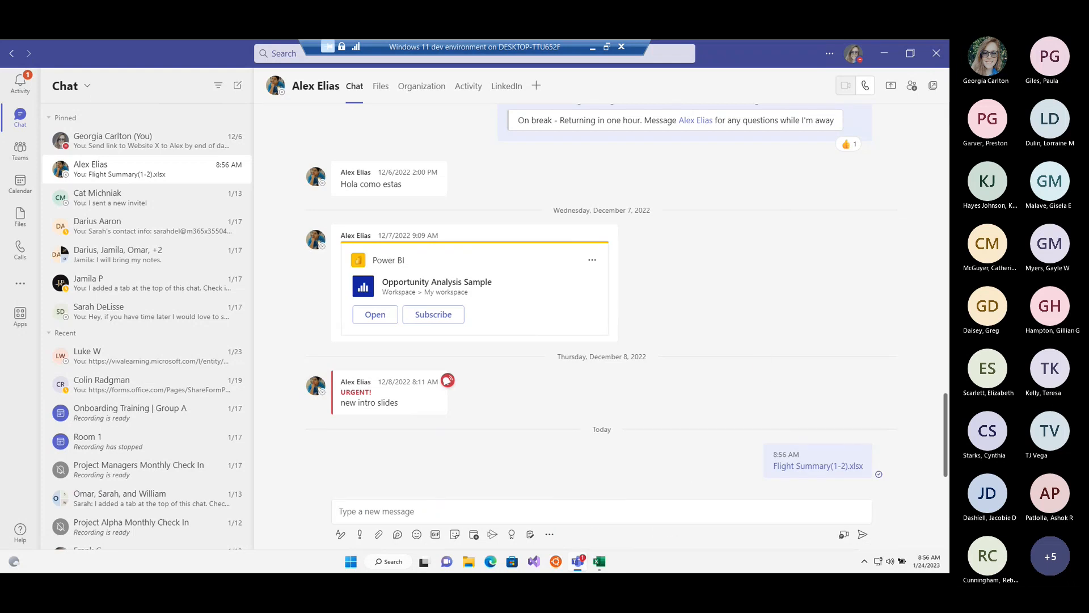
Close Teams and the copied-link dialog, and create a blank workbook
click(932, 57)
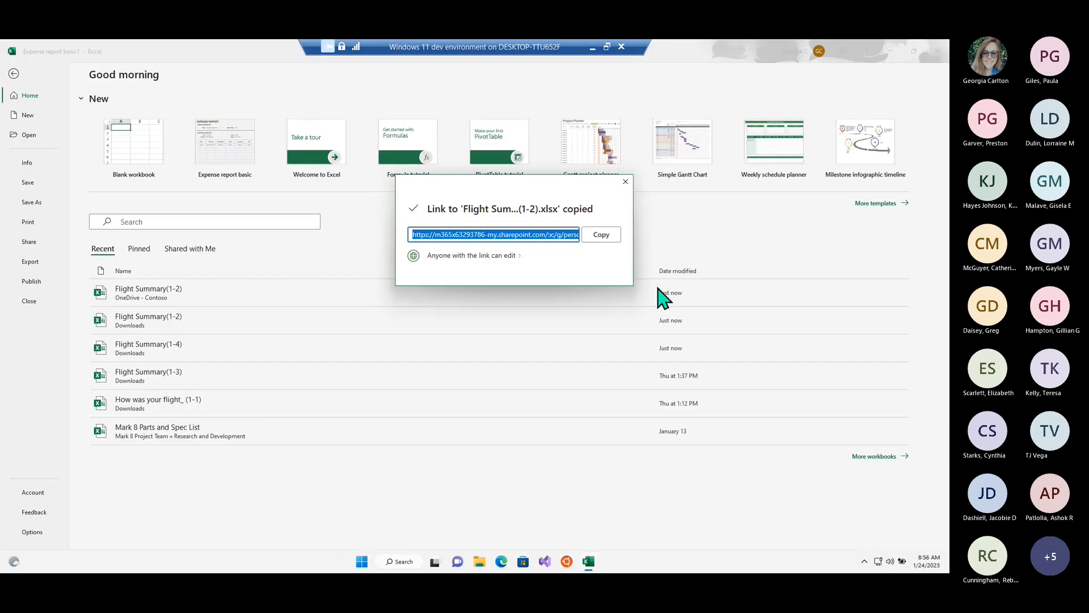
click(626, 182)
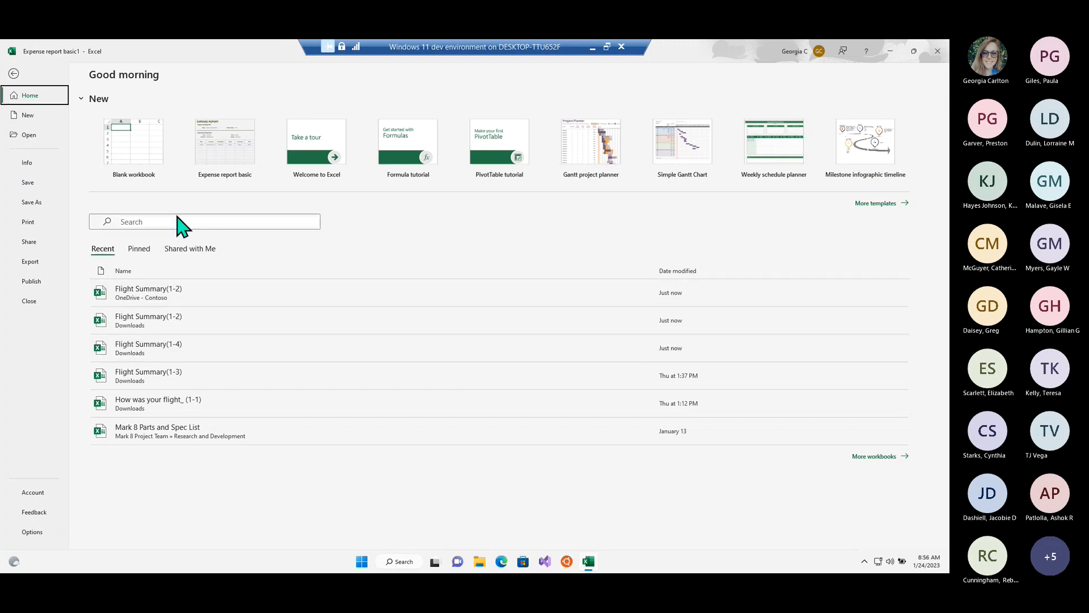
click(149, 162)
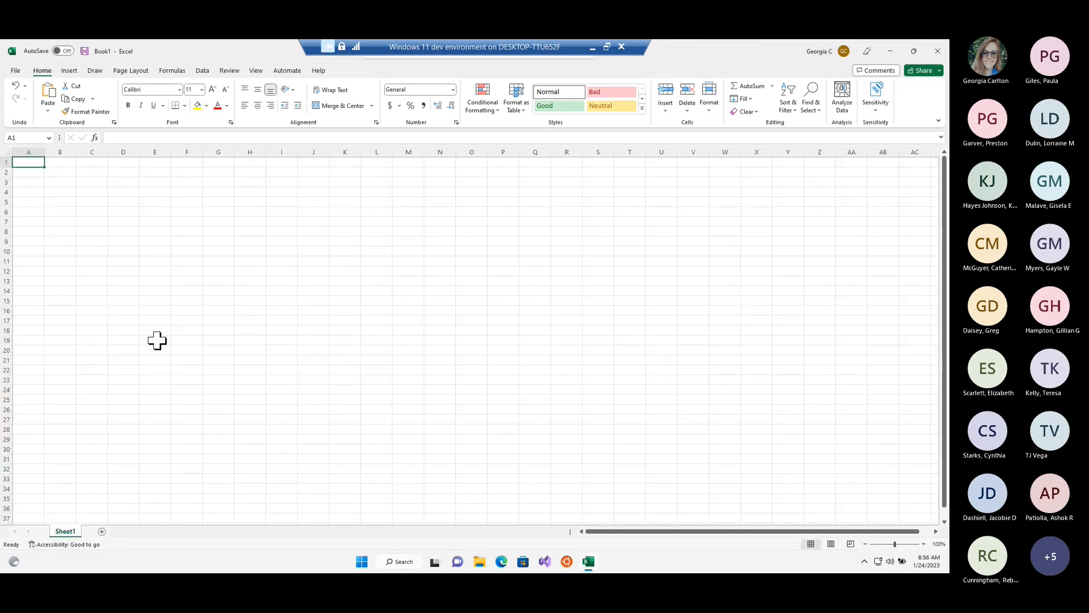
click(157, 341)
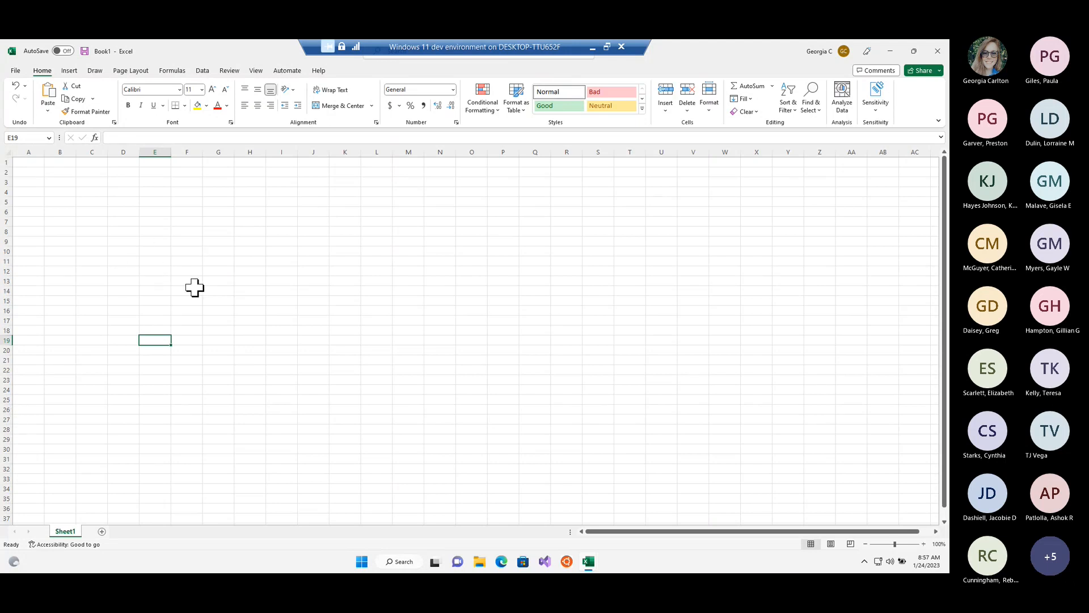
click(185, 238)
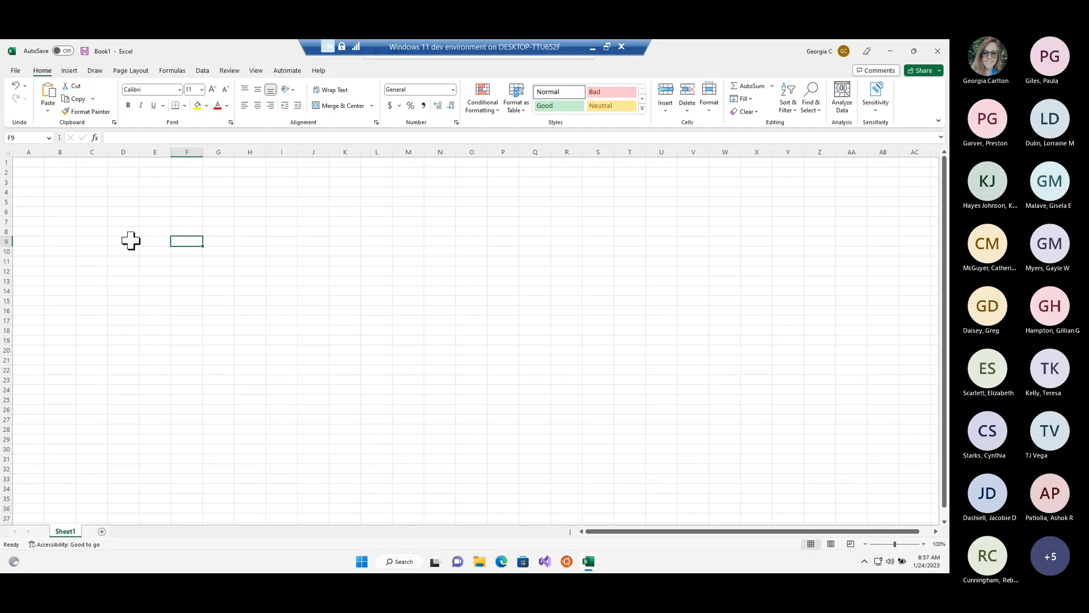
click(98, 222)
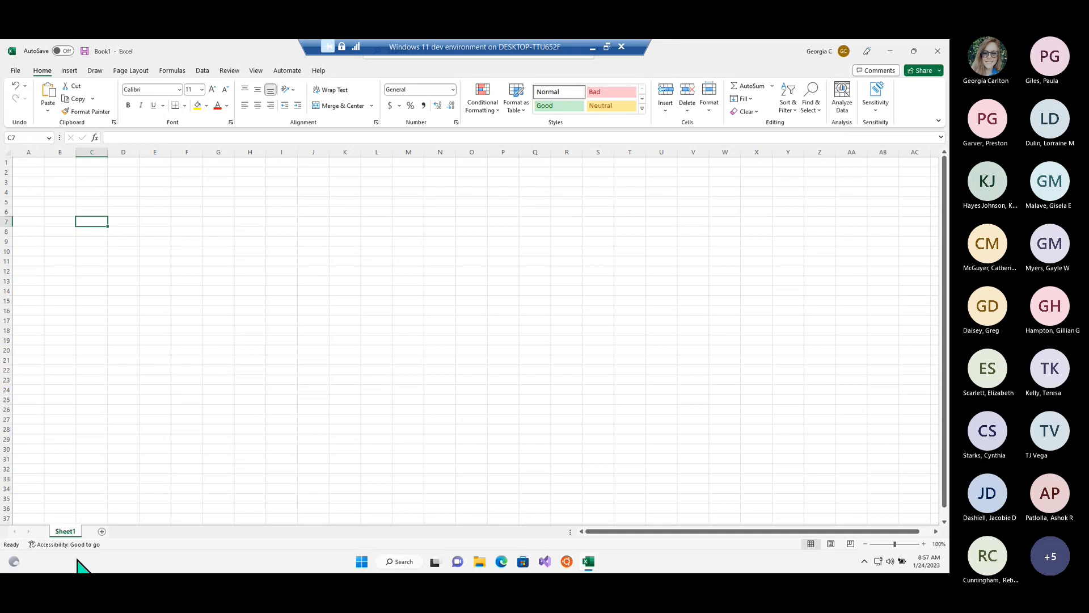
Add two new worksheets after Sheet1 in the blank workbook
right_click(68, 533)
click(157, 549)
click(102, 531)
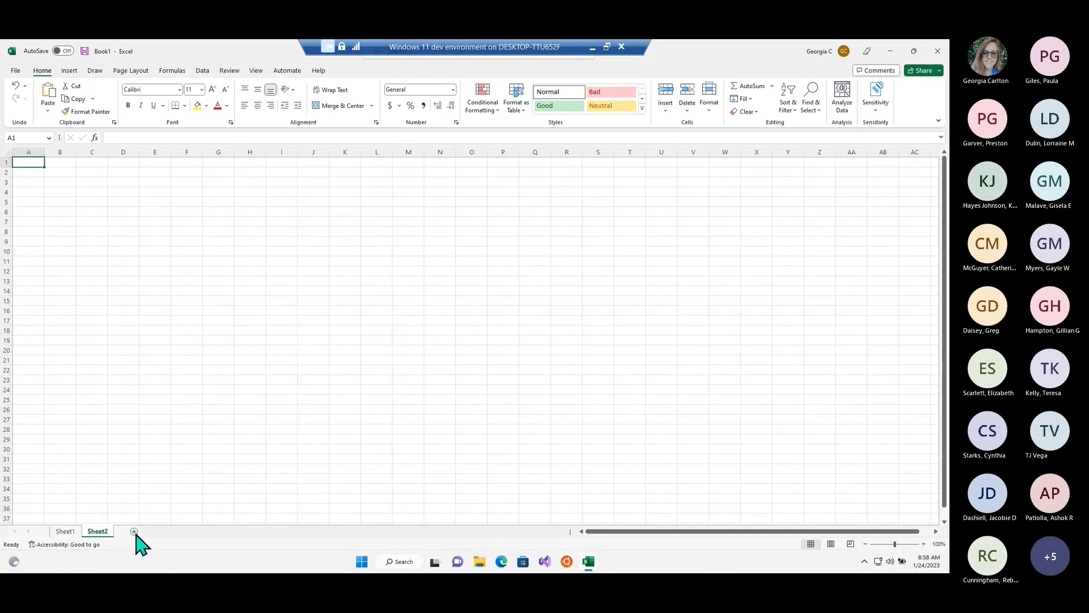
click(134, 532)
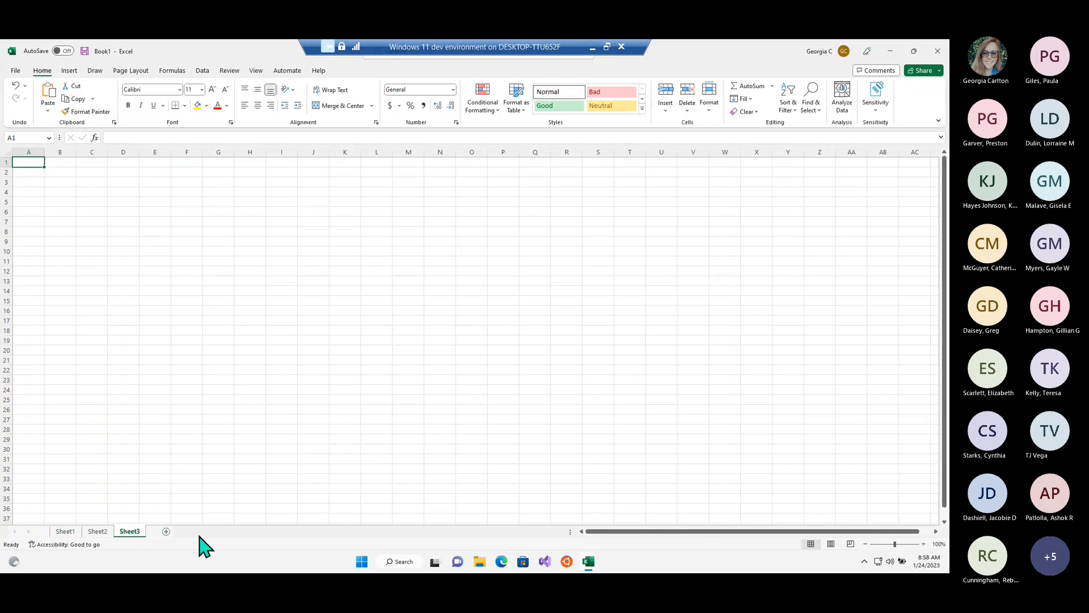
Rename the third worksheet as Geography
right_click(123, 534)
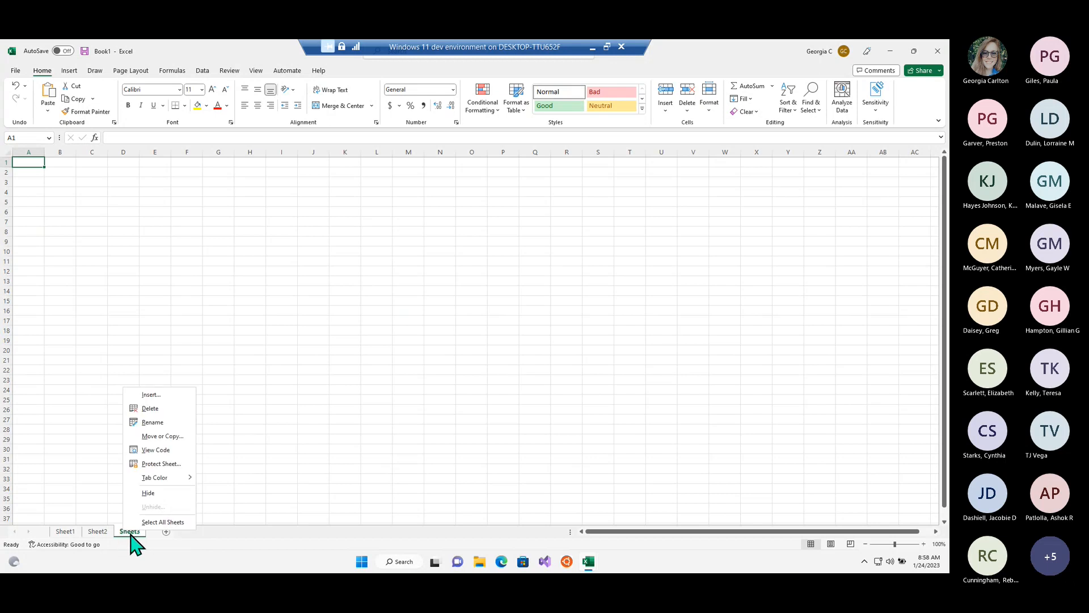
click(168, 423)
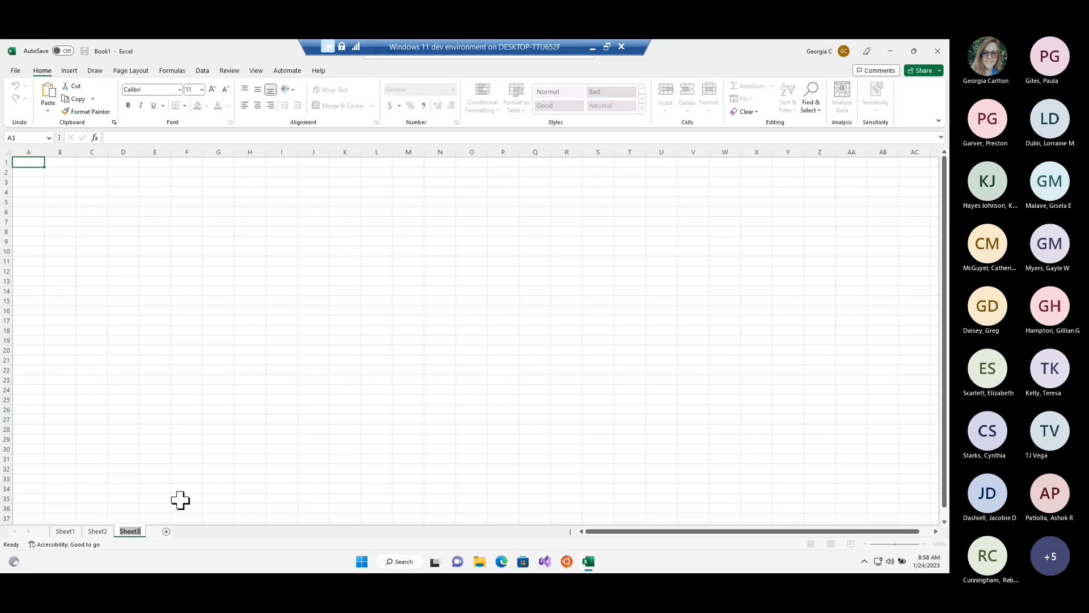
key(BackSpace)
key(BackSpace)
text(g)
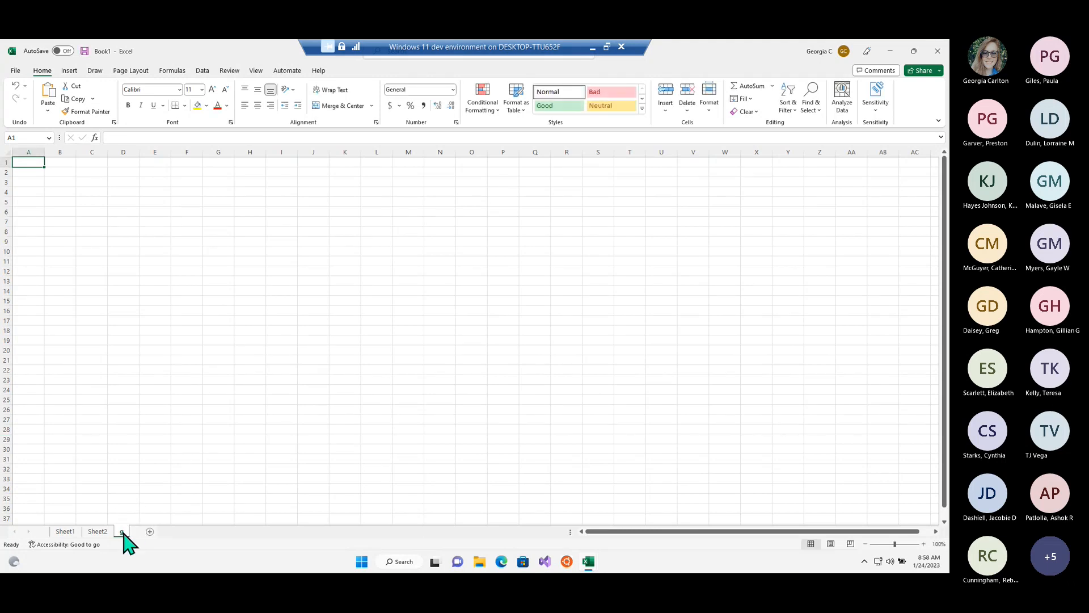
key(Return)
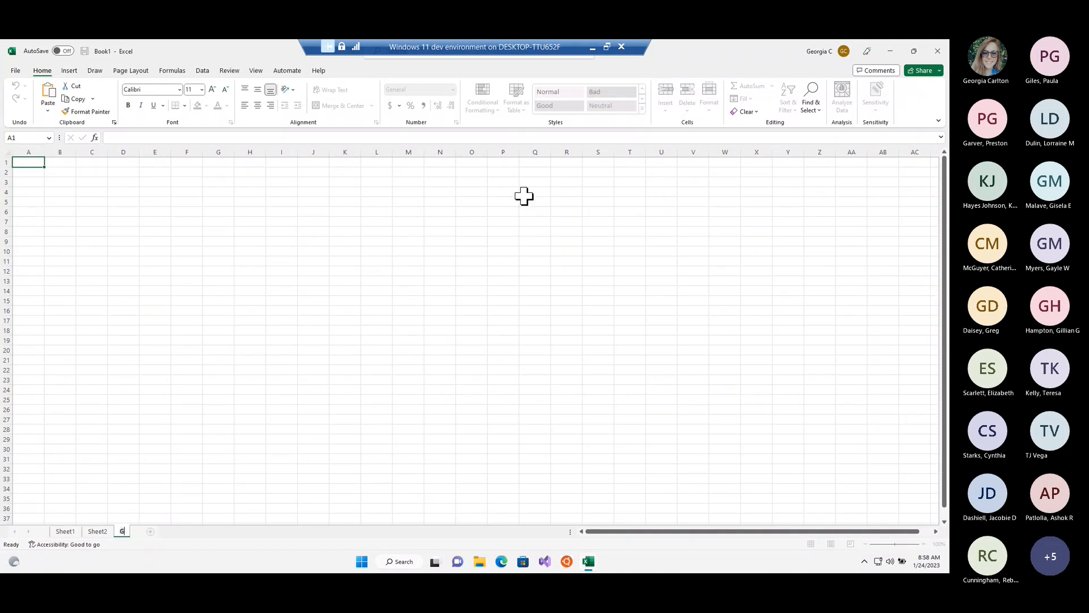
text(eography)
Rename the second worksheet as Population
click(100, 533)
double_click(99, 532)
key(BackSpace)
text(Population)
click(146, 555)
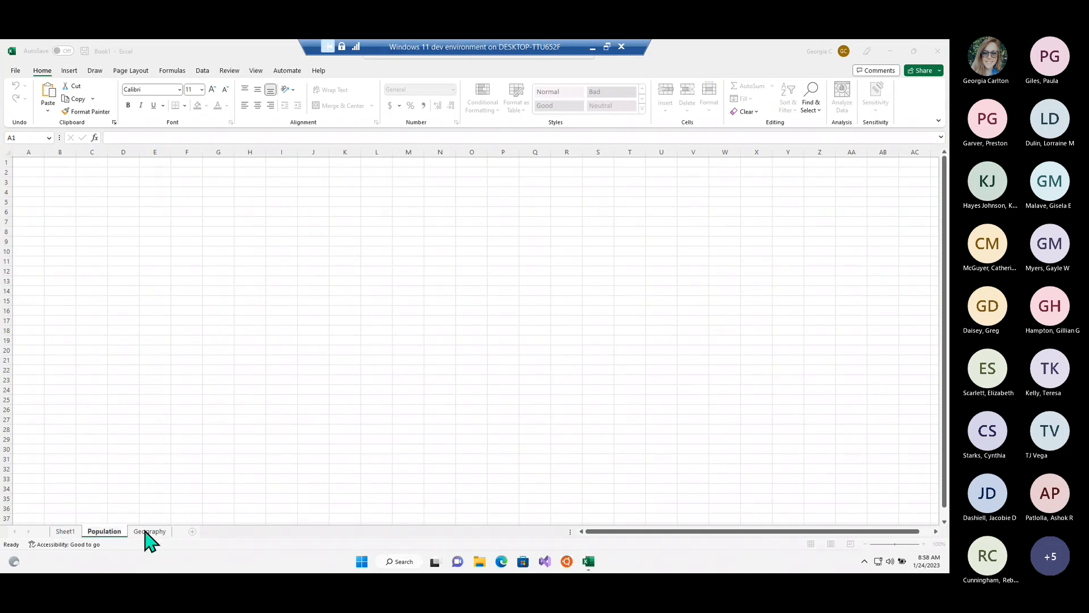
click(121, 531)
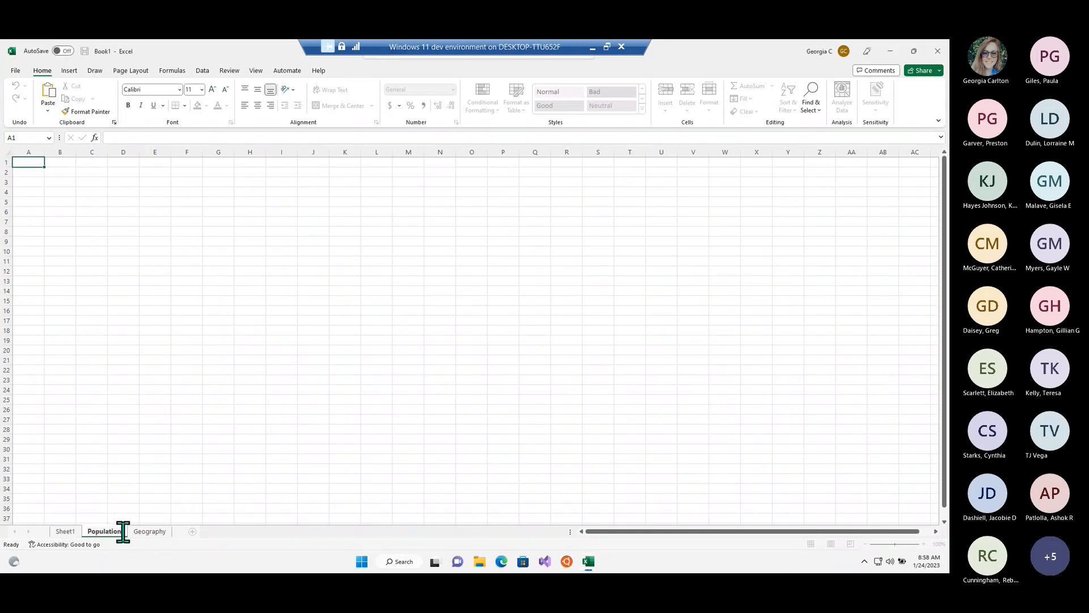
click(144, 566)
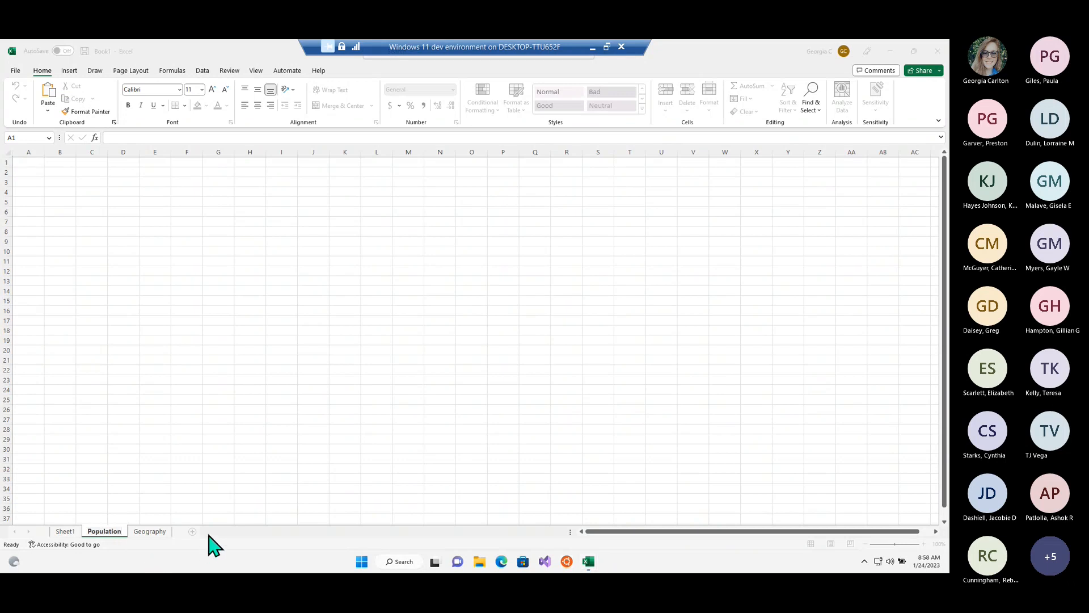
Color the Geography sheet tab dark orange and the Population sheet tab dark blue
right_click(149, 532)
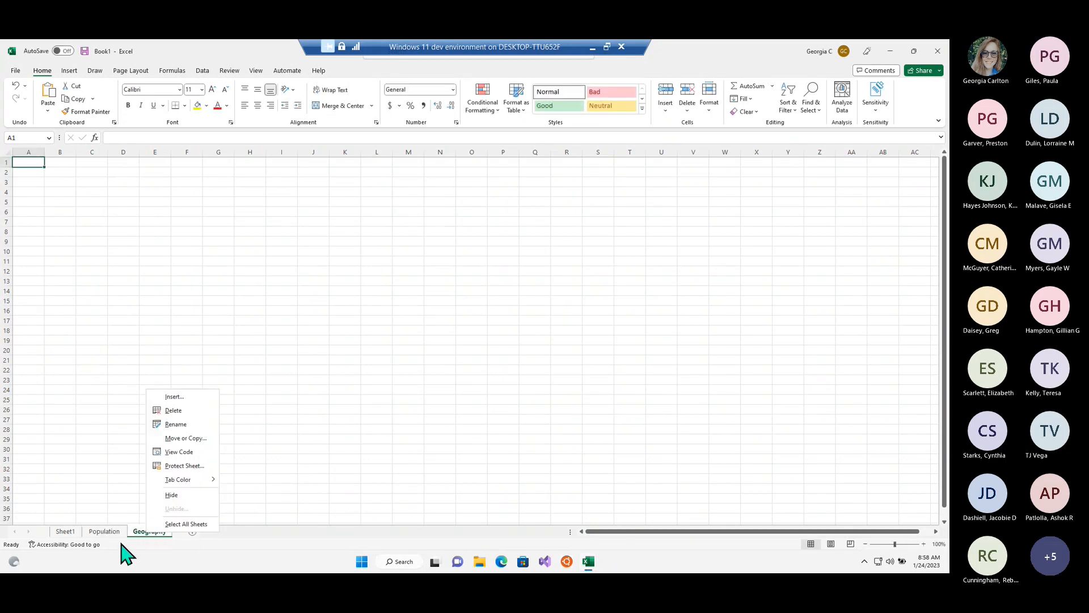
mouse_move(189, 482)
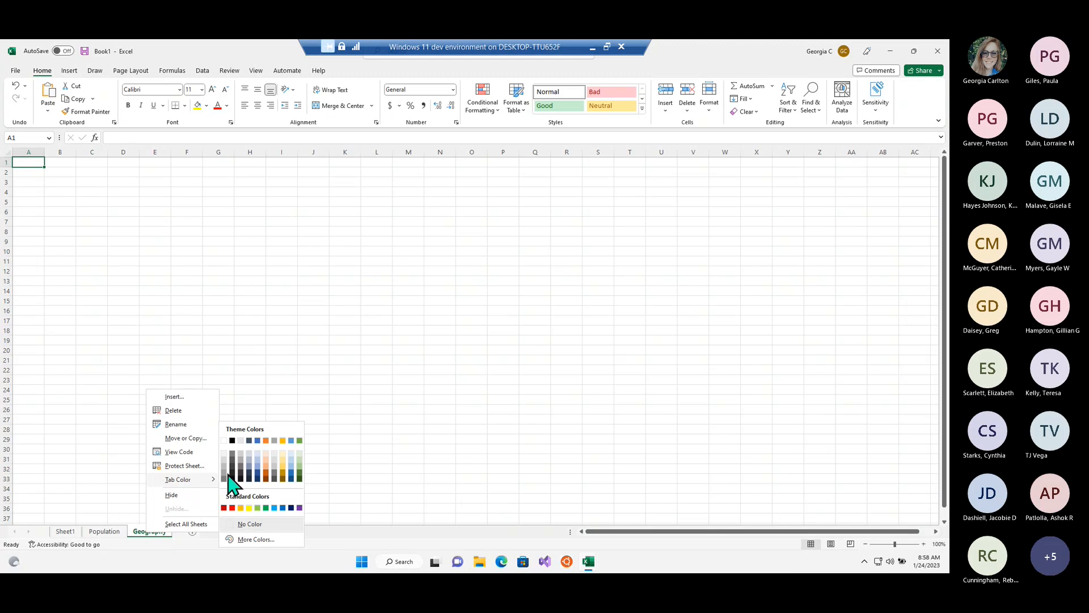
click(267, 479)
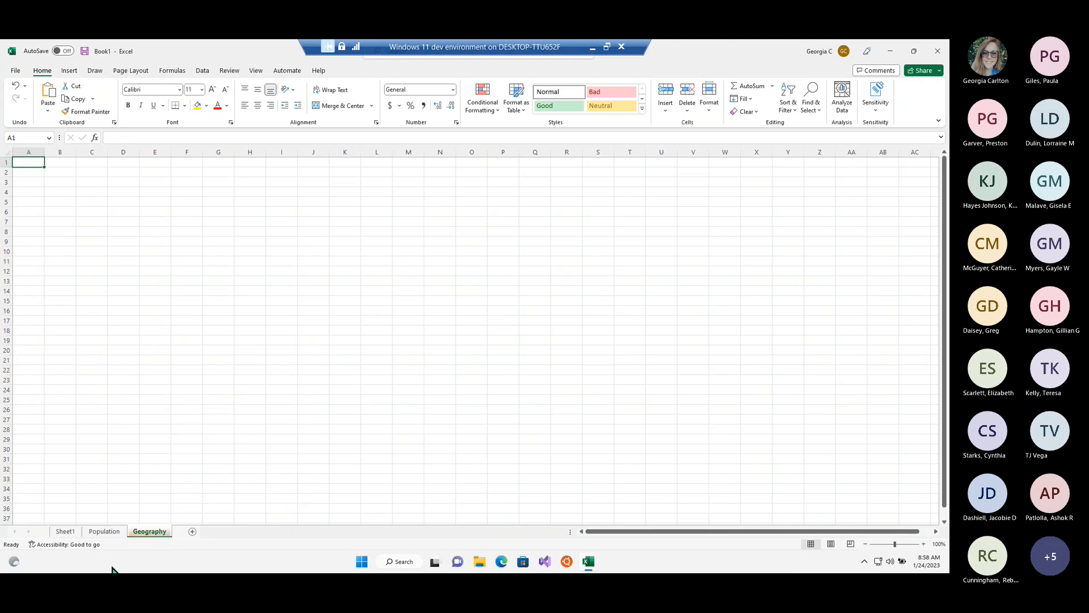
right_click(103, 533)
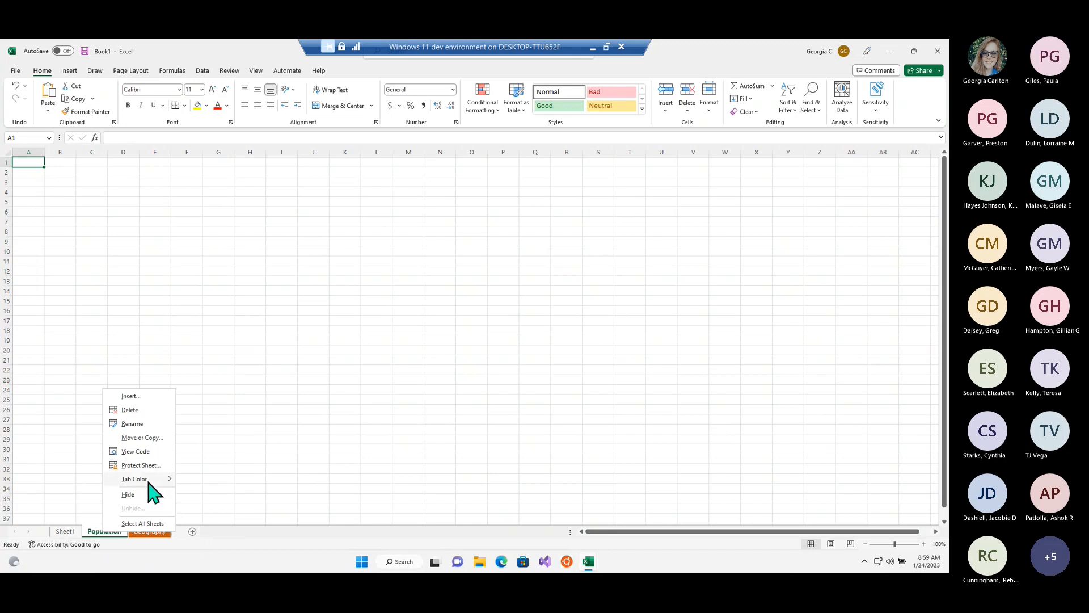
mouse_move(148, 487)
click(217, 489)
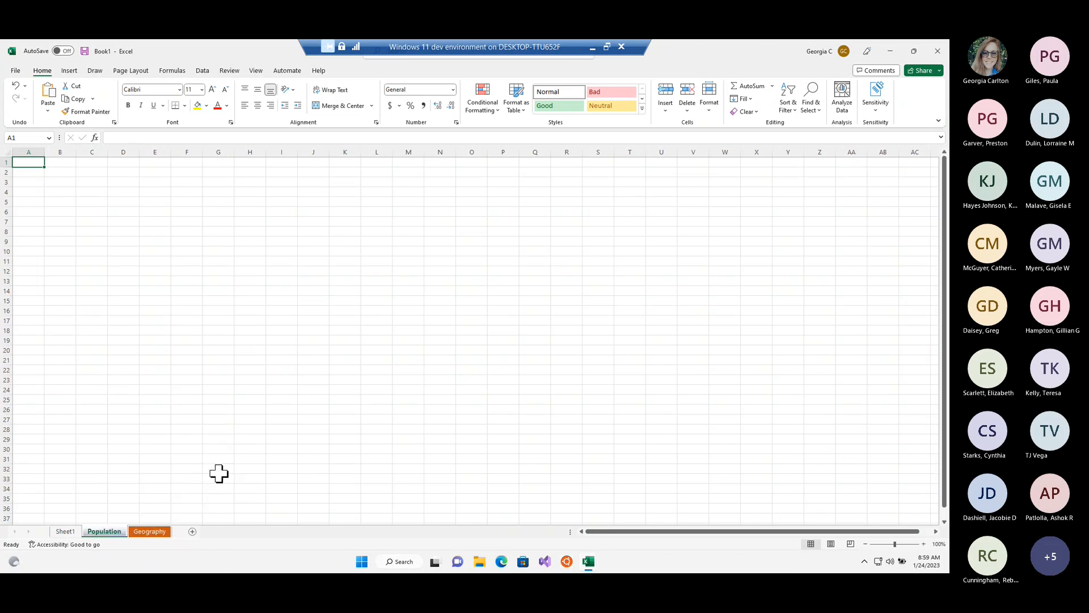
Delete the unused Sheet1 worksheet from the workbook
click(64, 532)
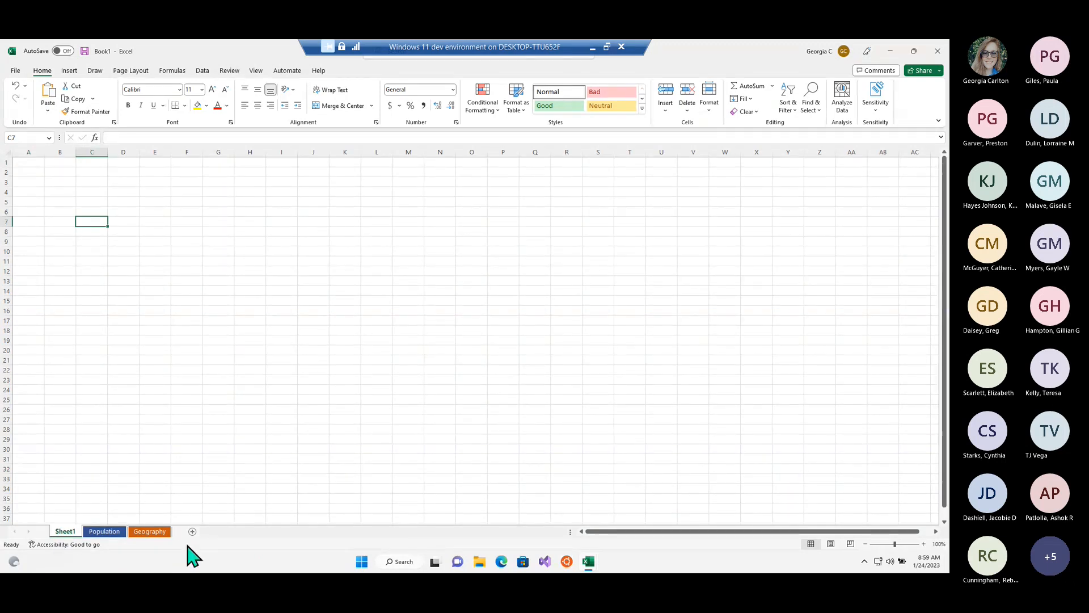
right_click(60, 531)
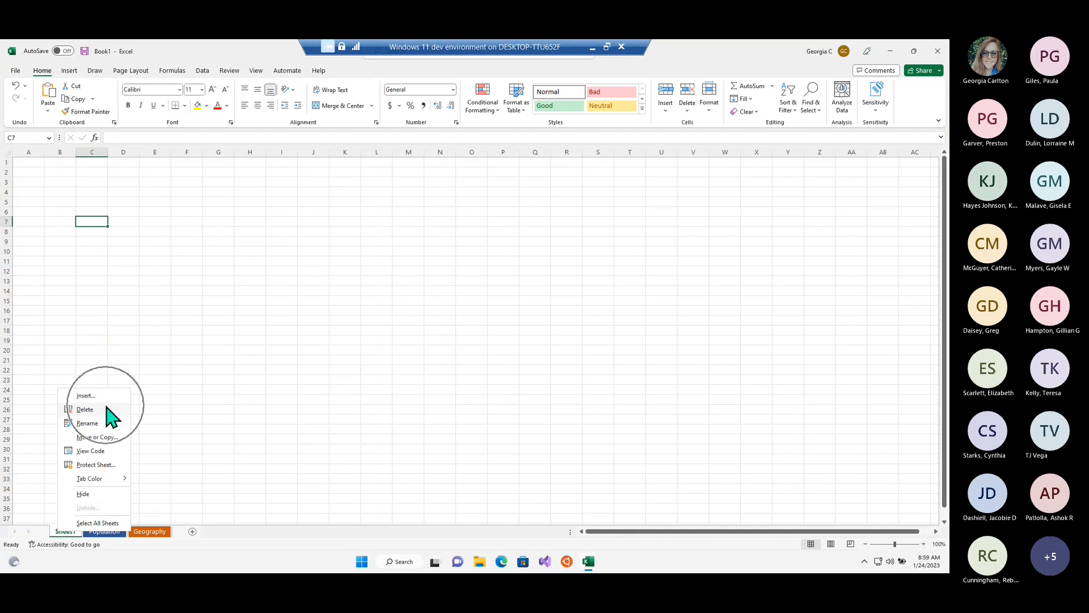
click(85, 410)
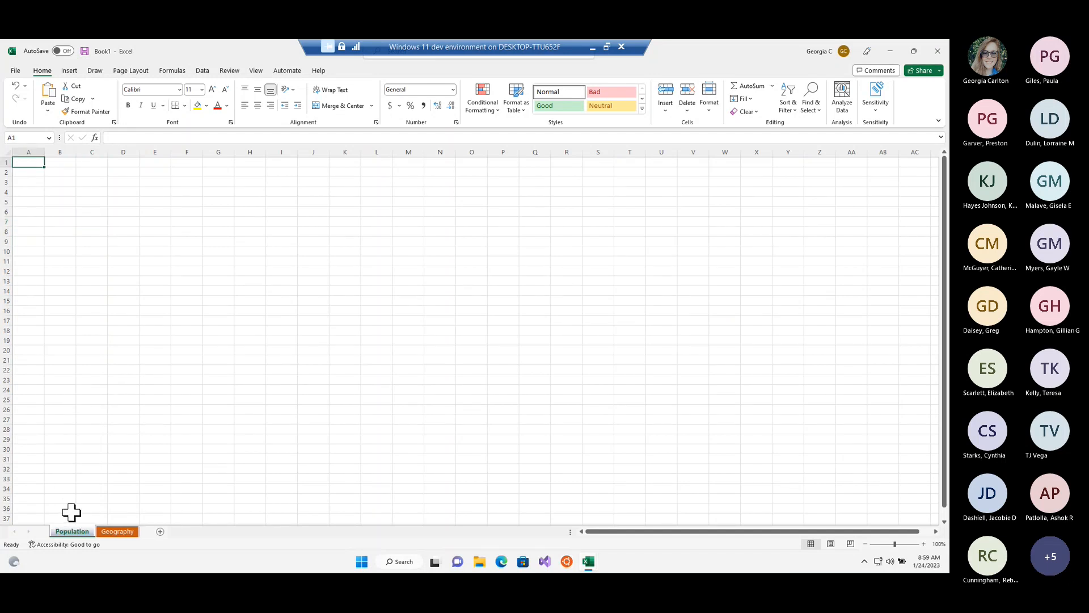
Look over the Protect Sheet options for the Population worksheet and close them without applying protection
right_click(77, 531)
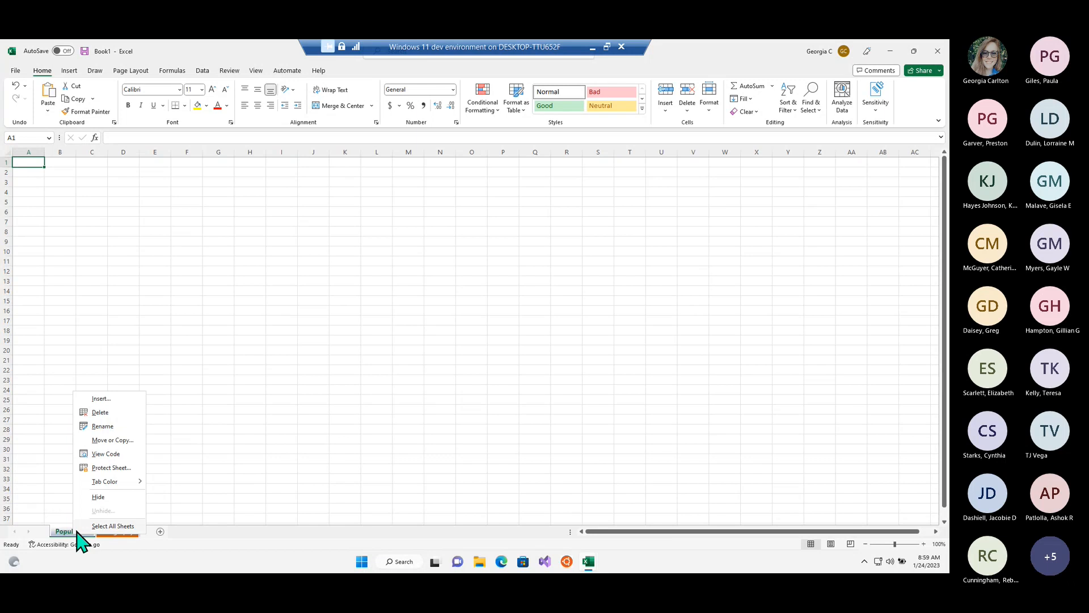
click(115, 468)
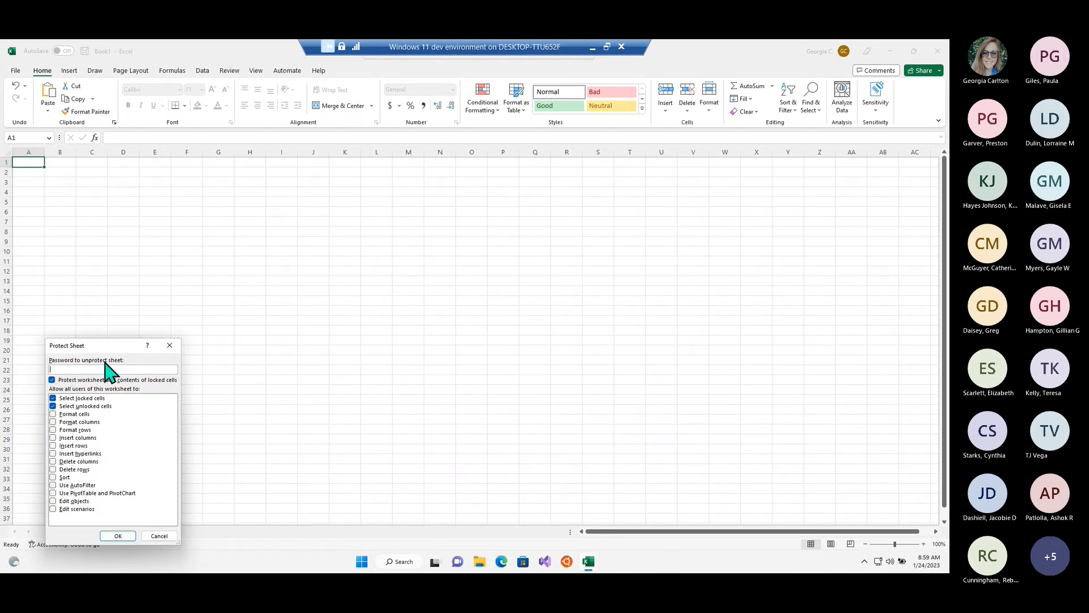
click(170, 344)
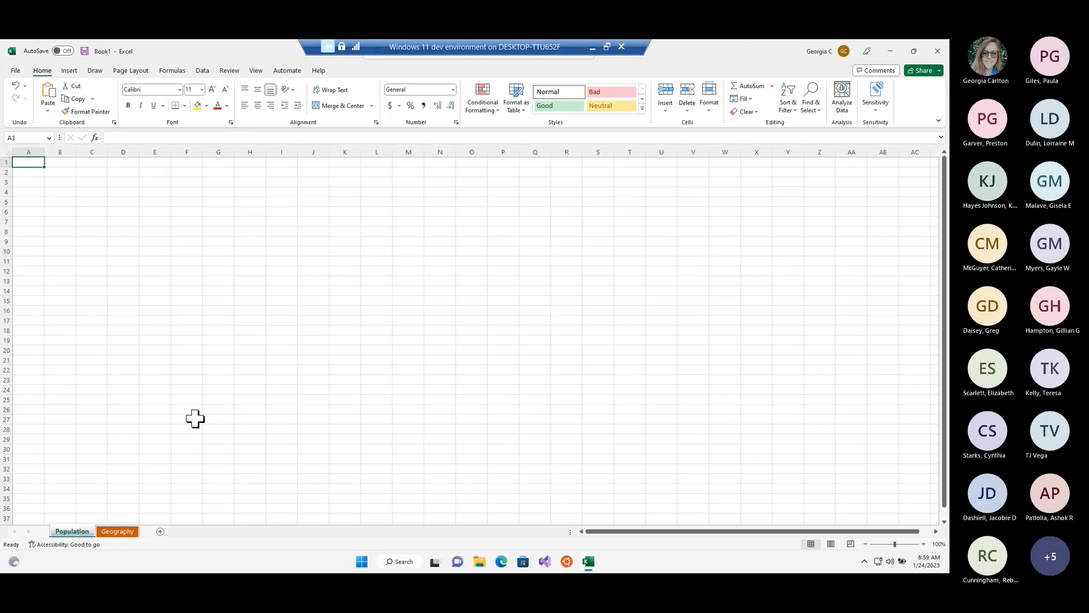
right_click(84, 533)
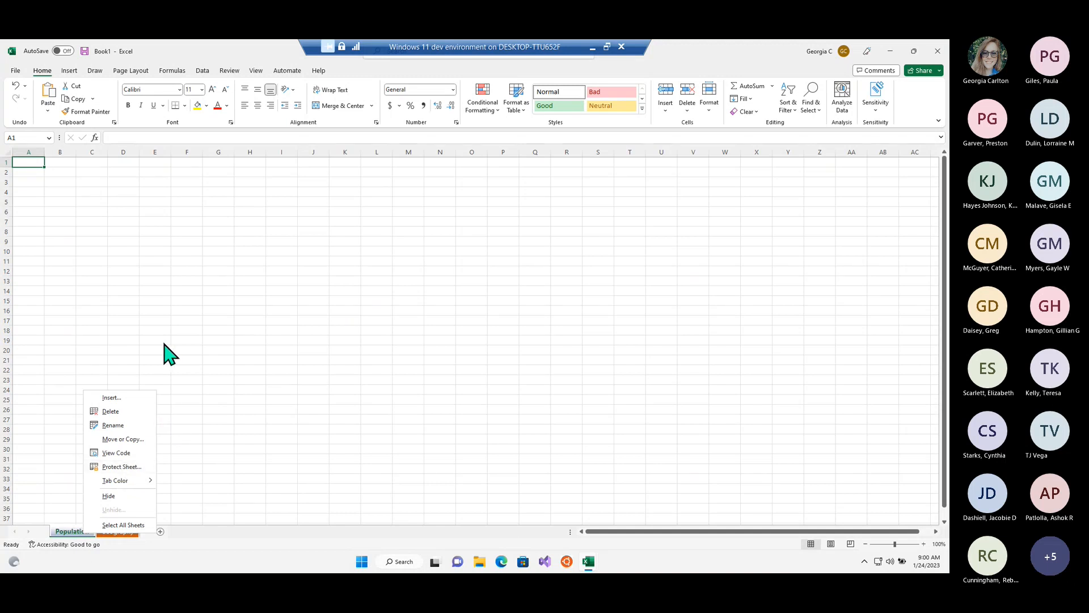
key(Escape)
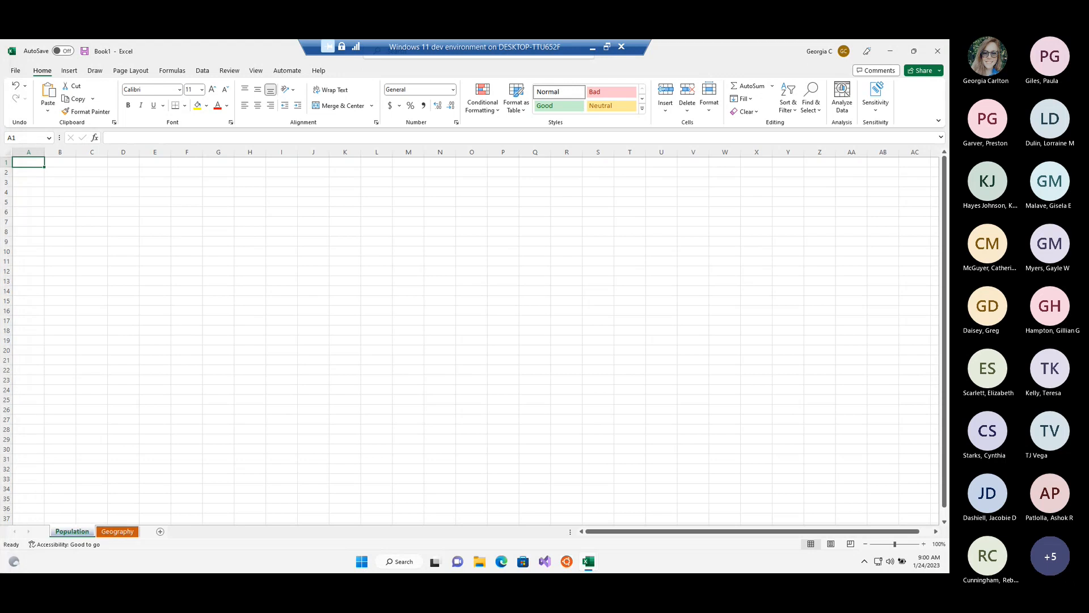
Enter a sample word in cell A1 of the Population sheet and erase it again
click(82, 222)
click(37, 166)
text(Ge)
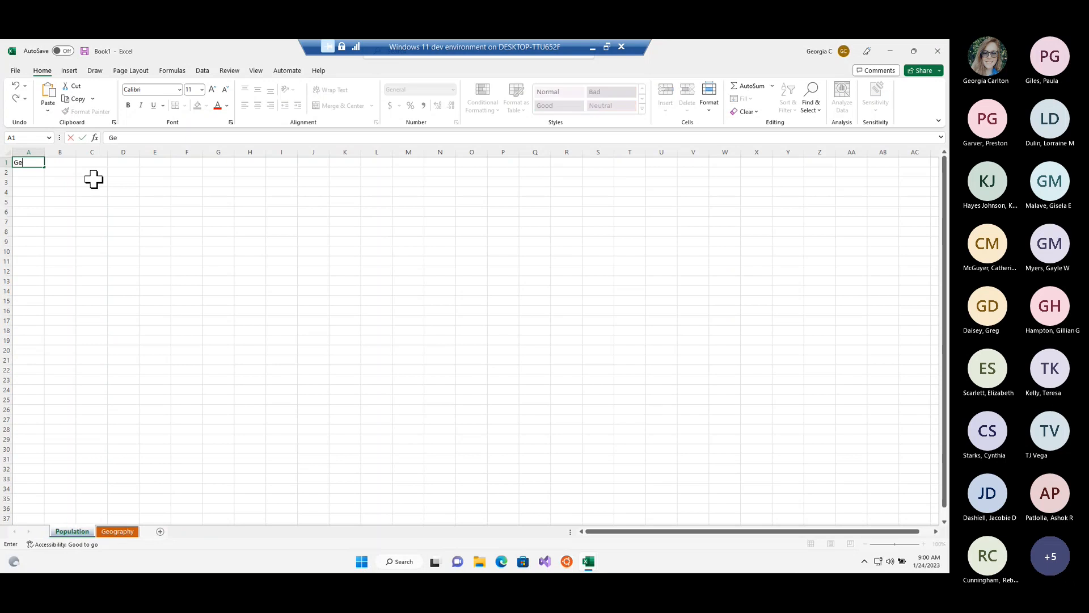
text(orgia)
key(BackSpace)
key(BackSpace)
key(BackSpace)
key(BackSpace)
key(BackSpace)
key(BackSpace)
key(BackSpace)
Examine the grid's columns, rows and cells and the formula bar, returning to cell A1
click(186, 152)
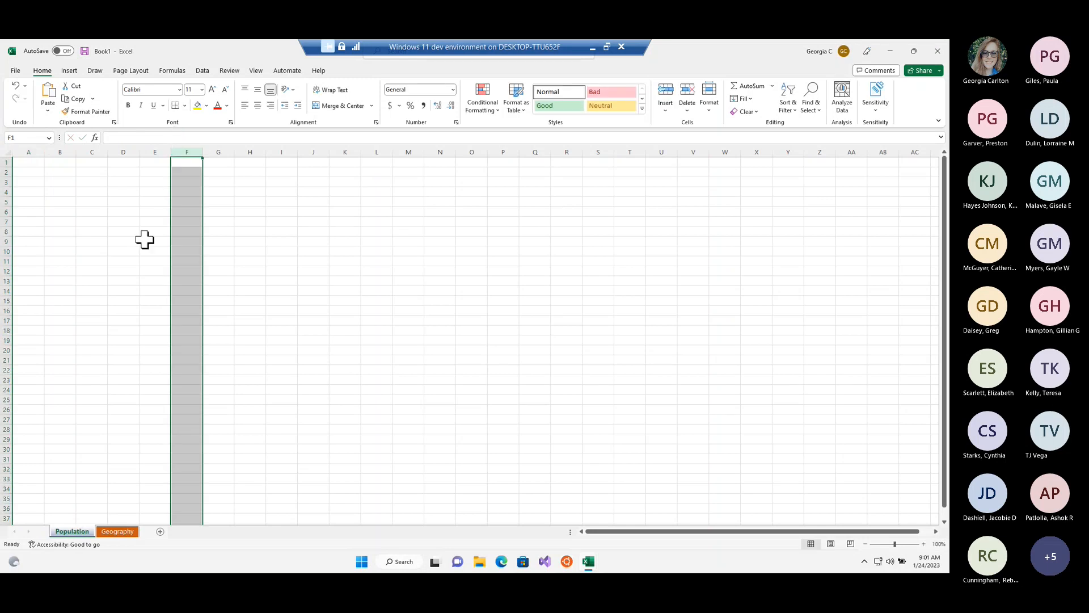
click(146, 239)
click(20, 164)
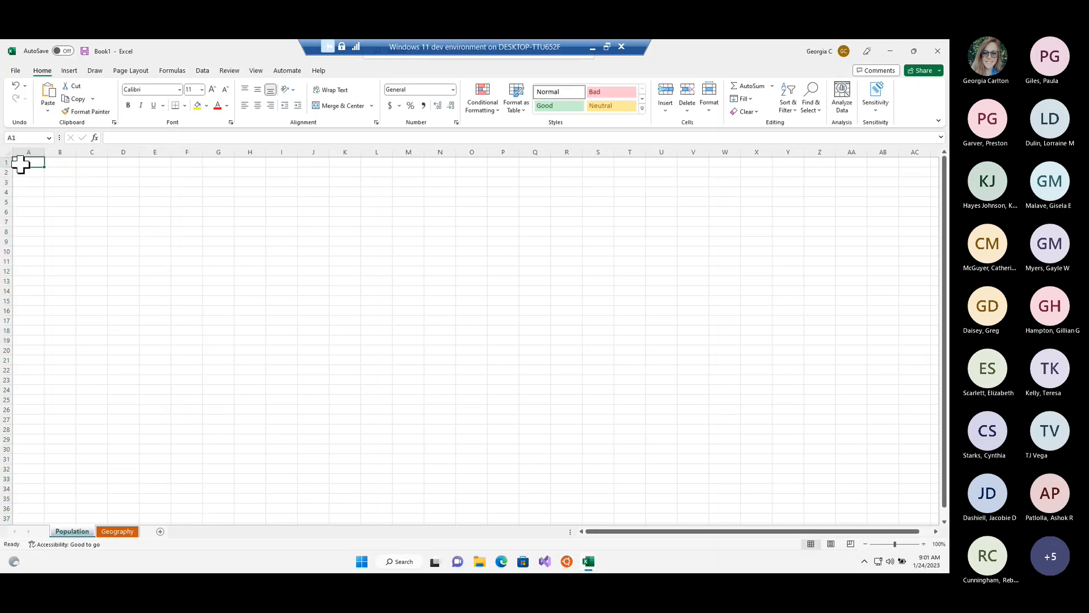
click(158, 138)
key(ctrl)
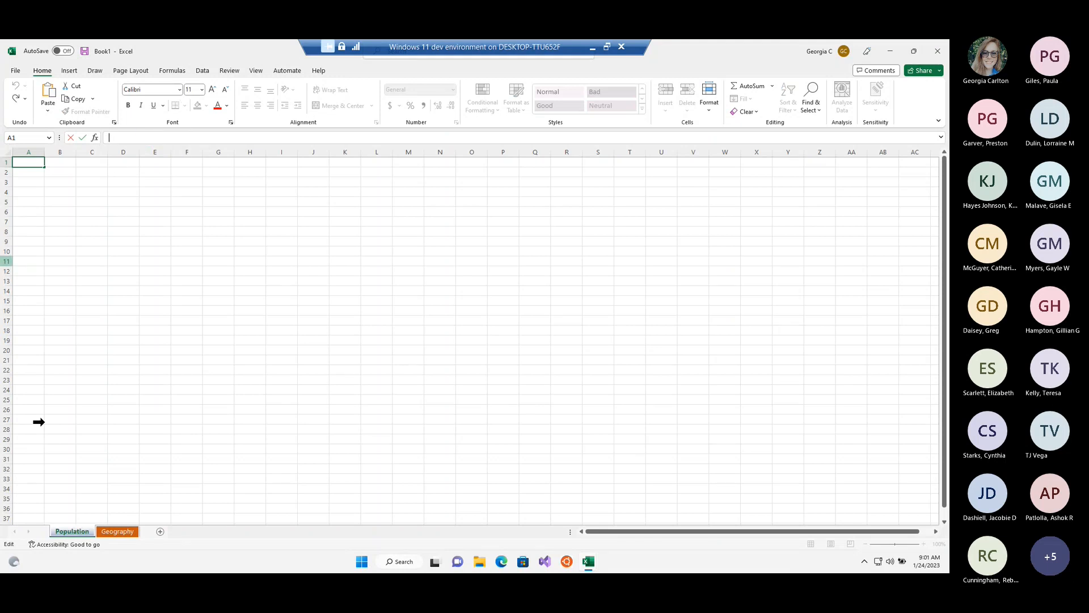
click(146, 292)
key(ctrl+Home)
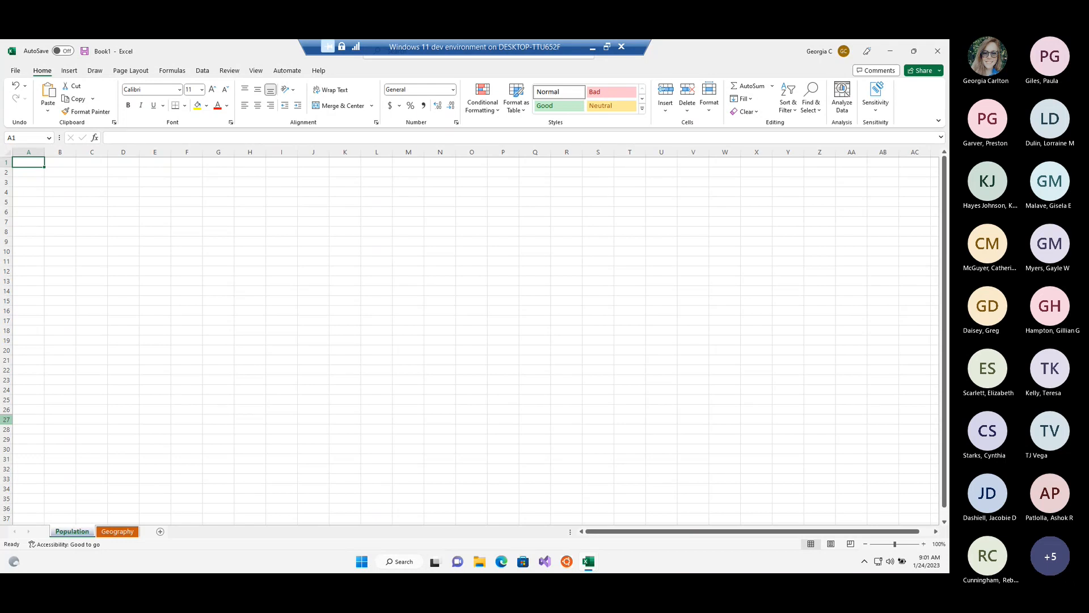
Paste the copied Location, Gadget, Gizmo and Widget table at cell A1 and enlarge the worksheet to 130% zoom
click(117, 220)
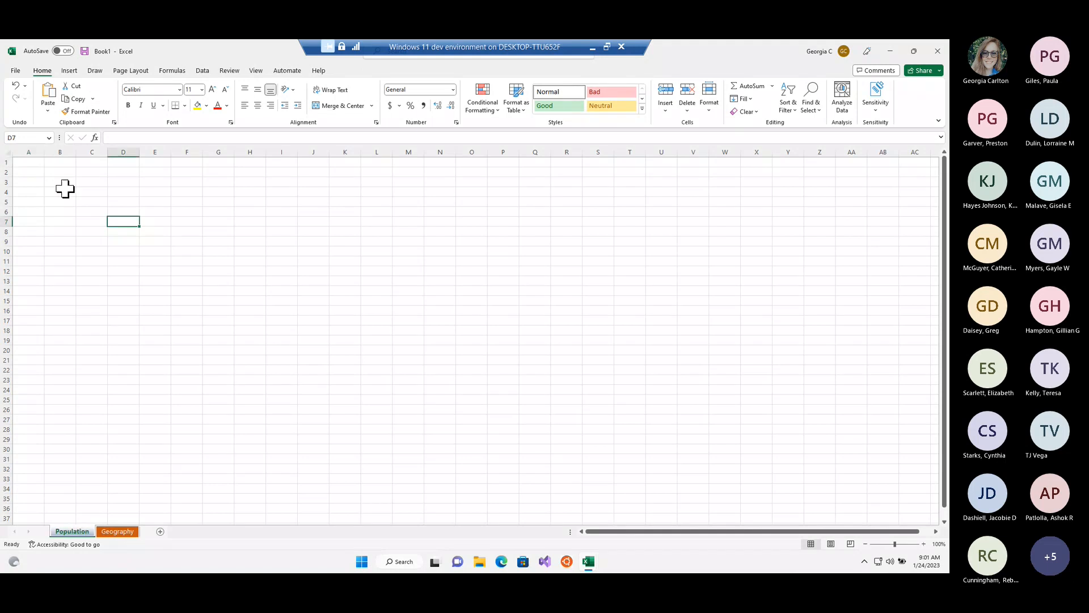
click(38, 164)
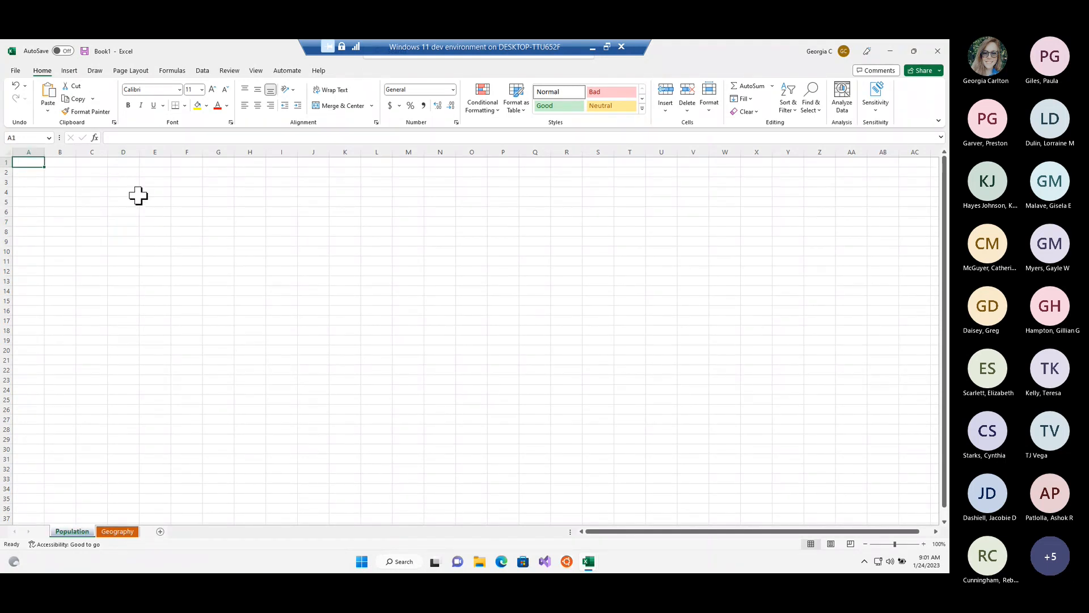
text(Location	Gadget	Gizmo	Widget Chicago	6,368	6,154	6,446 Denver	5,093	5,370	7,792 Los Angeles	6,368	6,154	6,446 New York	5,093	5,370	7,792)
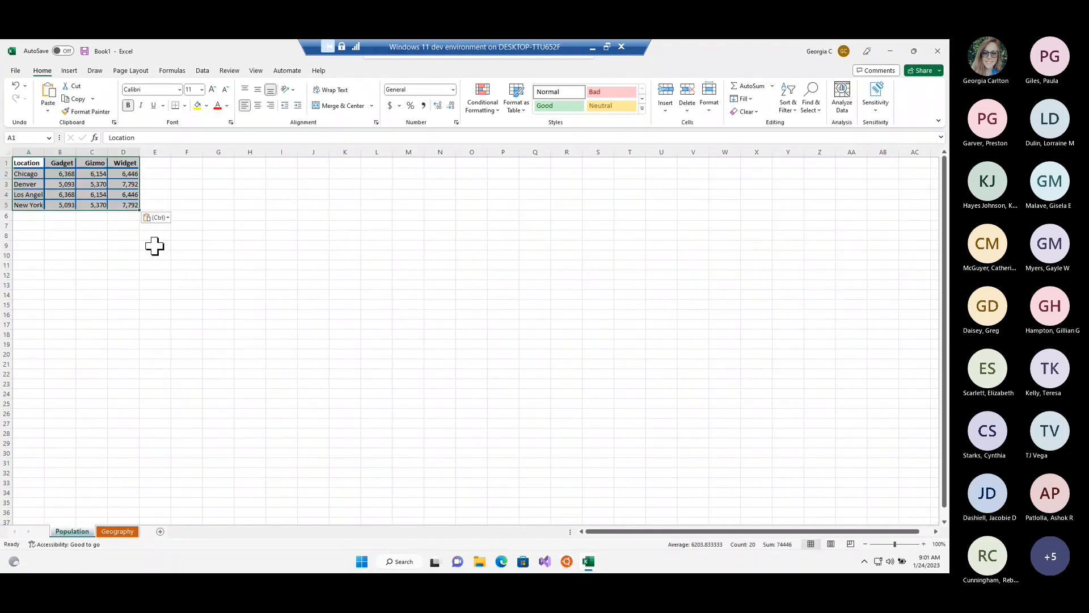
click(923, 543)
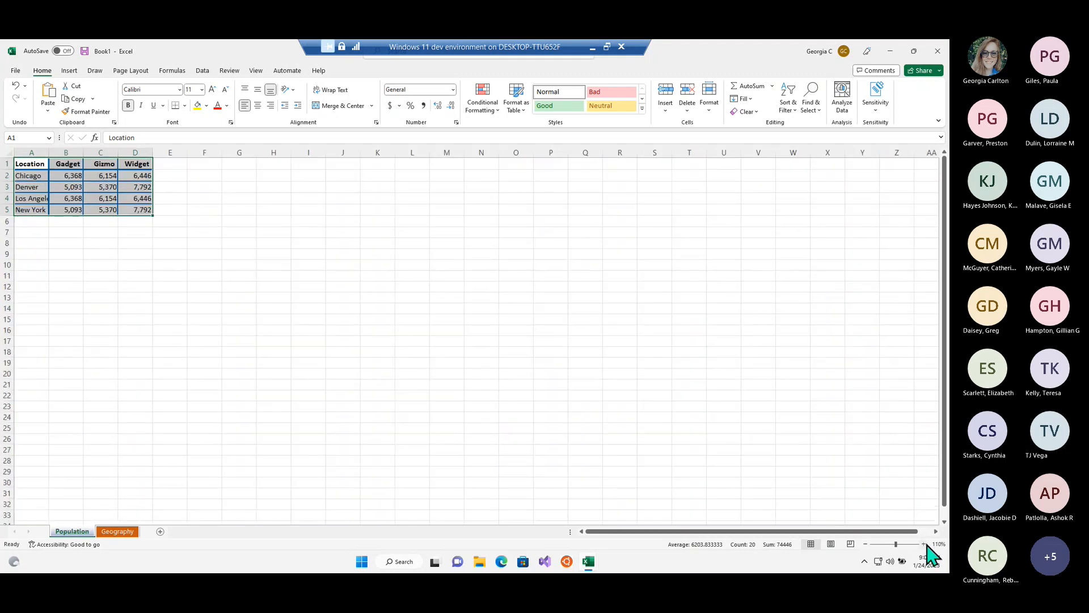
click(924, 543)
click(924, 543)
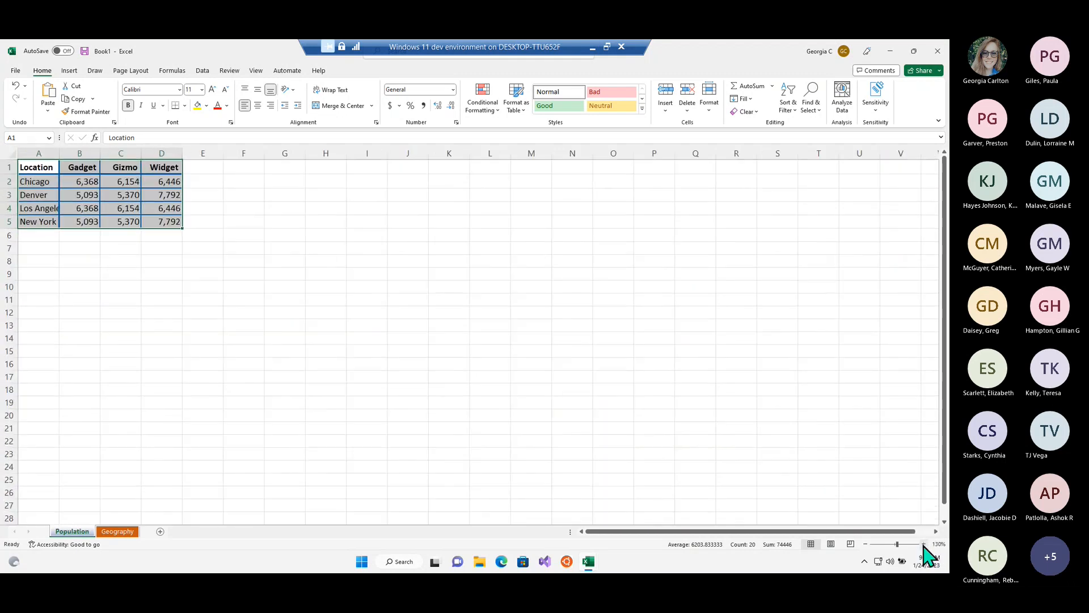
click(499, 401)
click(43, 181)
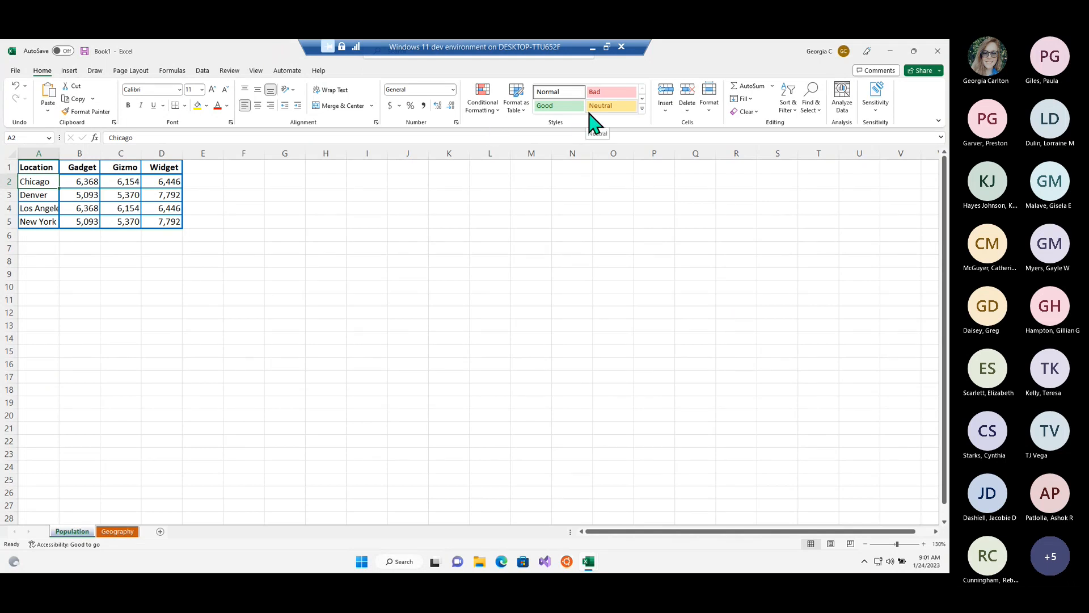
click(272, 263)
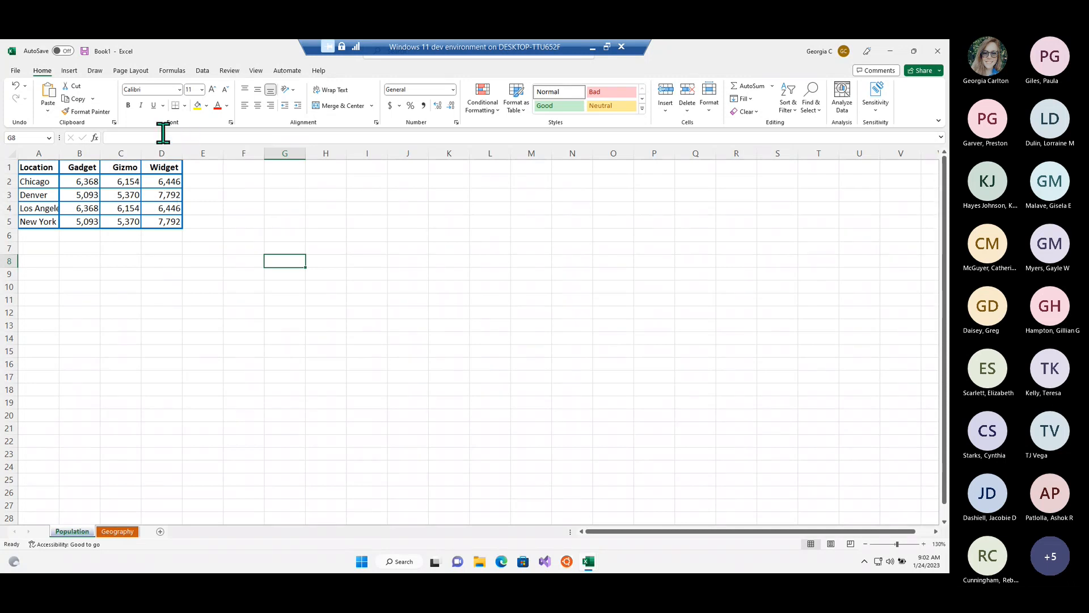
click(117, 207)
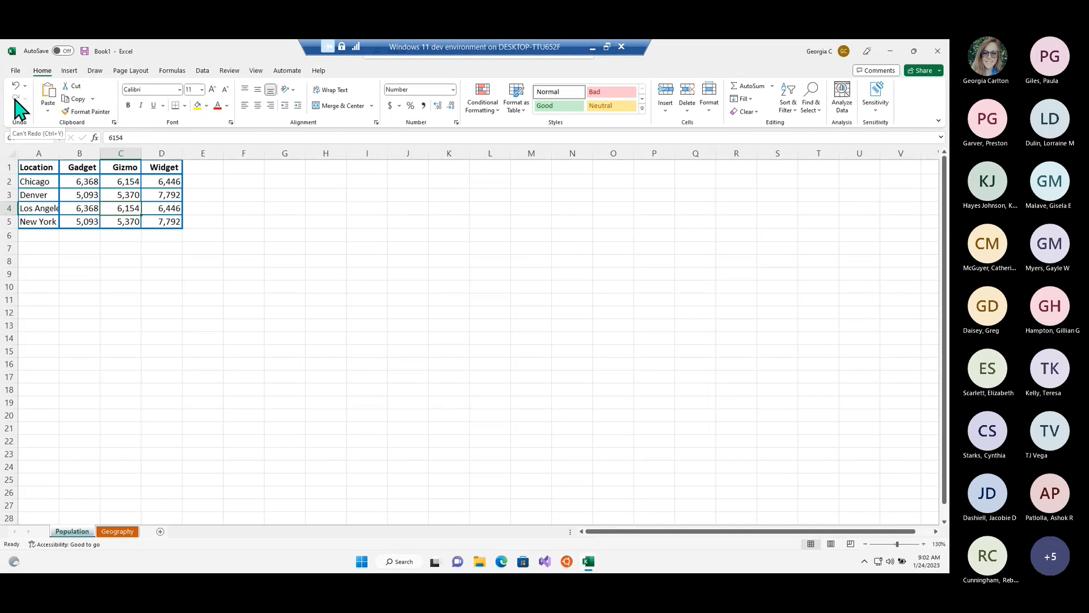
Clear Chicago from cell A2, undo and redo the deletion, and undo it once more
click(42, 182)
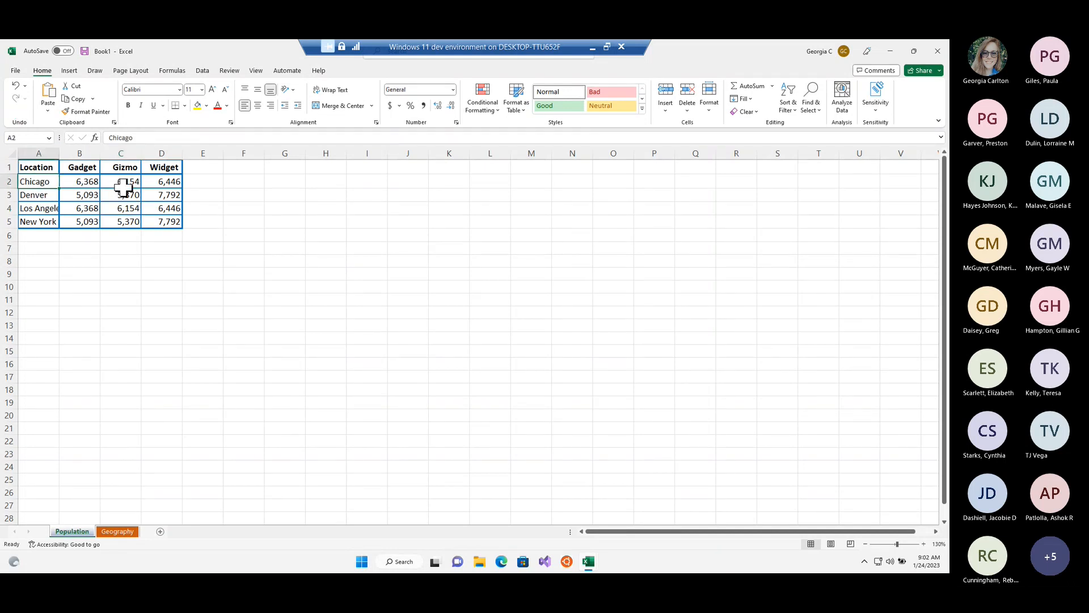
key(BackSpace)
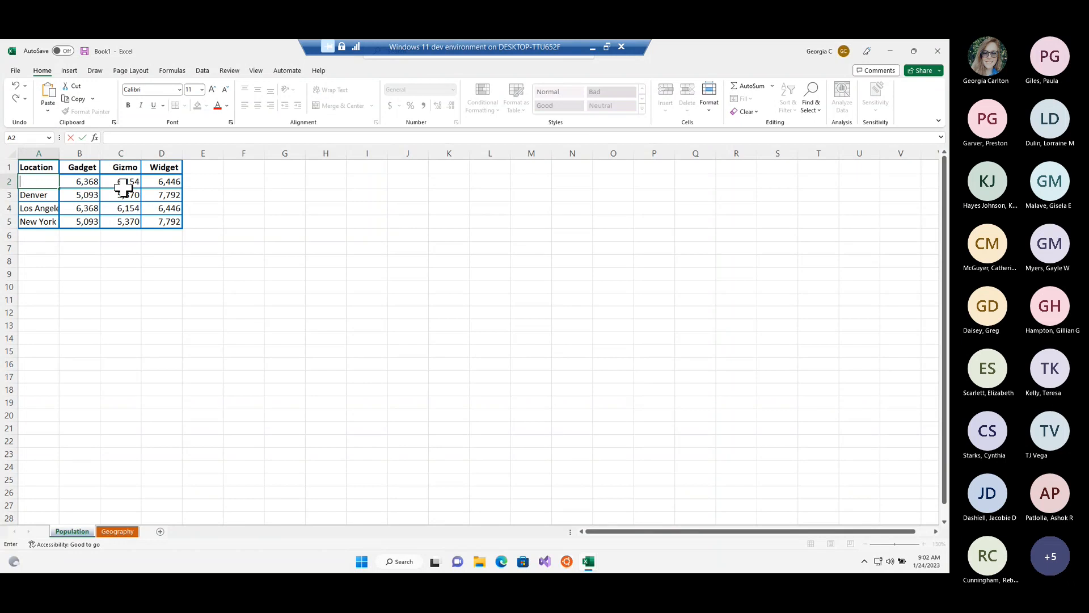
drag(408, 339, 408, 329)
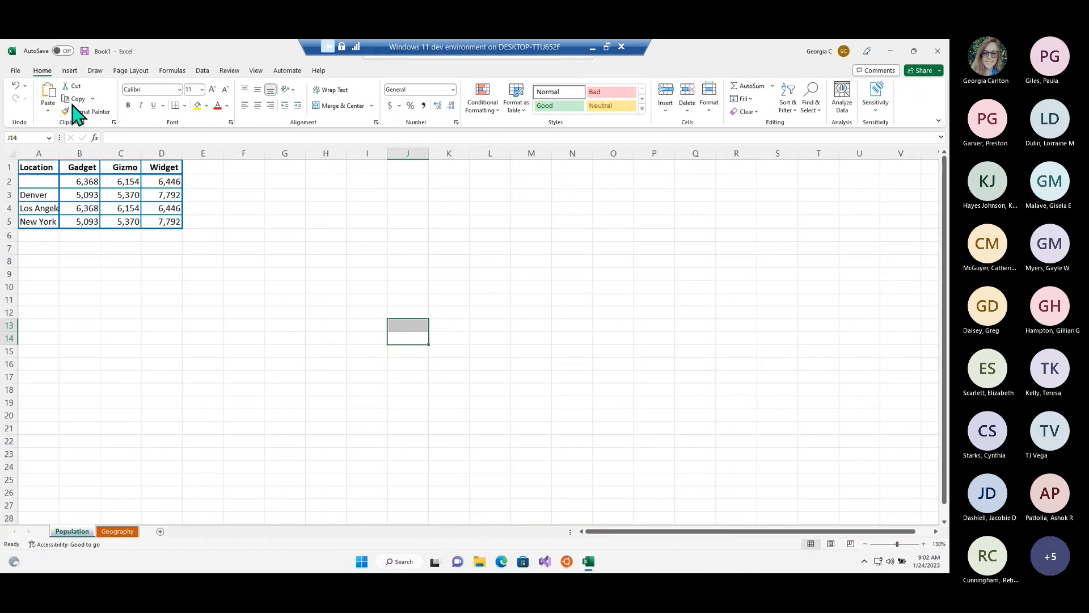
click(14, 88)
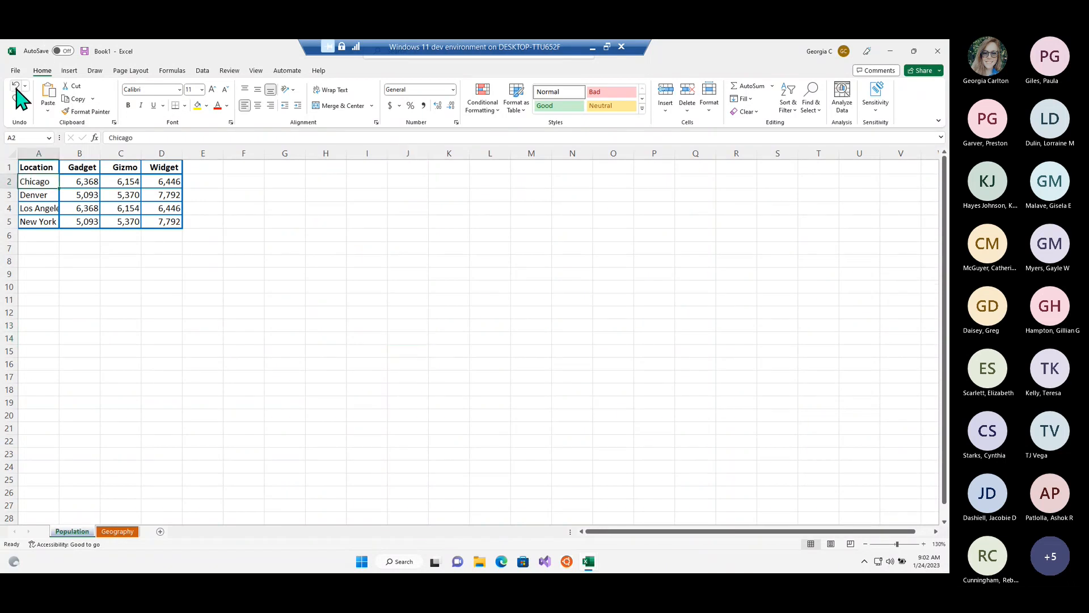
click(15, 98)
click(15, 88)
Examine the history of undoable actions and close the list without undoing anything
click(25, 99)
click(25, 86)
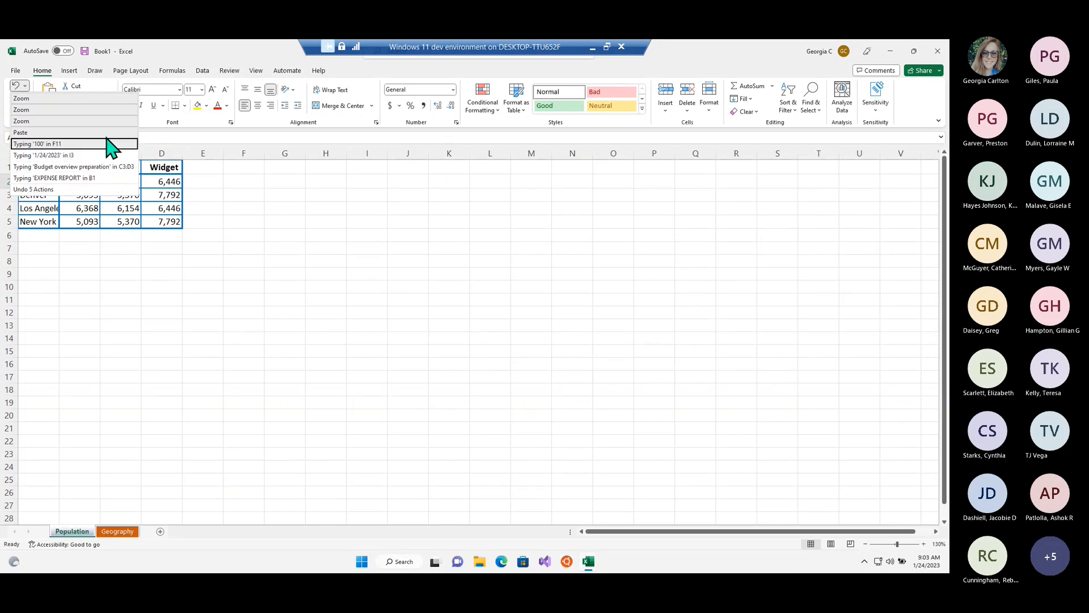
click(164, 44)
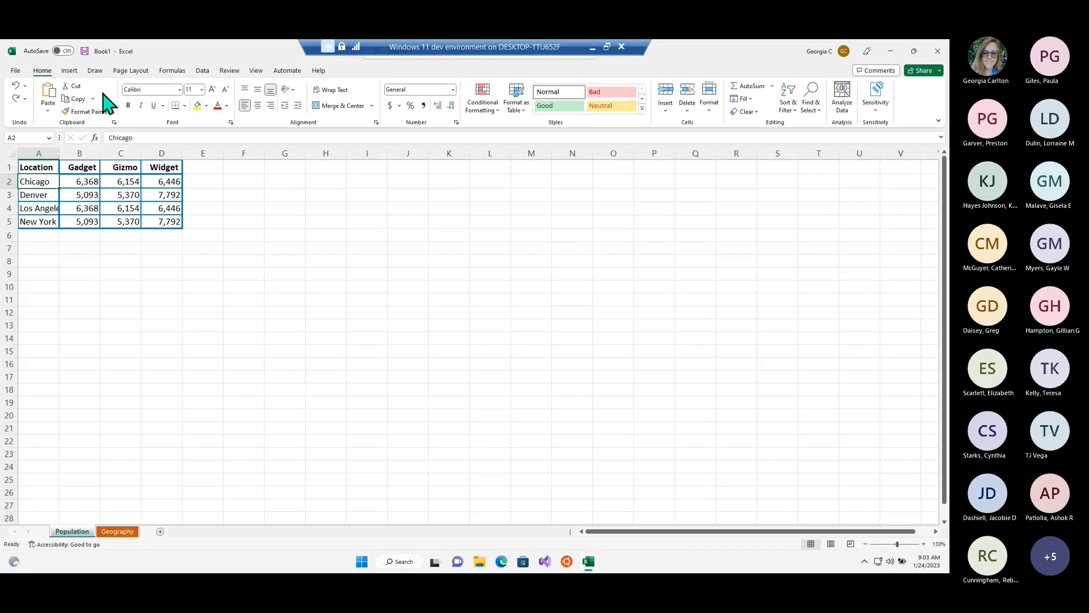
click(25, 86)
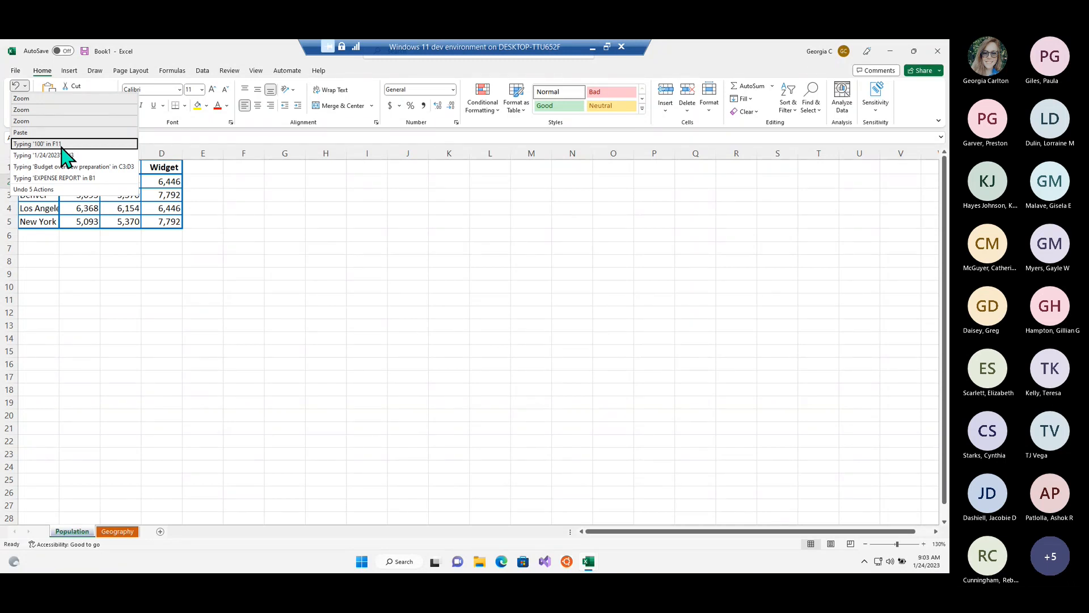
click(173, 48)
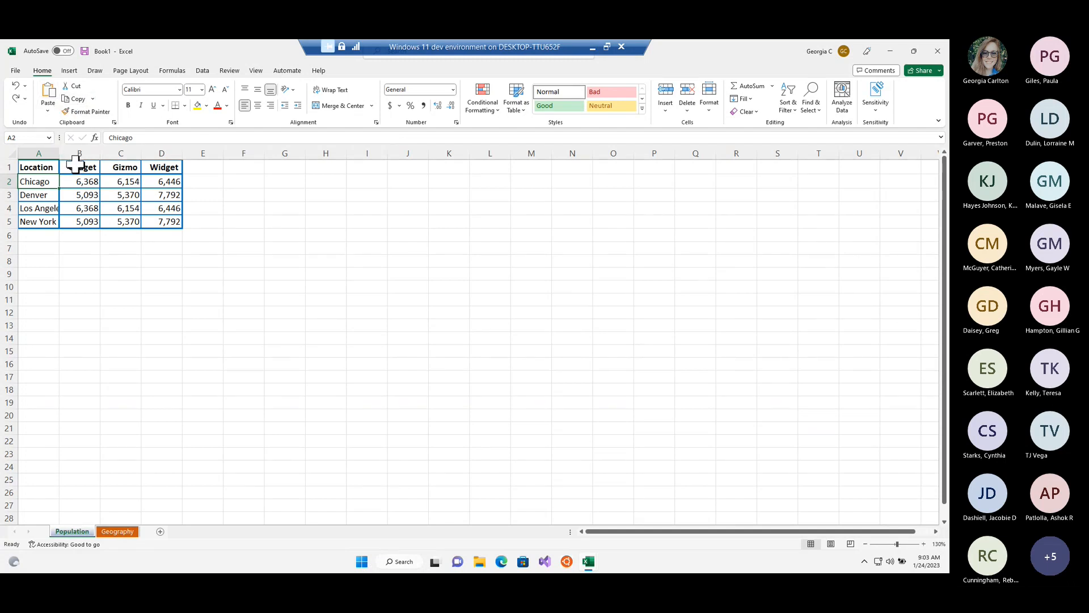
Copy the Gadget column from B1:B5 and paste it at cell H7
drag(73, 167, 78, 221)
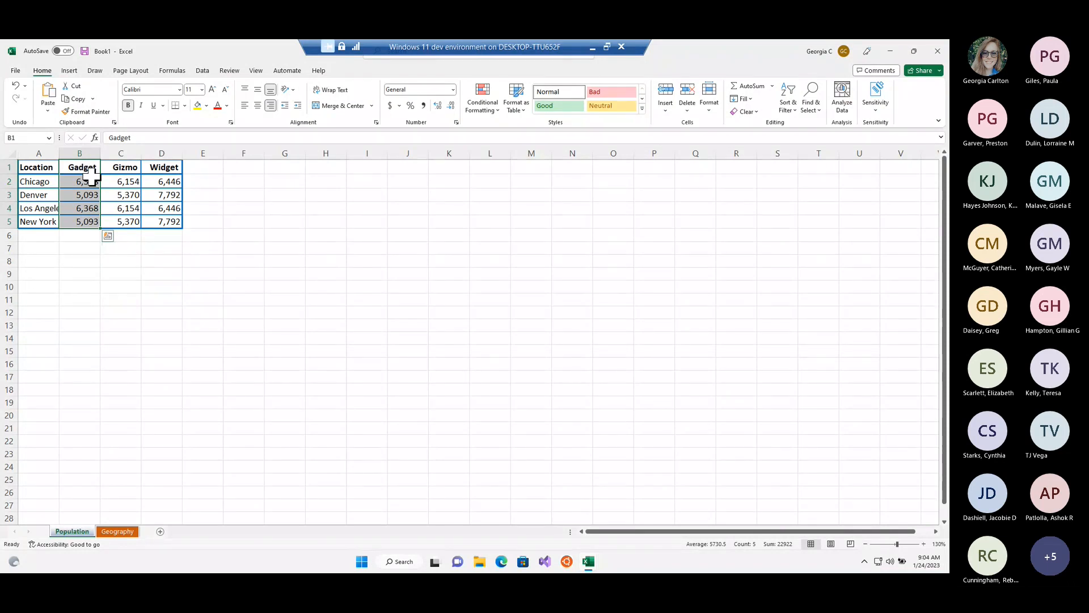
key(ctrl+q)
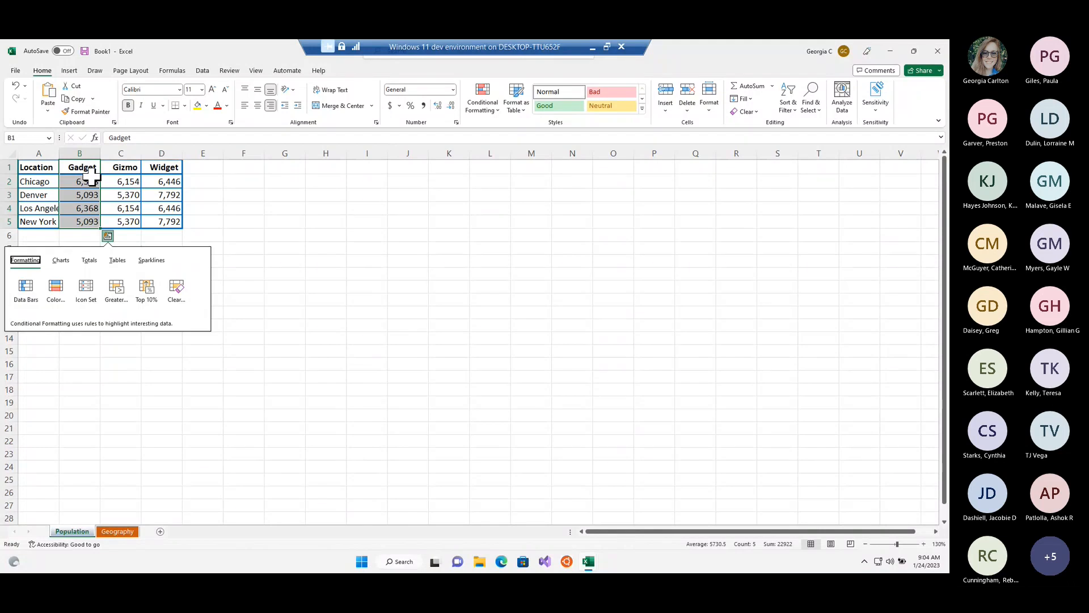
click(79, 98)
click(76, 100)
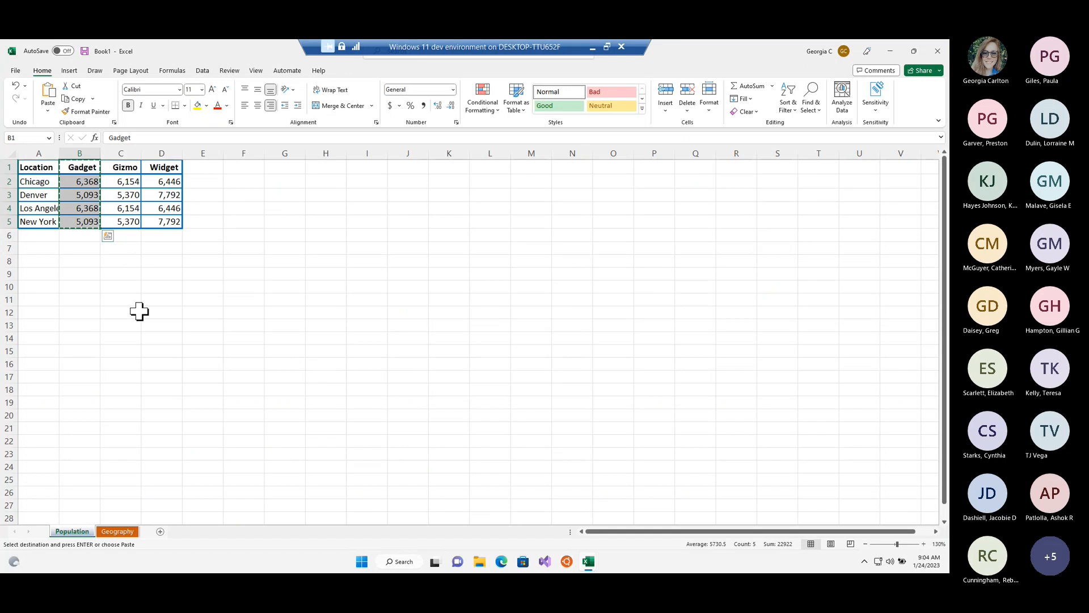
click(331, 252)
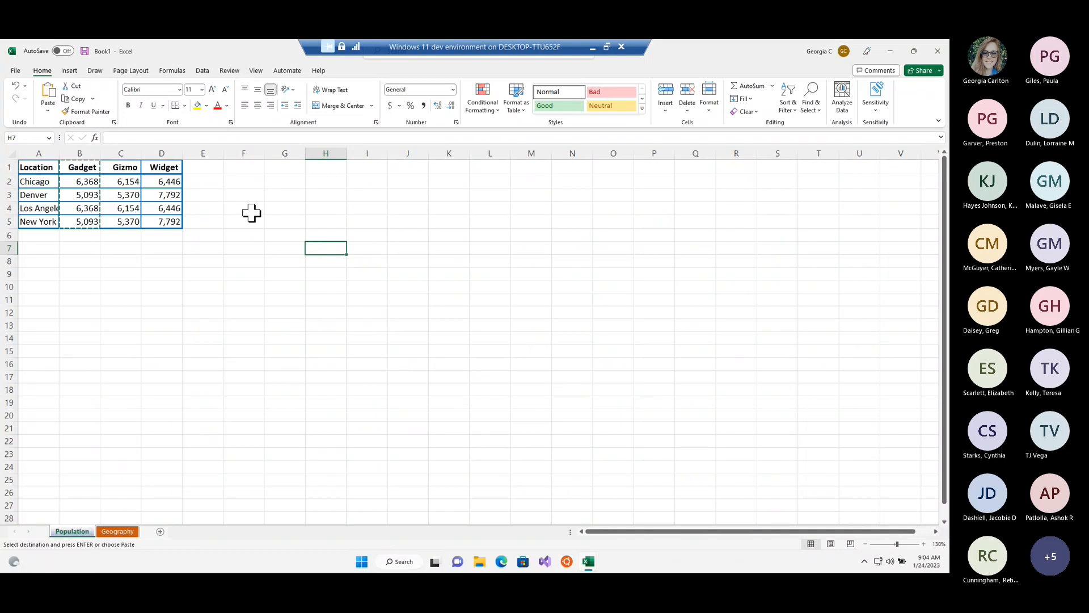
click(49, 91)
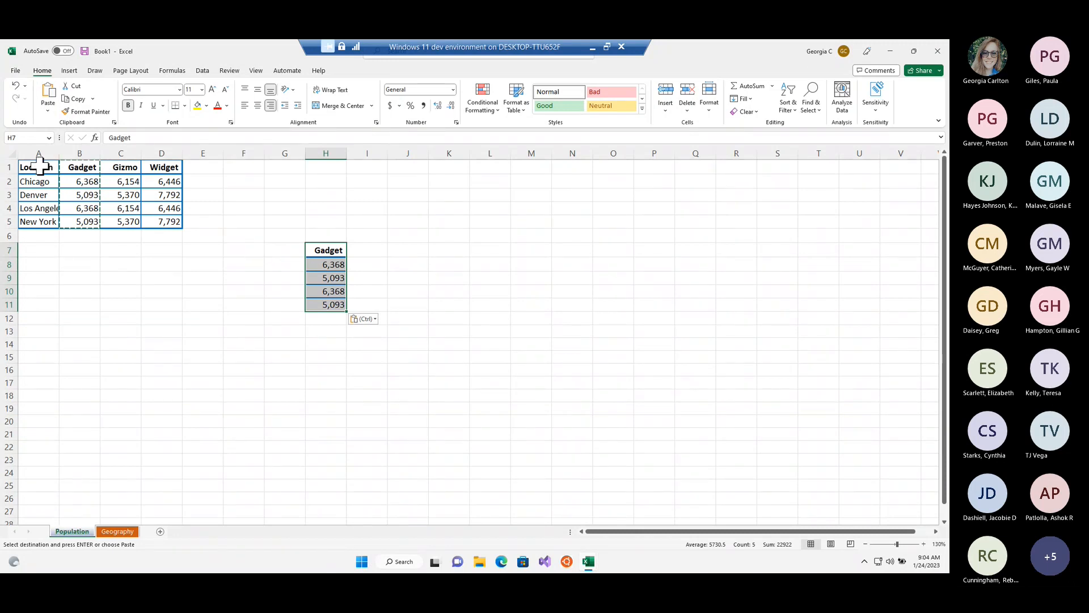
Copy the whole Location, Gadget, Gizmo and Widget table from A1:D5 and paste it at cell L8
drag(41, 163, 160, 221)
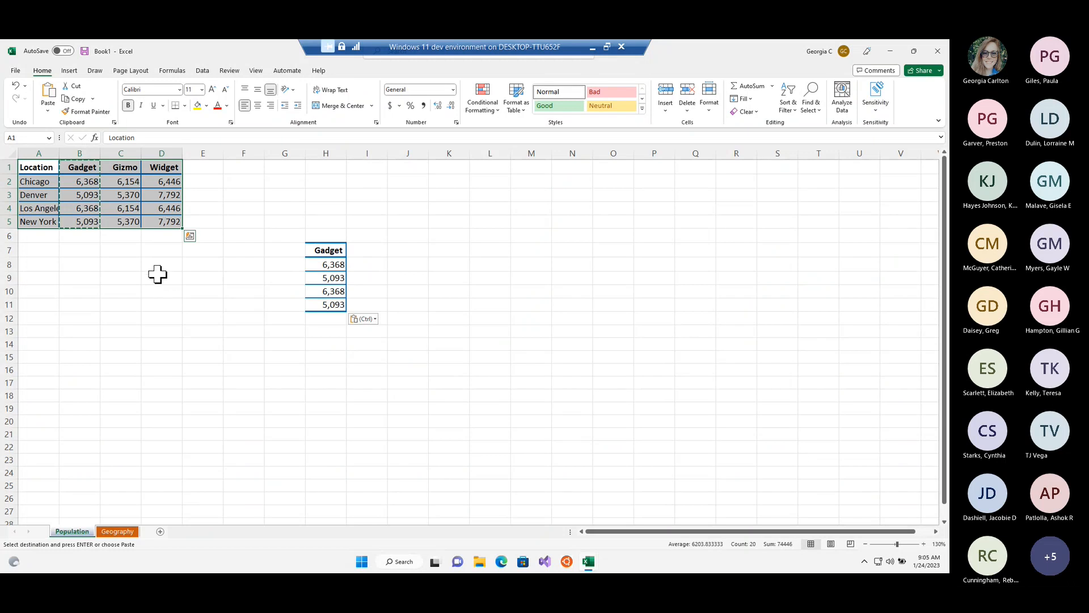
key(ctrl+c)
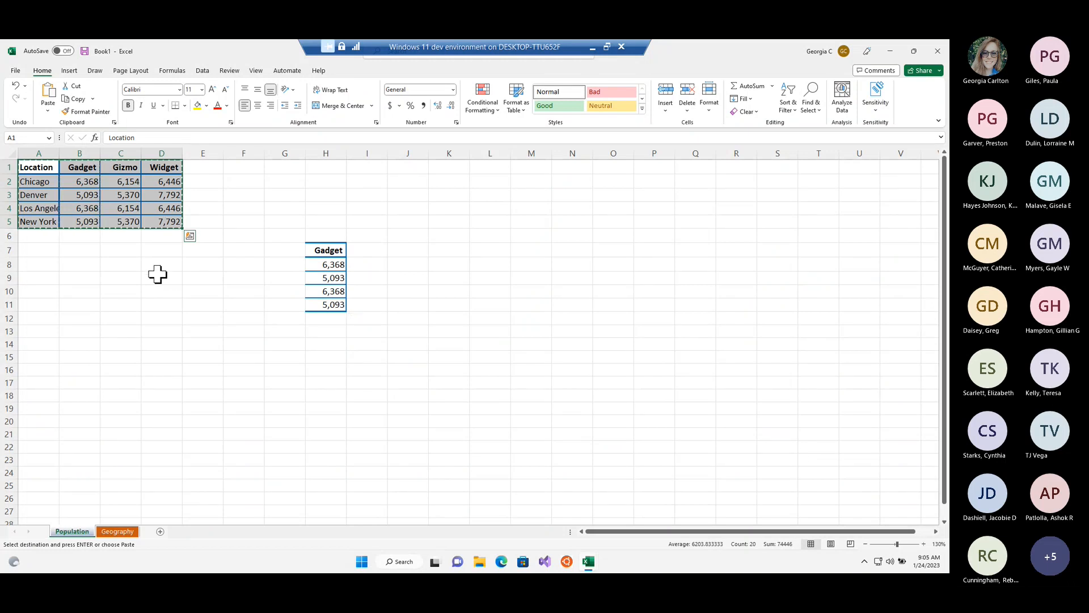
click(483, 262)
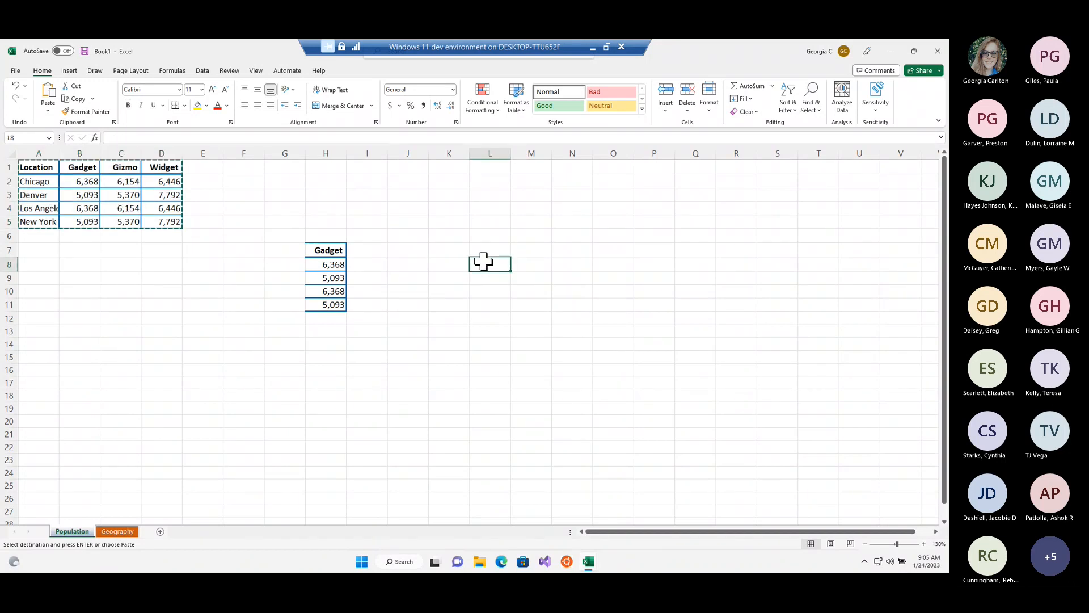
key(ctrl+v)
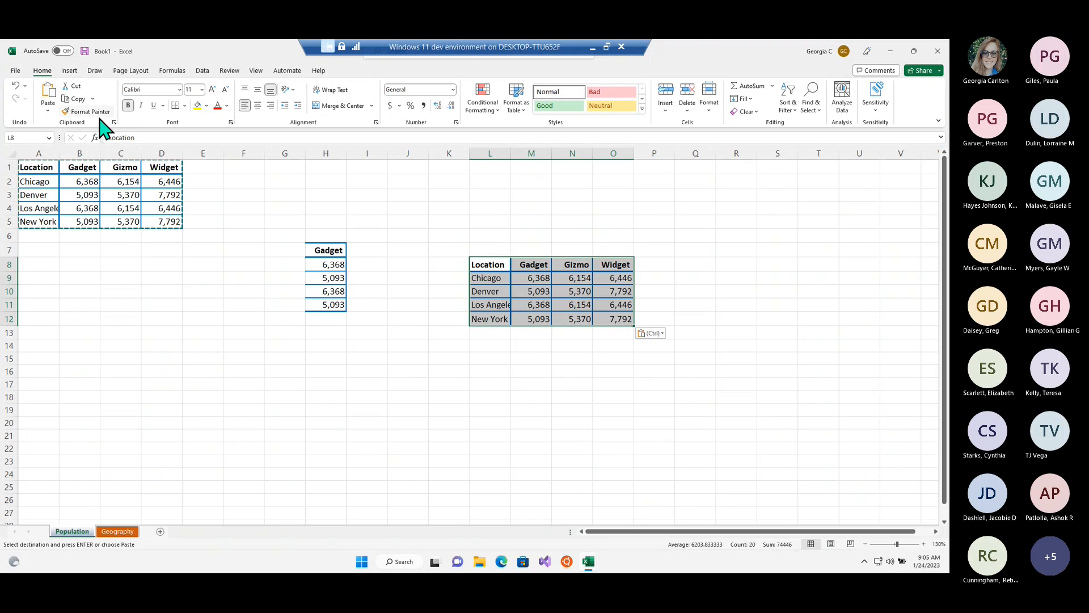
Try to clear the table copy at L8:O12, emptying its Location heading in L8 and its last Widget value in O12
click(78, 98)
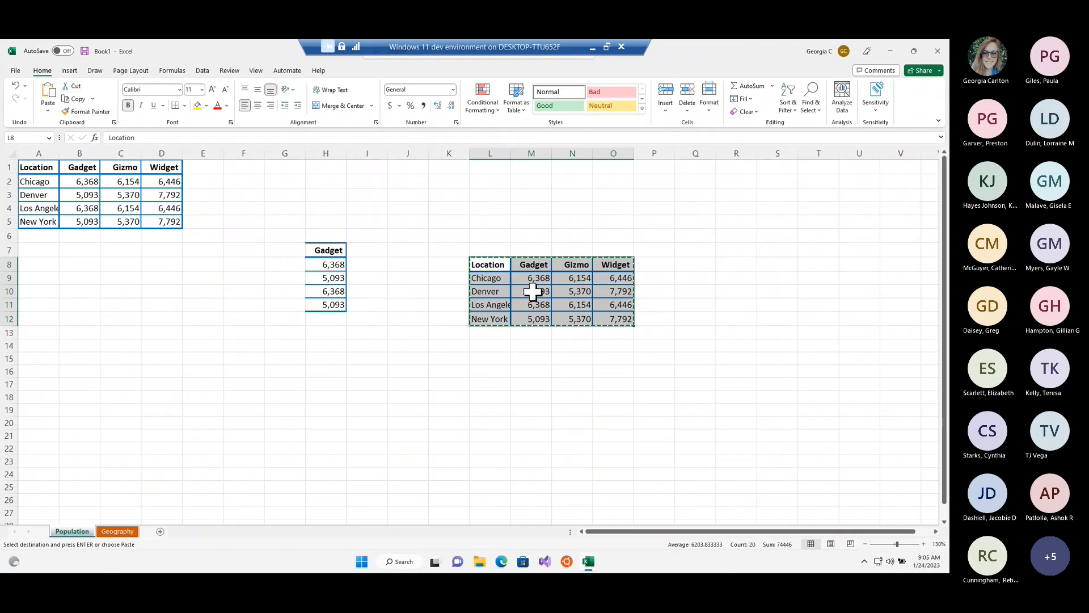
key(BackSpace)
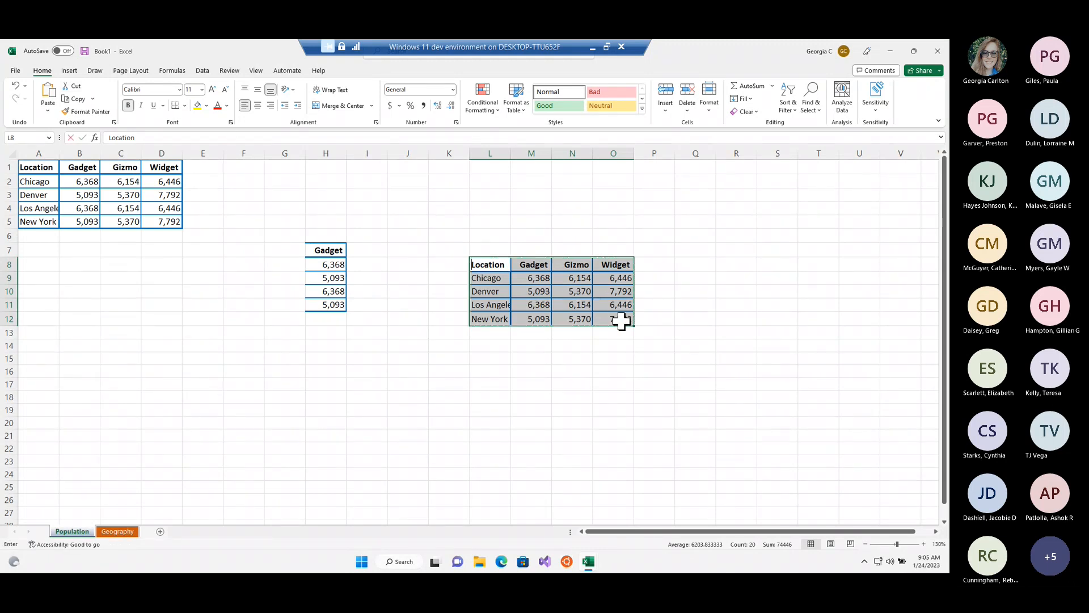
click(639, 343)
drag(624, 319, 485, 265)
key(BackSpace)
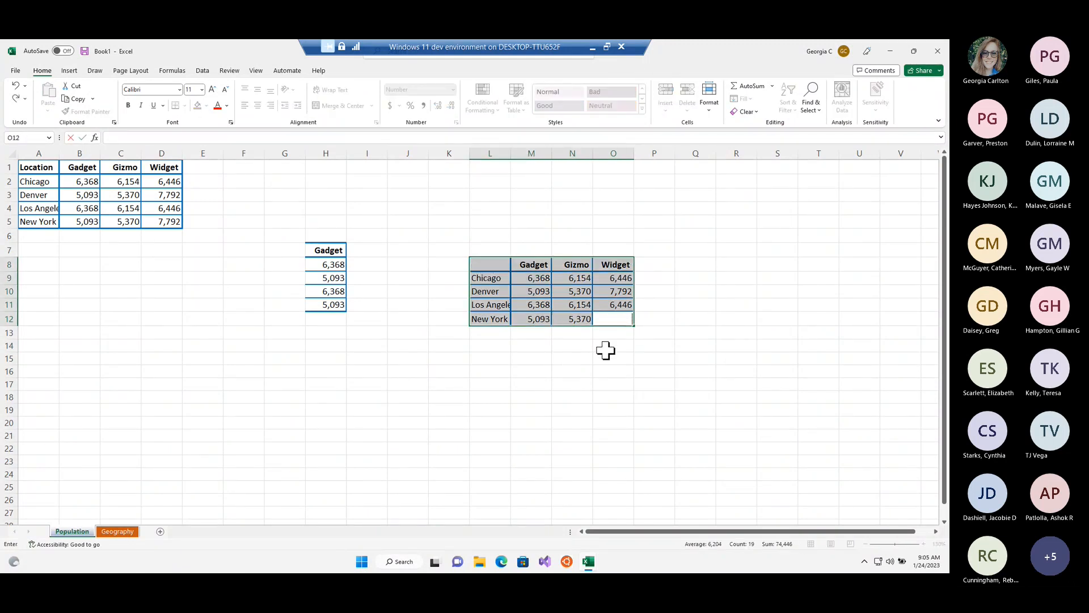
click(588, 318)
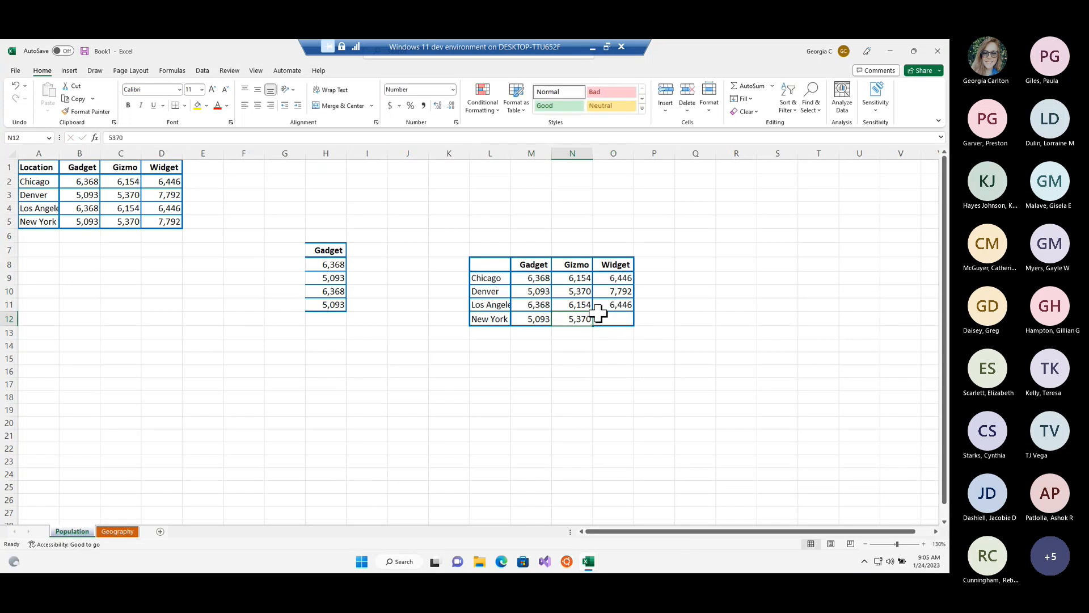
Delete the entire rows containing the table copy at L8:O12
drag(599, 313, 486, 270)
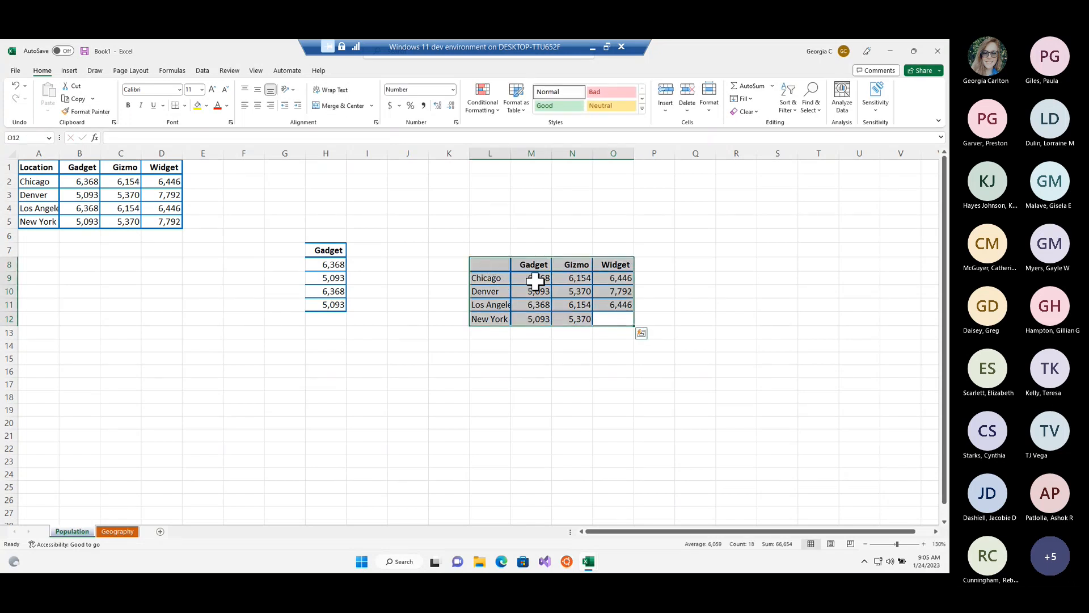
right_click(528, 298)
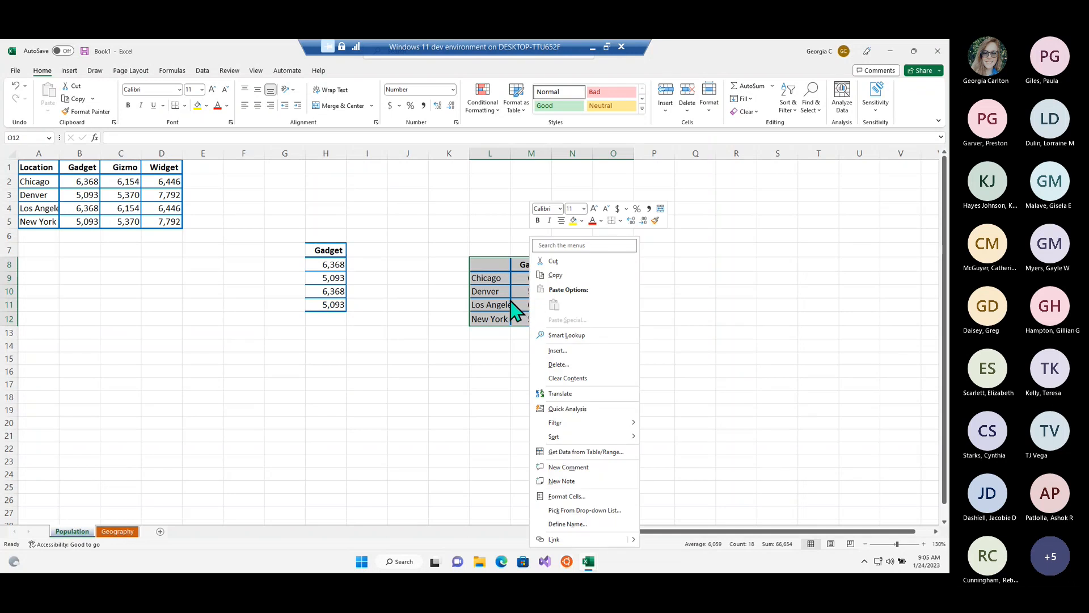
click(592, 364)
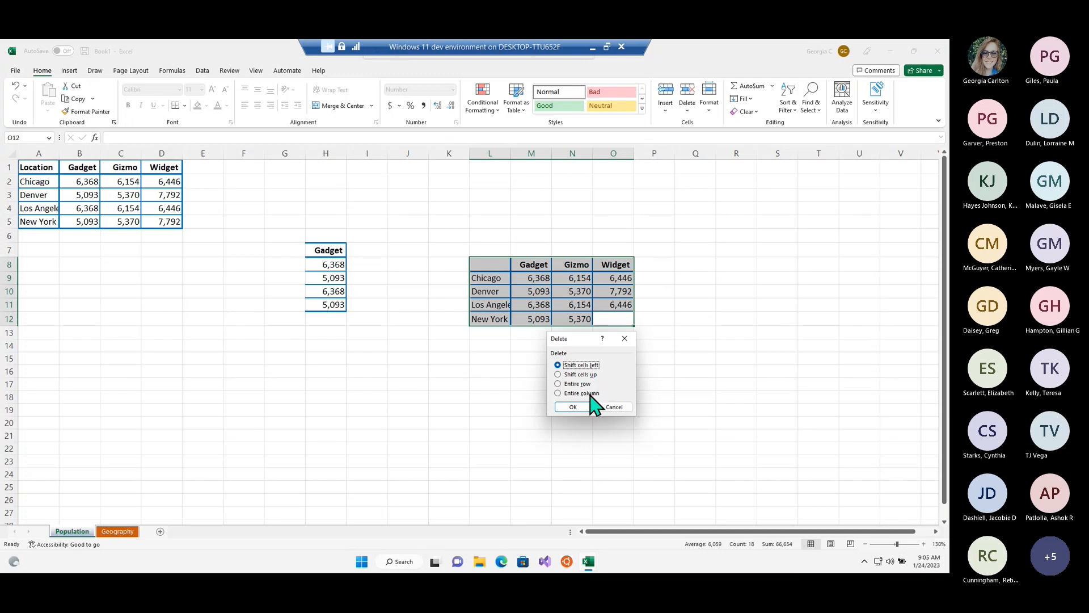
click(591, 394)
click(584, 384)
click(578, 409)
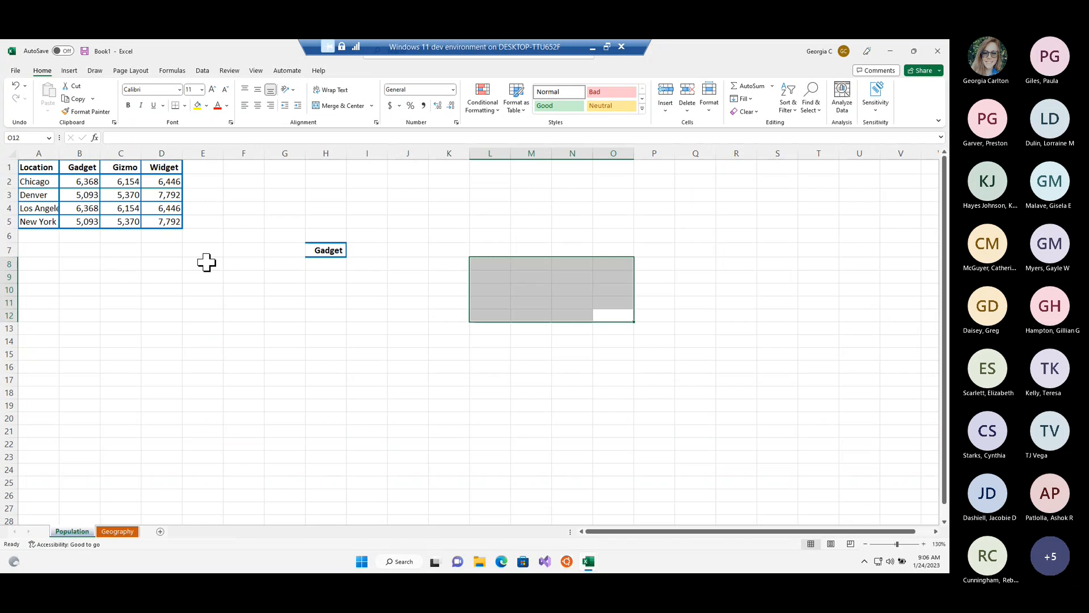
Delete the entire column containing the leftover Gadget heading in cell H7
click(322, 250)
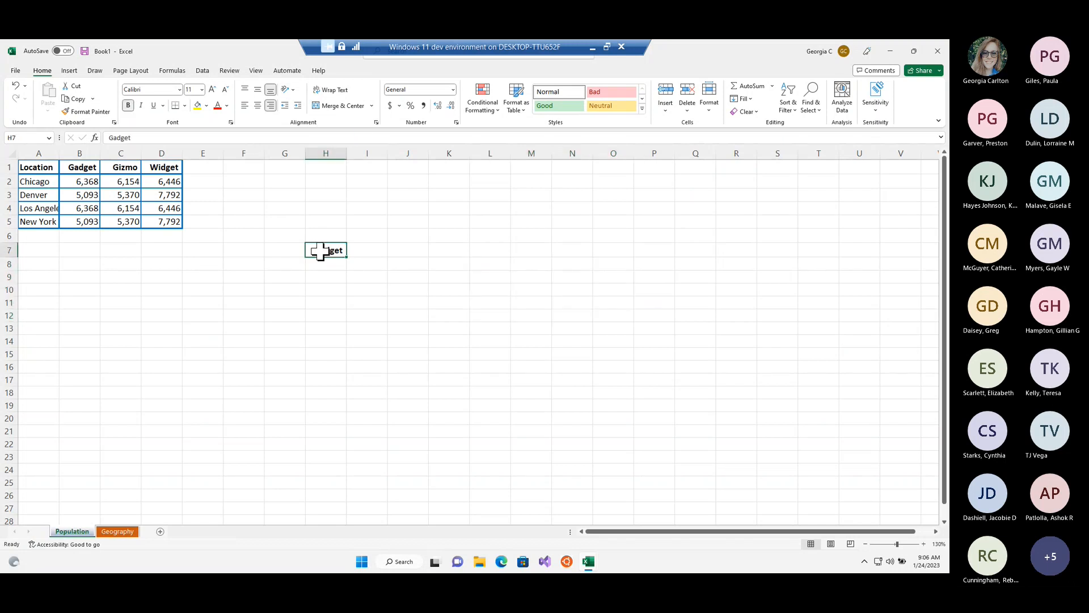
right_click(321, 249)
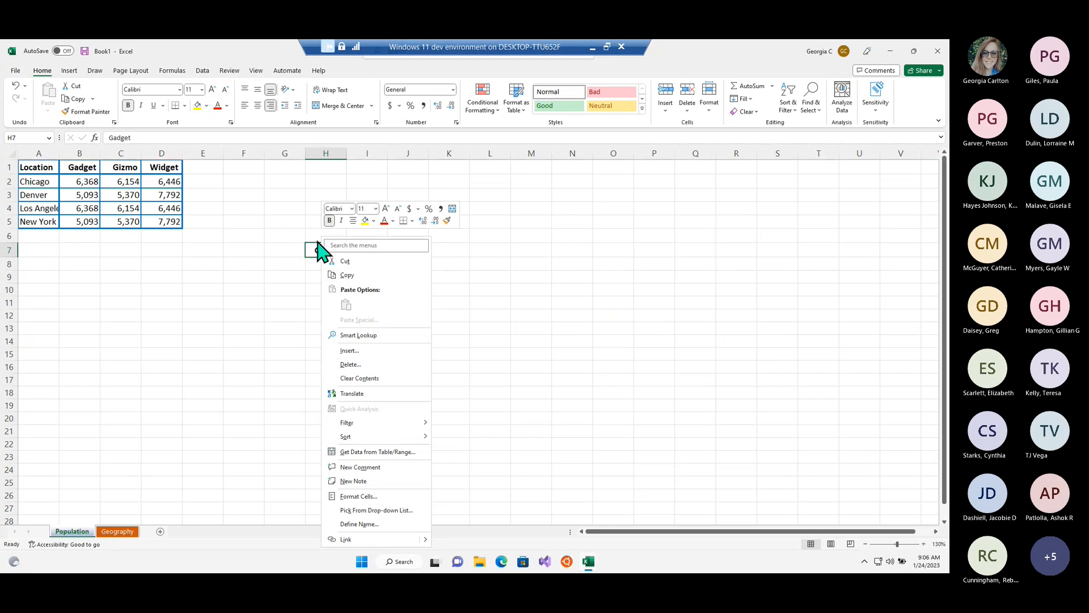
click(364, 364)
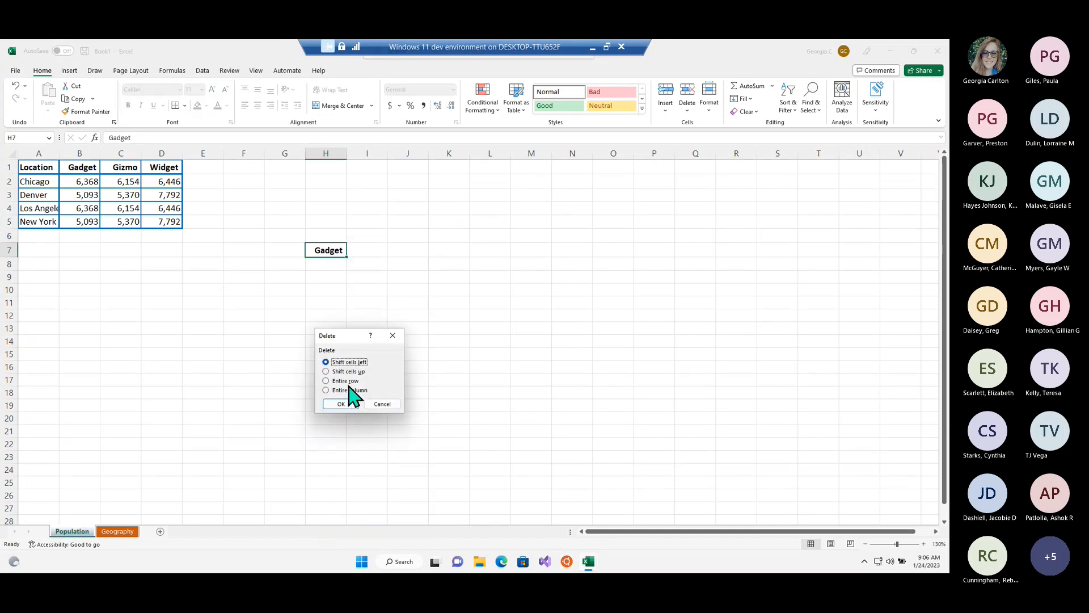
click(356, 391)
click(342, 403)
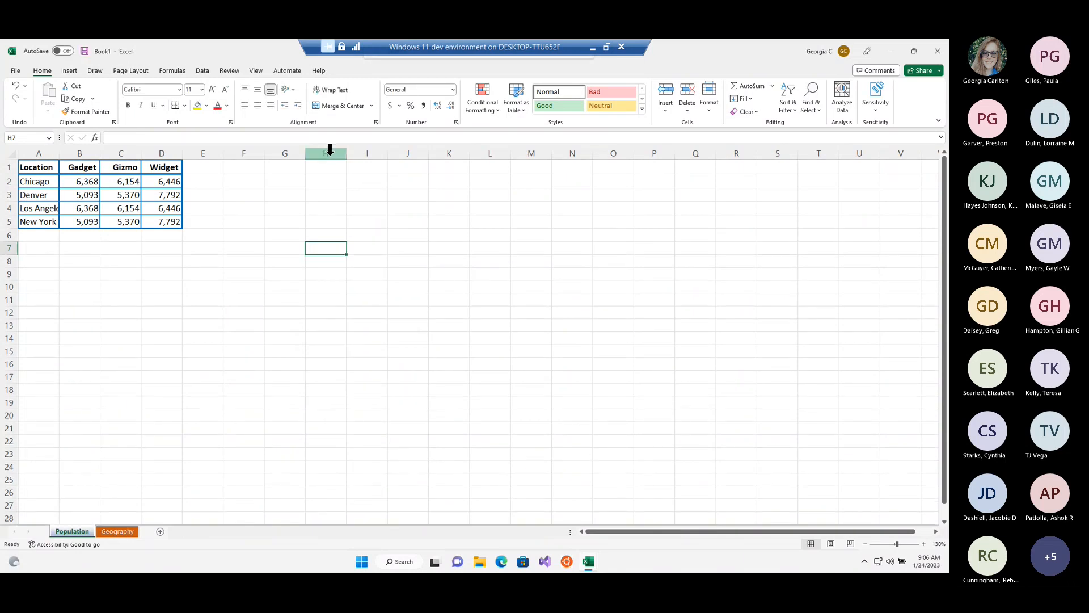
click(338, 275)
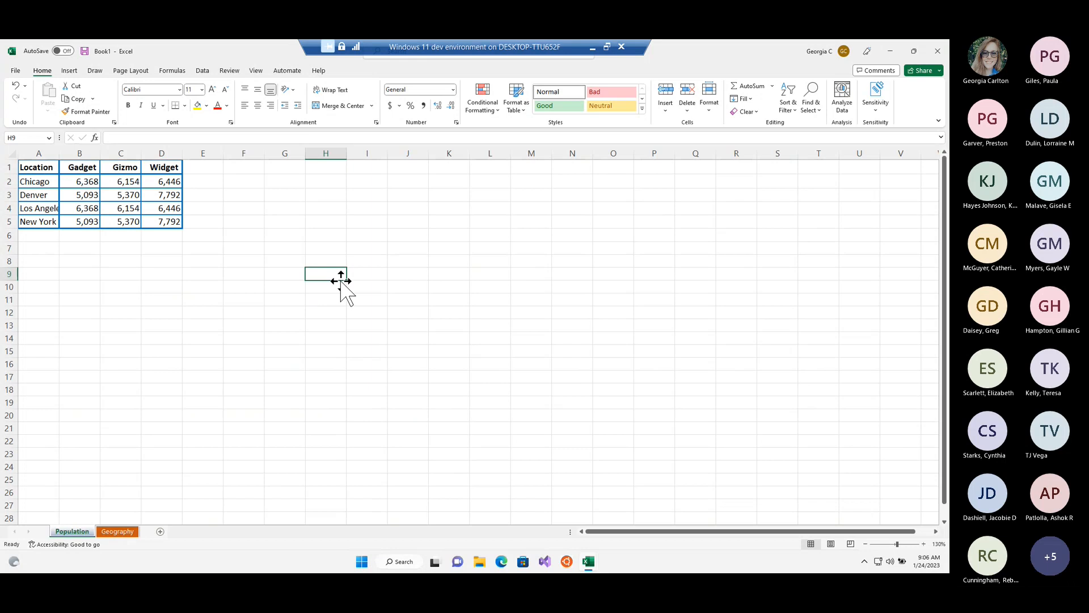
click(307, 236)
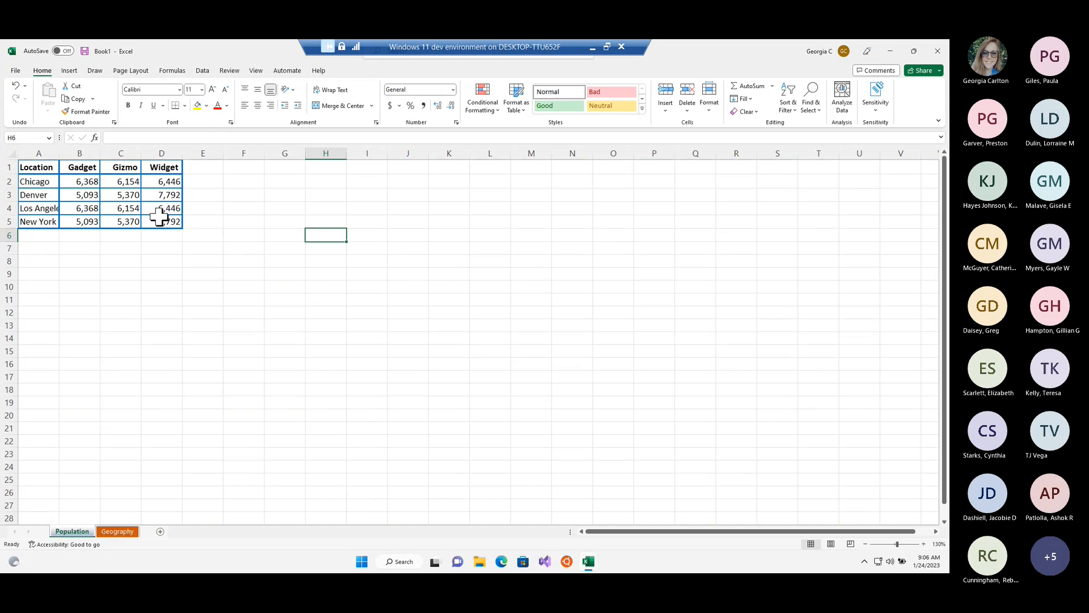
Select the table range A1:D5 starting from D5 and again starting from A1, releasing the selection each time
drag(155, 221, 43, 166)
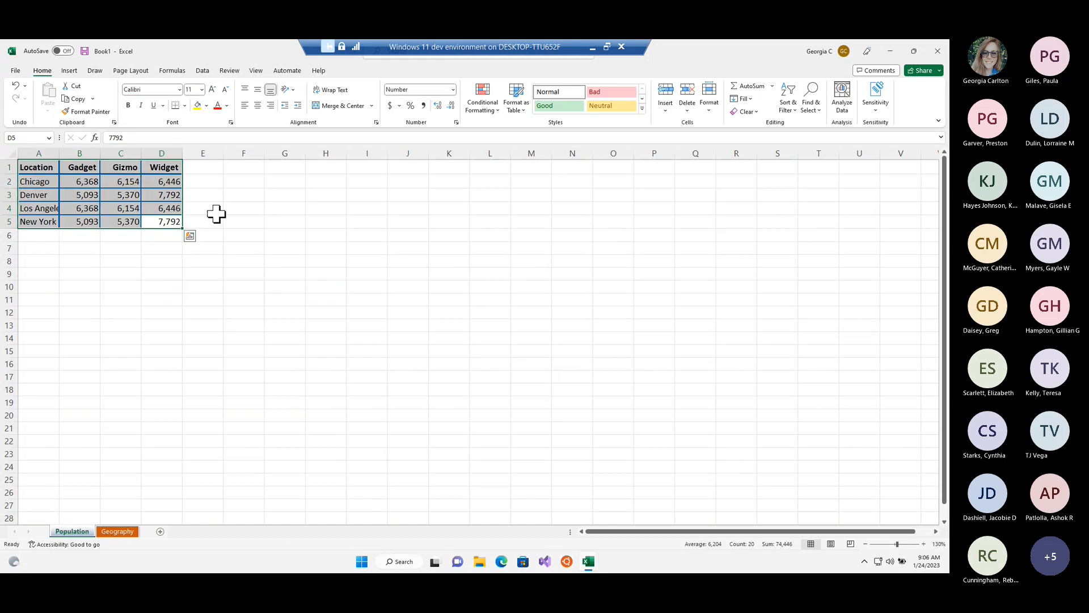
click(297, 214)
click(167, 221)
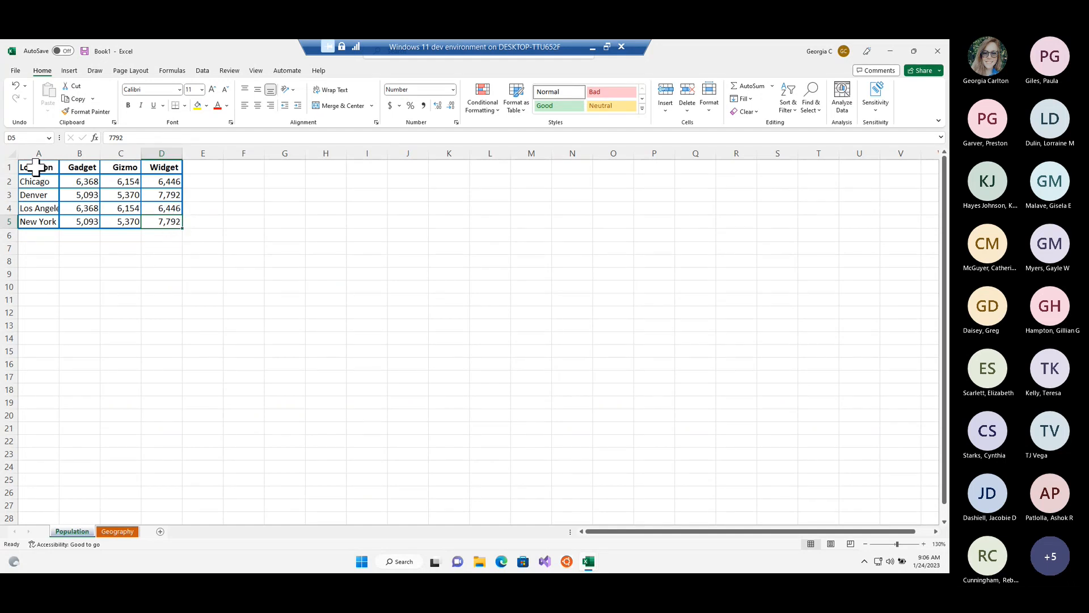
drag(31, 165, 162, 221)
click(211, 262)
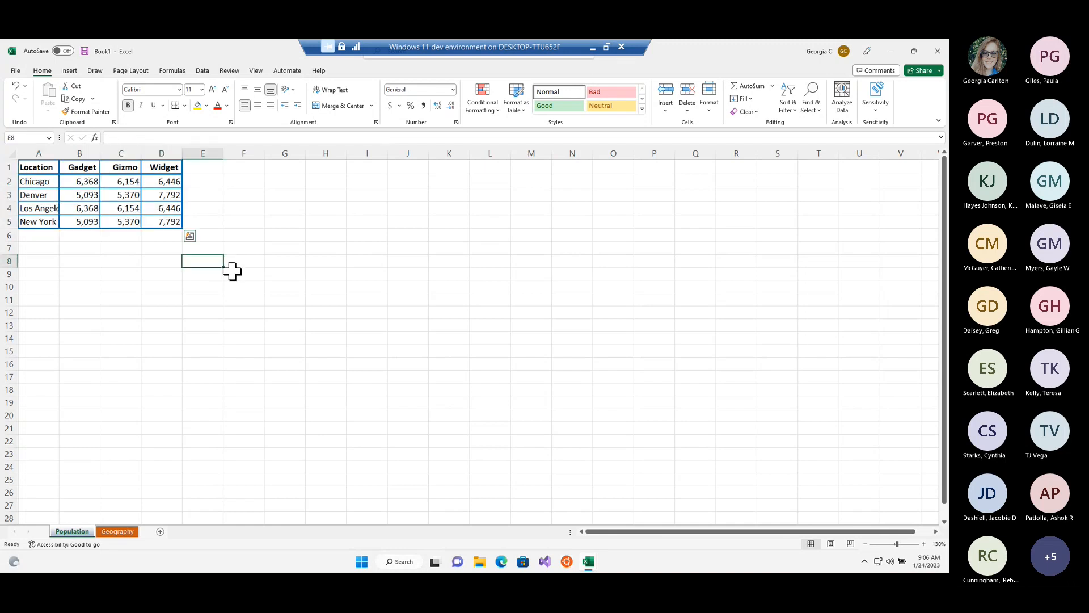
Enter Monday in cell F1 and autofill the weekdays down to Friday in F5
click(255, 184)
click(245, 169)
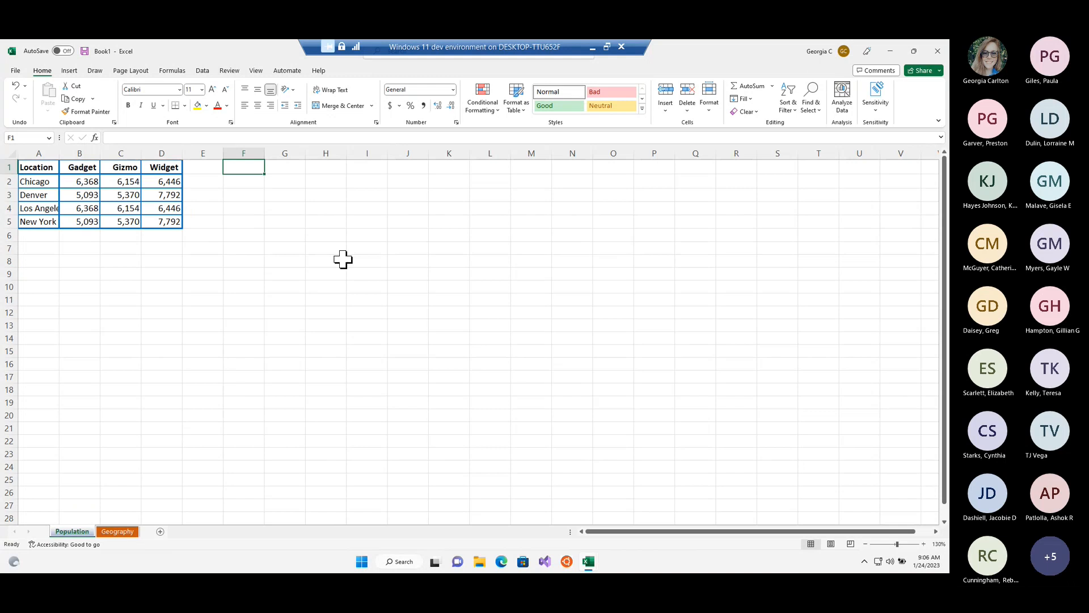
text(Monday)
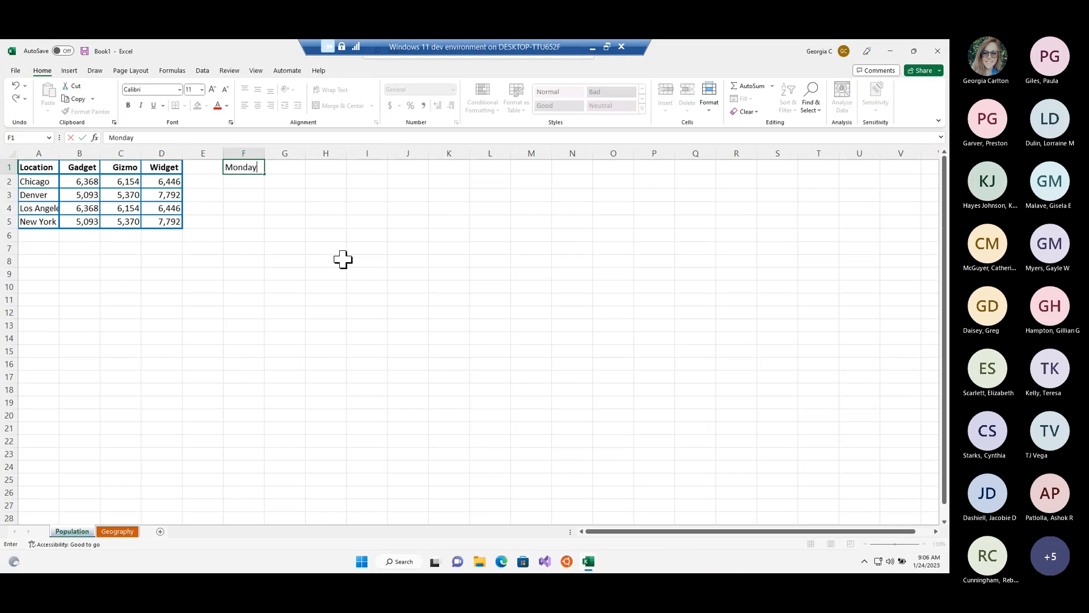
click(334, 250)
click(244, 166)
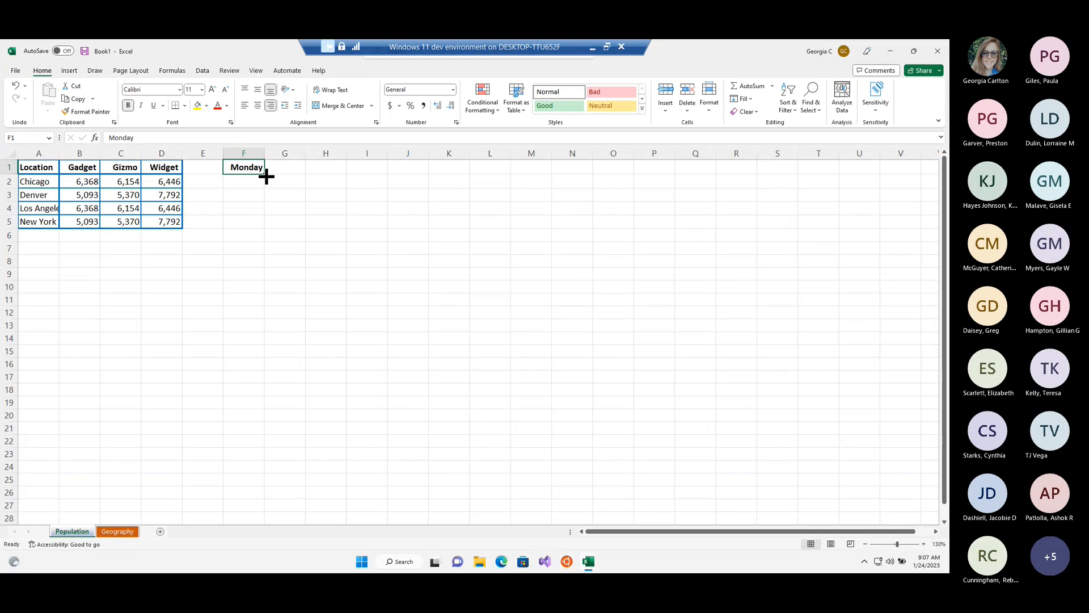
drag(266, 176, 263, 232)
click(397, 311)
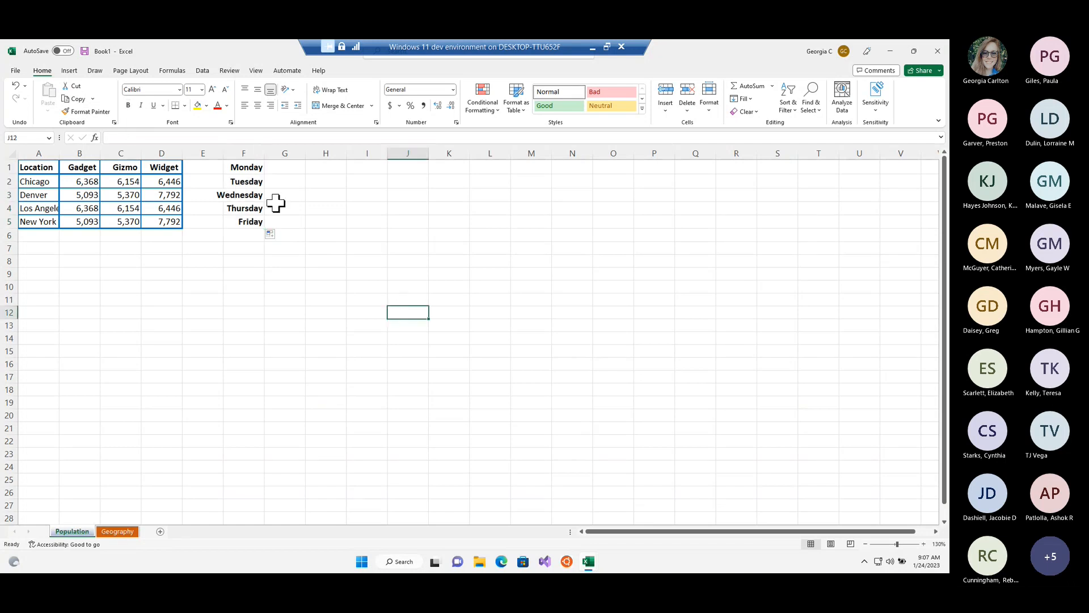
Autofill the weekdays from Monday in F1 across to Friday in J1 and widen columns G to J
click(244, 166)
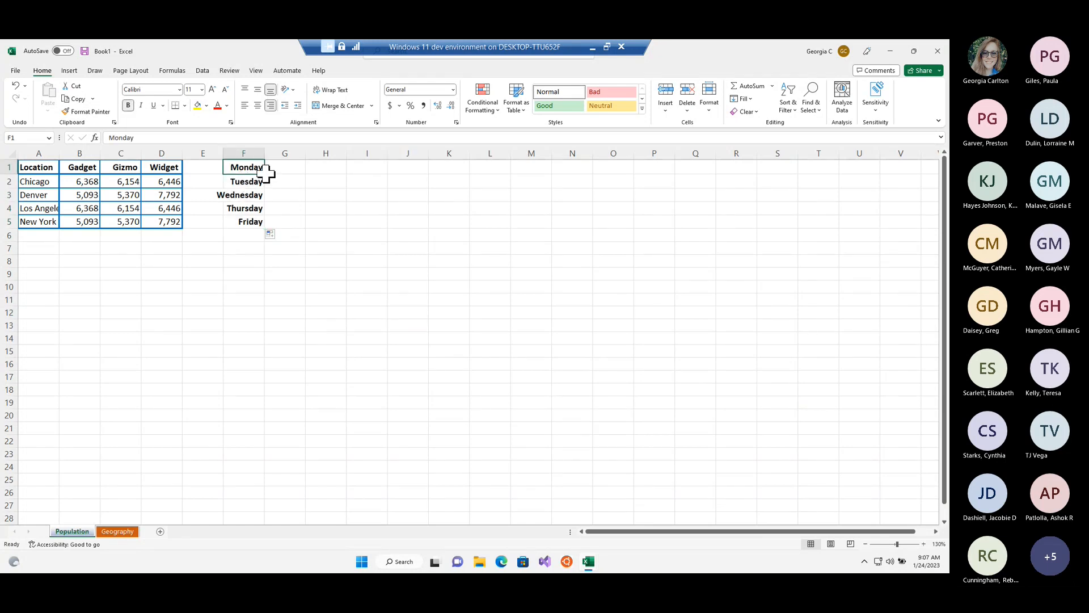
drag(264, 173, 426, 169)
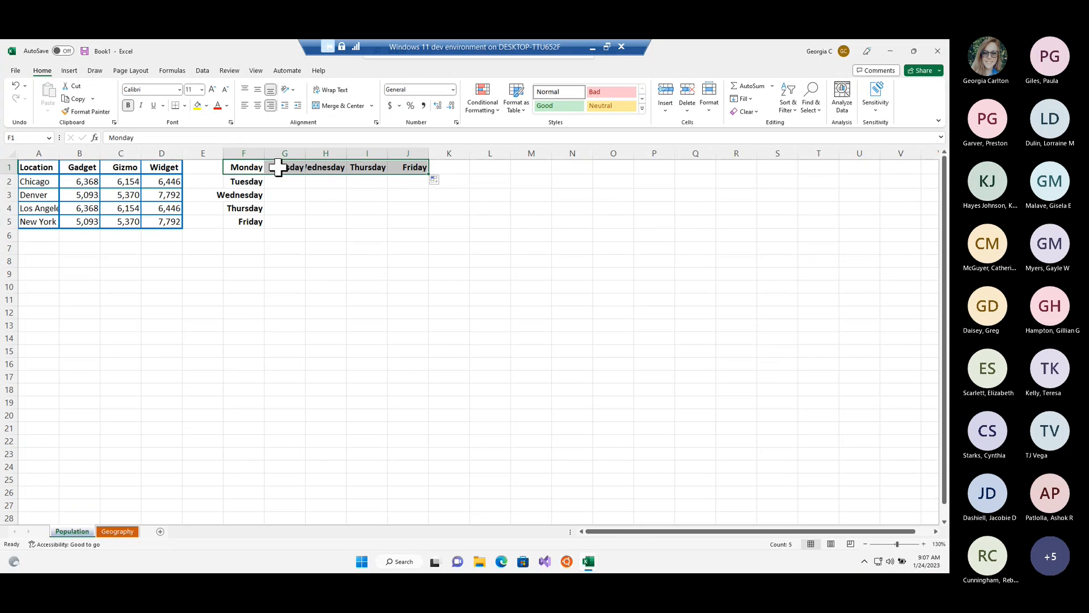
drag(305, 153, 458, 154)
click(468, 297)
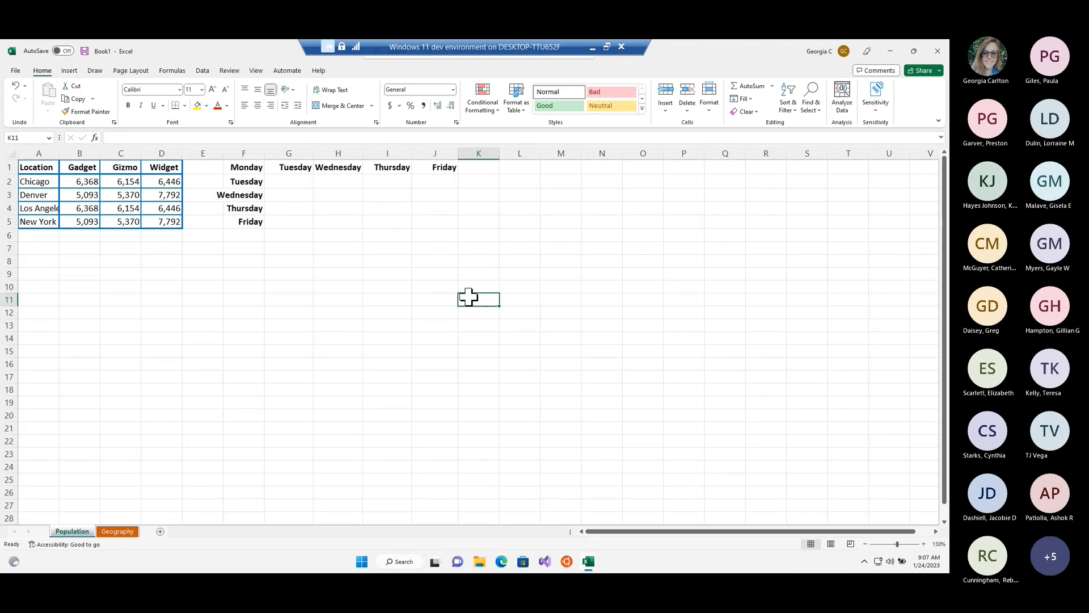
Enter January in cell F10 and autofill the months across to December in Q10
click(249, 285)
text(January)
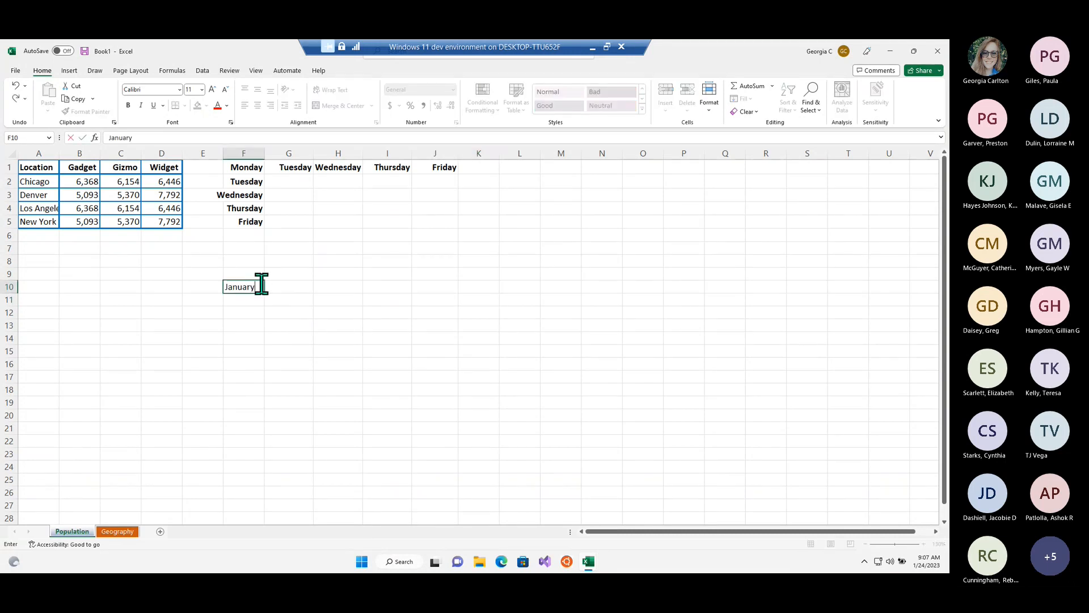
click(279, 322)
click(257, 288)
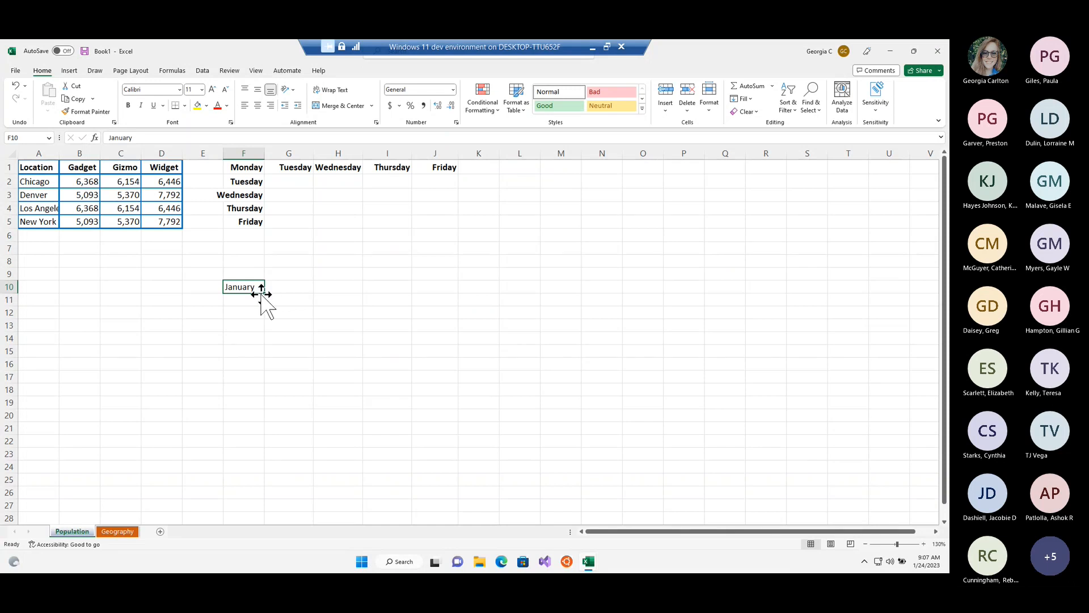
drag(266, 295, 739, 287)
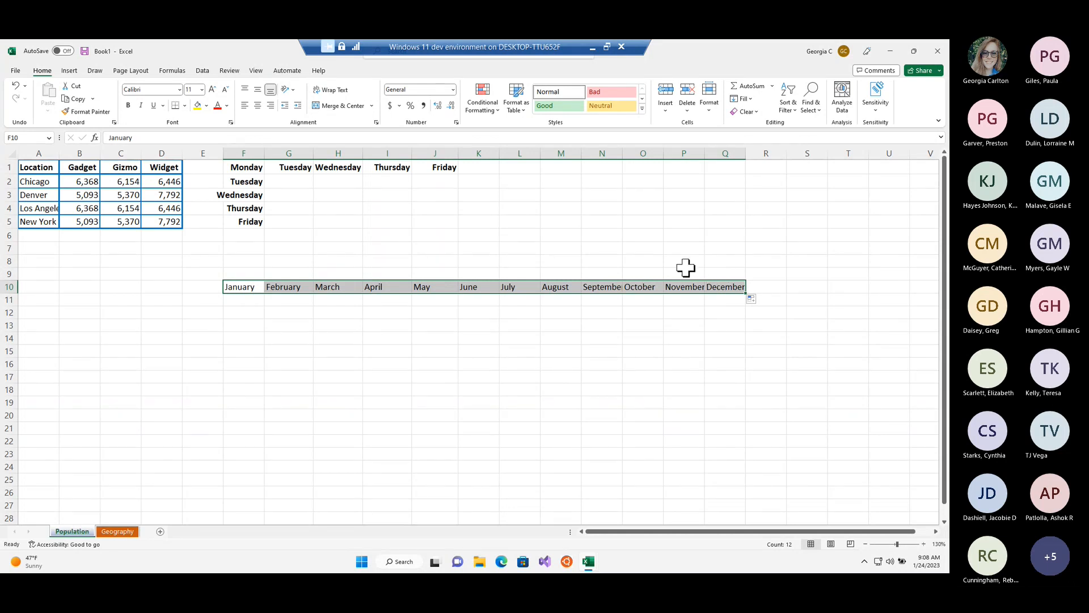
click(451, 387)
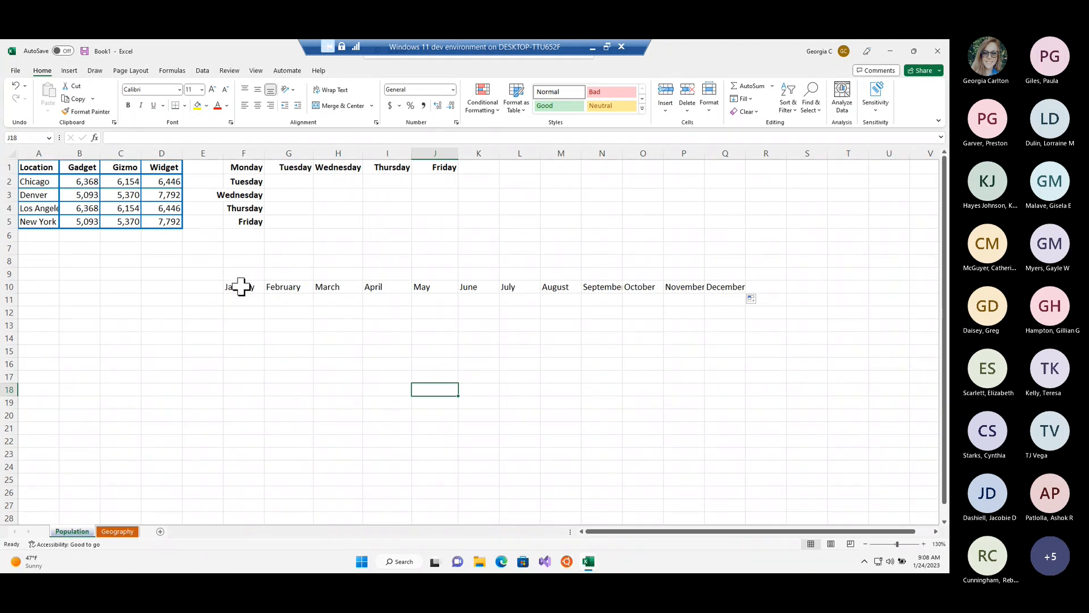
Move the month row F10:Q10 to A16:L16 and the weekday row F1:J1 to A19:E19
drag(241, 287, 727, 288)
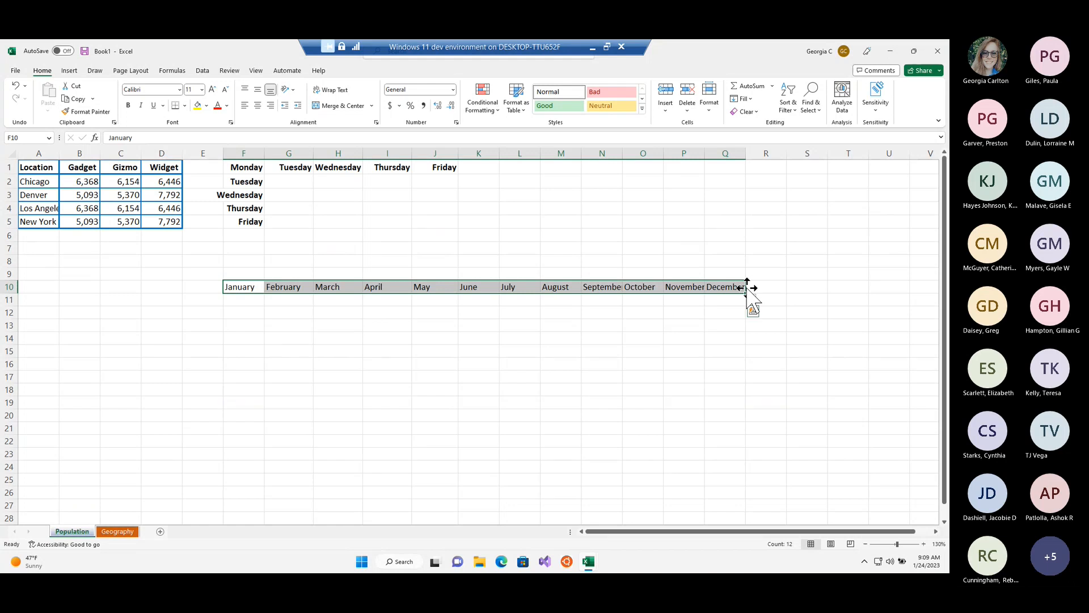
drag(747, 287, 539, 368)
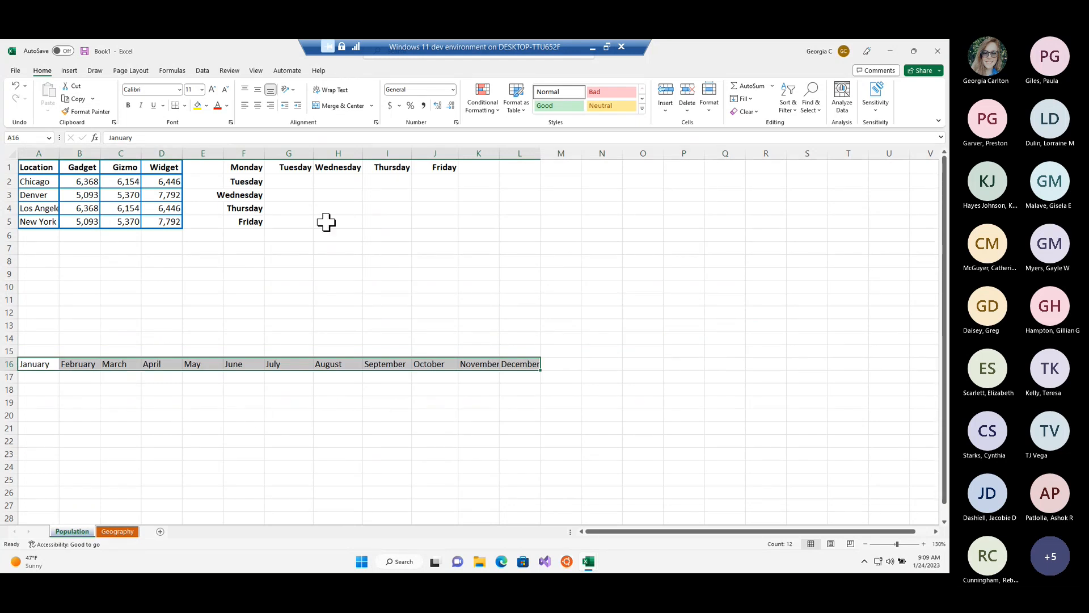
drag(253, 165, 448, 164)
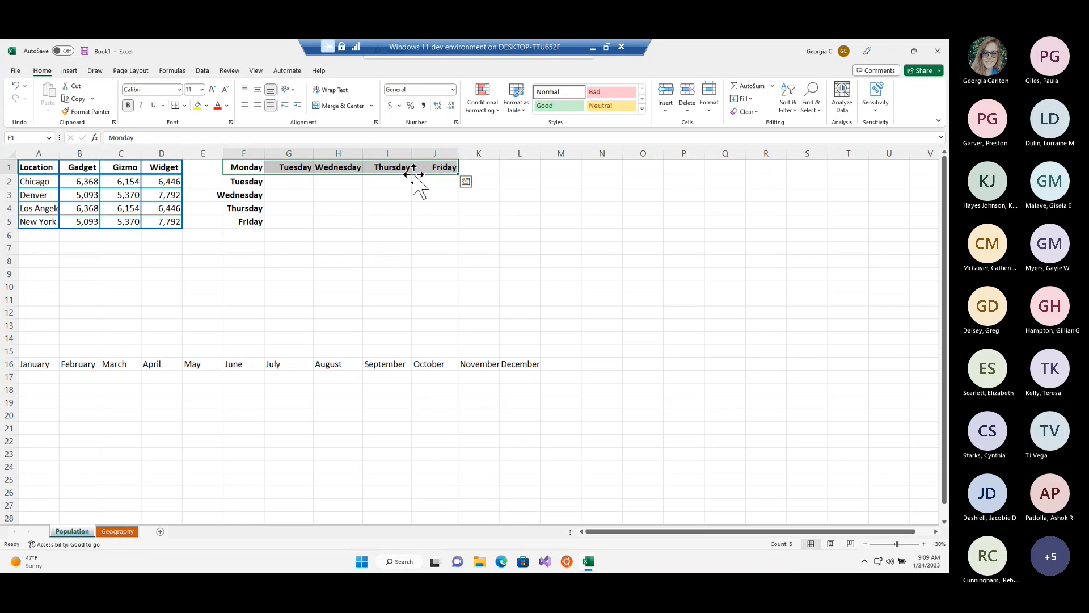
drag(413, 174, 199, 411)
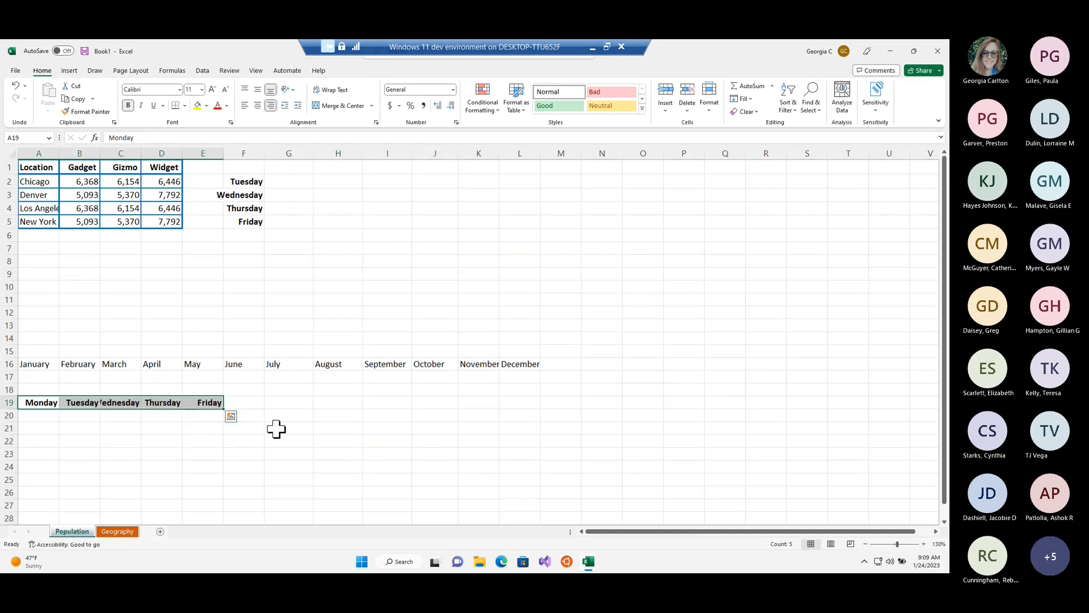
click(315, 465)
Delete the entire column containing the leftover weekdays in F2:F5
drag(241, 181, 256, 219)
right_click(253, 212)
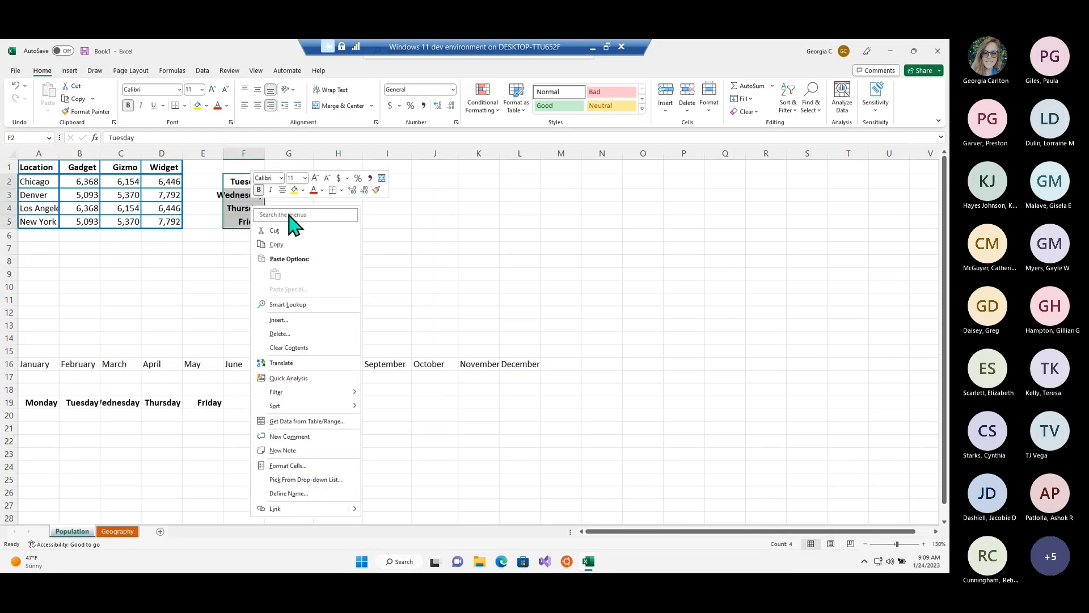
click(291, 345)
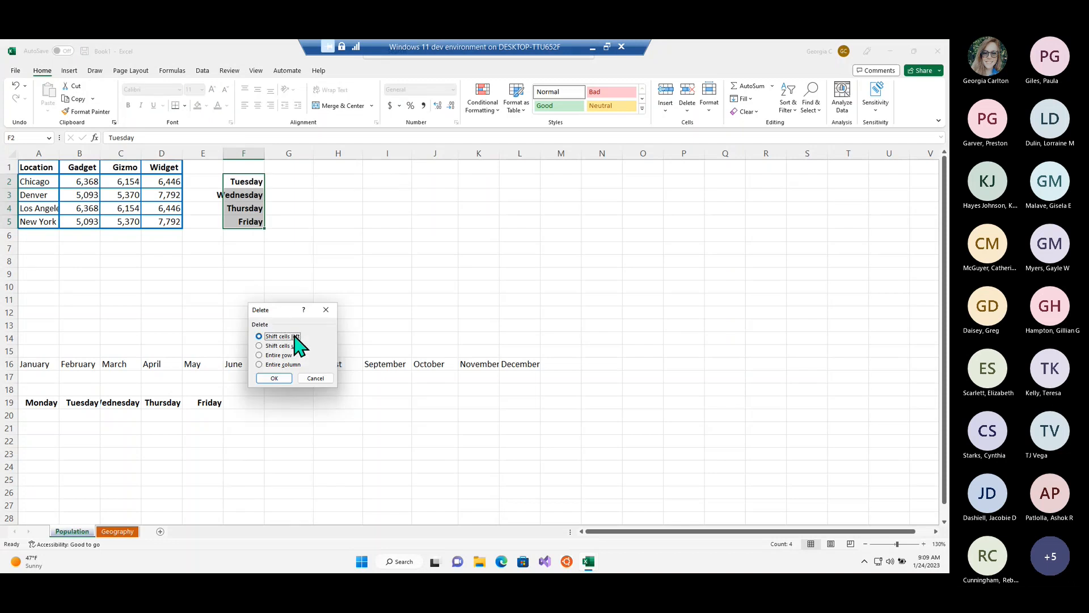
click(281, 364)
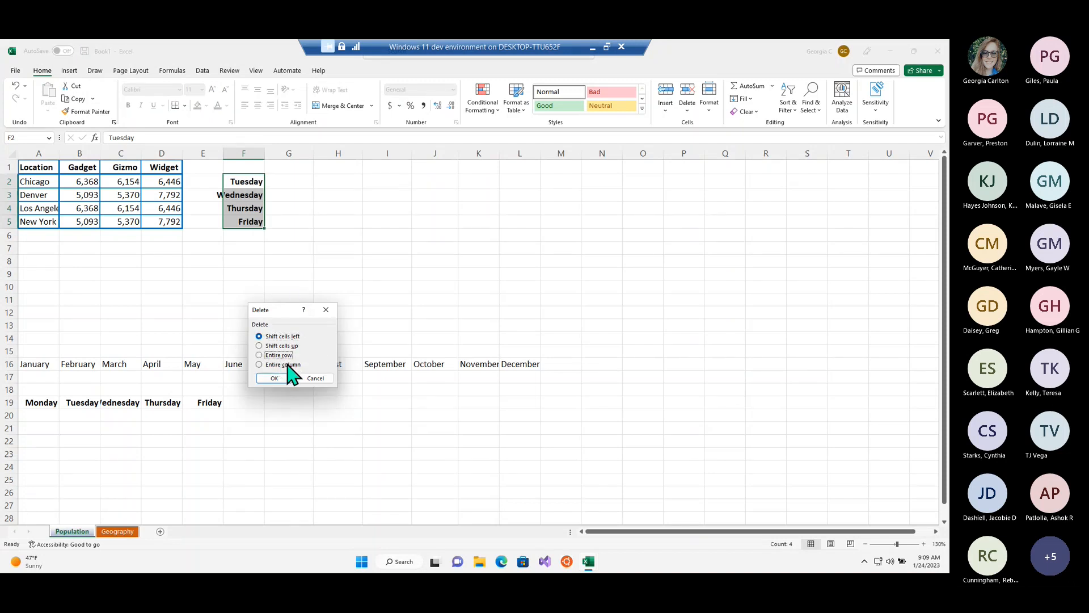
click(284, 376)
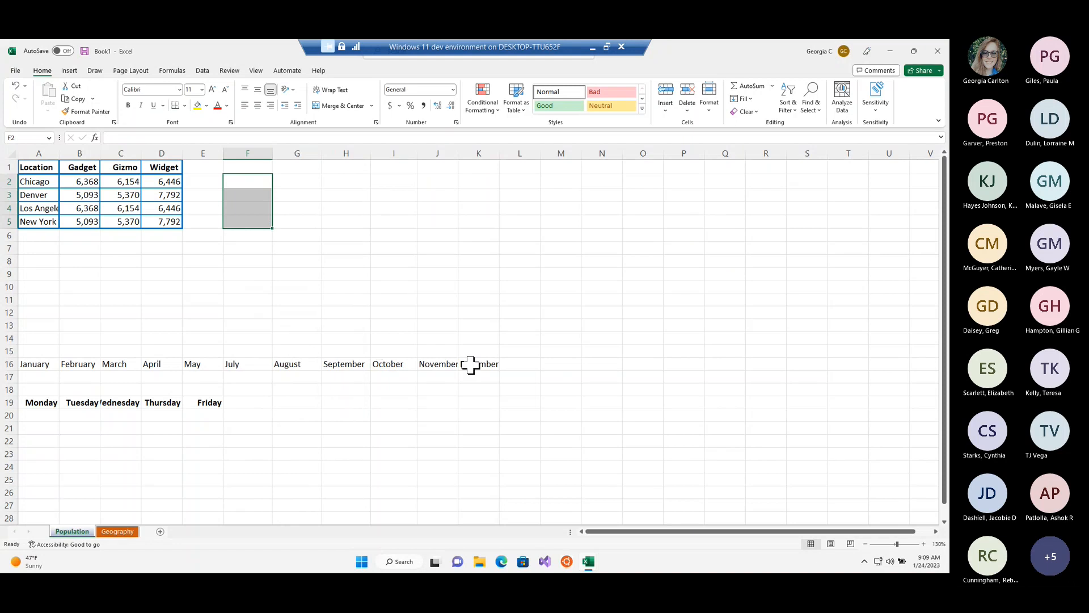
click(674, 391)
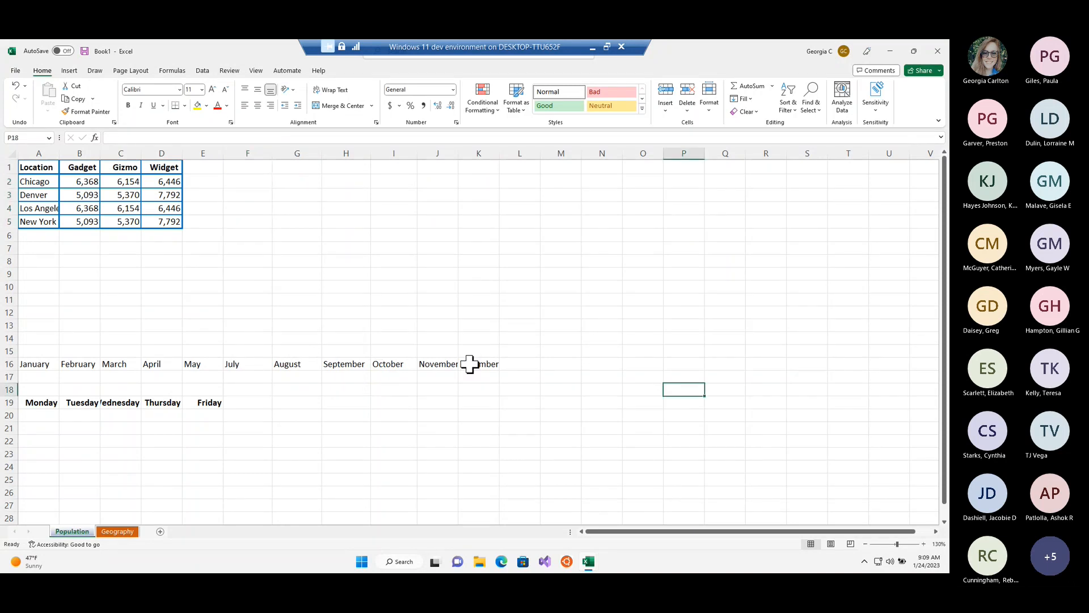
drag(482, 364, 59, 364)
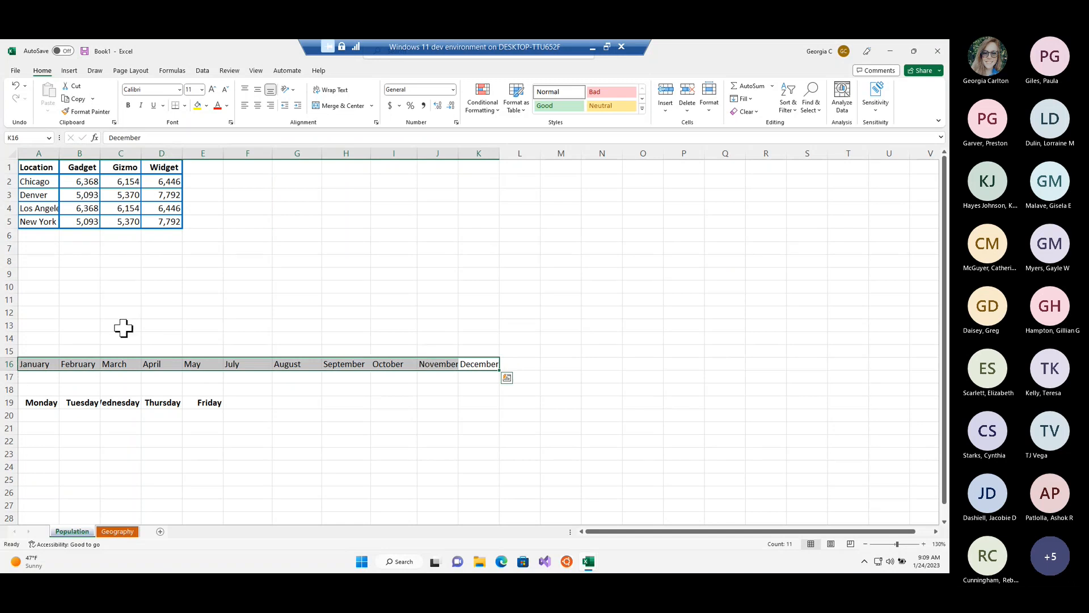
click(491, 296)
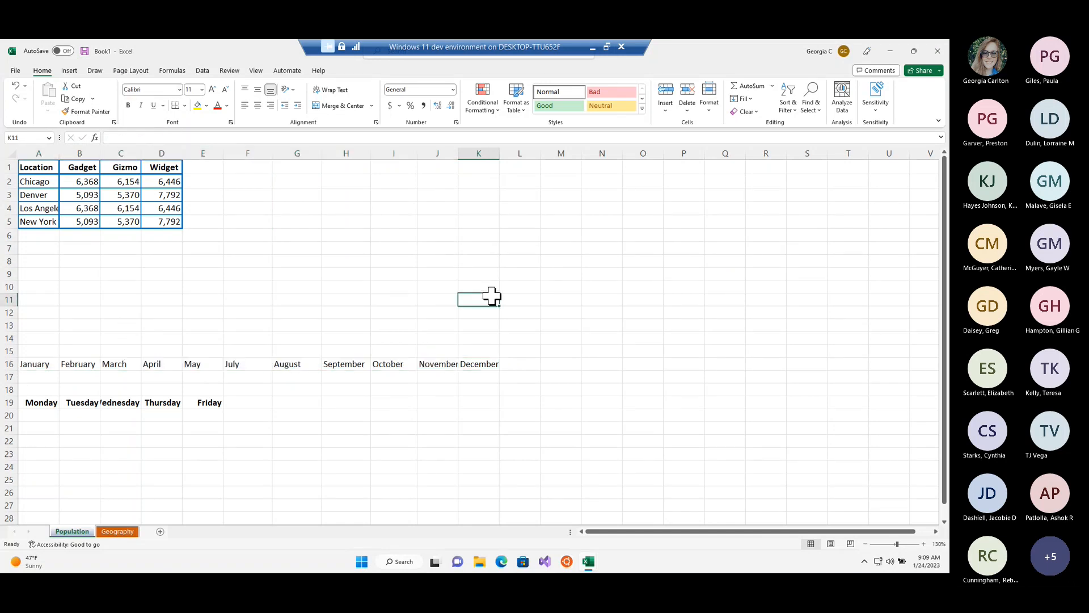
click(245, 182)
click(157, 182)
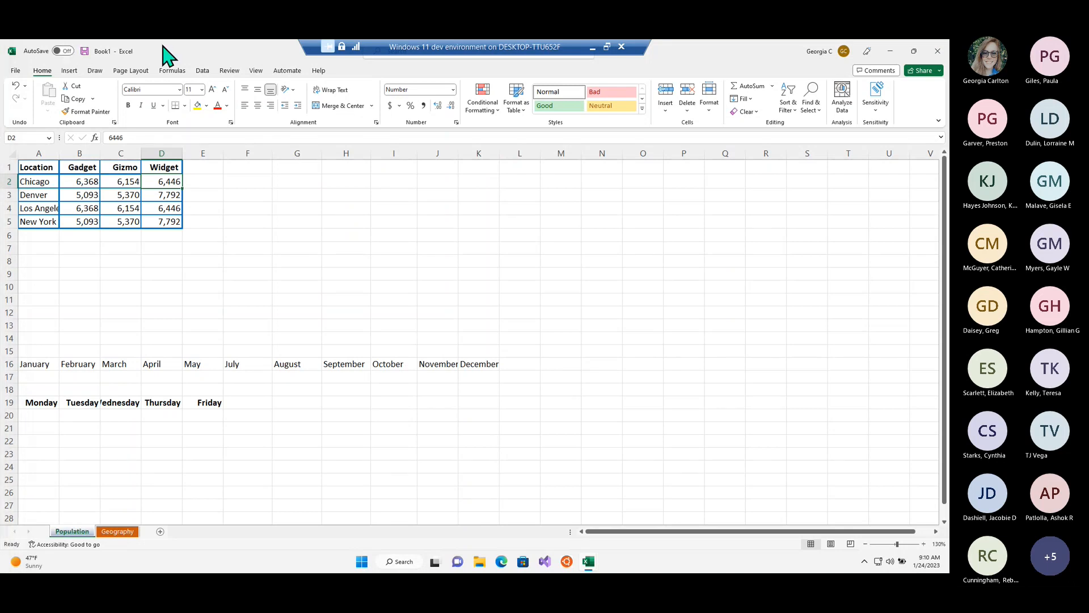
Turn on AutoSave to OneDrive - Contoso, naming the workbook Population Data, and dismiss the AutoSave notice
click(64, 51)
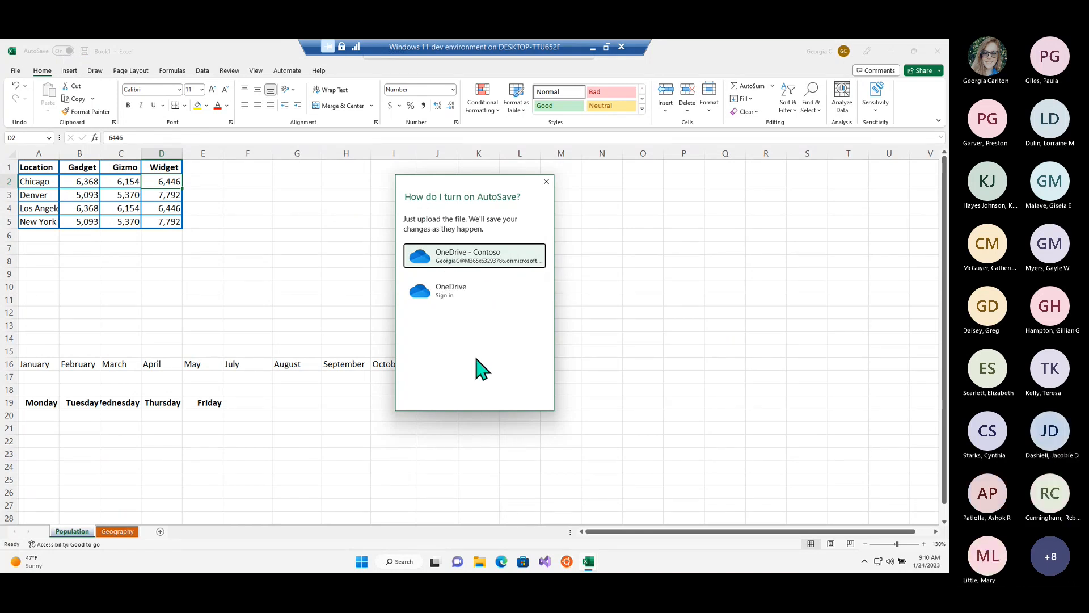
click(483, 256)
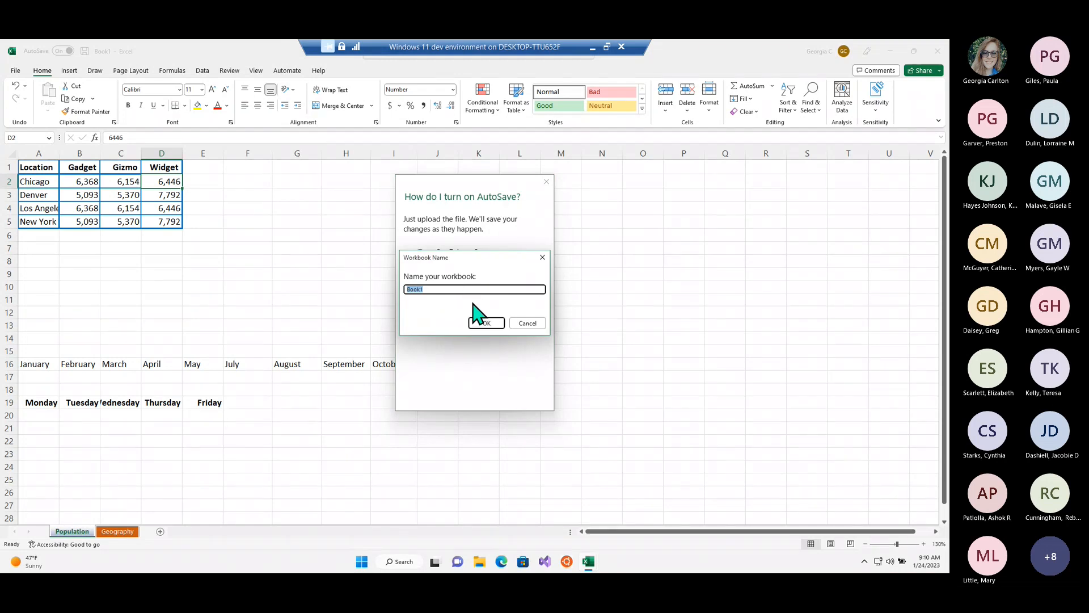
key(BackSpace)
text(Population Data)
key(Return)
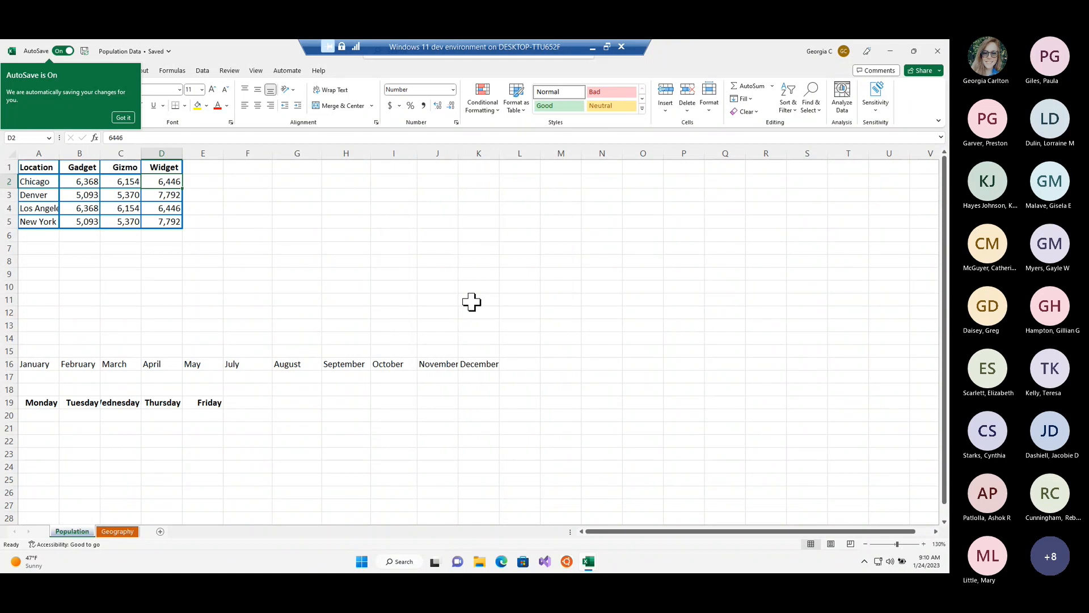
click(123, 118)
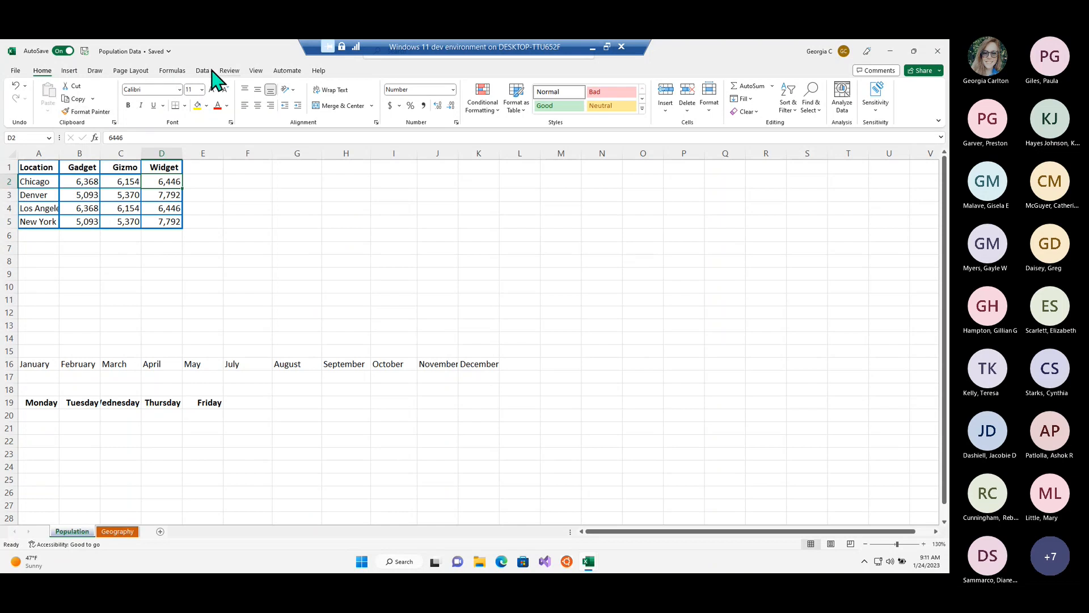
View the available fonts and font sizes for cell D2 without choosing any
click(179, 90)
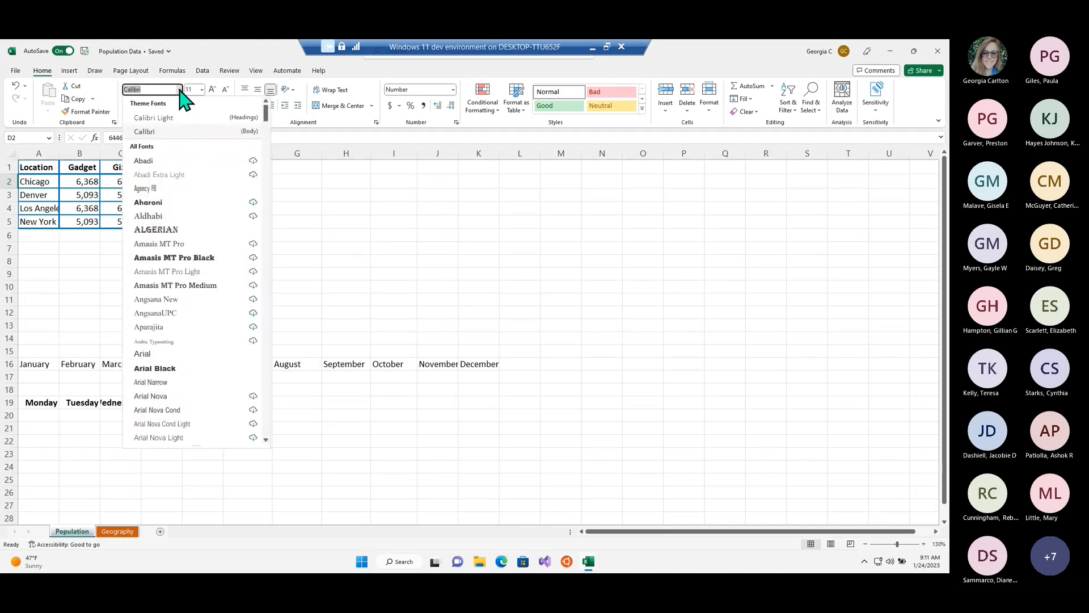
click(180, 89)
click(201, 90)
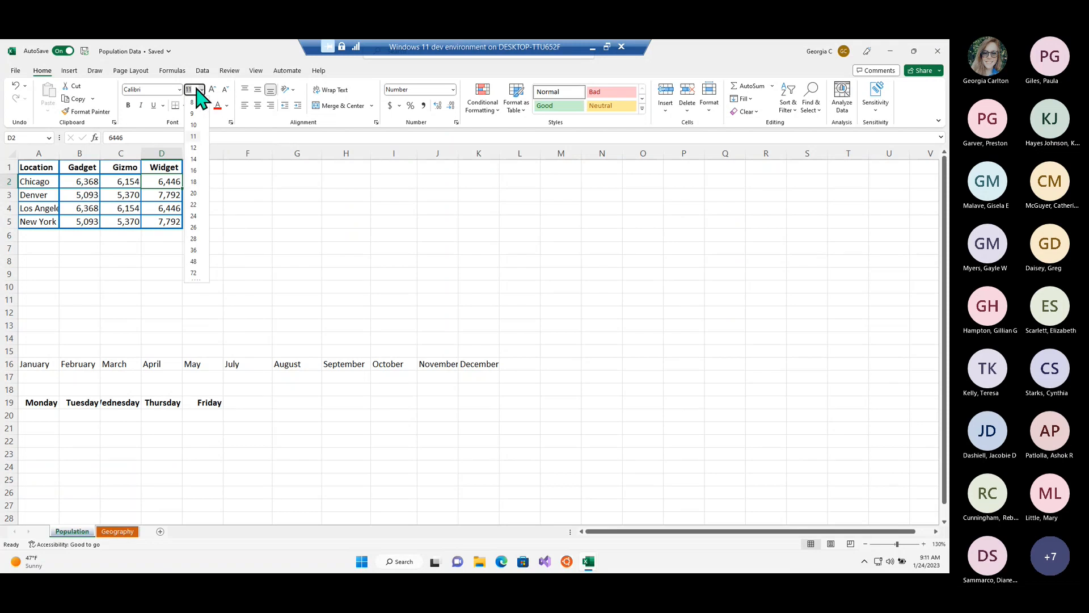
click(108, 238)
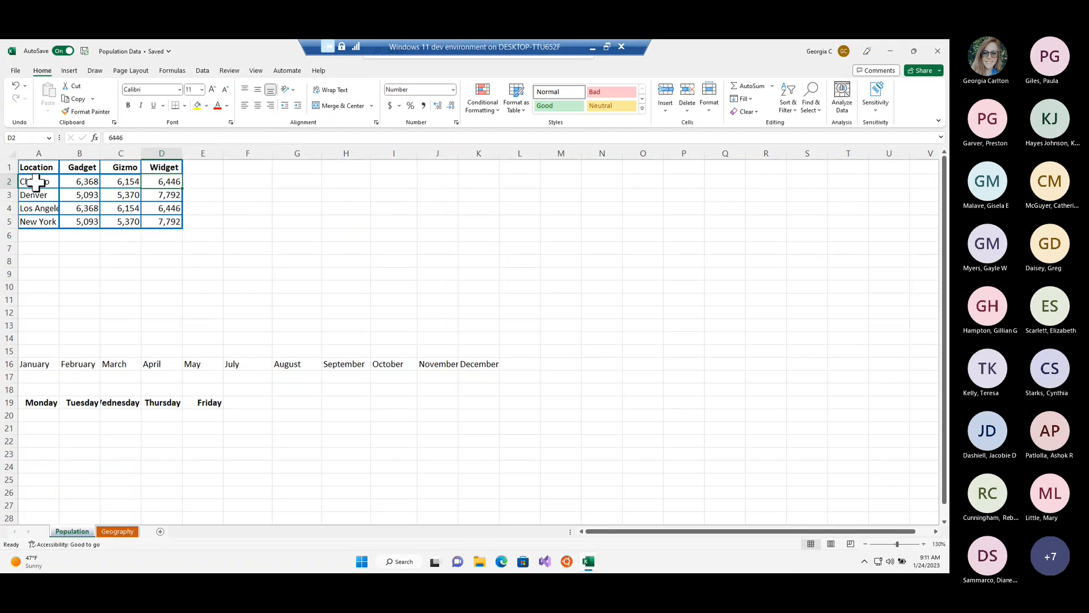
Set the font size of the table headings in A1:D1 to 12, trying both the increase and decrease font size commands
drag(43, 166, 154, 165)
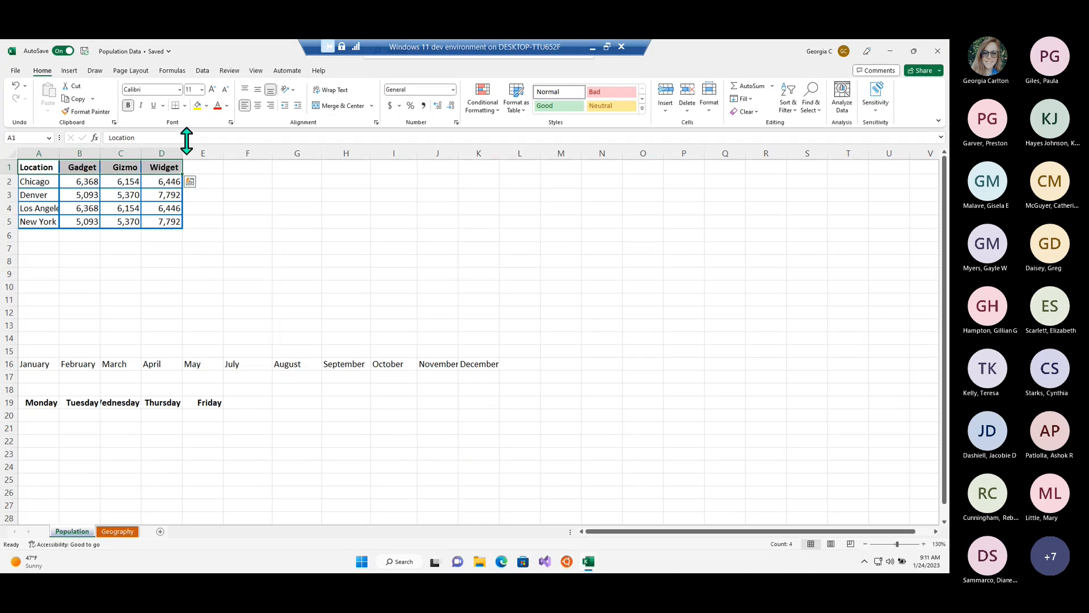
click(212, 90)
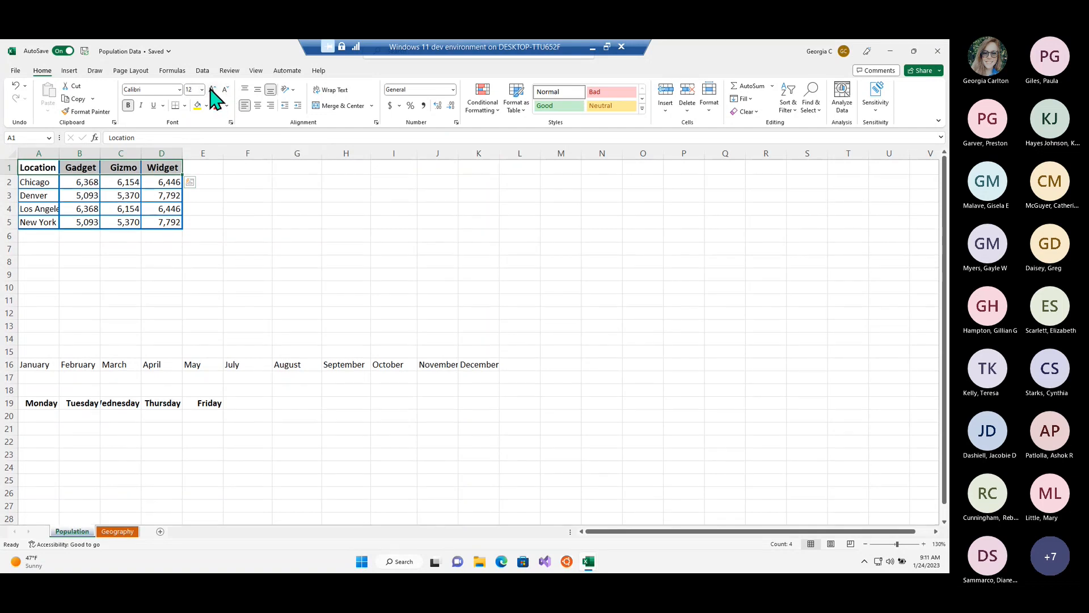
click(225, 90)
click(226, 90)
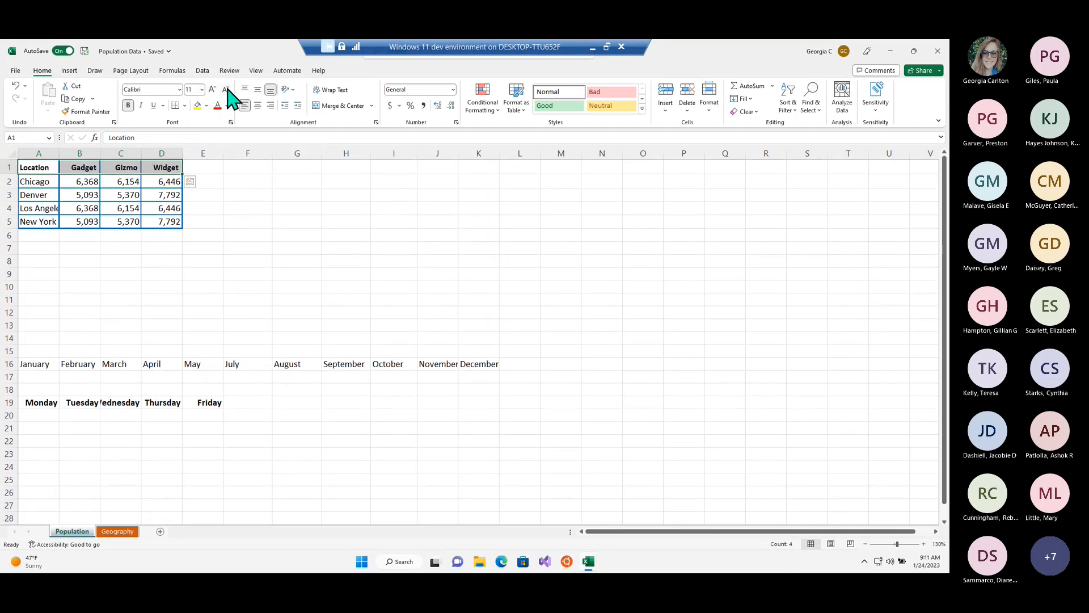
click(212, 90)
click(212, 90)
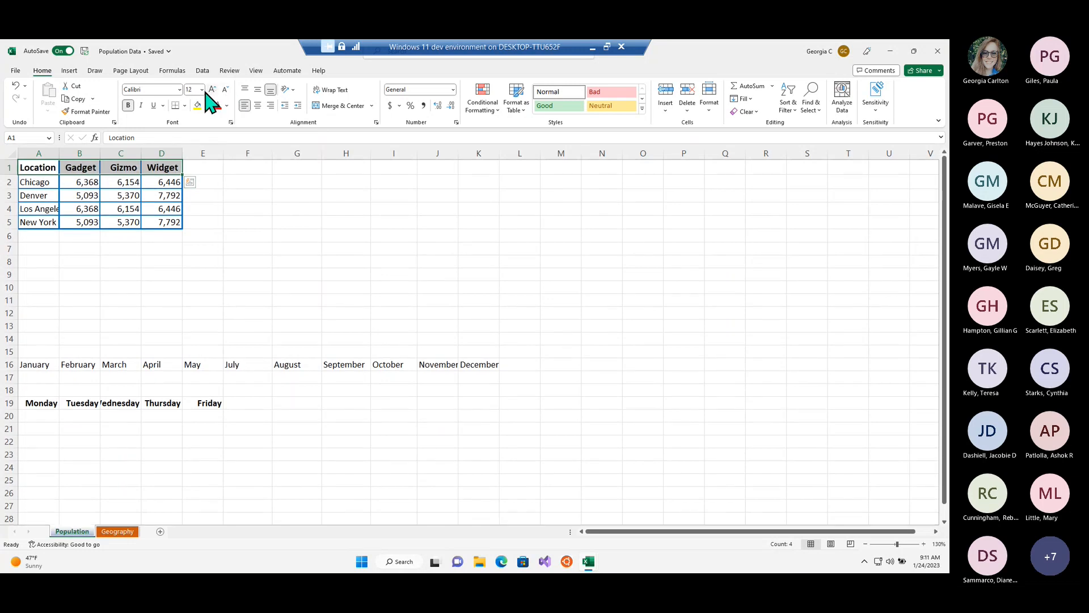
click(202, 90)
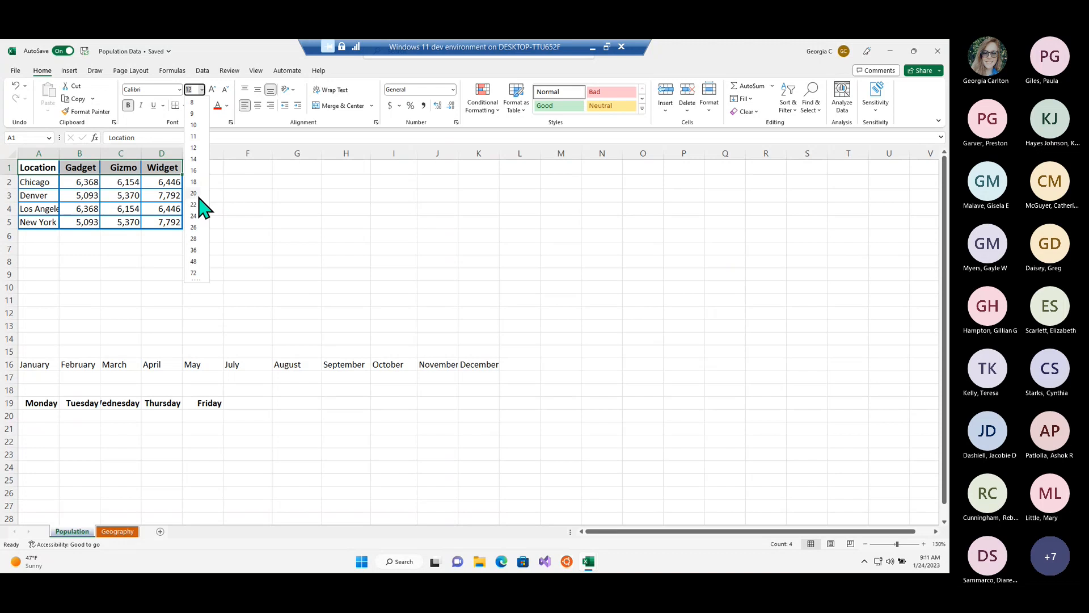
click(253, 169)
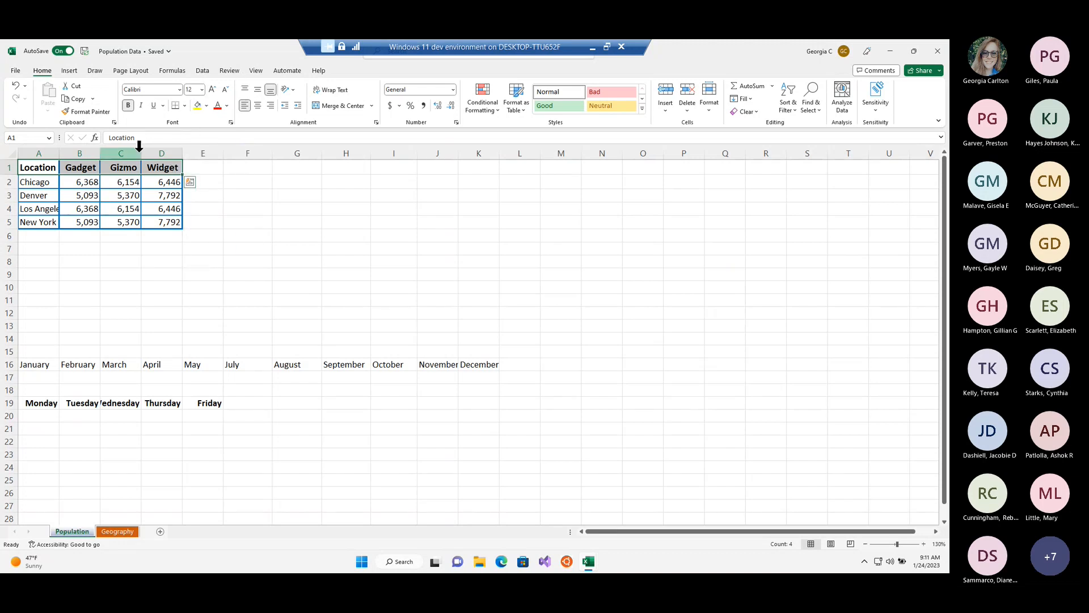
Try italic and underline on the table headings in A1:D1, removing each one again
click(141, 106)
click(140, 105)
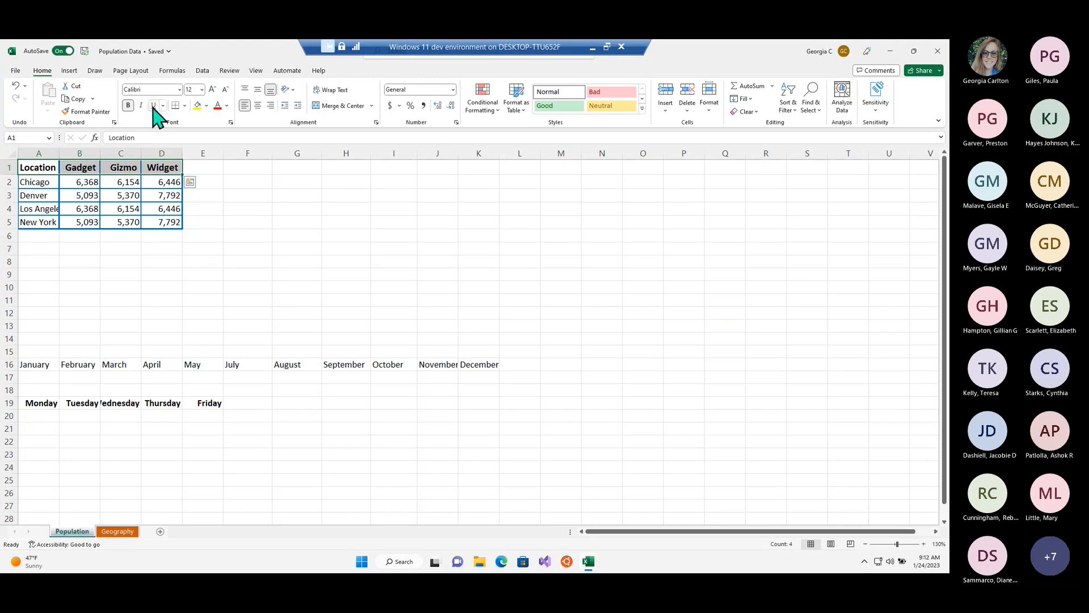
click(153, 106)
click(153, 106)
Select the table A1:D5 and view the available border options without applying one
mouse_move(162, 222)
mouse_down()
mouse_move(44, 182)
mouse_move(36, 162)
mouse_up()
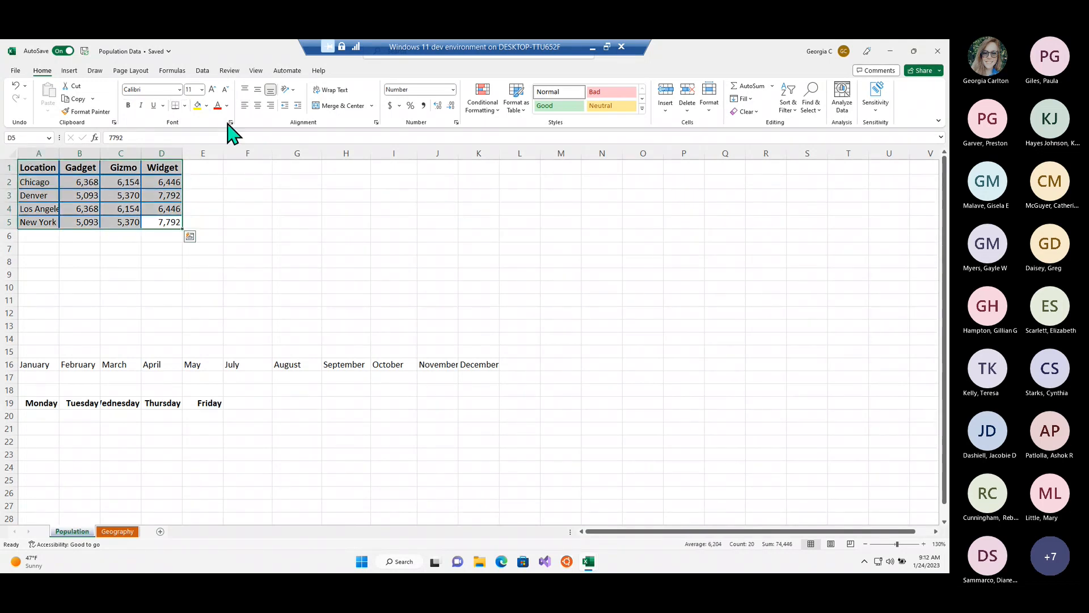
click(186, 106)
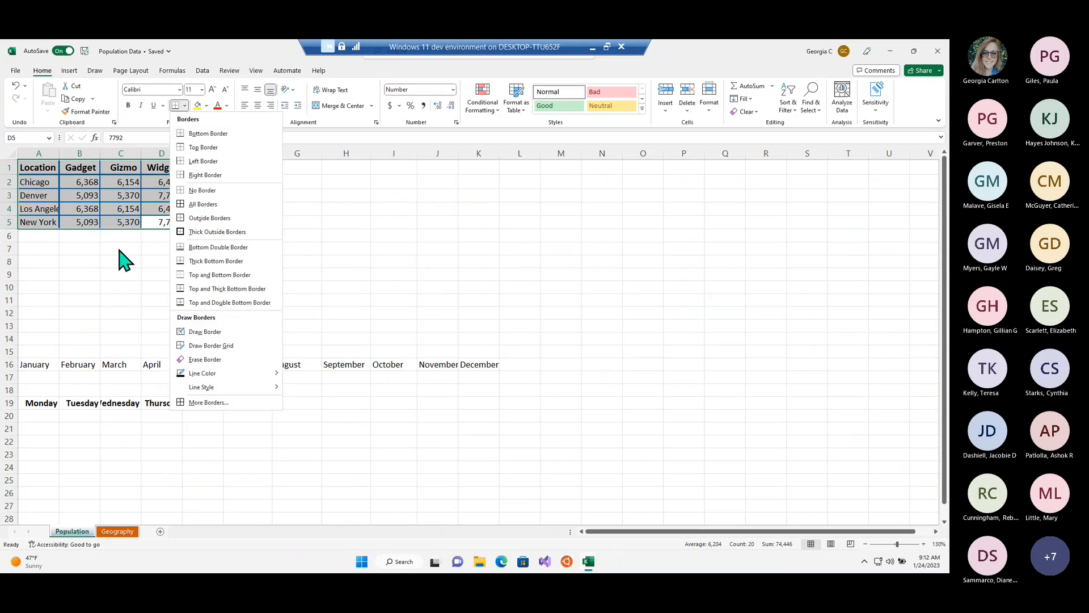
click(119, 249)
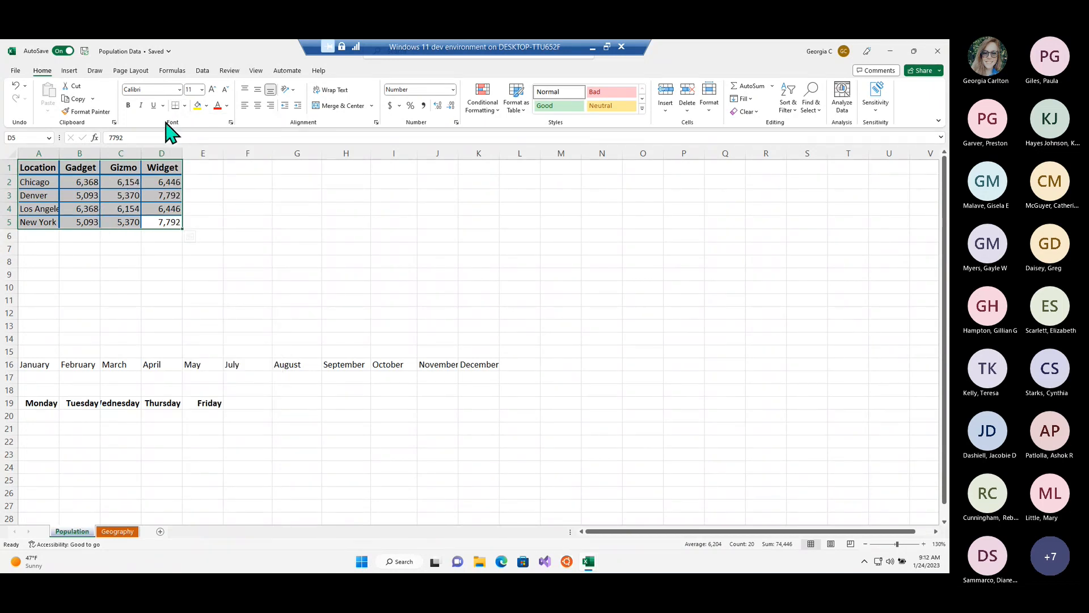
Apply All Borders to the month cells A16:K16
drag(30, 363, 479, 364)
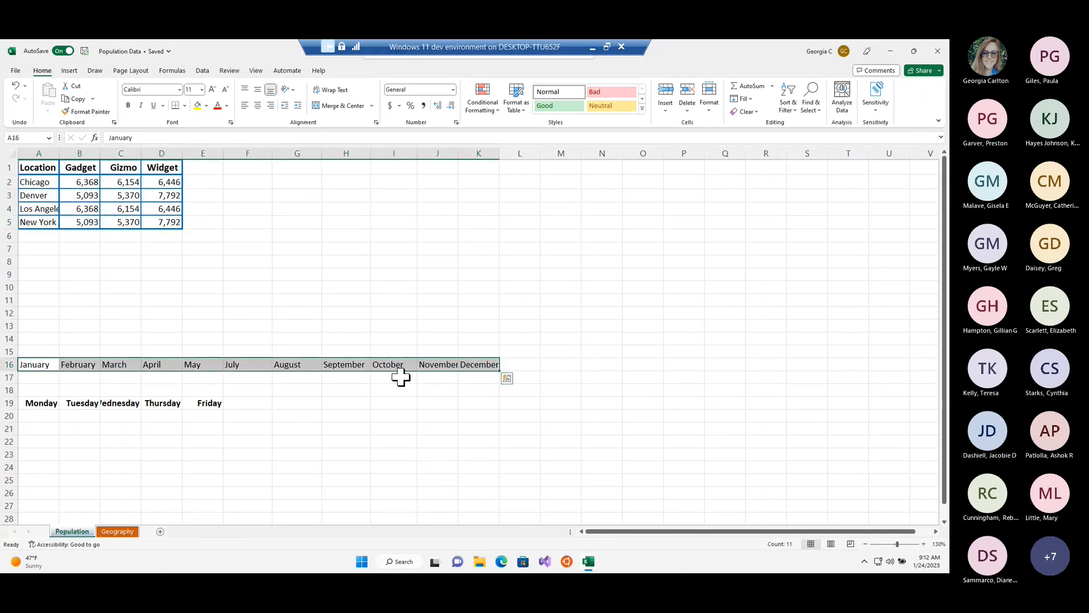
click(183, 108)
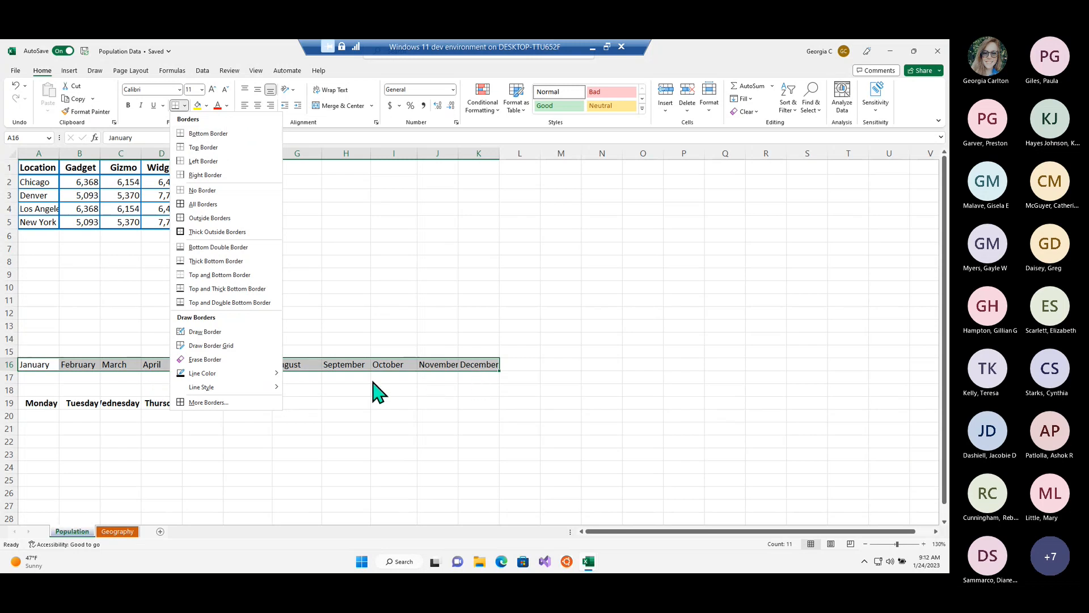
click(250, 205)
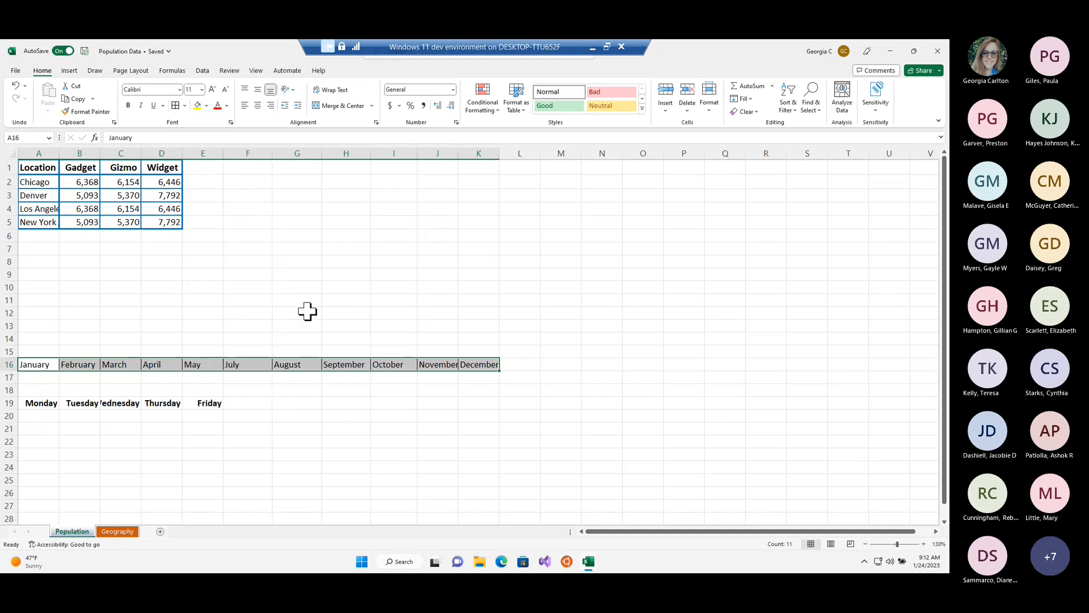
click(485, 391)
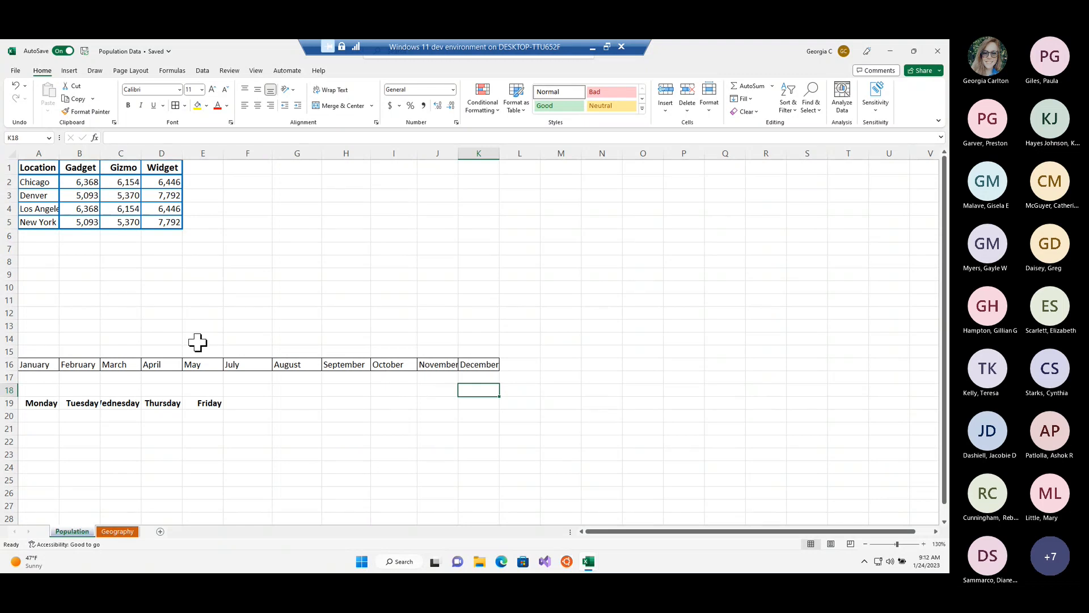
Put Thick Outside Borders around the row of months in A16:K16
drag(35, 363, 479, 366)
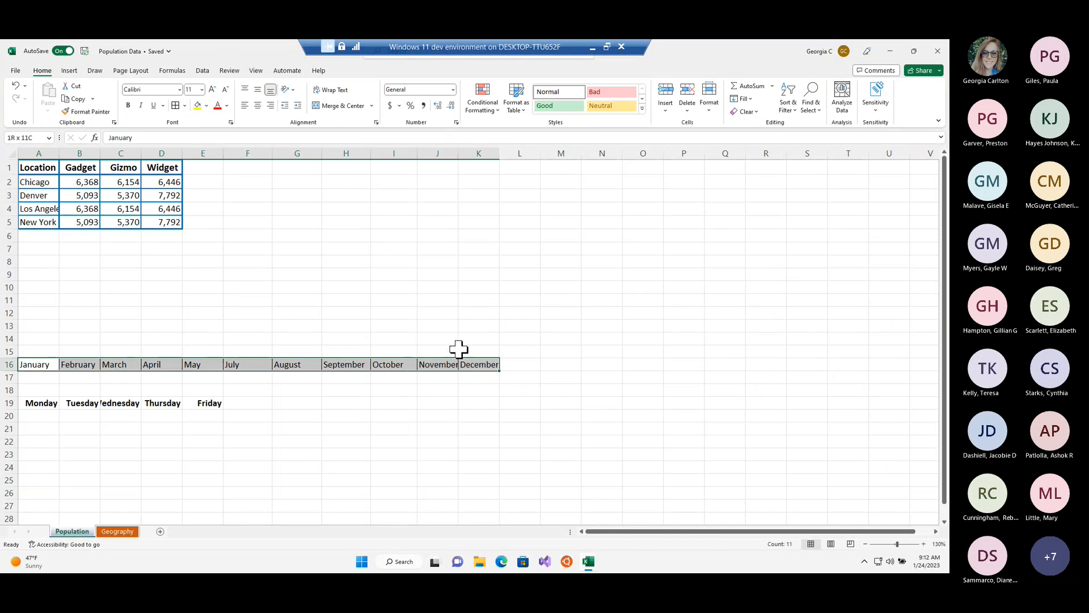
click(185, 105)
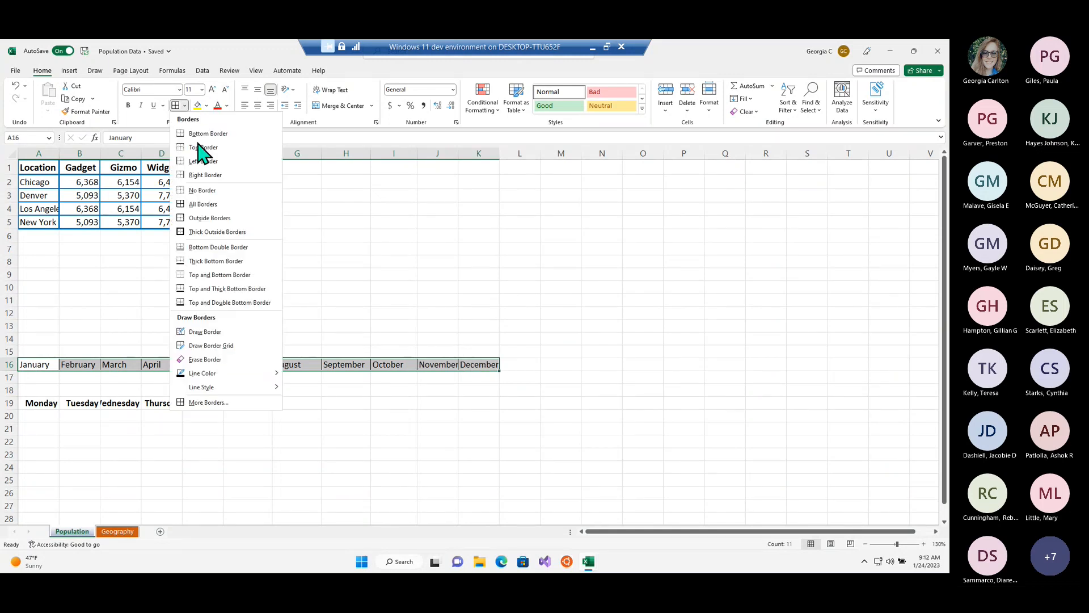
click(247, 232)
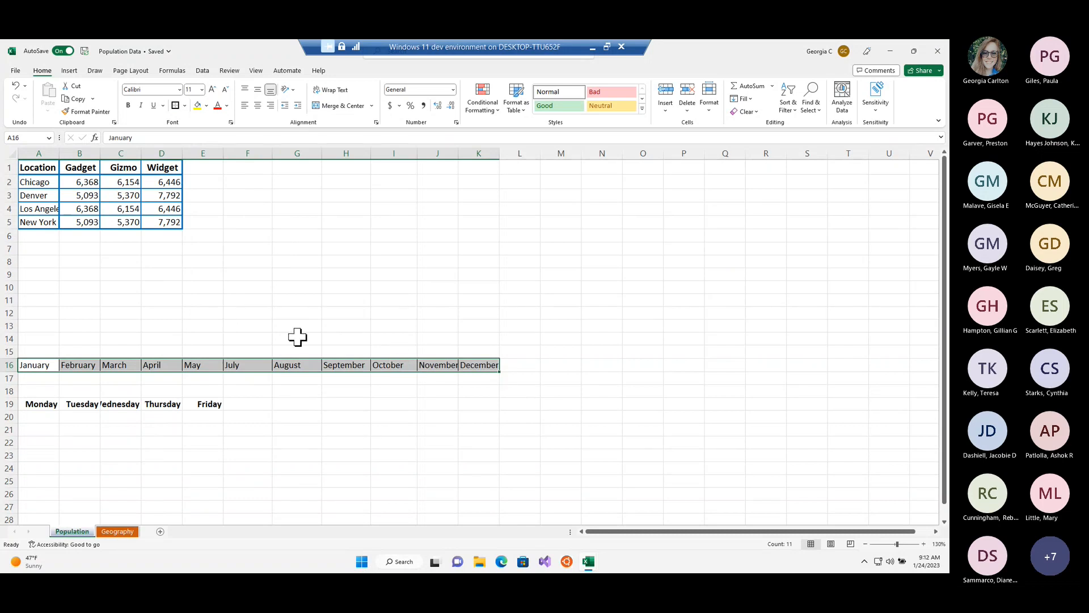
click(343, 405)
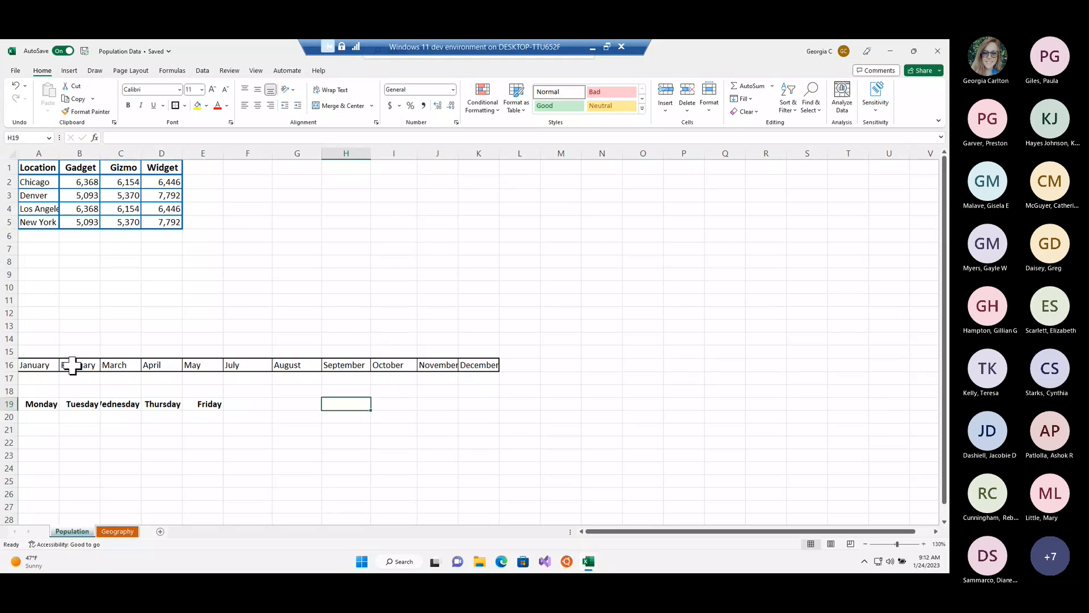
Erase all the borders of the month cells A16:K16 with the Erase Border tool and leave the tool
drag(31, 365, 468, 366)
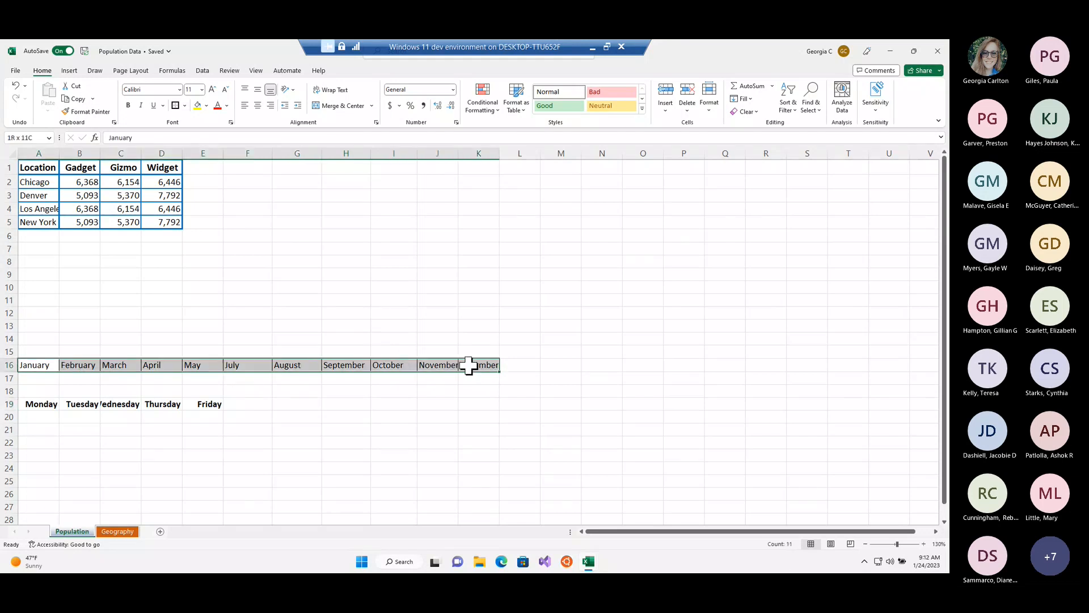
click(185, 106)
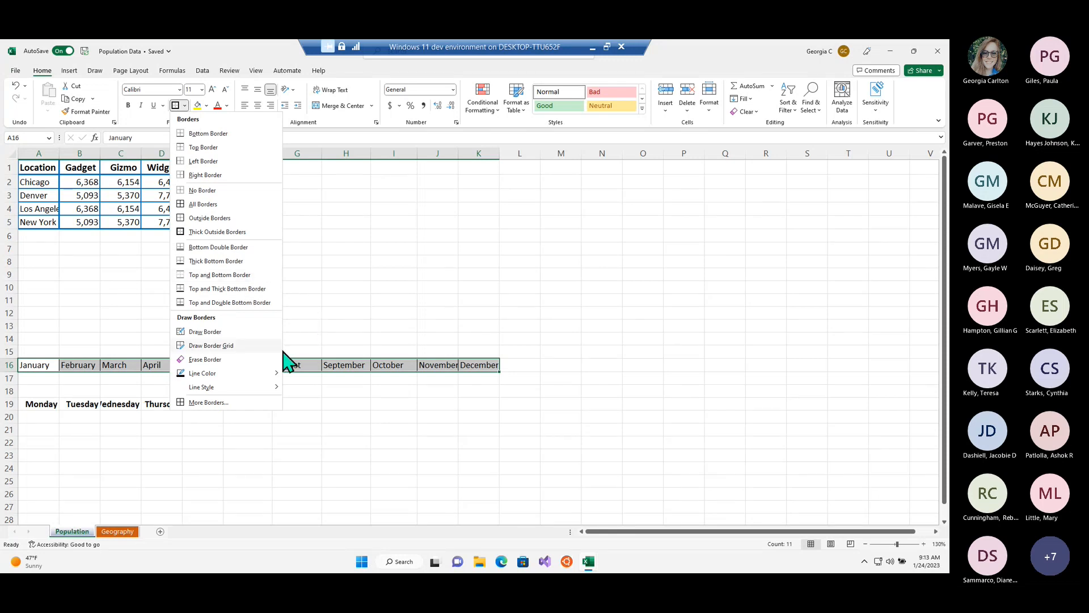
click(206, 361)
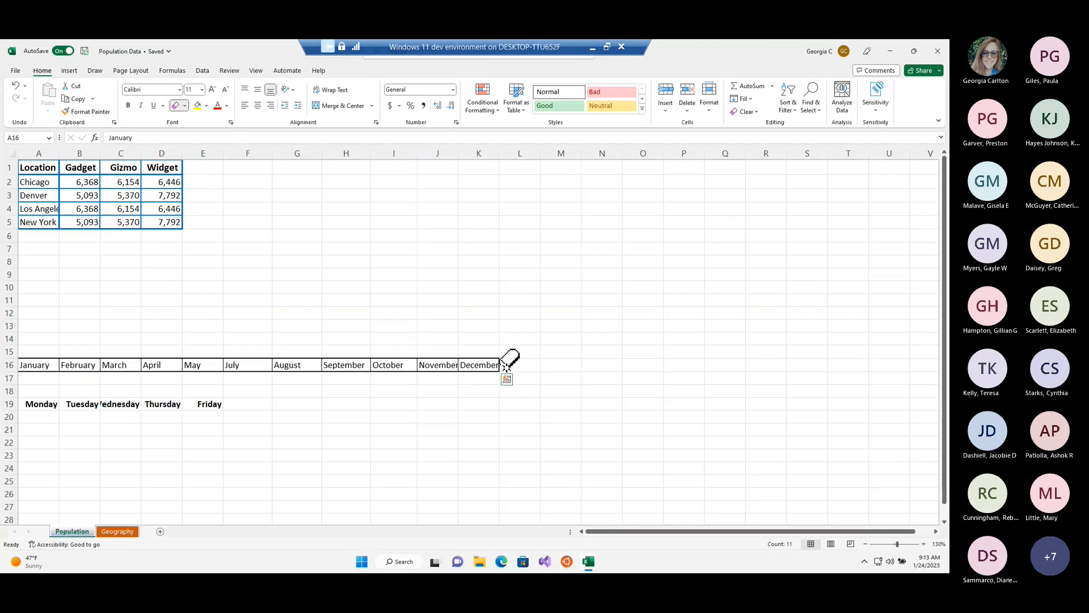
drag(500, 356, 5, 364)
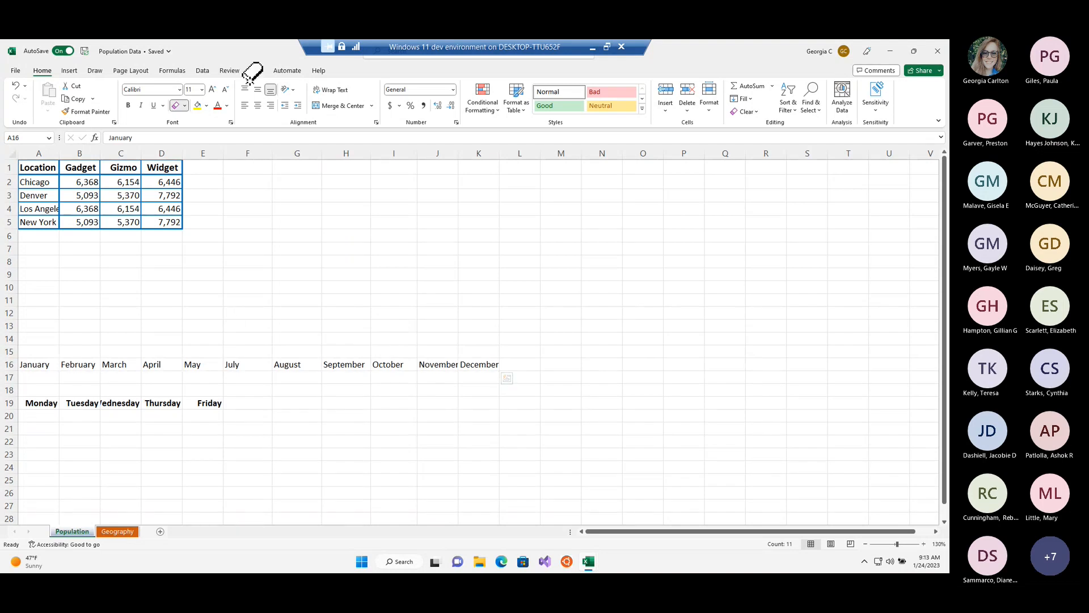
click(176, 106)
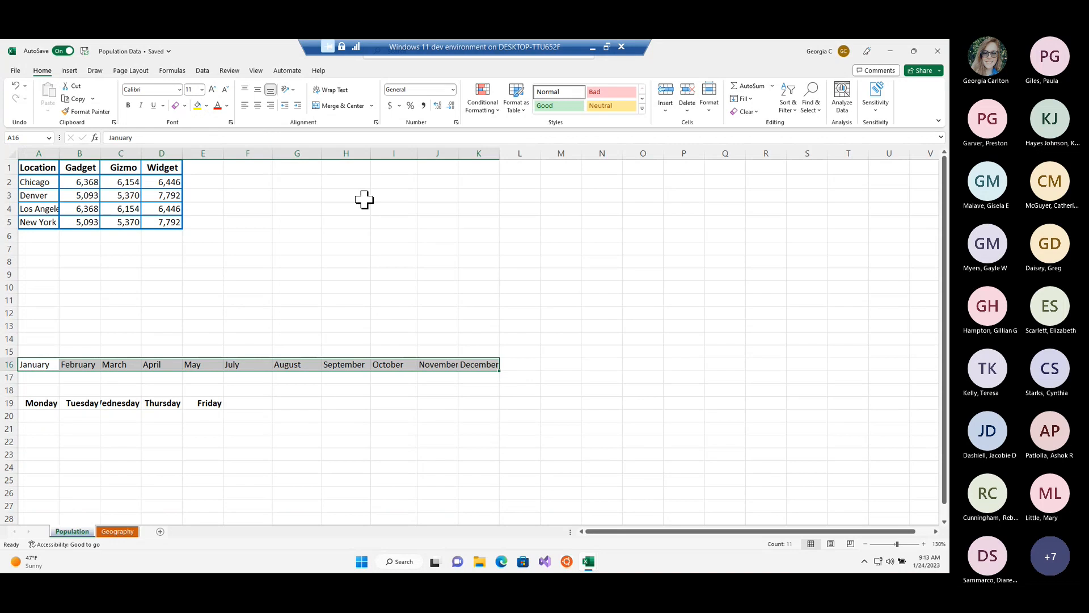
drag(479, 301, 488, 290)
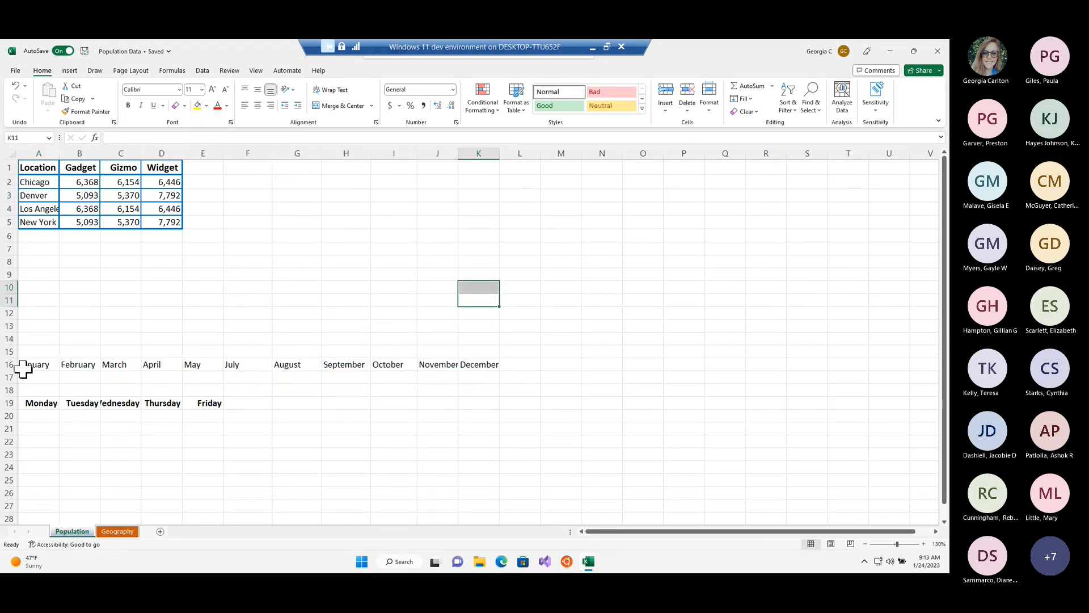
Fill the month cells A16:K16 with a light green theme color
drag(31, 368, 467, 365)
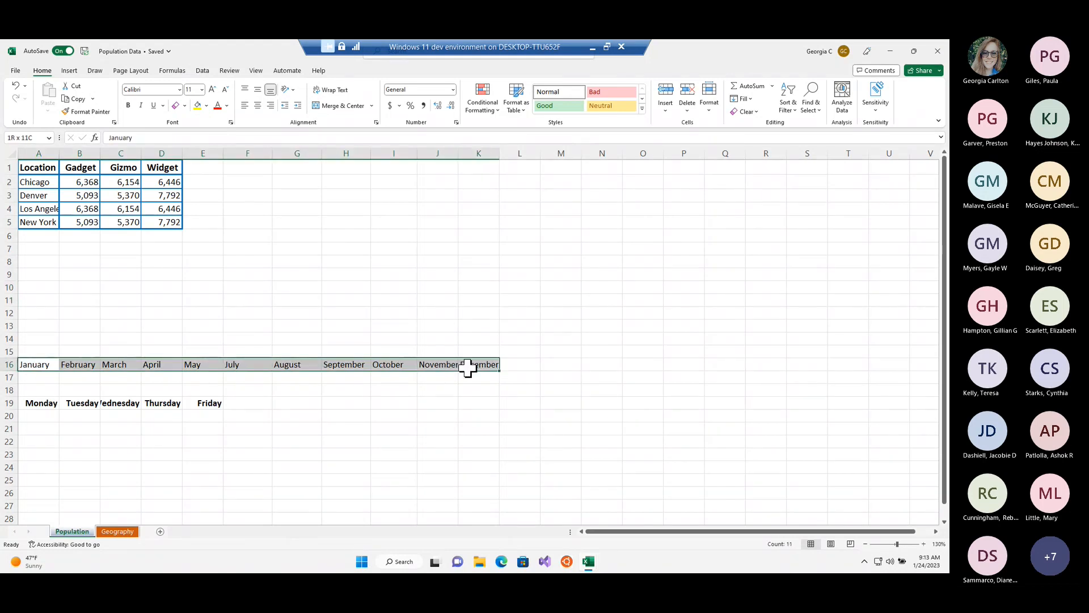
click(205, 105)
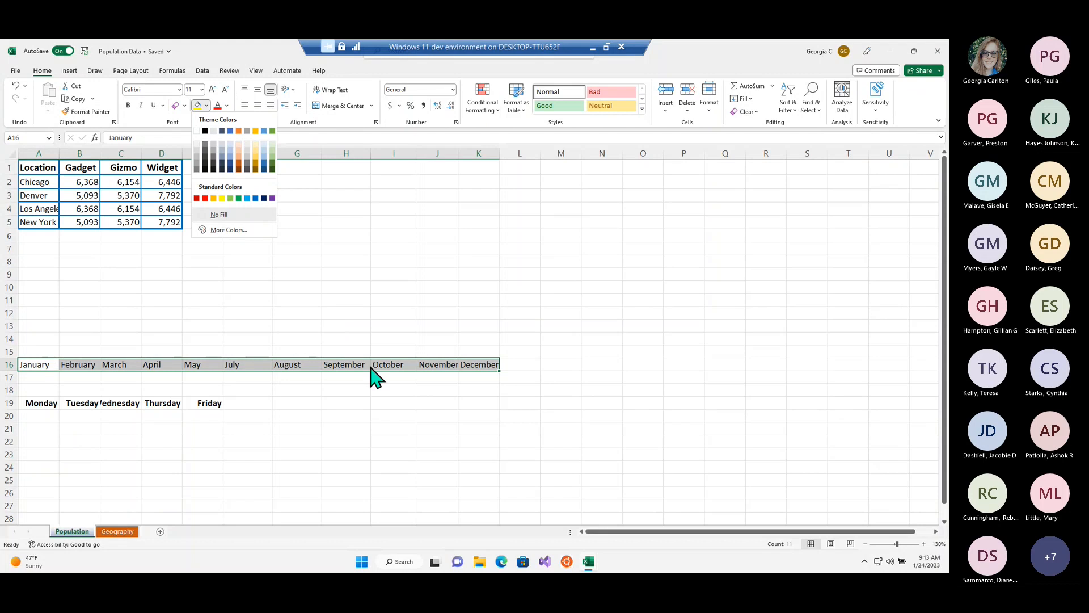
click(273, 158)
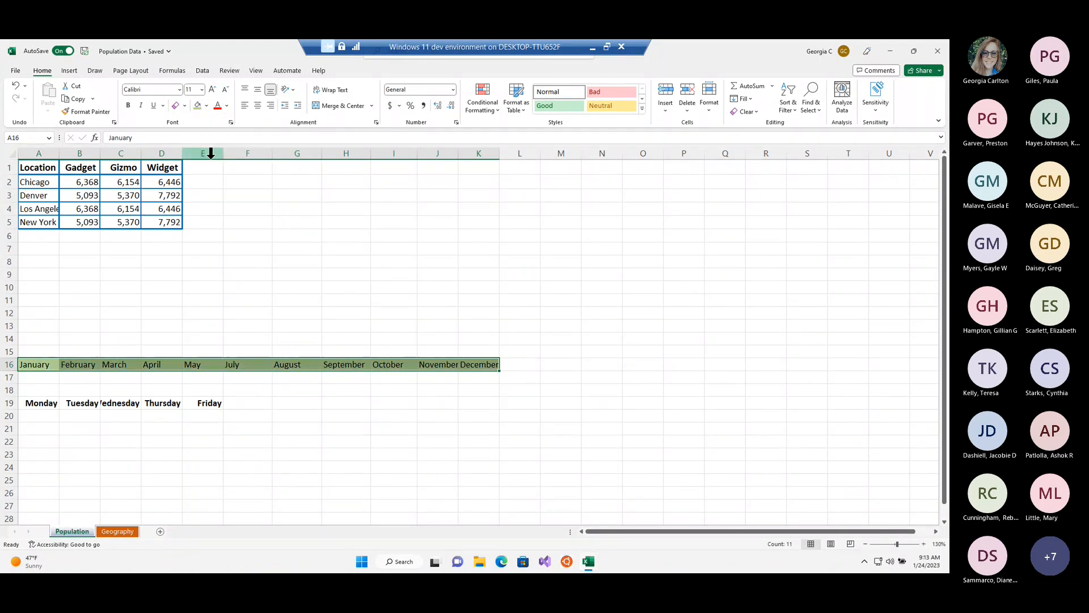
Try Thick Outside Borders on the green month cells A16:K16, replacing them with All Borders
click(185, 106)
click(215, 233)
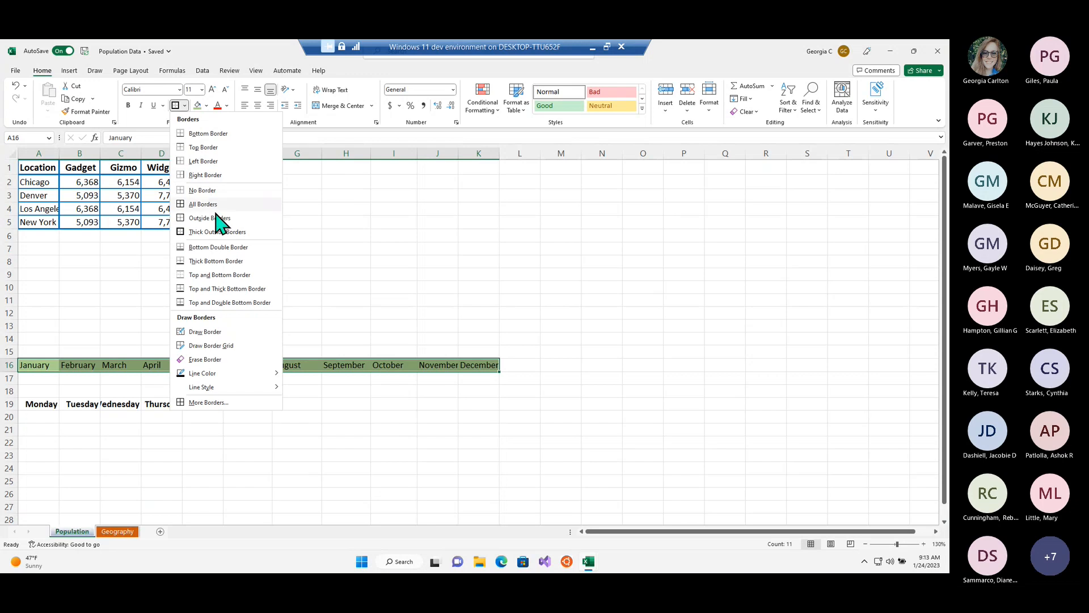
click(225, 204)
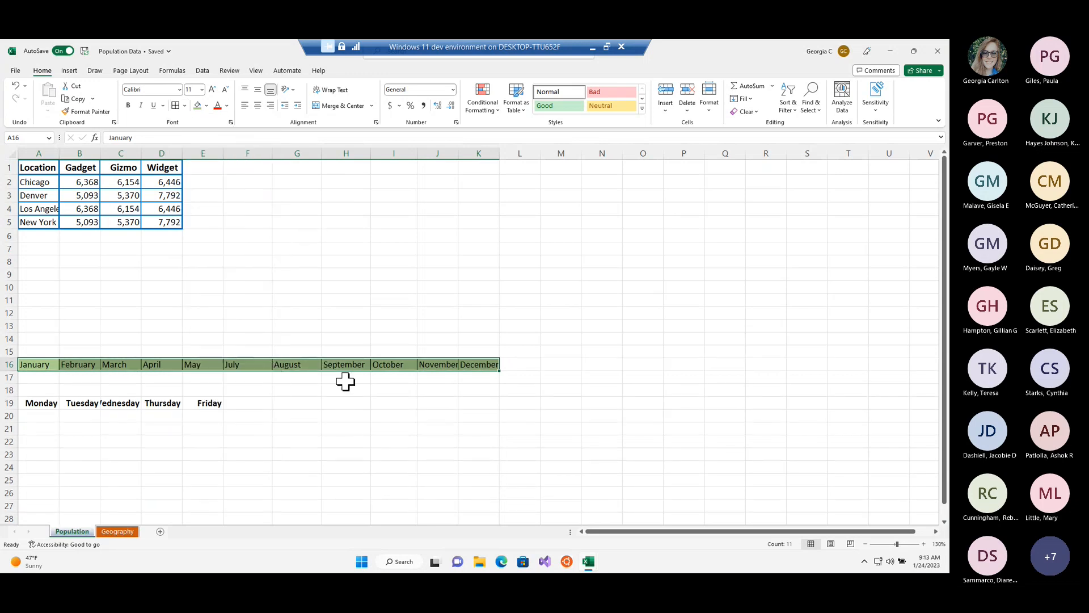
click(380, 402)
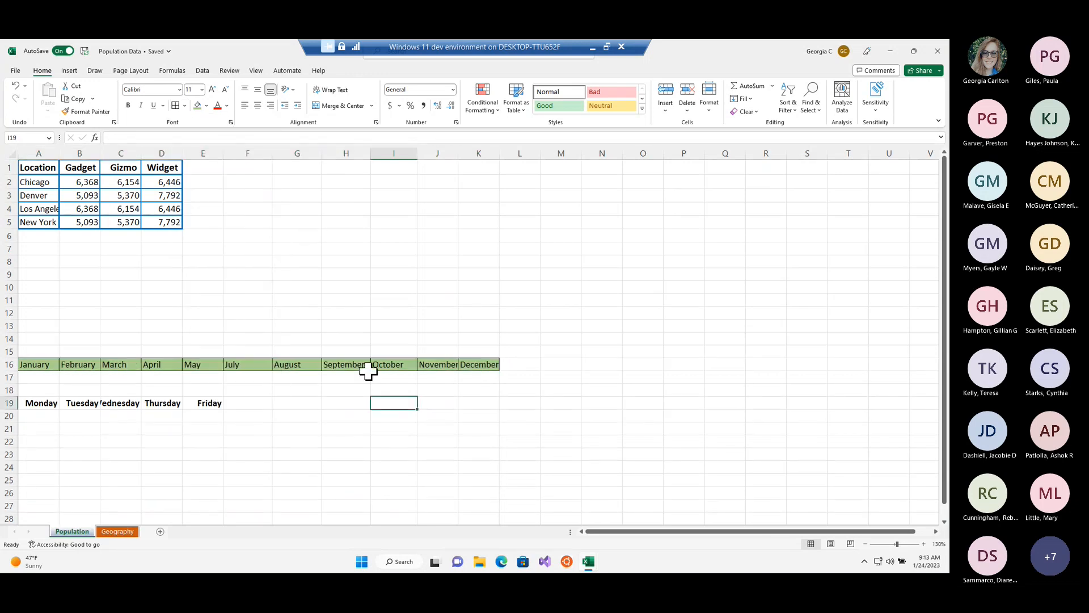
Add Thick Outside Borders around the months in A16:K16 and widen columns J and K to fit November and December
click(479, 364)
shift+click(29, 364)
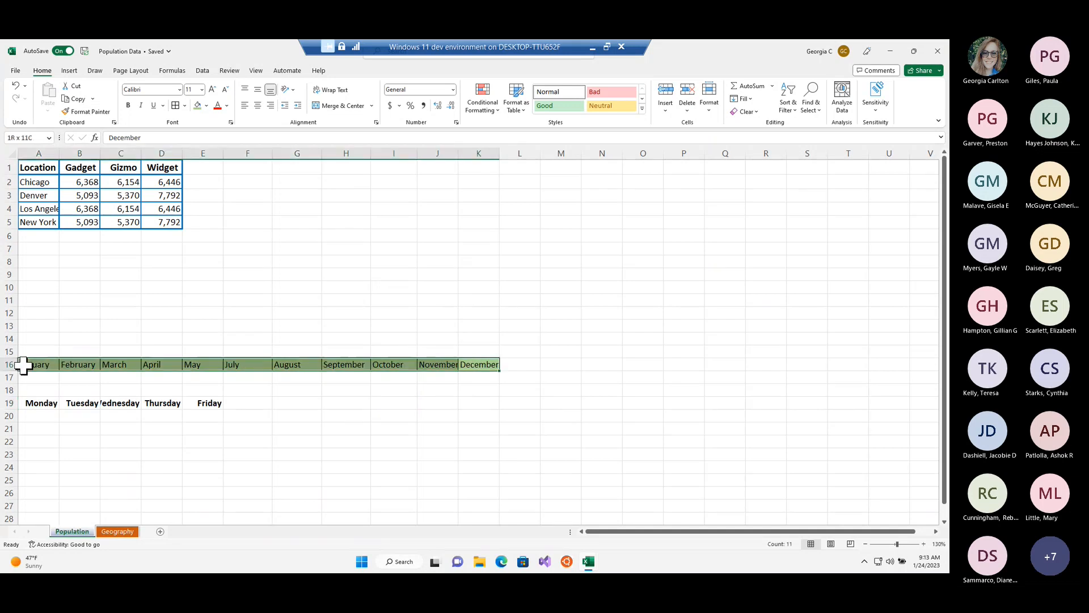
click(186, 106)
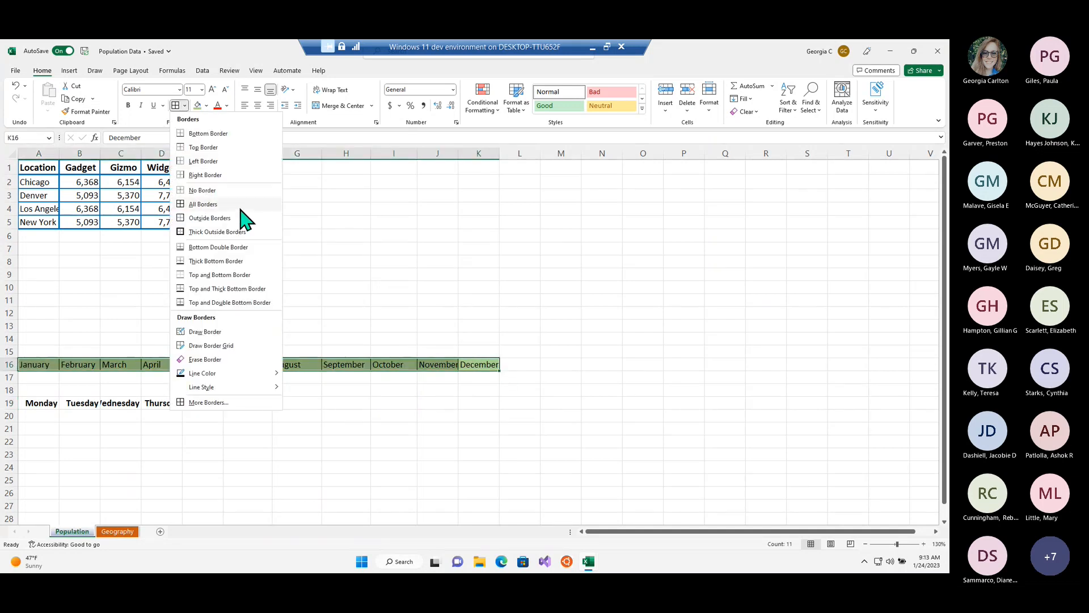
click(250, 237)
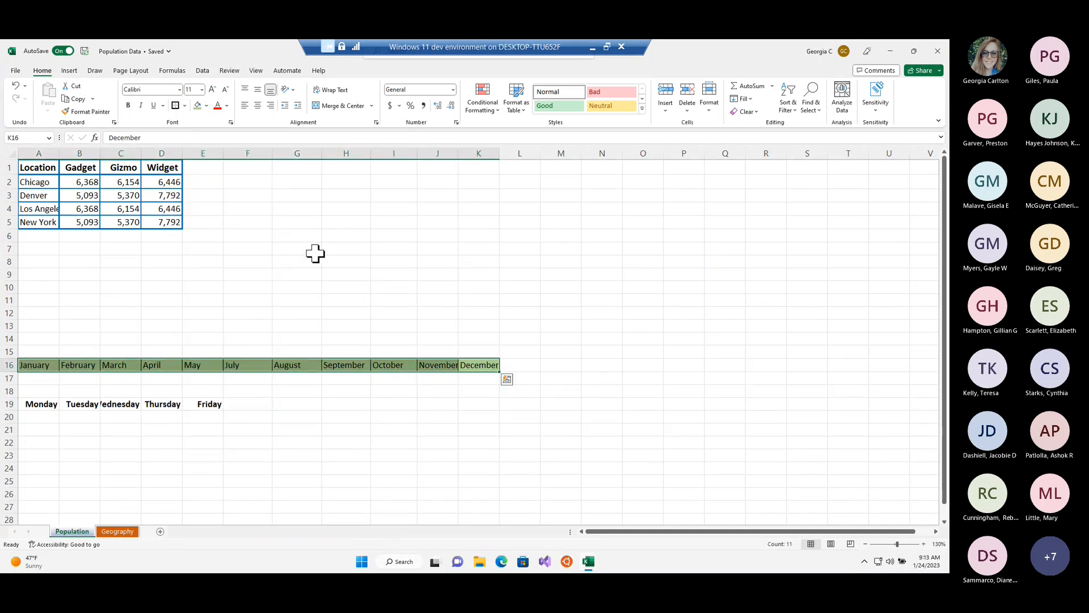
click(645, 367)
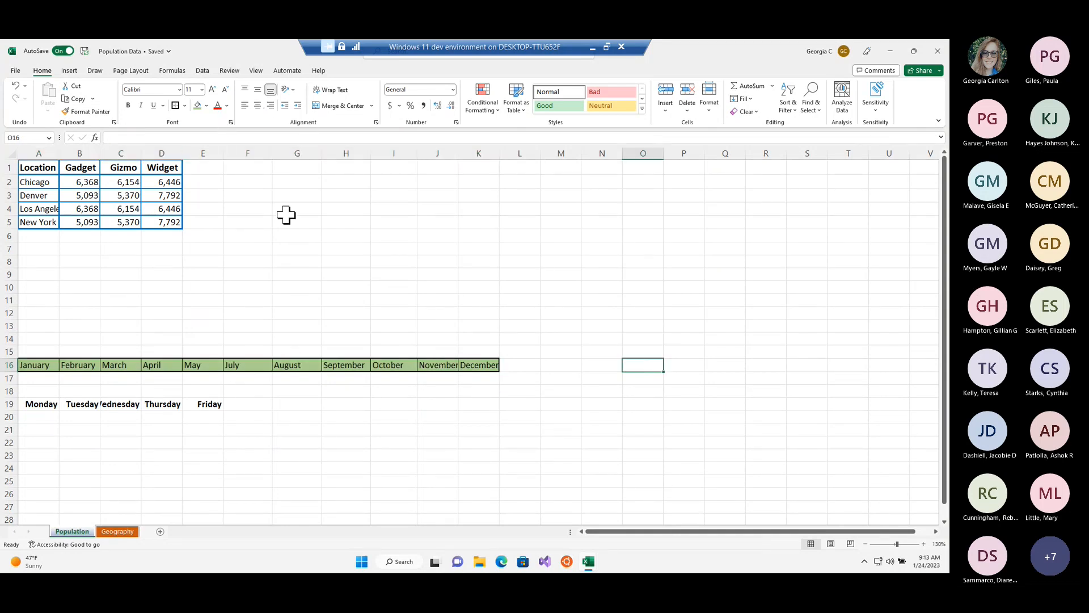
drag(498, 153, 466, 155)
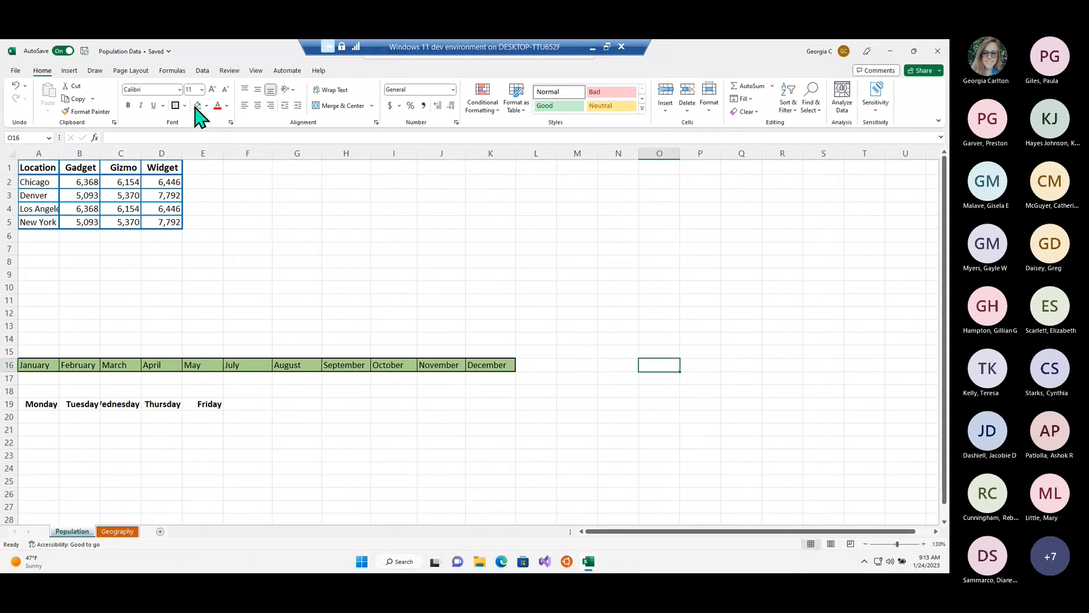
View the available font colors without choosing one
click(226, 105)
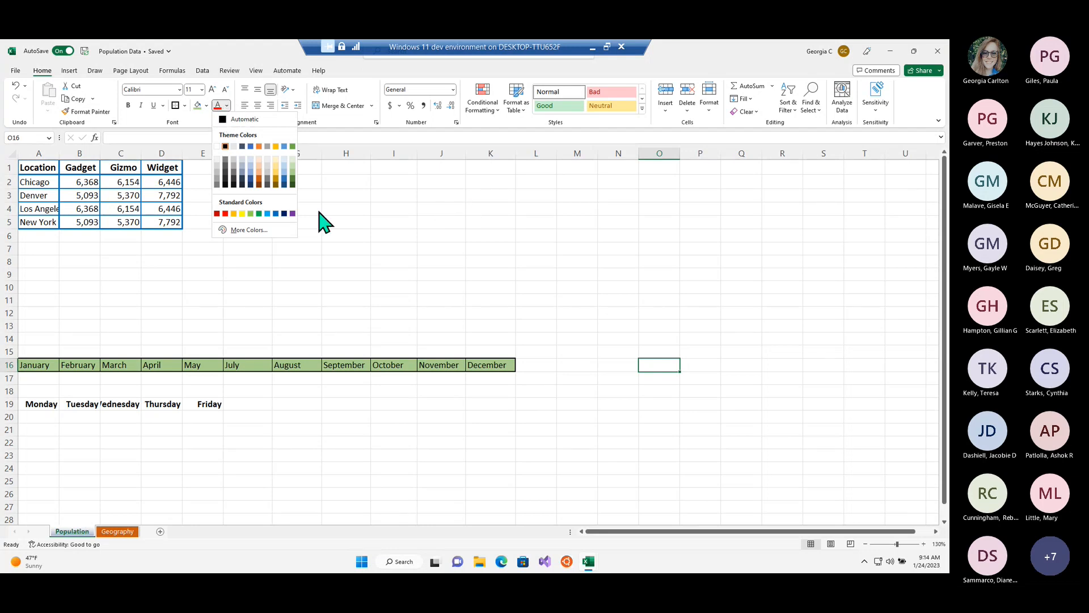
click(333, 121)
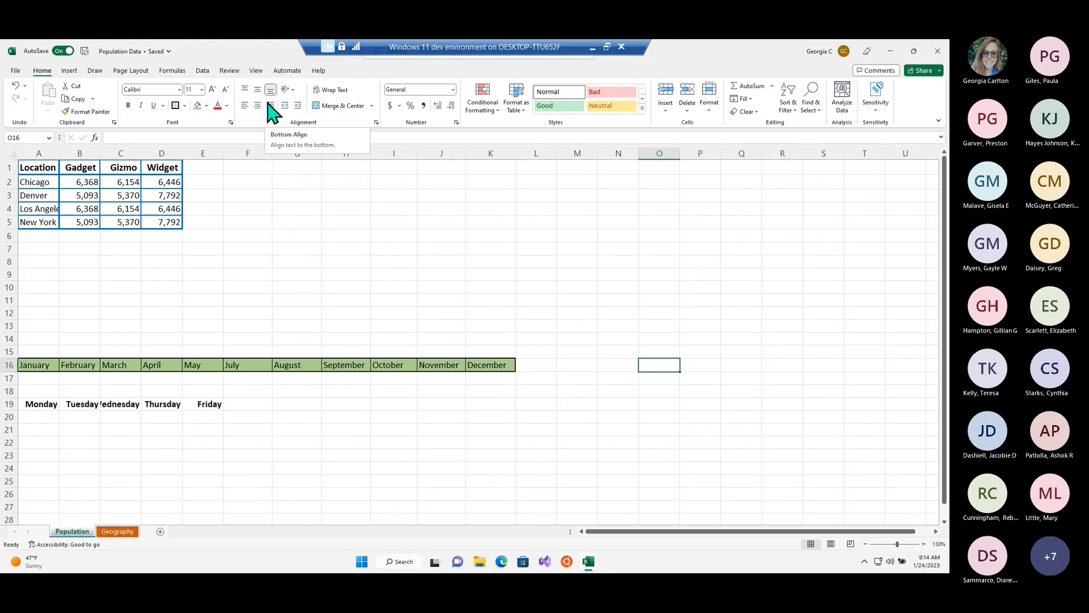
Center the month names horizontally in A16:K16, trying left and center alignment on the empty cell O16 first
click(247, 106)
click(257, 106)
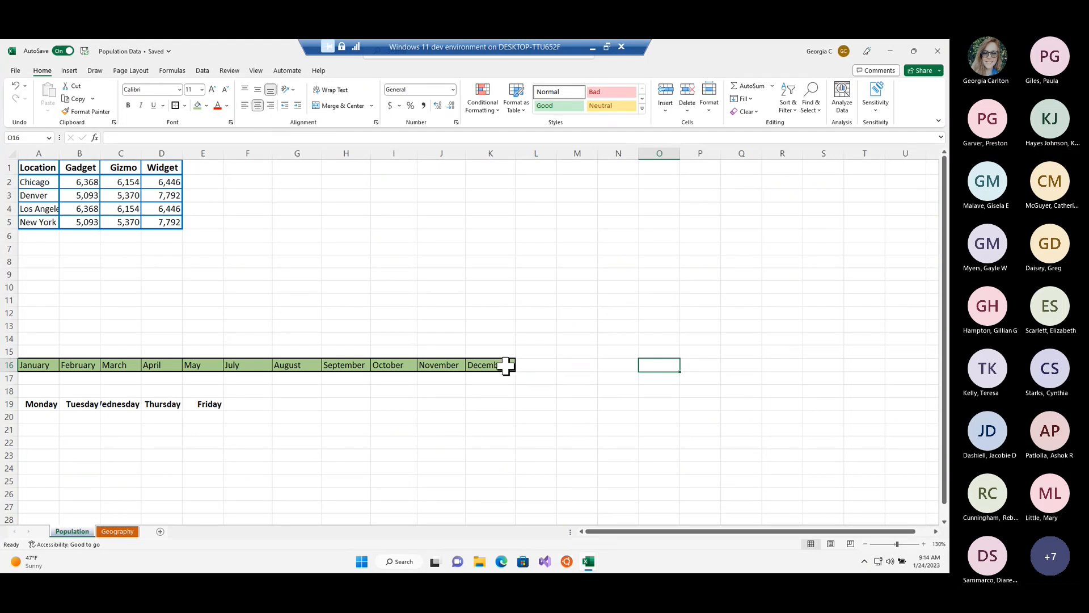
drag(503, 363, 335, 347)
drag(38, 366, 477, 362)
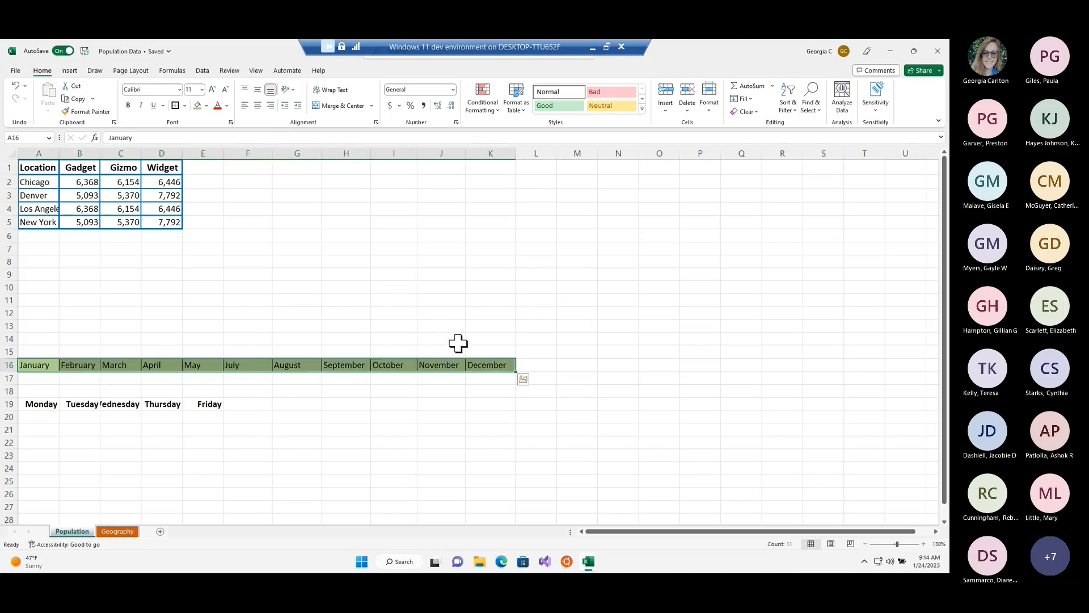
click(260, 107)
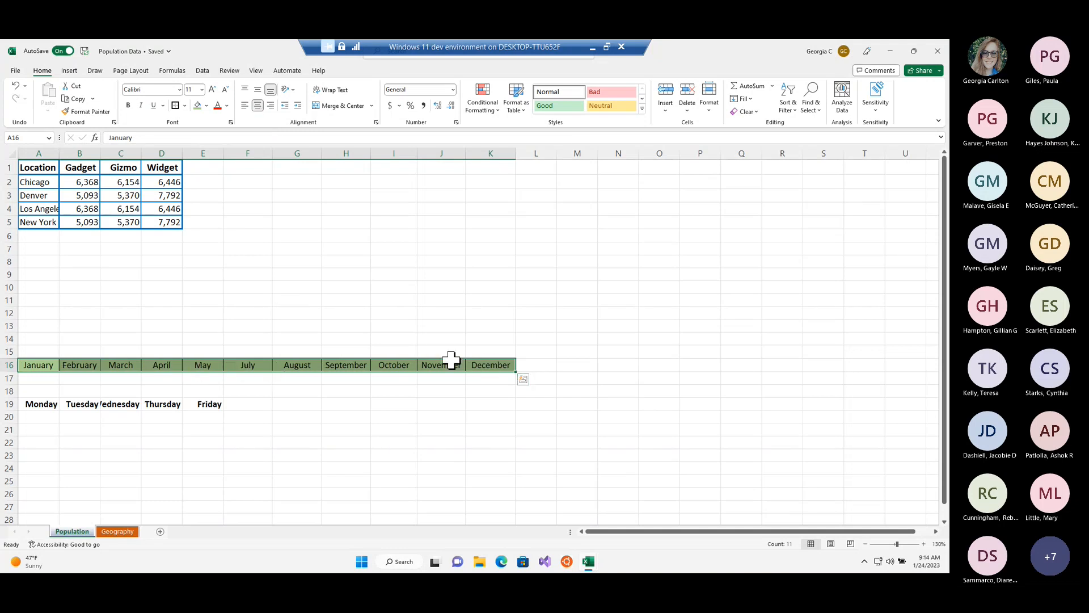
click(471, 403)
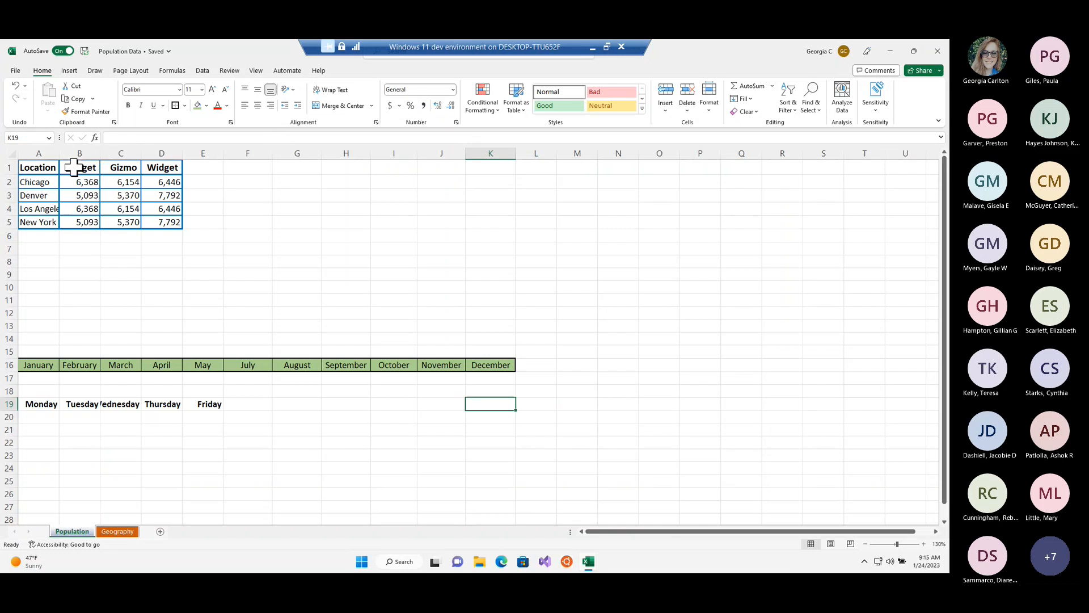
View the available number formats for the product figures in B2:D5 without choosing one
drag(74, 168, 135, 220)
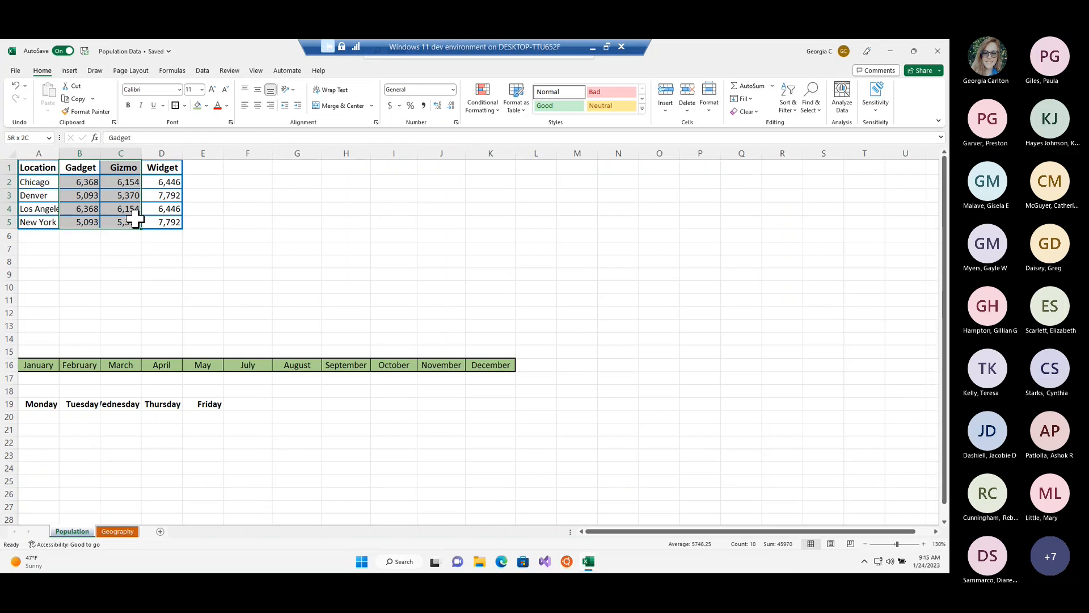
click(171, 182)
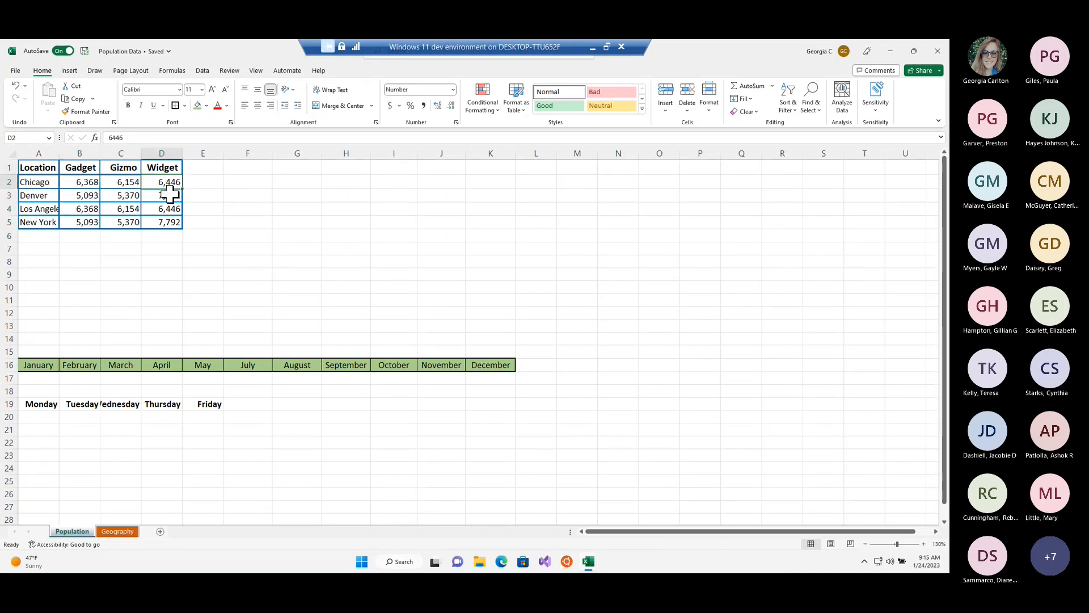
shift+click(85, 222)
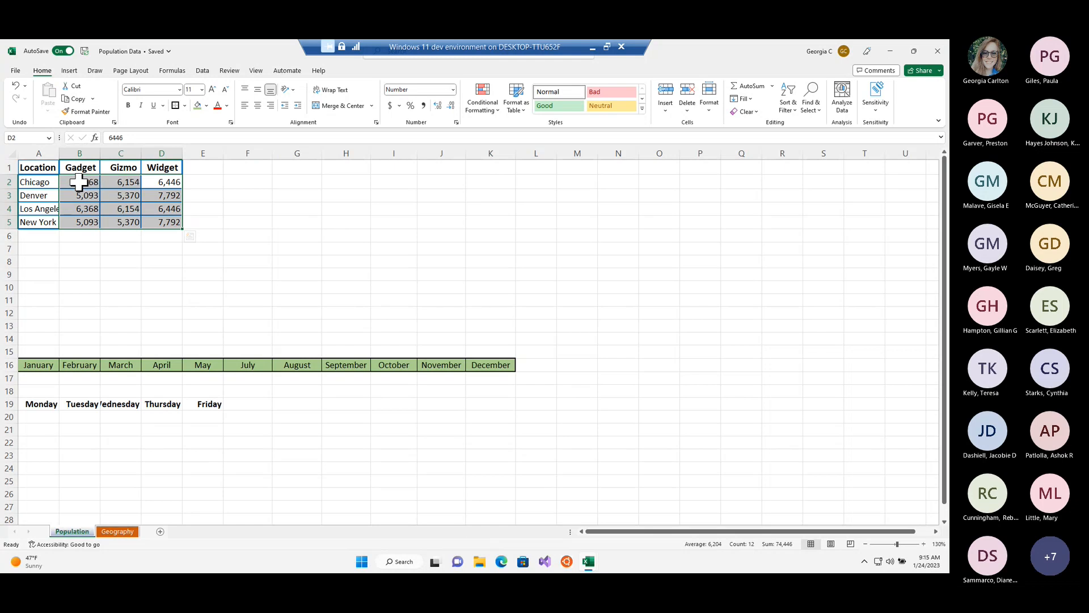
click(453, 89)
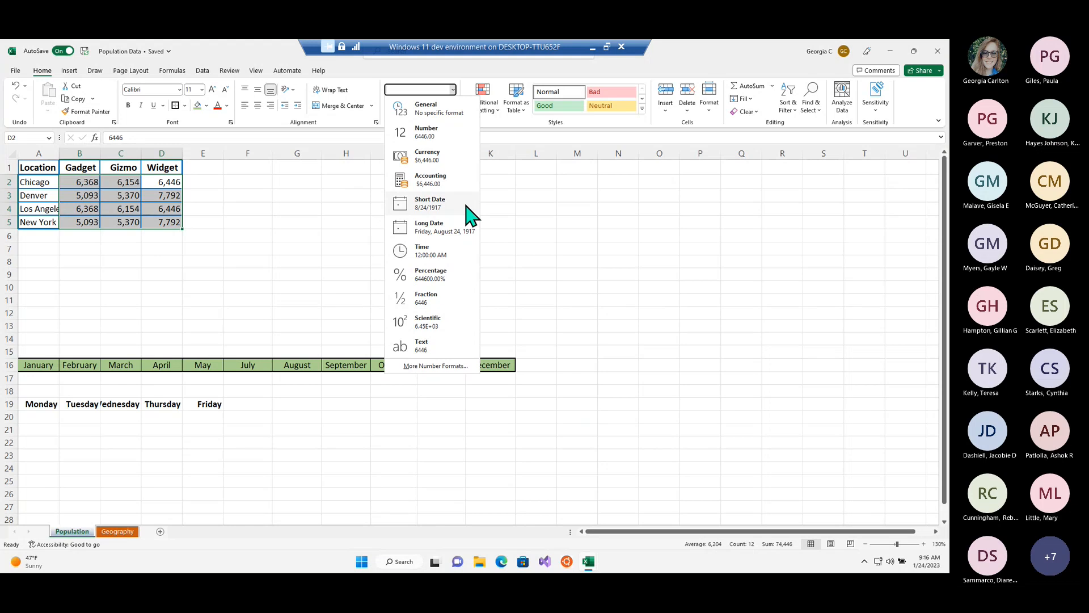
click(522, 218)
Enter the dates 12-21-2022 in K17 and 12/22/2022 in K18, below December
click(491, 377)
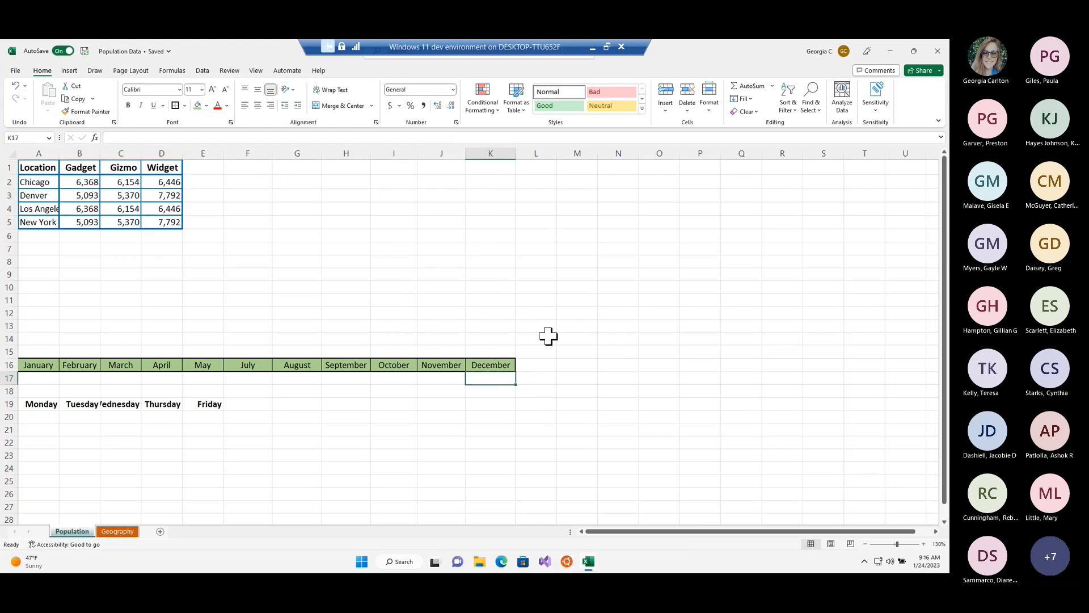
text(12)
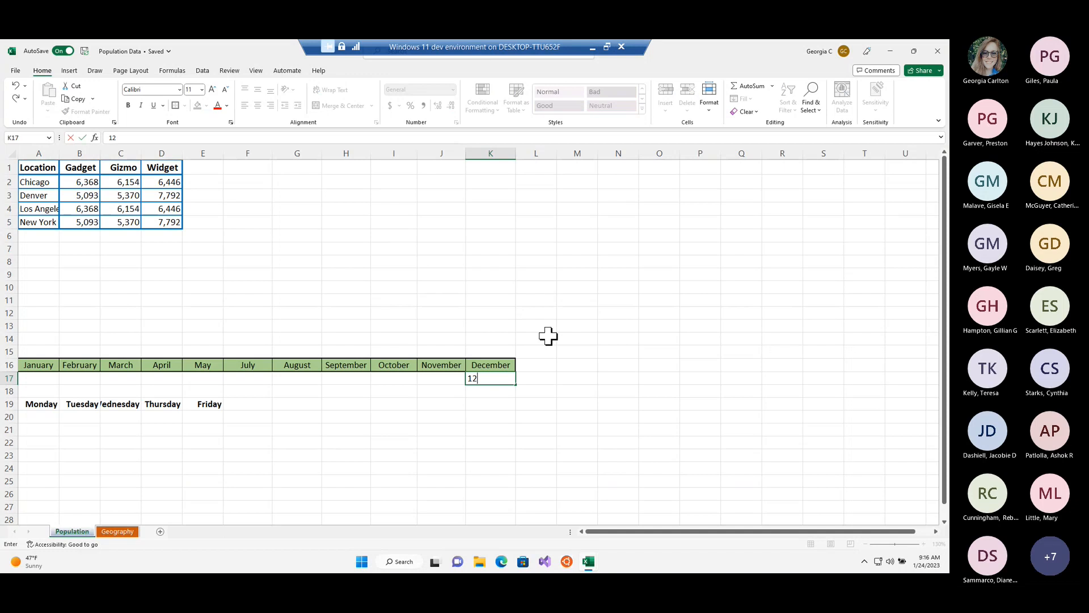
text(-21-2022)
key(Return)
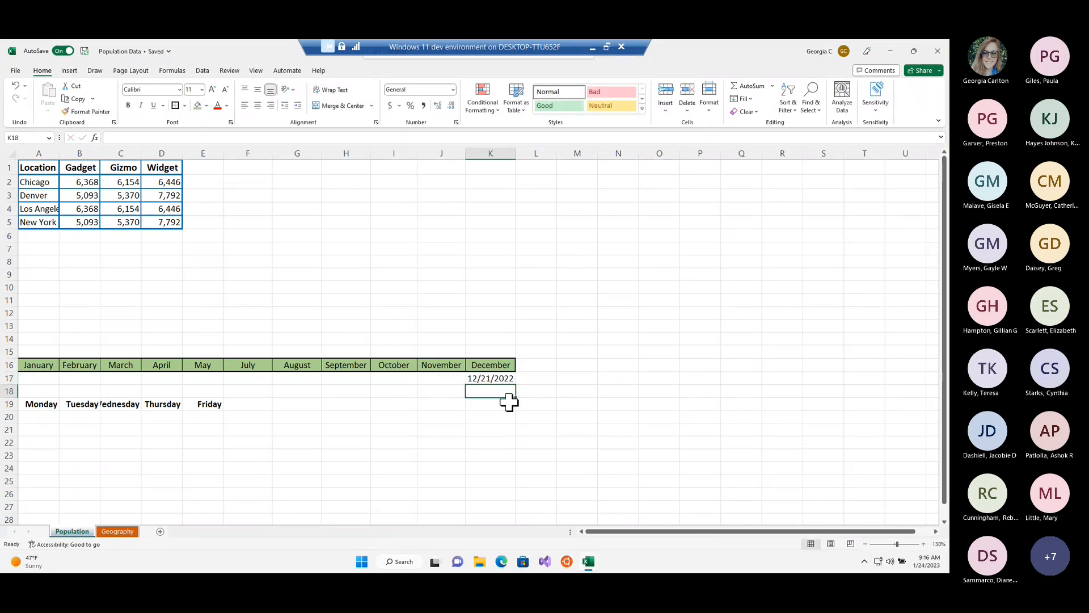
text(12/)
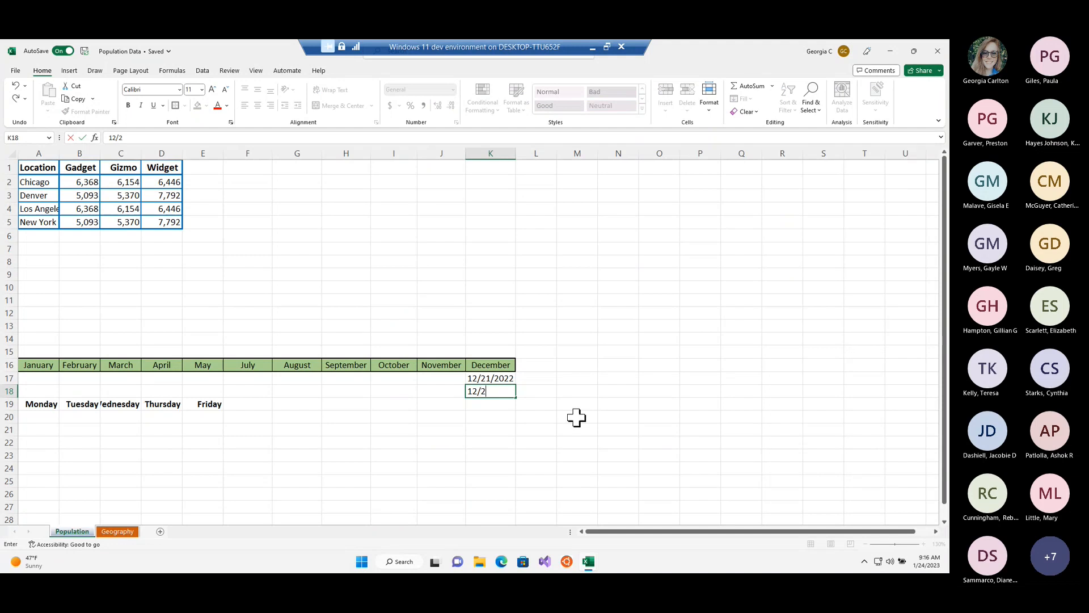
text(22/2022)
click(522, 466)
Format the dates in K17:K18 as Long Date and widen column K to fit them
drag(488, 380, 487, 394)
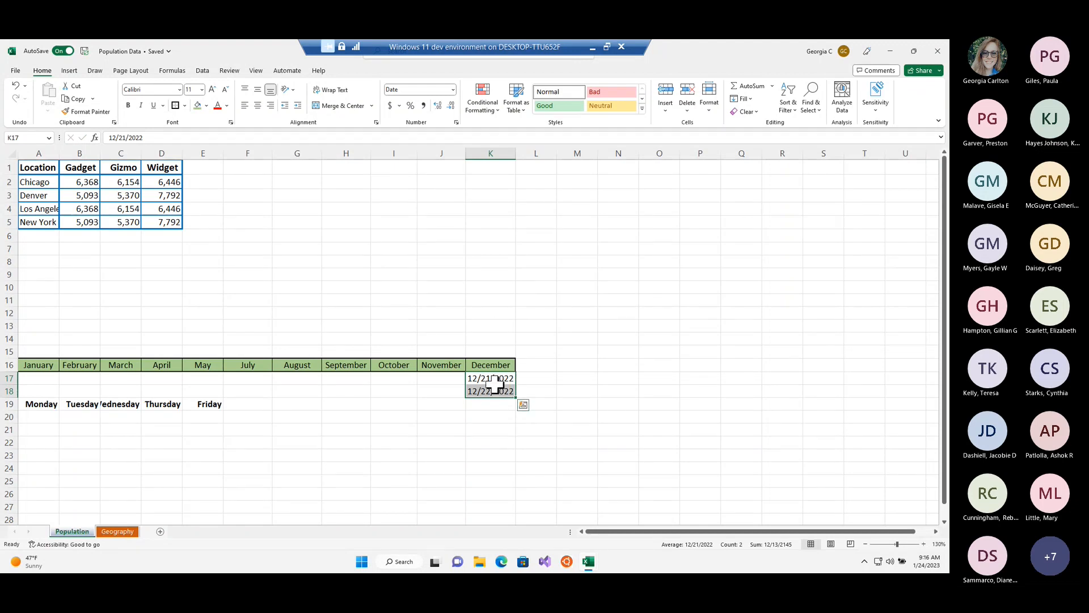
click(454, 90)
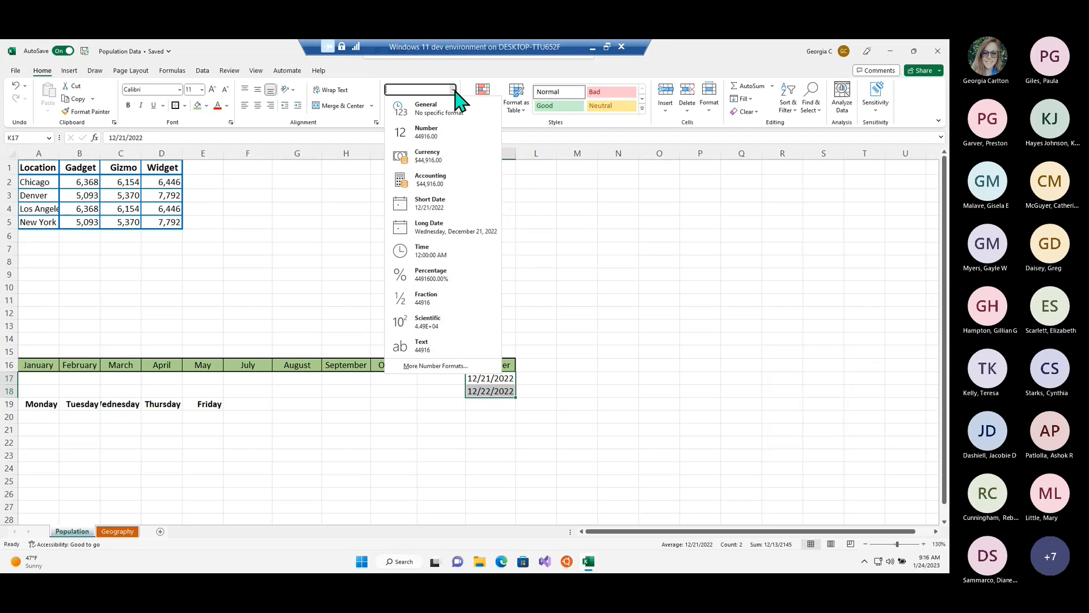
click(435, 228)
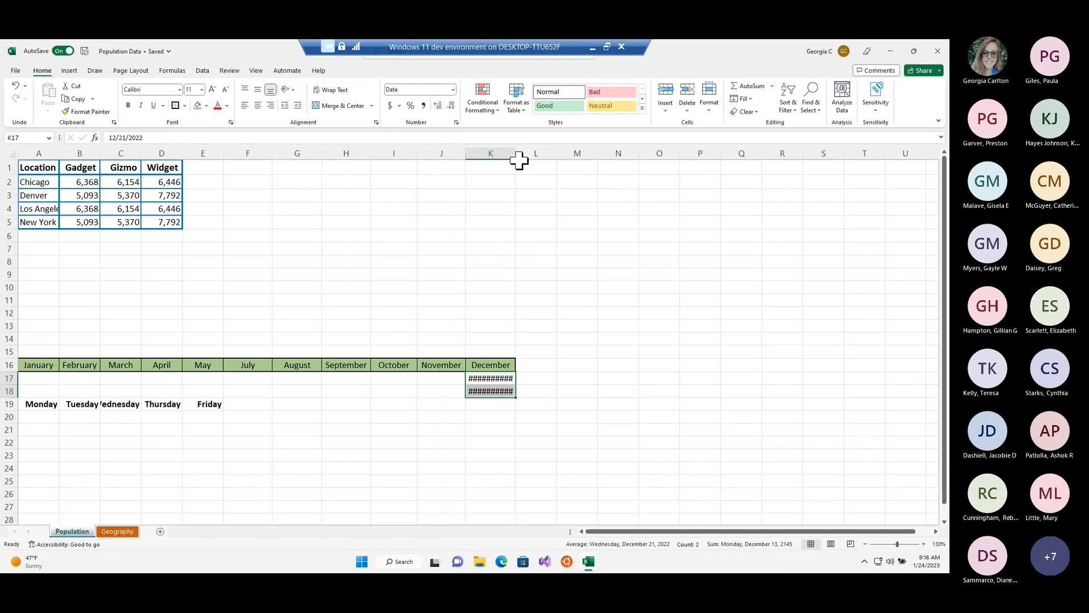
drag(515, 153, 515, 152)
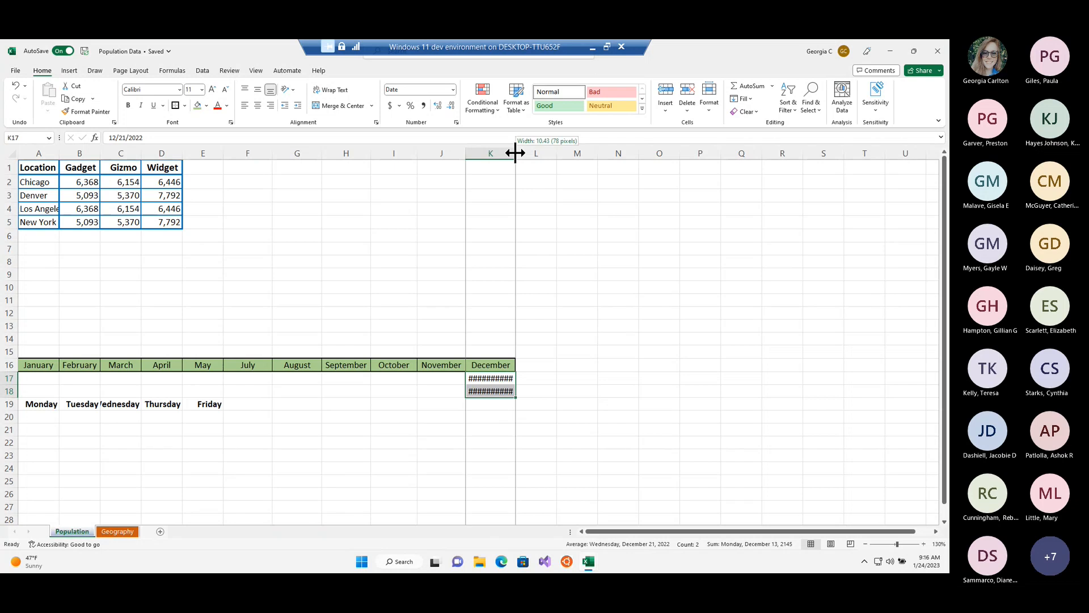
drag(515, 153, 595, 155)
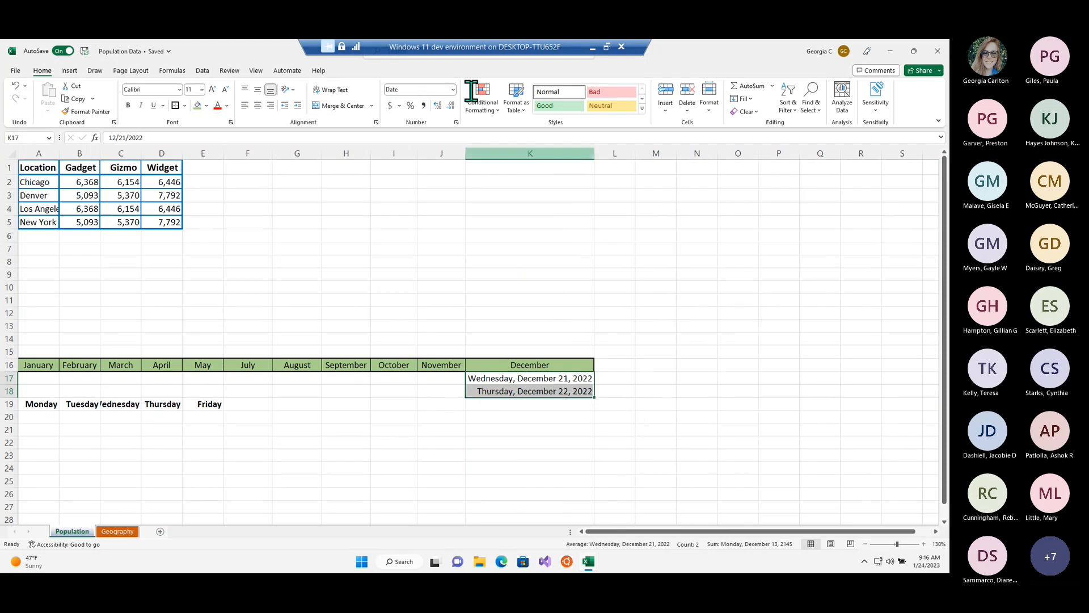
Format the dates in K17:K18 as Short Date, and view the other number formats without choosing one
click(453, 91)
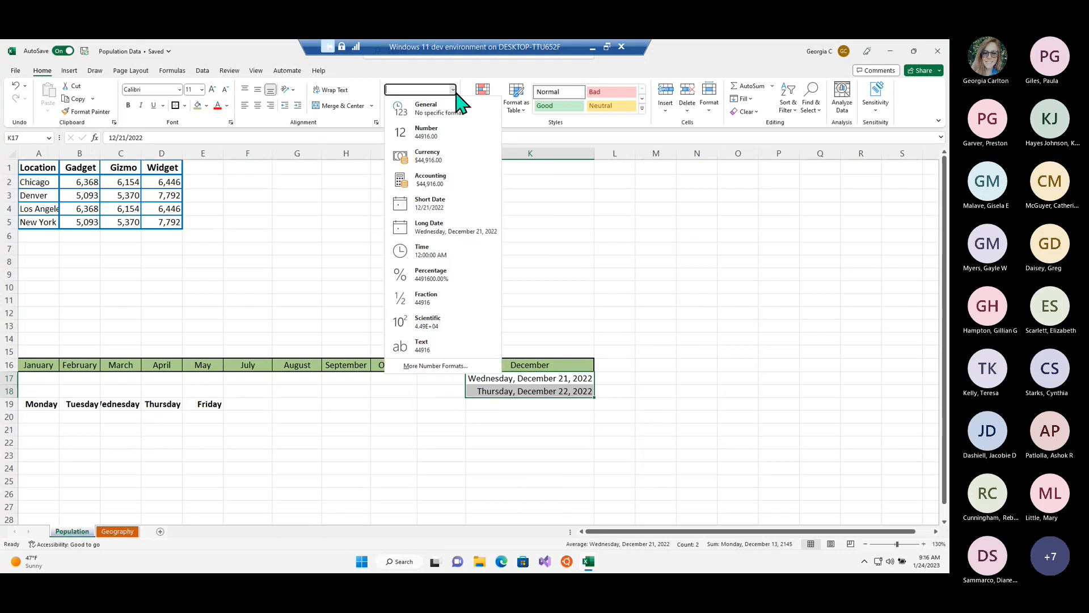
click(448, 206)
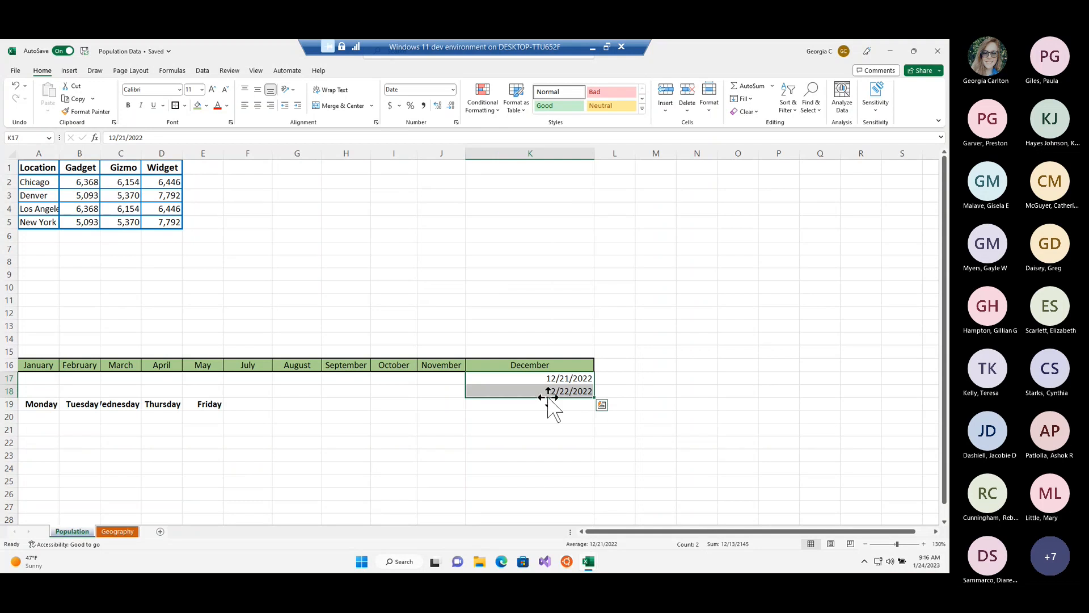
click(453, 90)
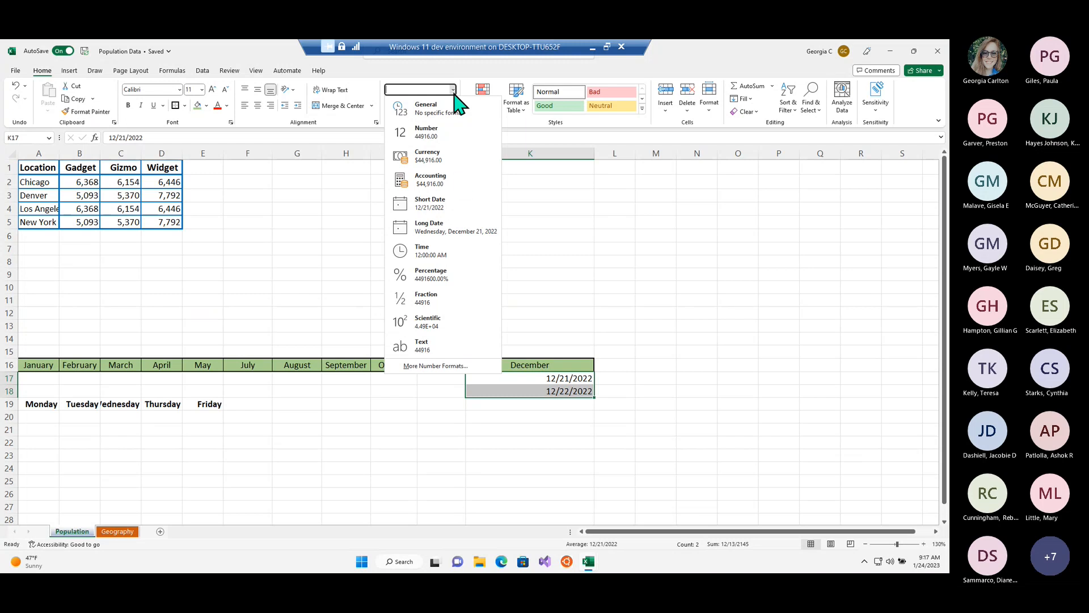
right_click(449, 259)
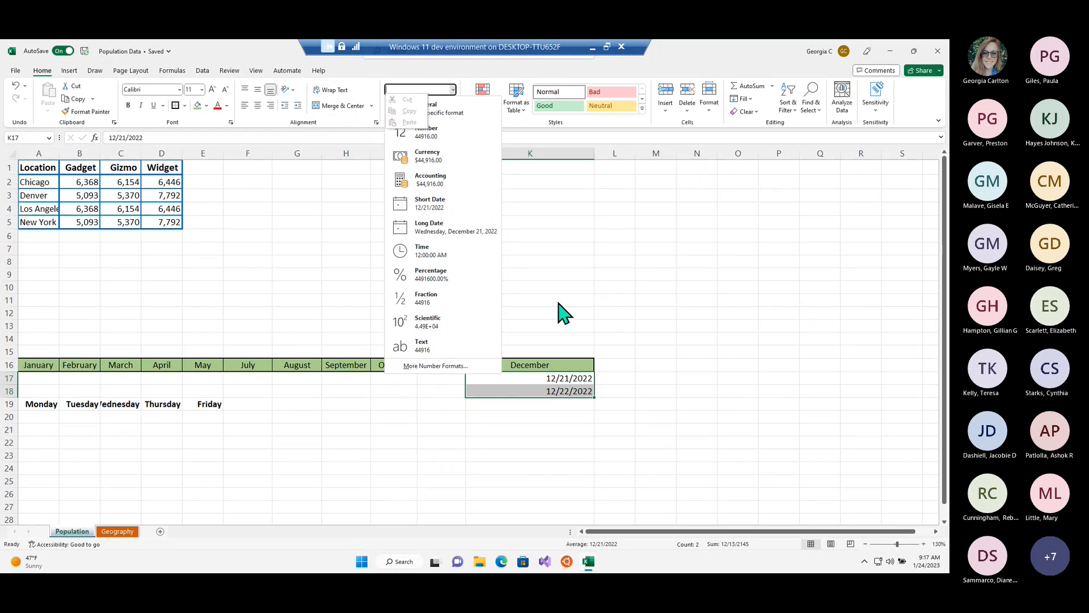
click(411, 457)
click(425, 455)
Enter the decimal values .05, .06, .07 and .08 in cells J2 to J5
click(445, 181)
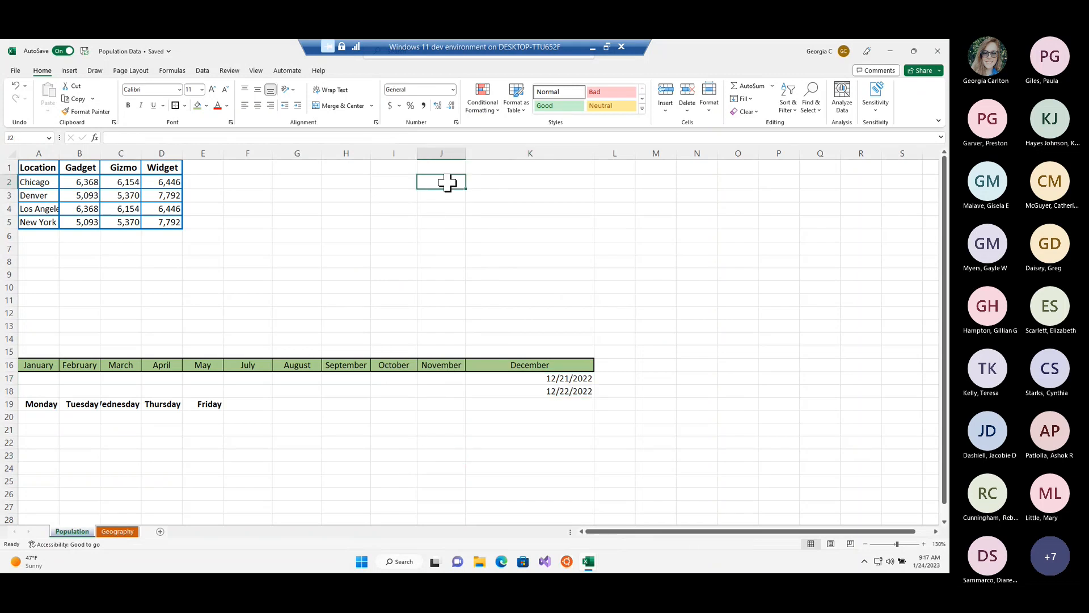
key(F2)
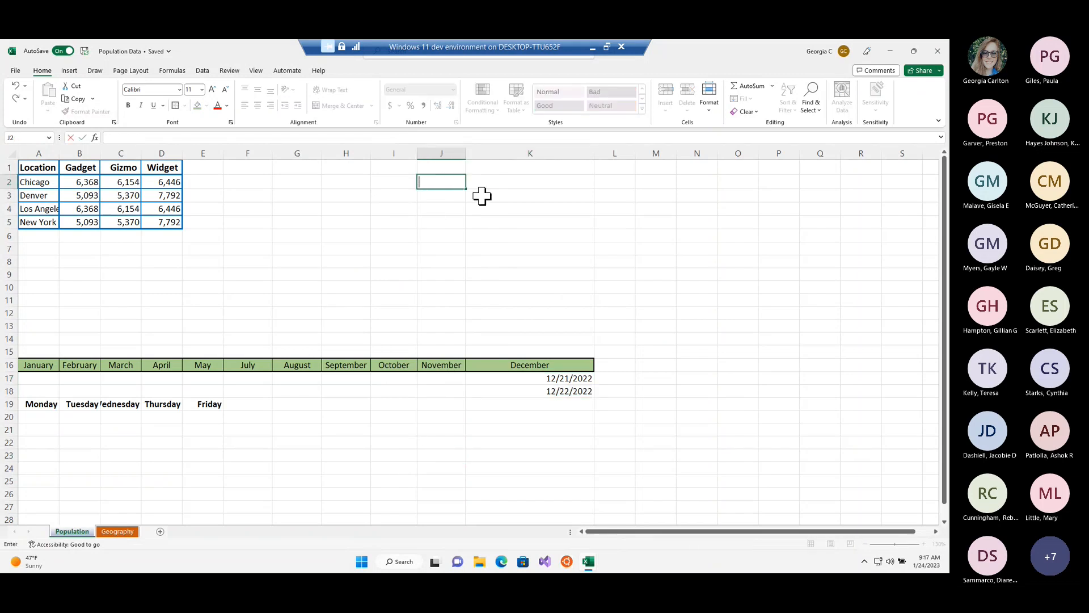
text(.05)
key(Return)
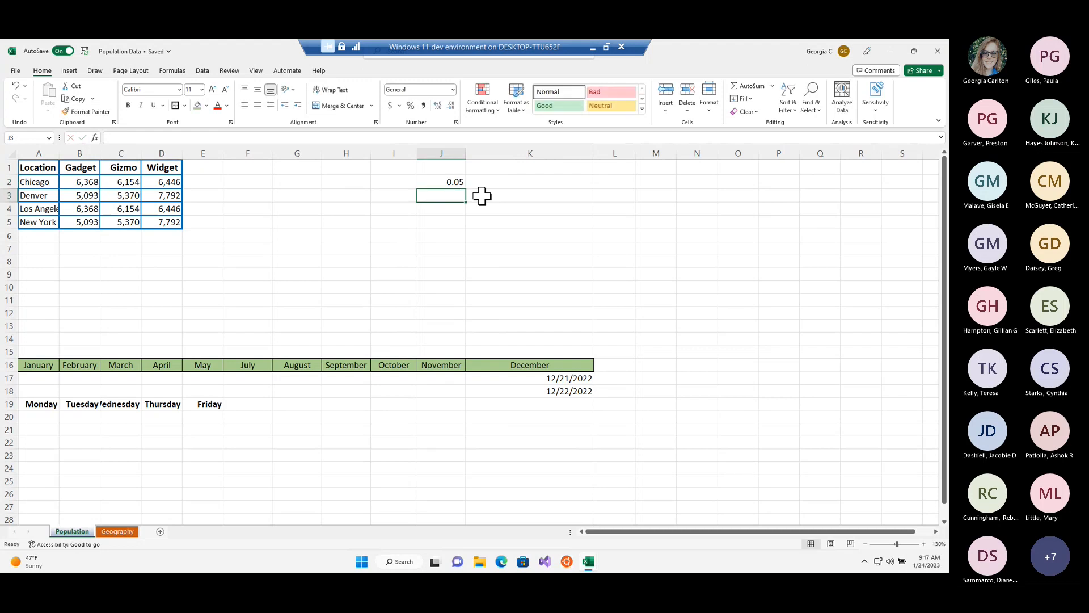
text(.06)
key(Return)
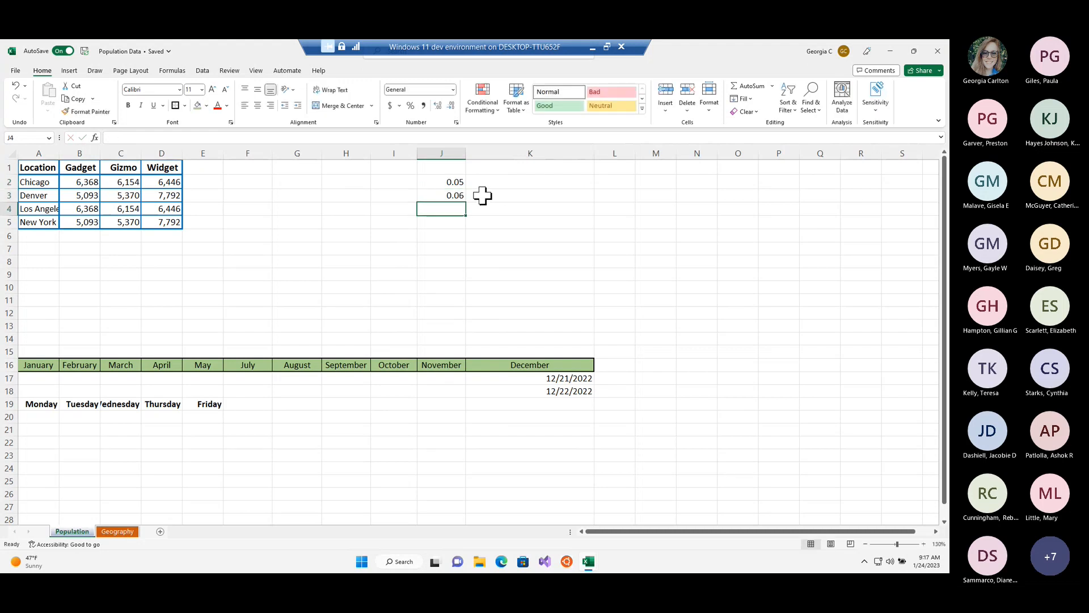
text(.07)
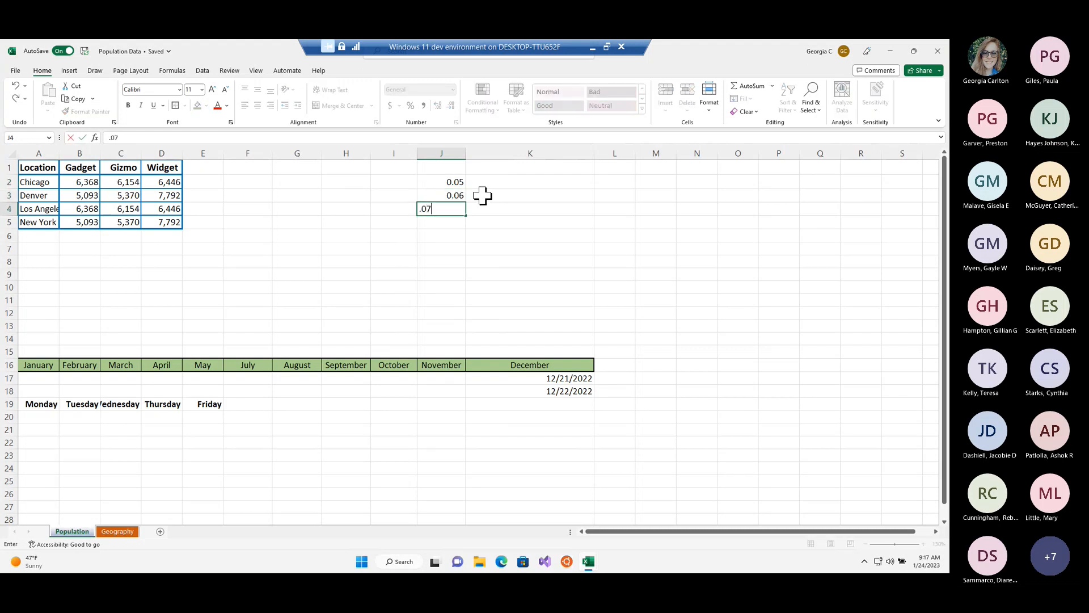
key(Return)
text(.08)
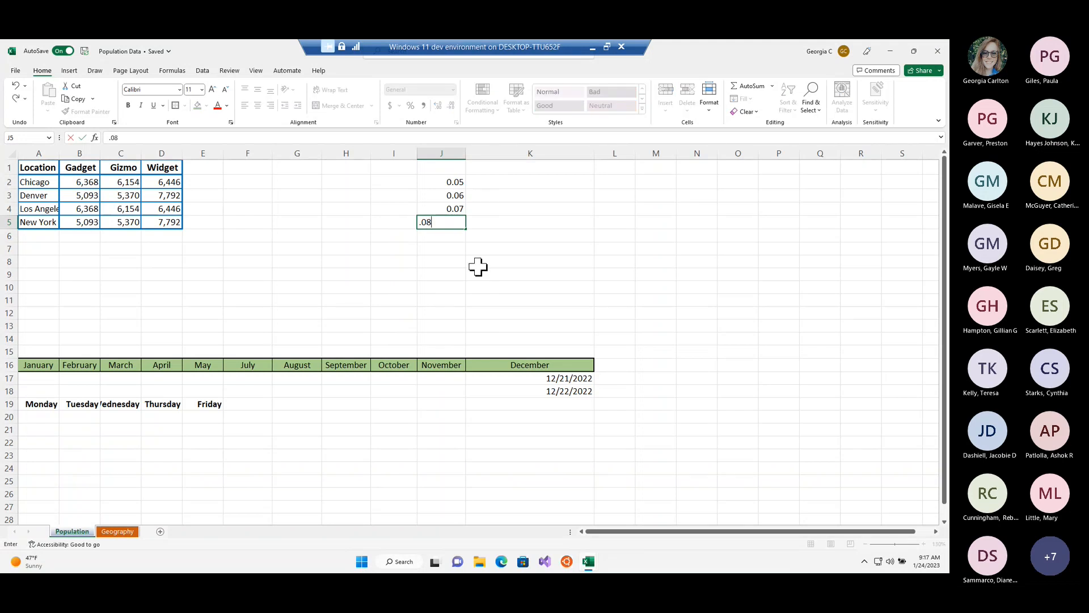
click(478, 267)
Apply the Percentage number format to the decimals in J2:J5
drag(445, 180, 446, 222)
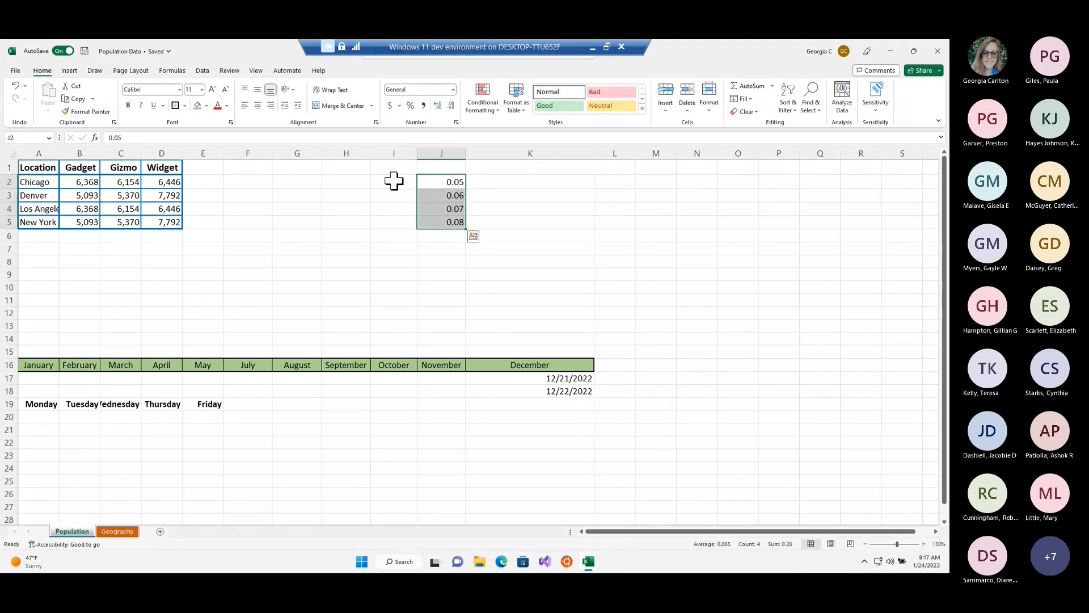
click(452, 91)
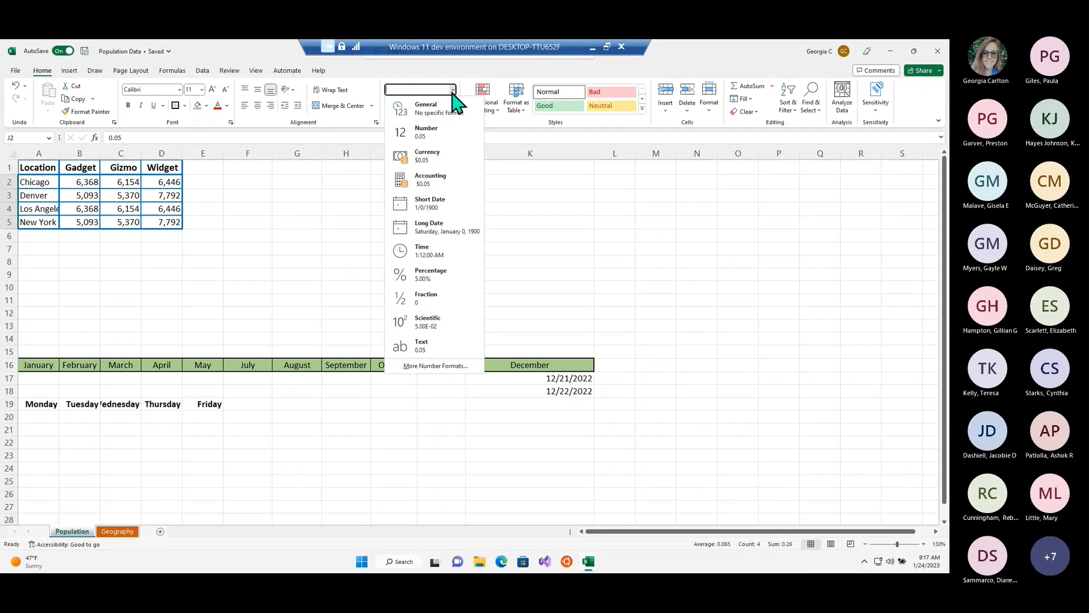
click(527, 165)
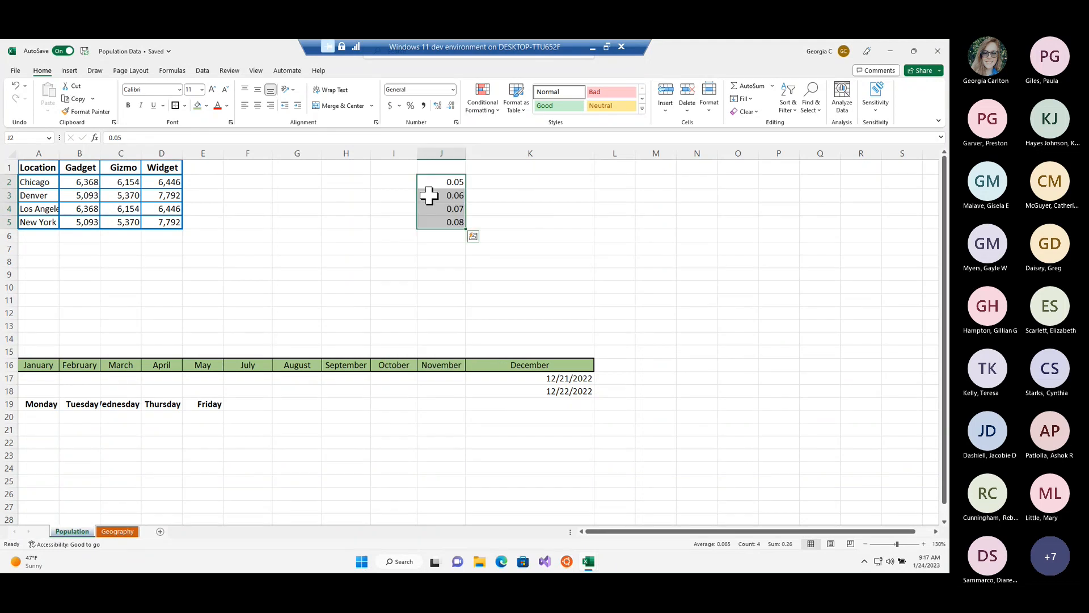
click(452, 89)
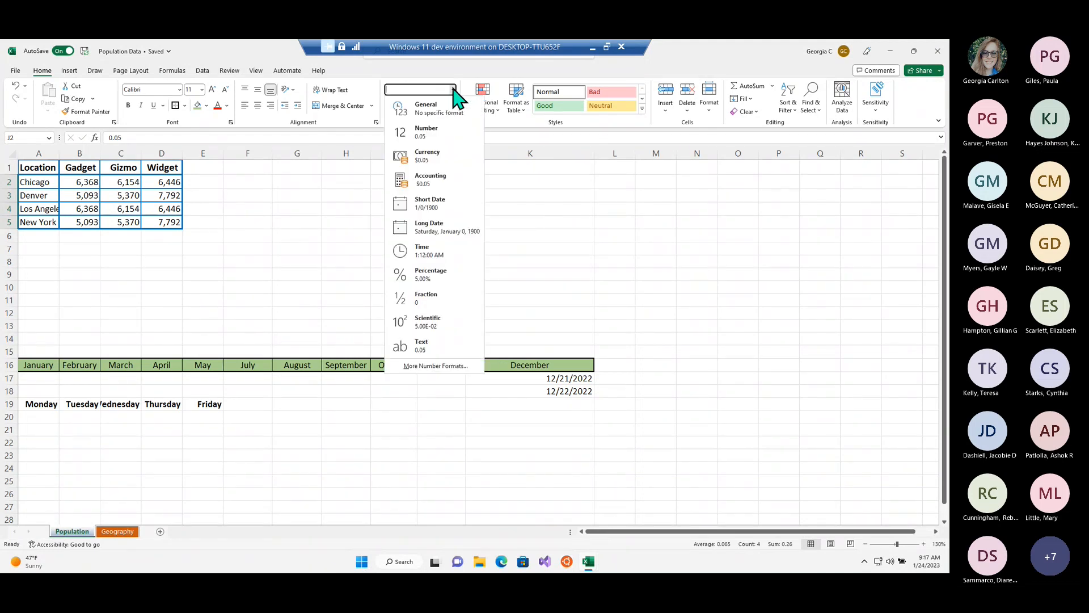
click(444, 275)
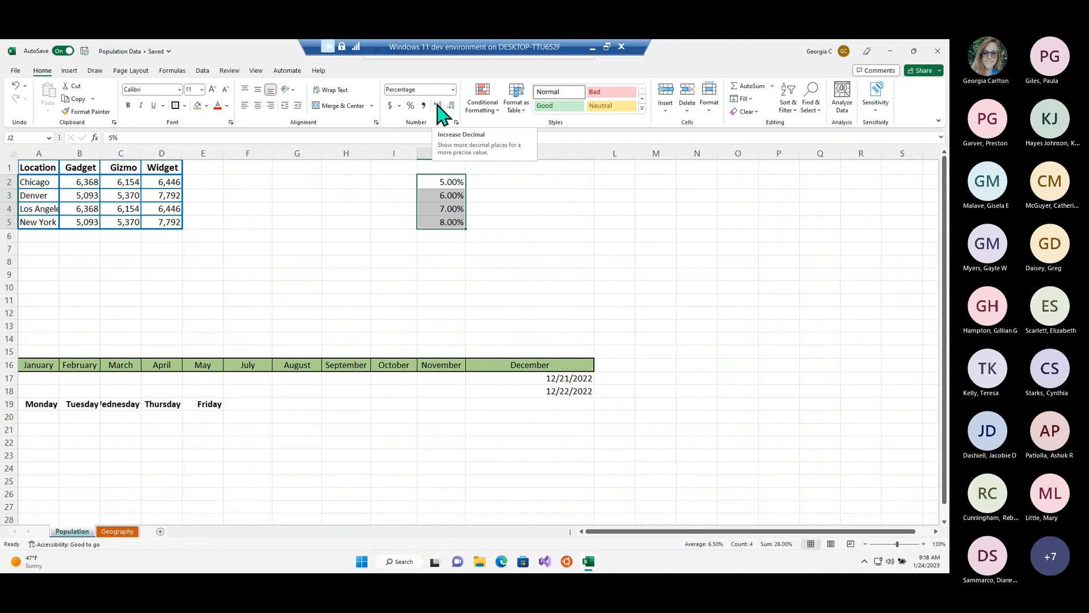
Increase the percentages in J2:J5 to four decimal places, and reduce them to whole percentages without decimals
click(438, 107)
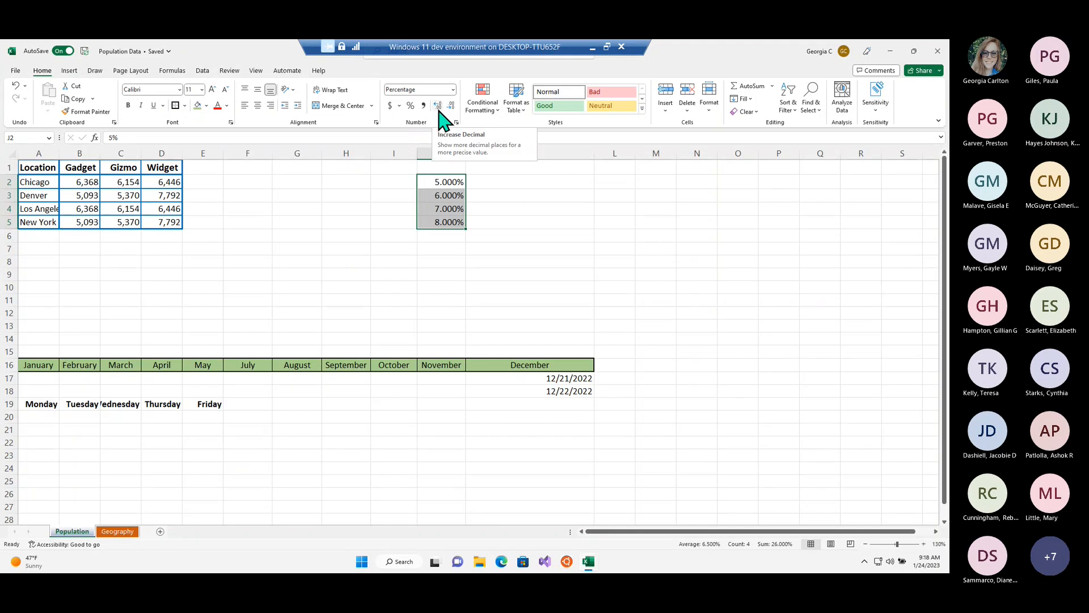
click(439, 106)
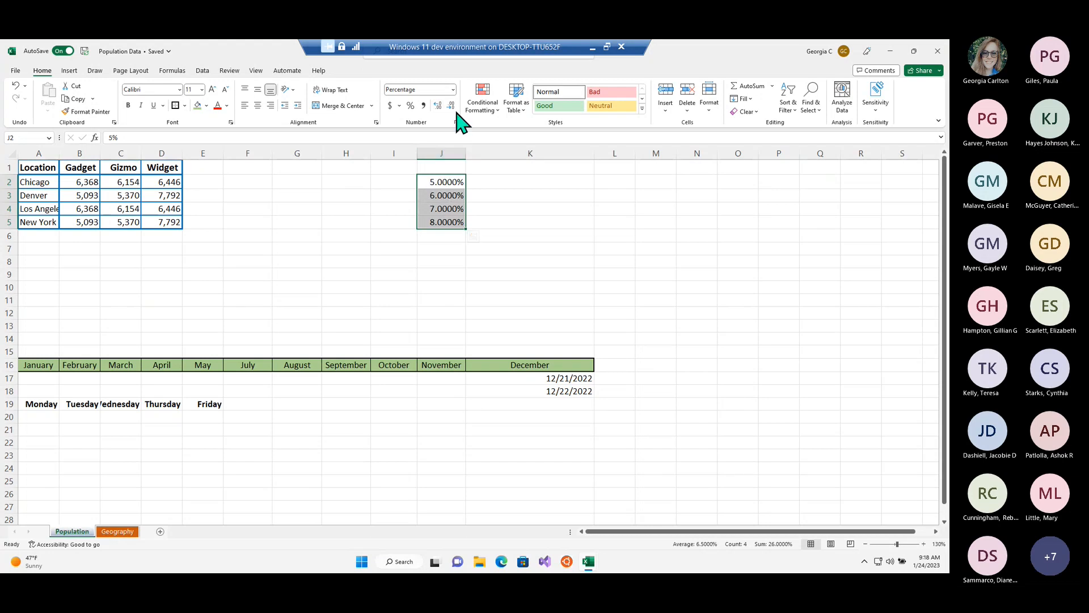
click(451, 106)
click(451, 107)
click(452, 106)
click(452, 107)
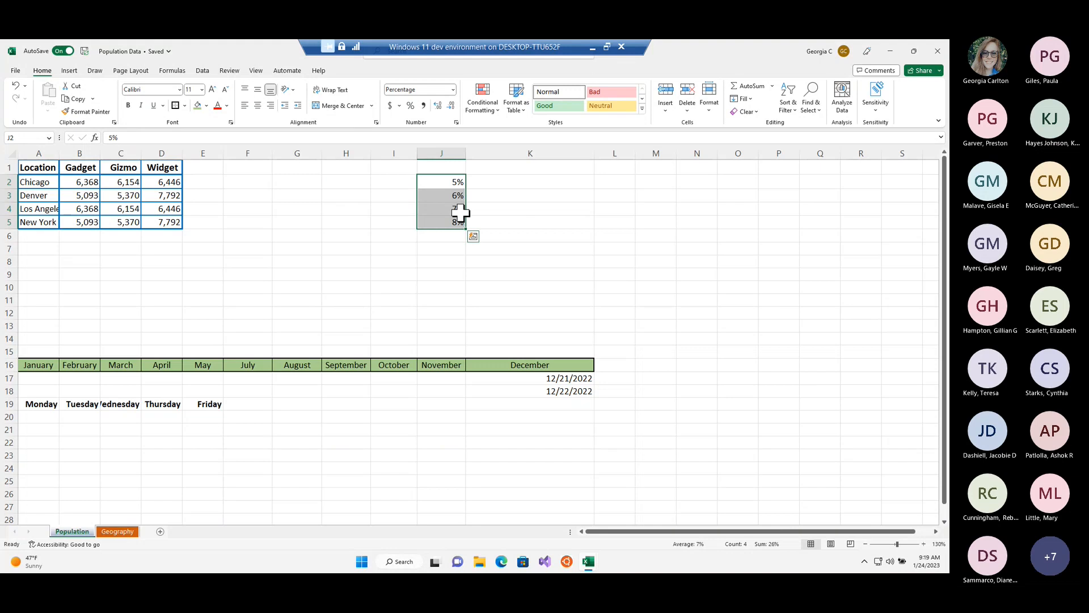
View the accounting currency options and further accounting formats for J2:J5, closing them without applying any
drag(499, 209, 498, 196)
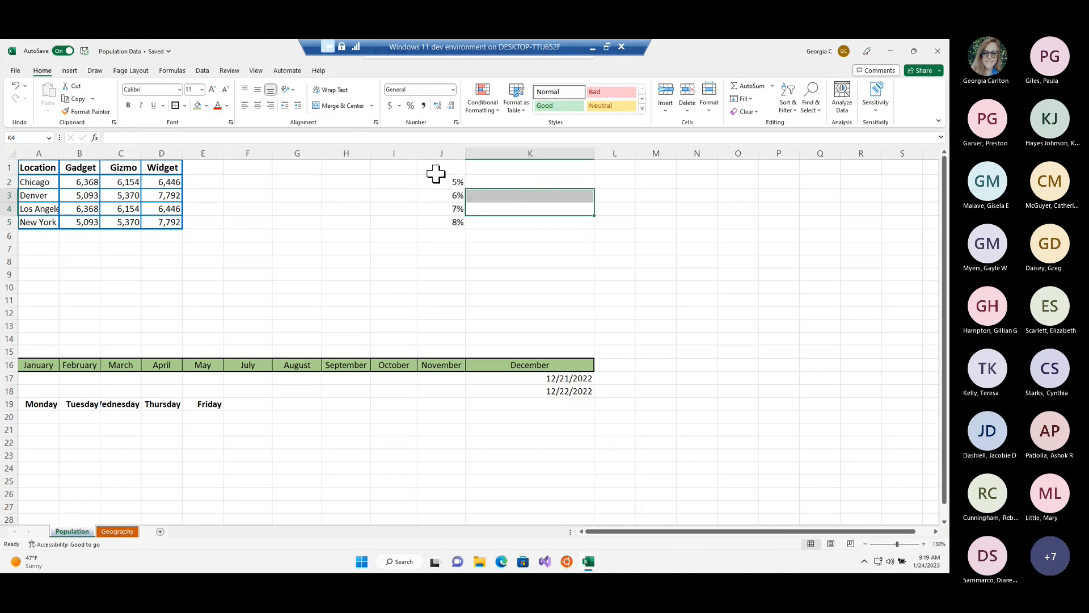
drag(437, 180, 438, 222)
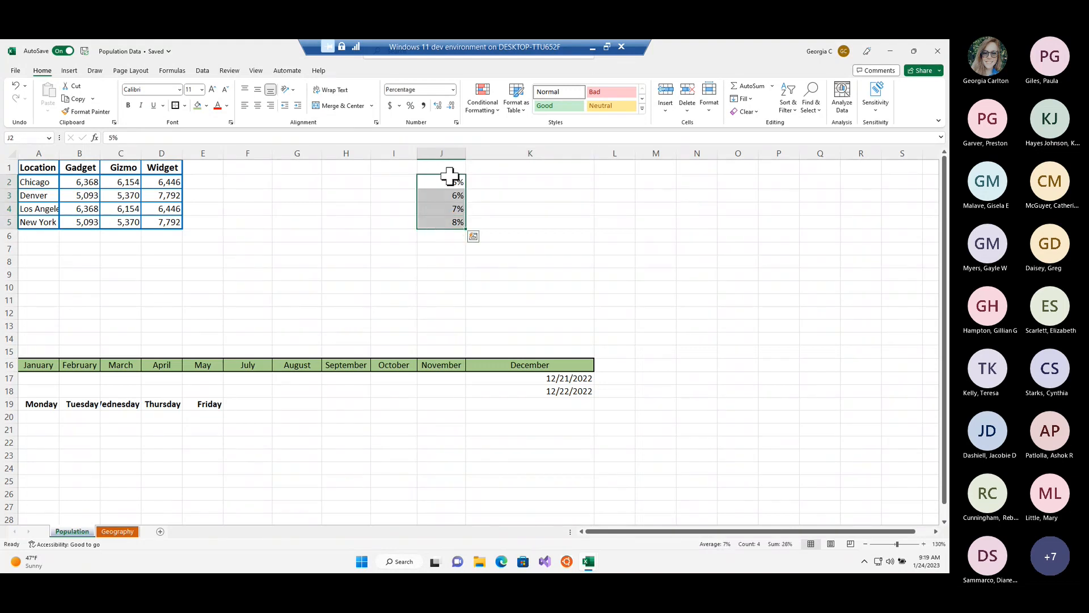
click(400, 106)
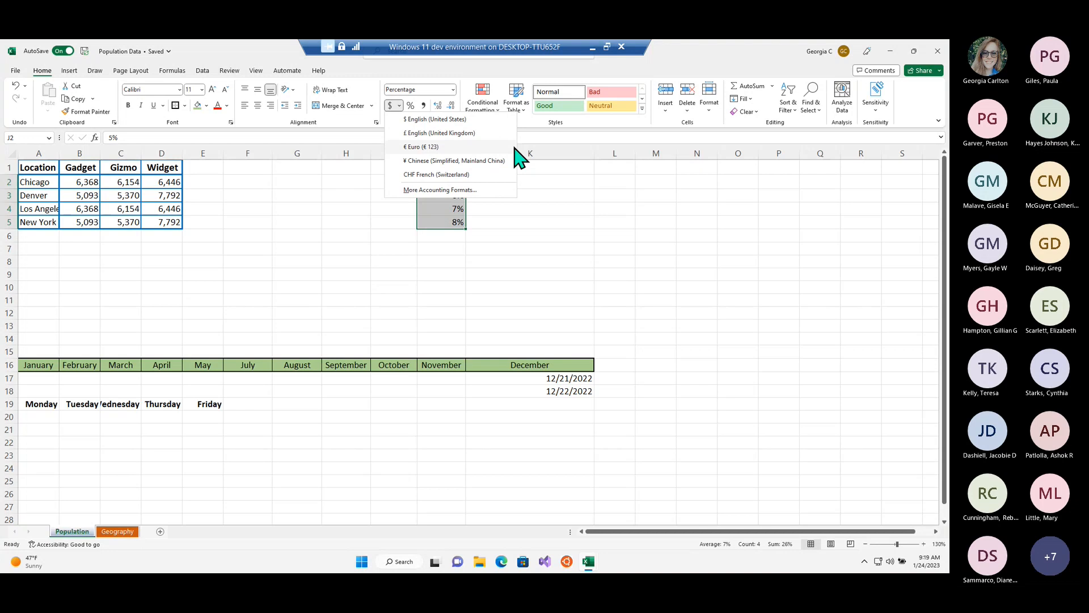
click(471, 190)
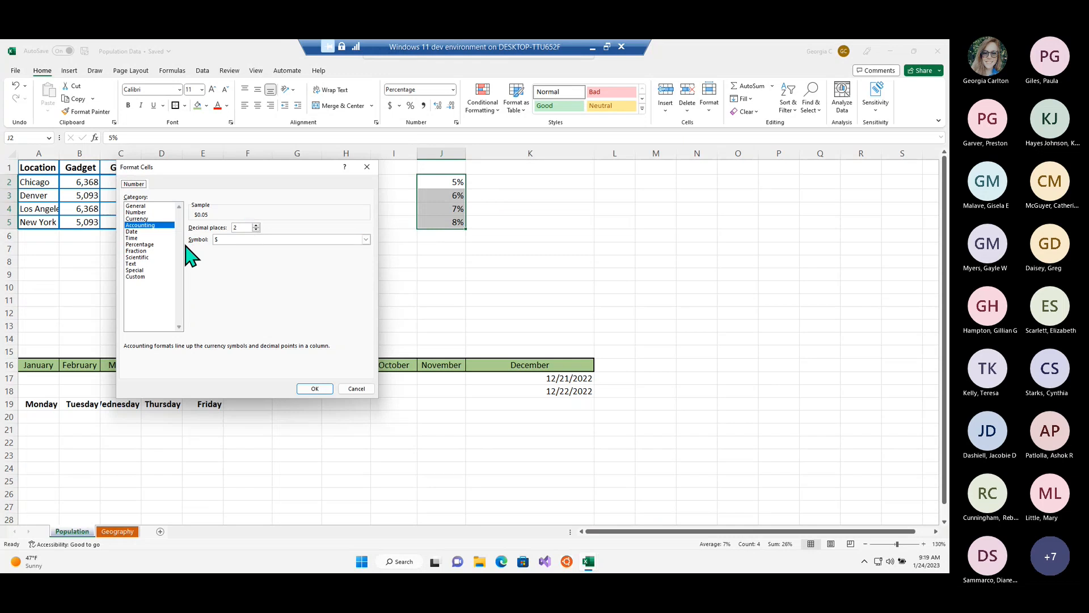
click(367, 167)
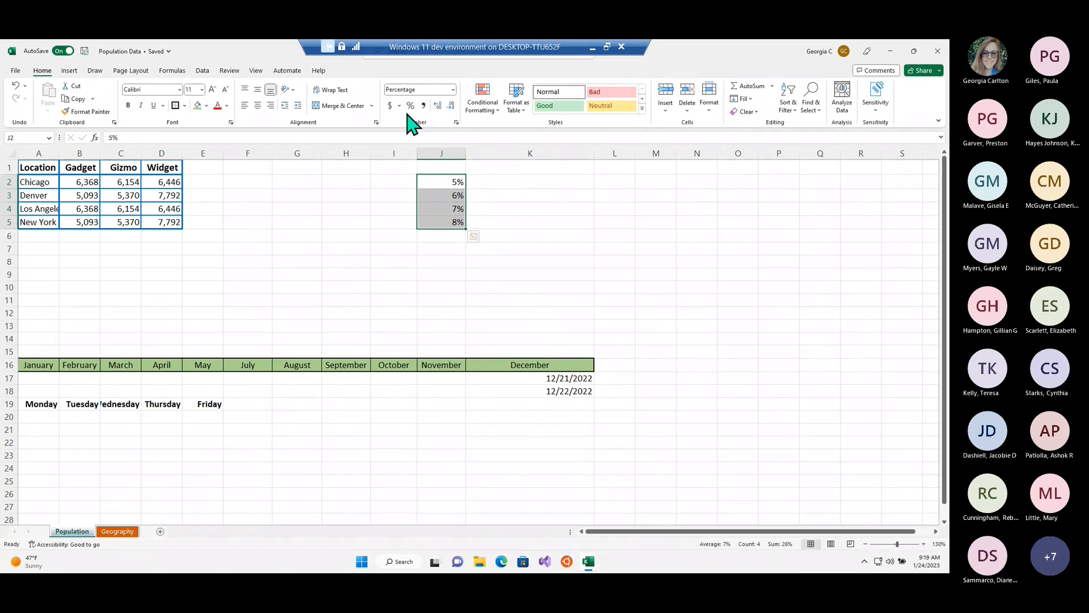
Apply Percent Style to J2:J5 and look over the list of number formats
click(411, 106)
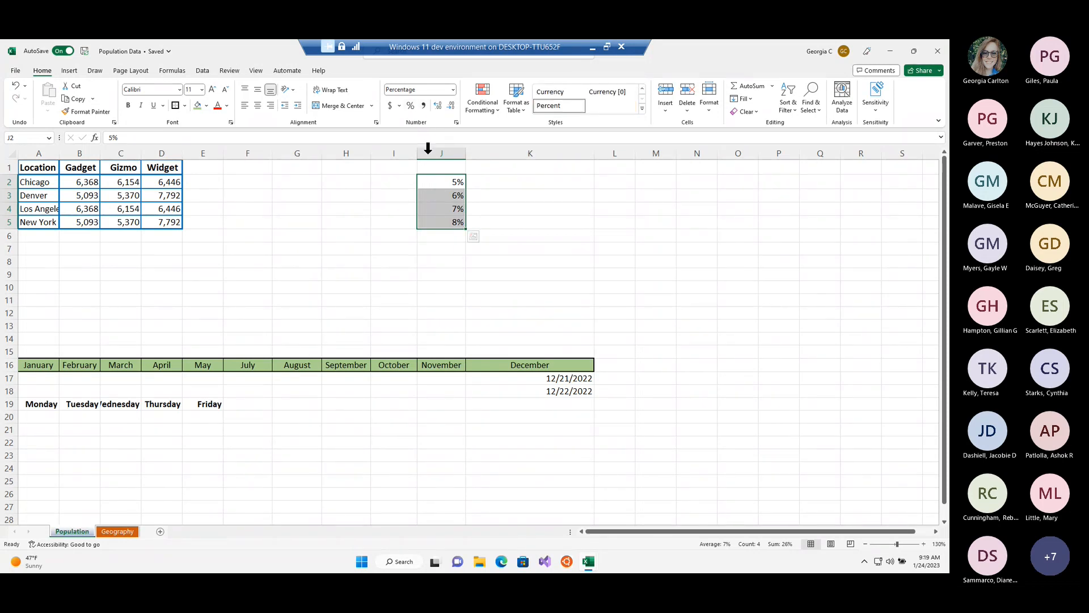
click(454, 90)
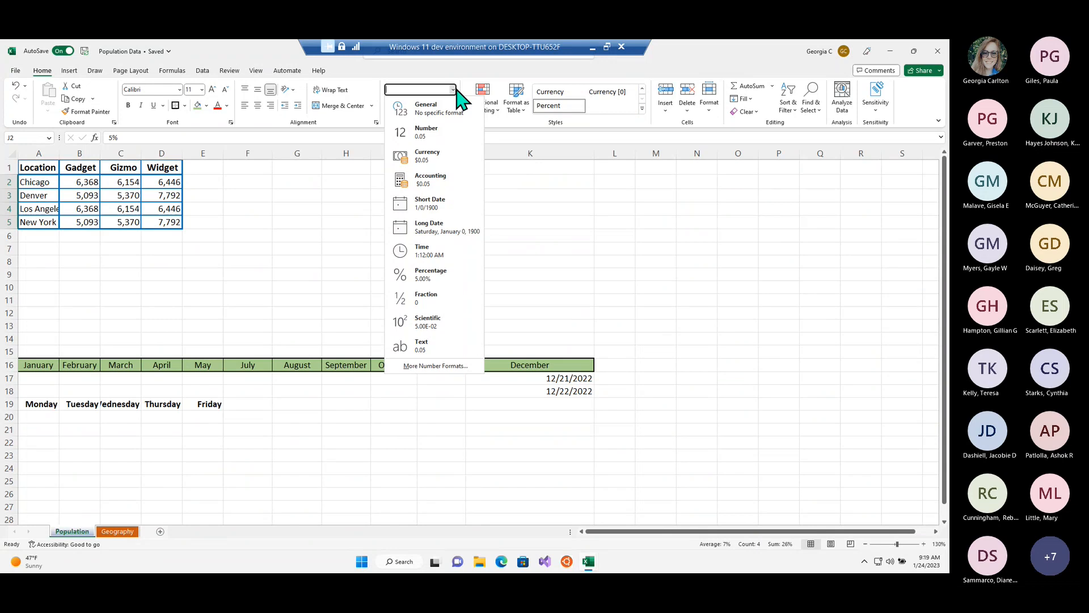
click(456, 91)
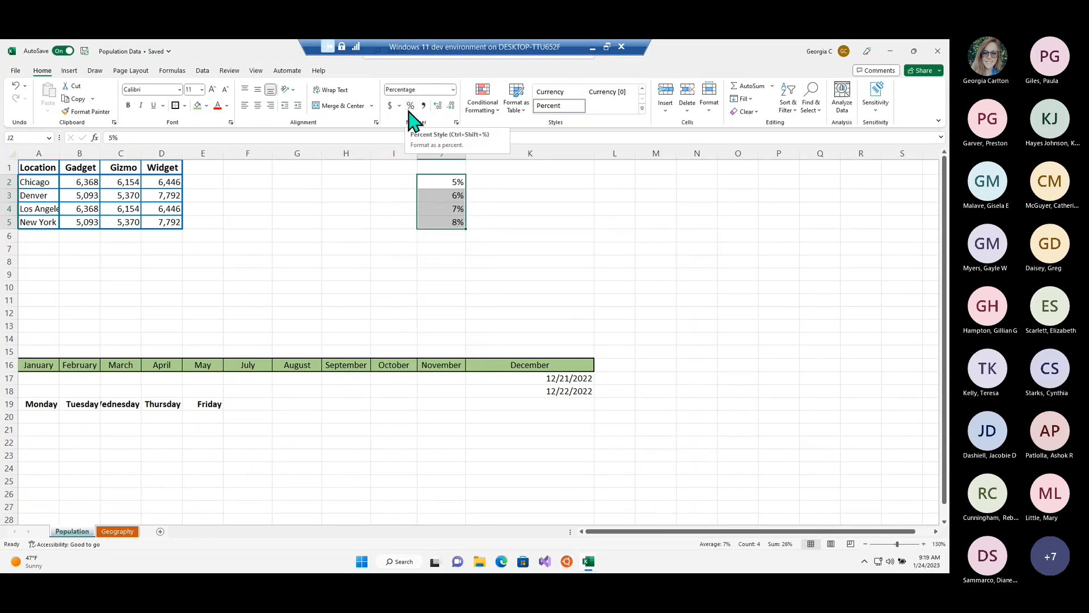
click(453, 90)
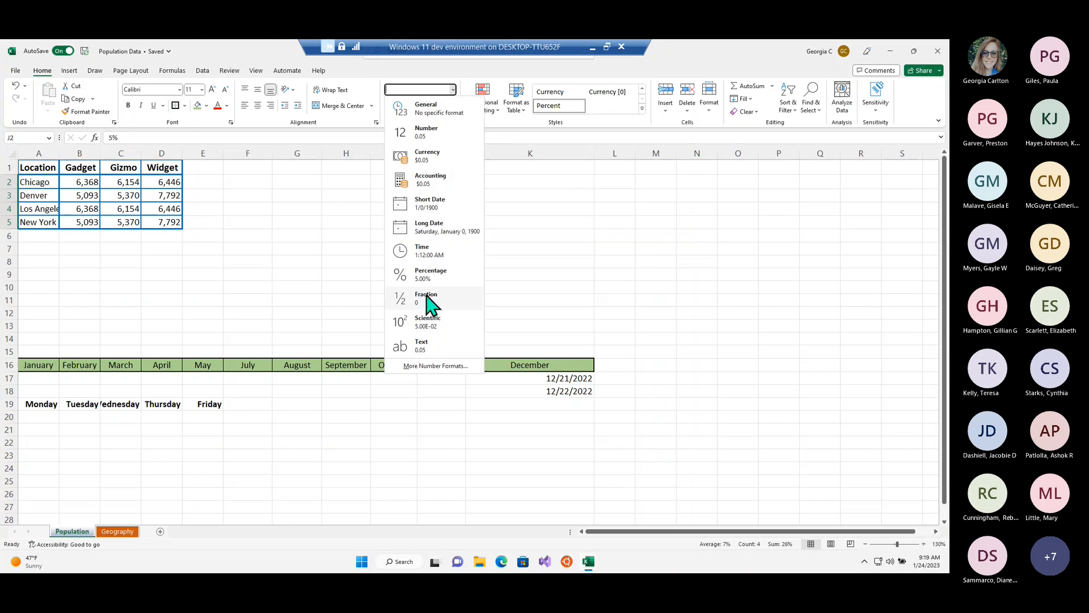
Try the Fraction, Time and Percentage number formats on cells J2:J5
click(451, 301)
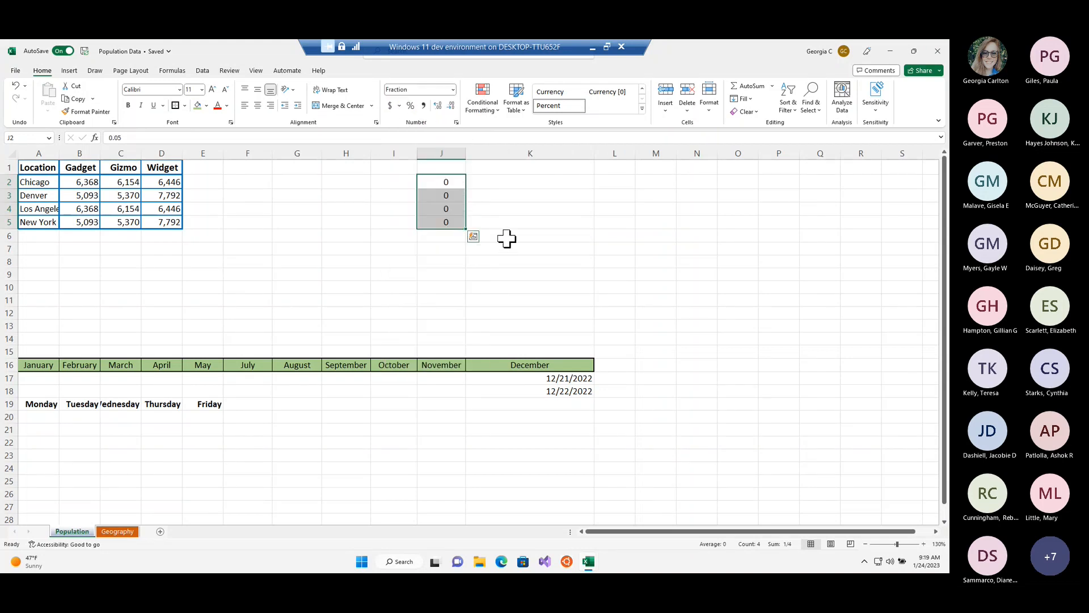
click(454, 90)
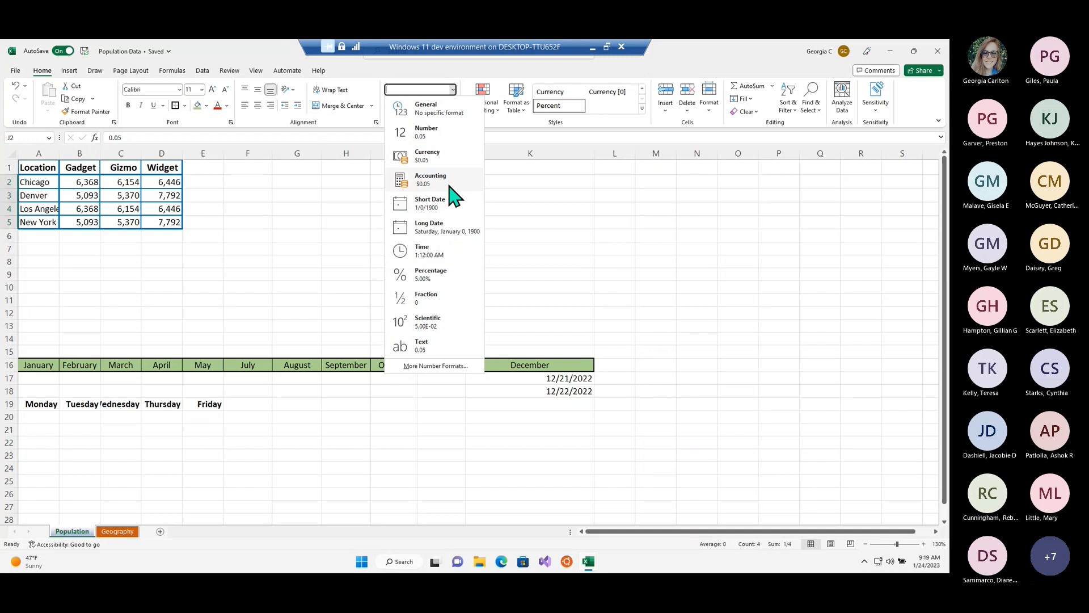
click(448, 249)
click(453, 90)
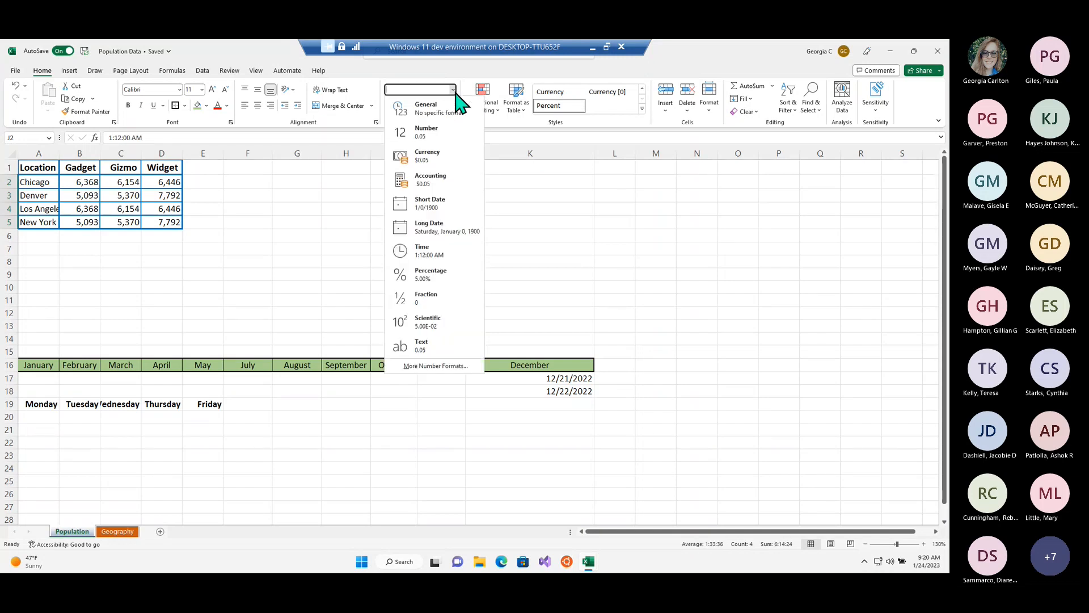
click(464, 284)
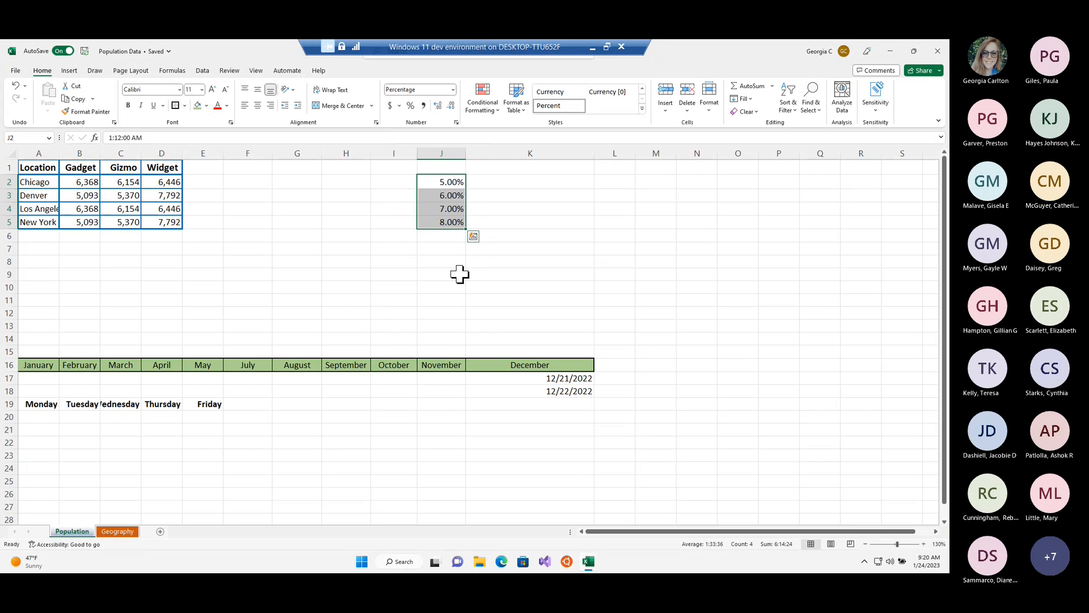
Apply the Number format to cells J2:J5 and deselect the range
click(452, 91)
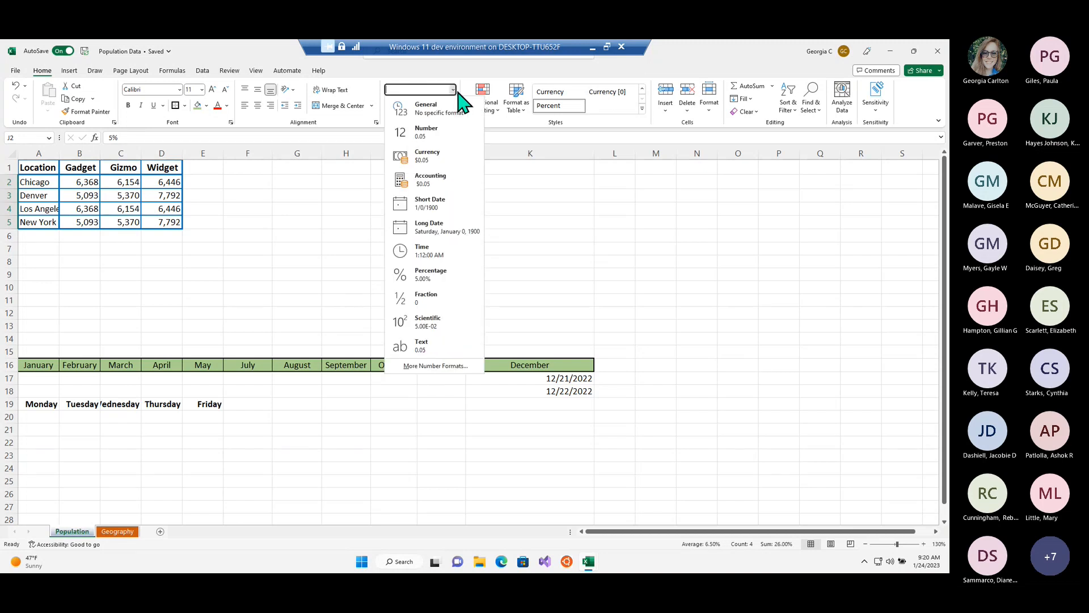
click(442, 137)
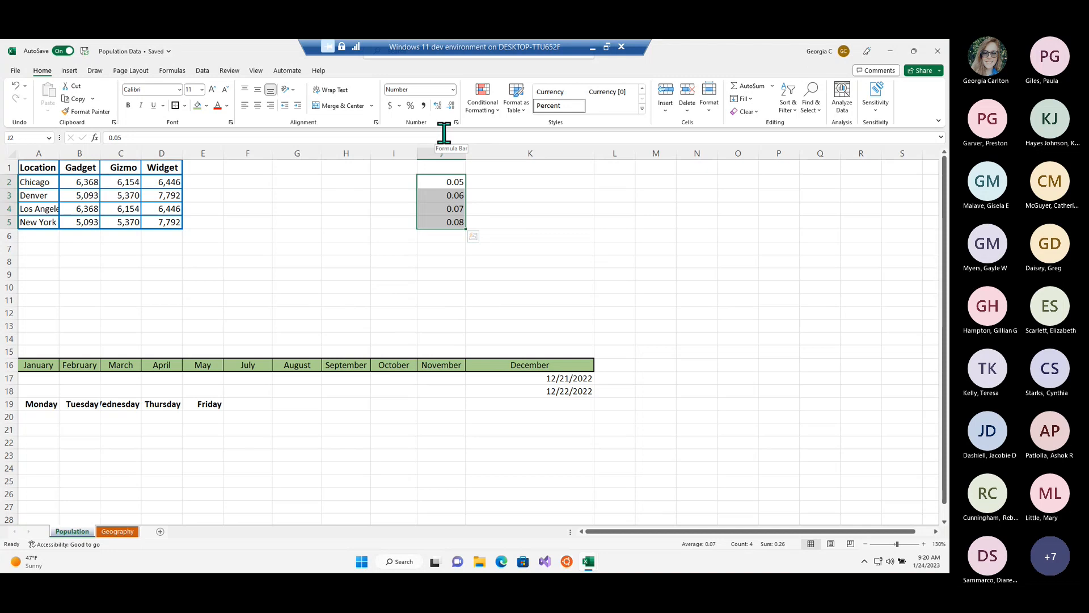
click(567, 256)
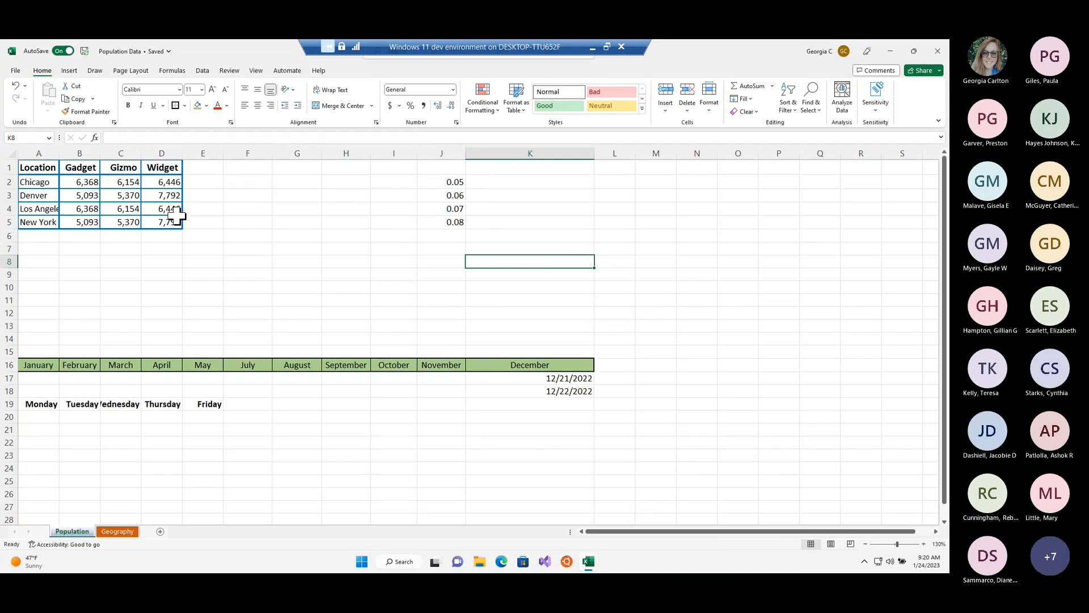
click(484, 105)
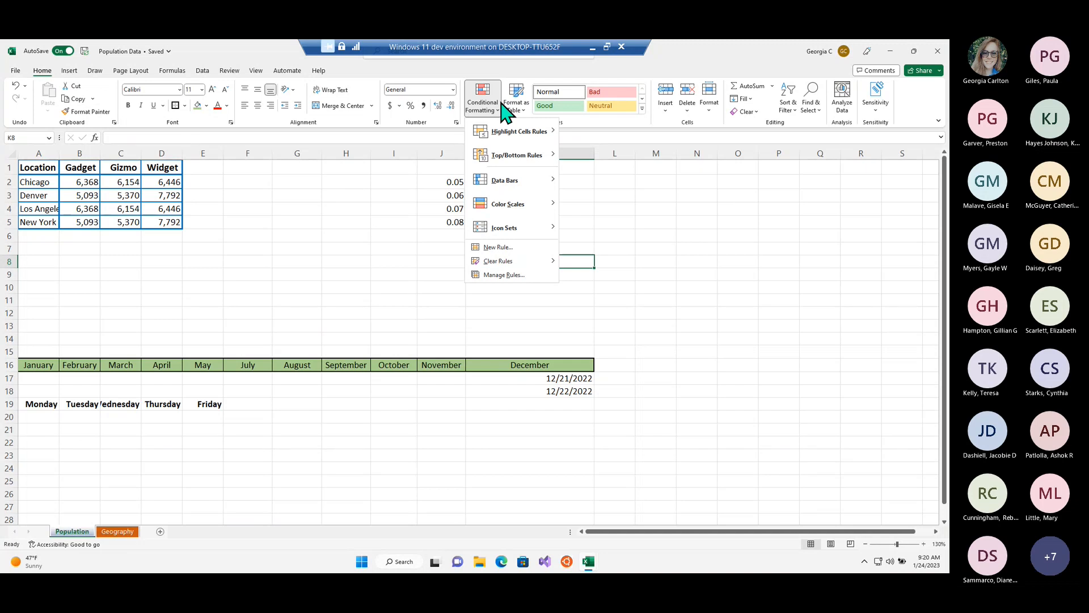
mouse_move(508, 136)
mouse_move(548, 134)
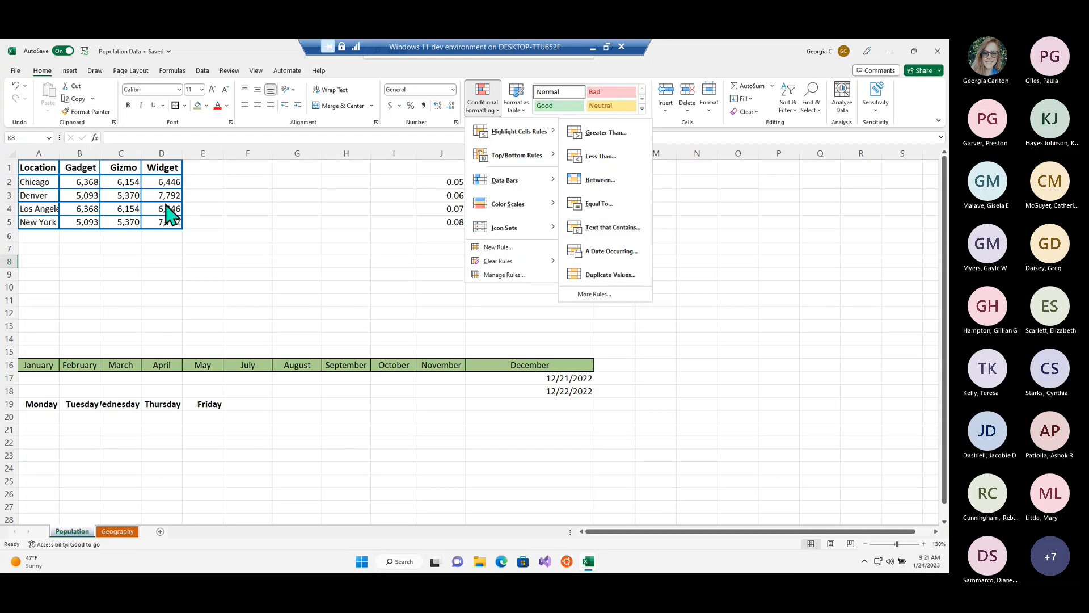
click(56, 176)
Try a Text That Contains highlight rule for "Los" on A1:D5 with Green Fill with Dark Green Text, and cancel it
drag(35, 169, 177, 223)
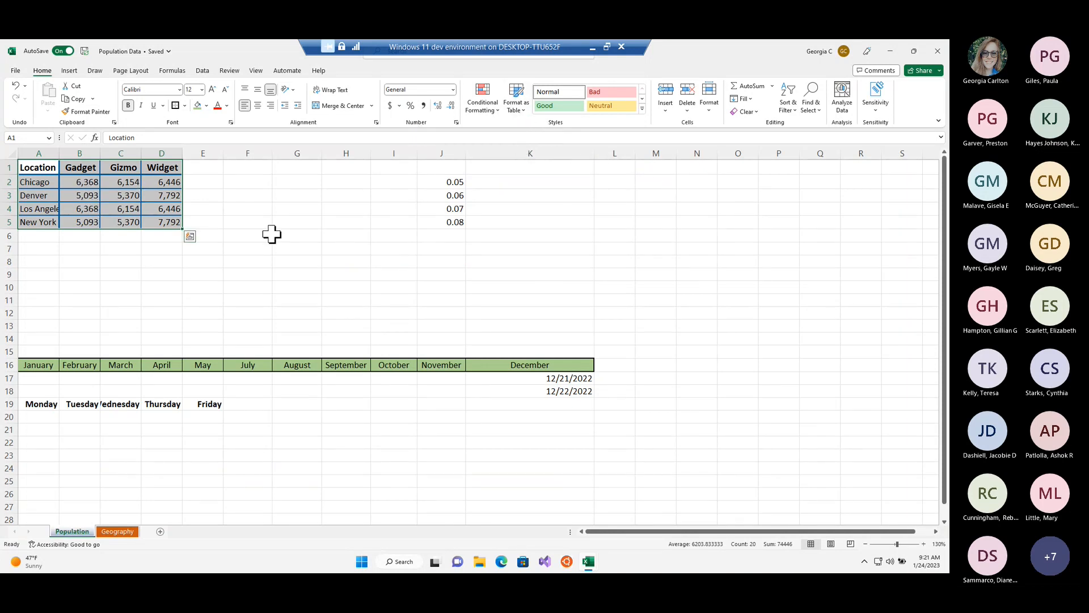
click(495, 111)
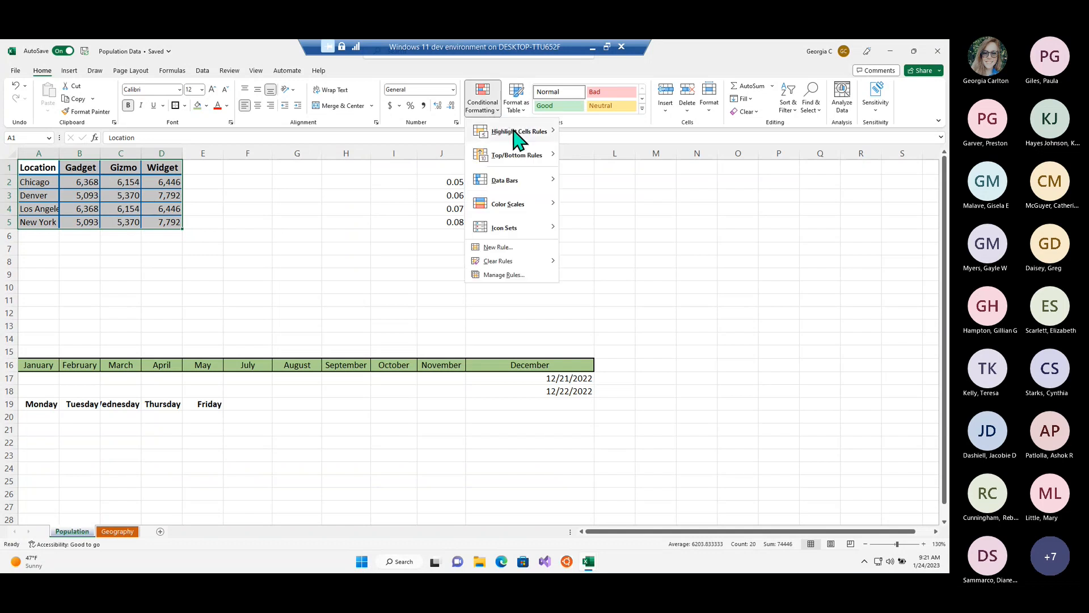
mouse_move(535, 186)
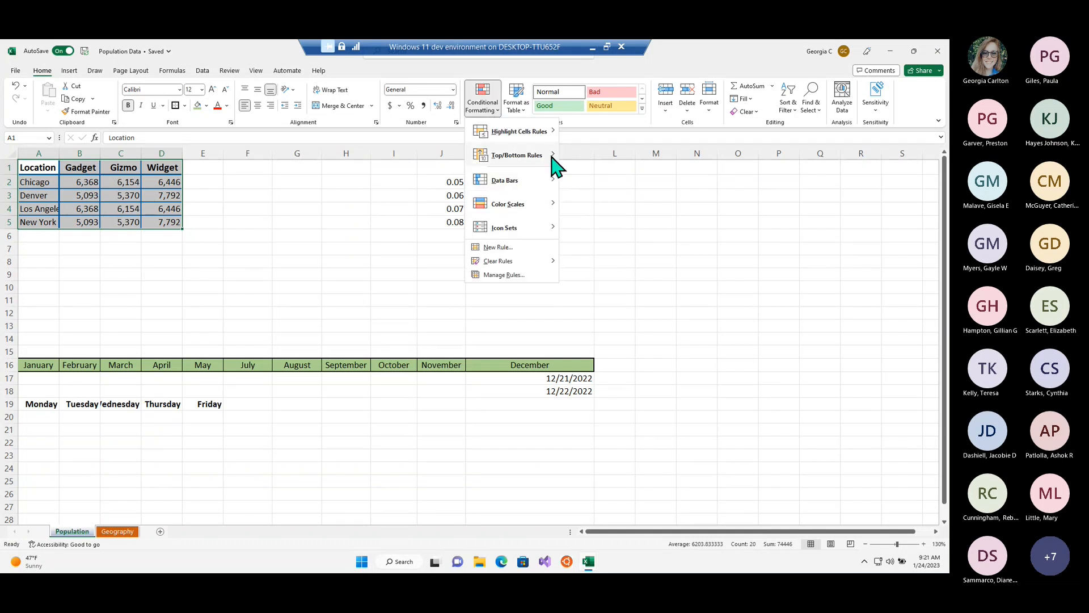
mouse_move(550, 137)
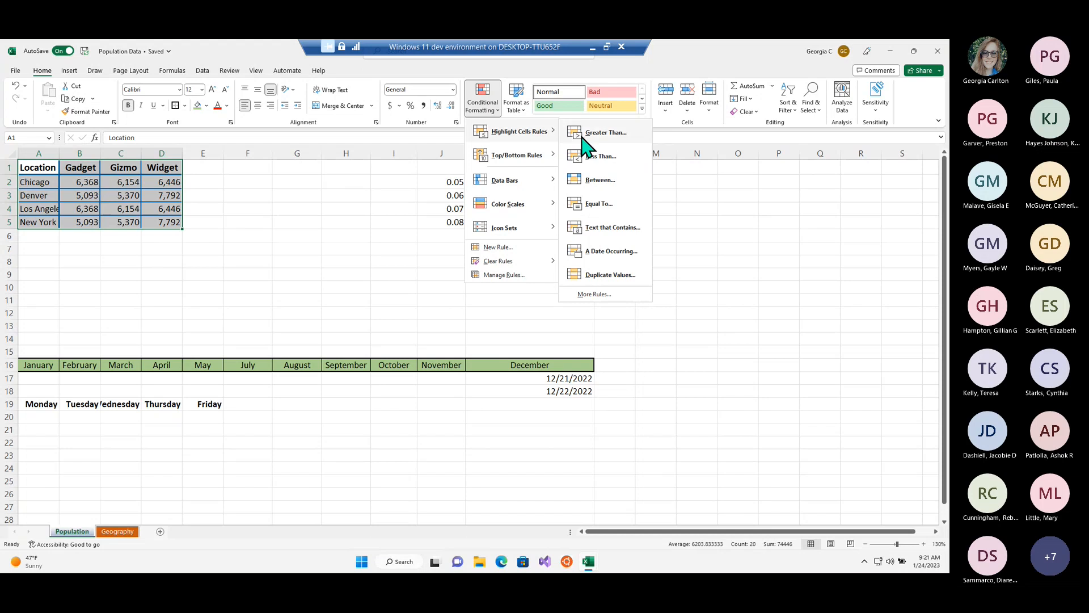
click(612, 228)
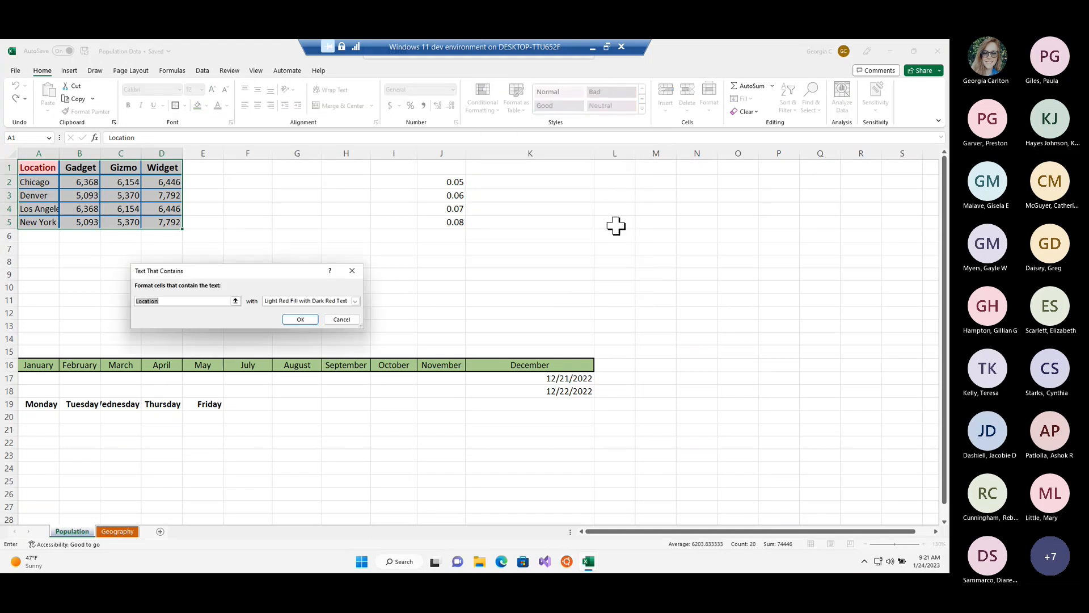
click(211, 304)
key(BackSpace)
key(BackSpace)
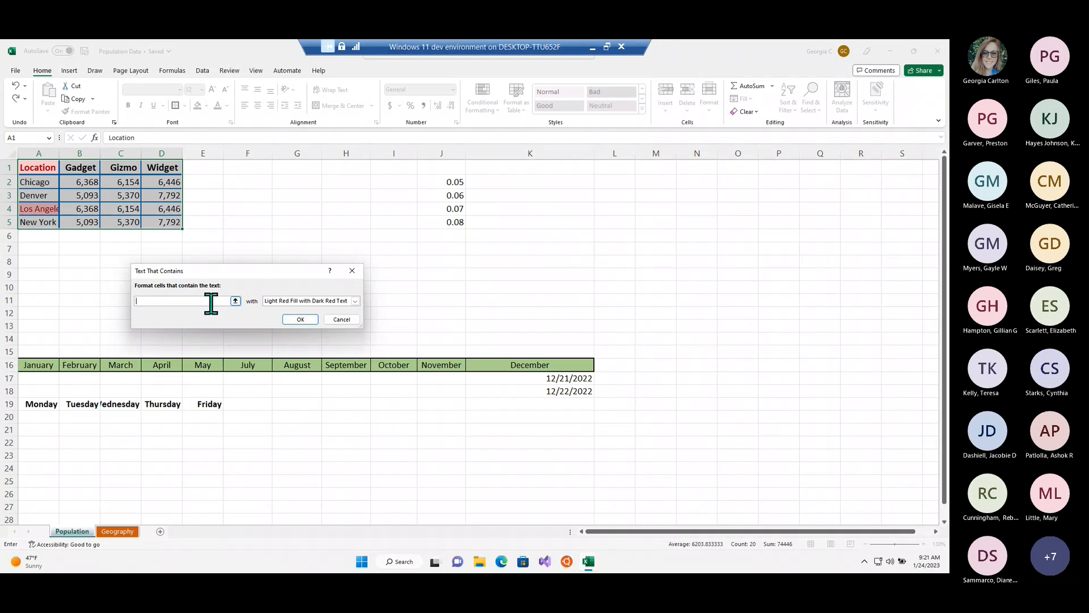
text(os)
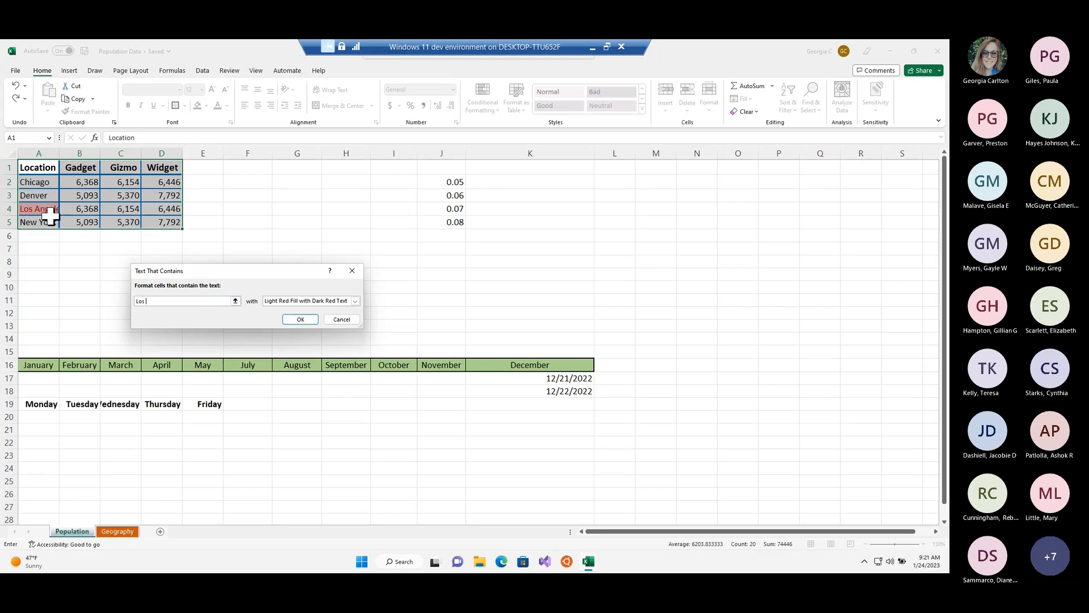
key(ctrl)
click(354, 301)
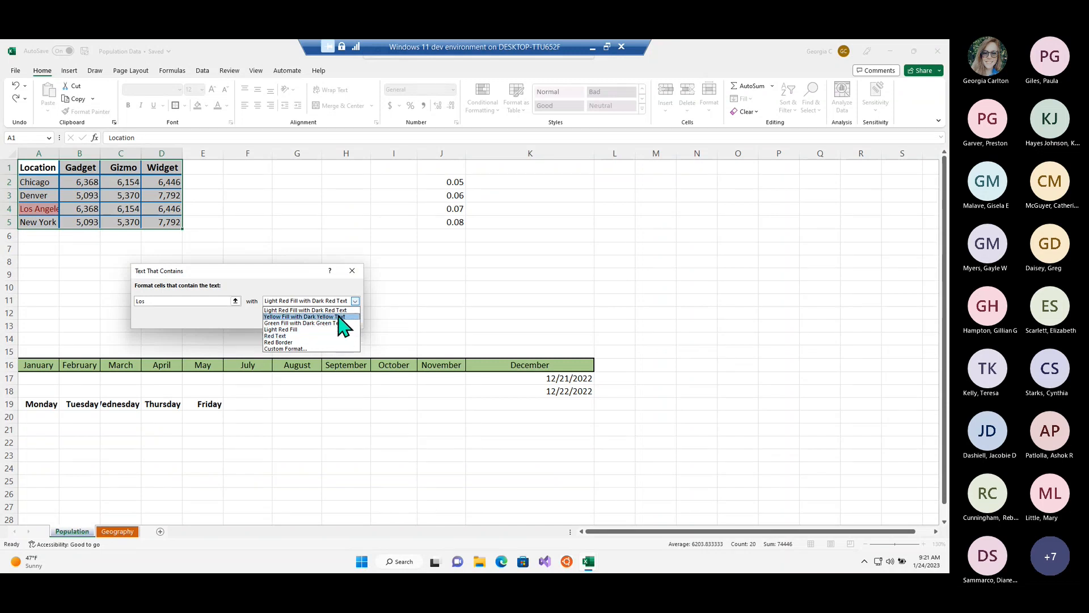
click(340, 322)
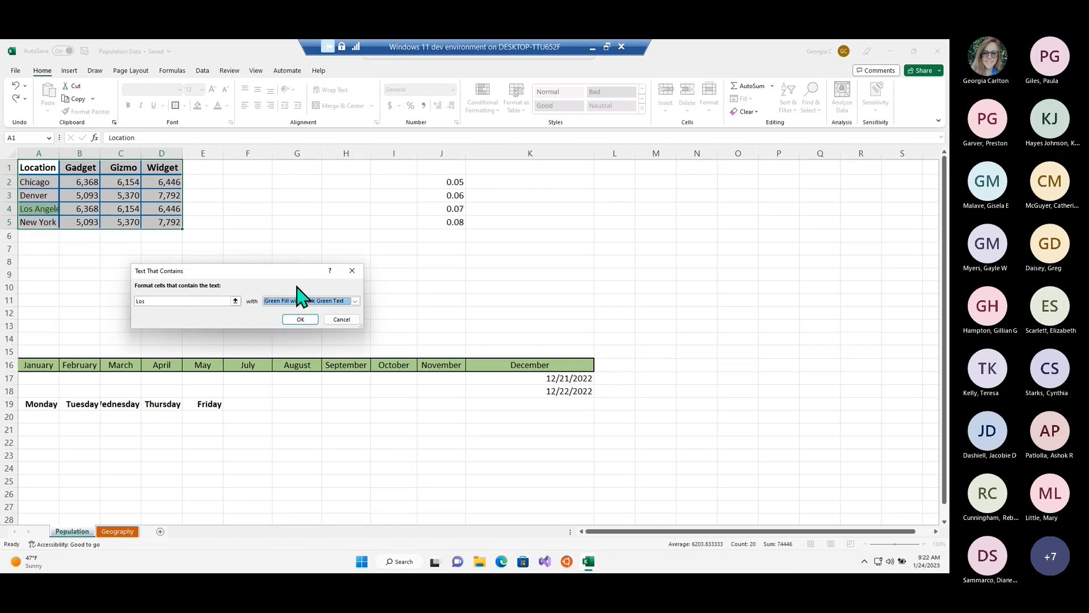
click(347, 319)
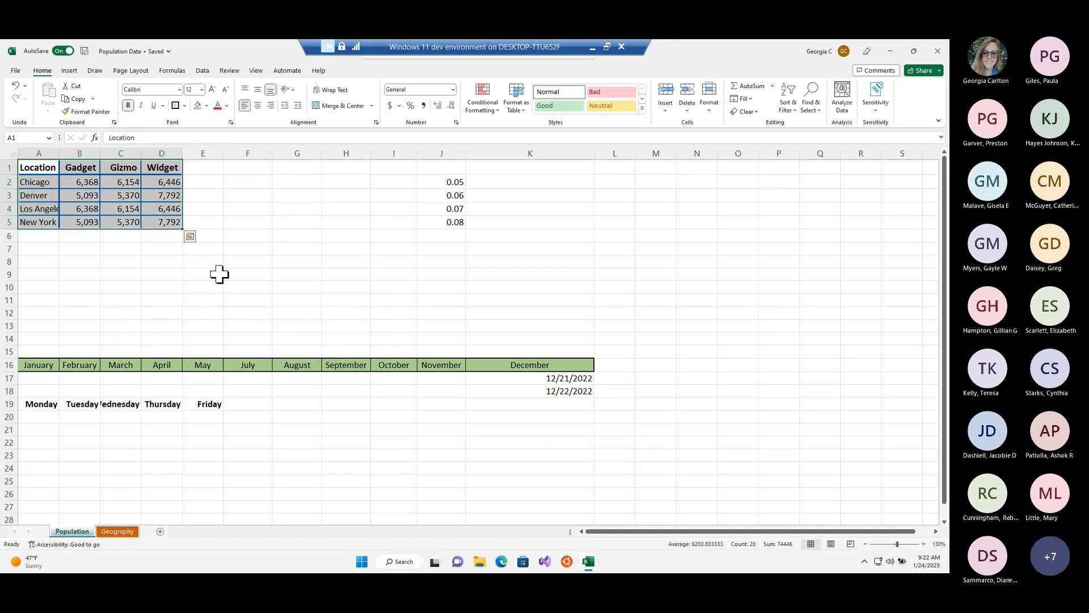
Try a Greater Than 6000 highlight rule on the location table with Yellow Fill with Dark Yellow Text, and cancel it
click(494, 109)
mouse_move(533, 136)
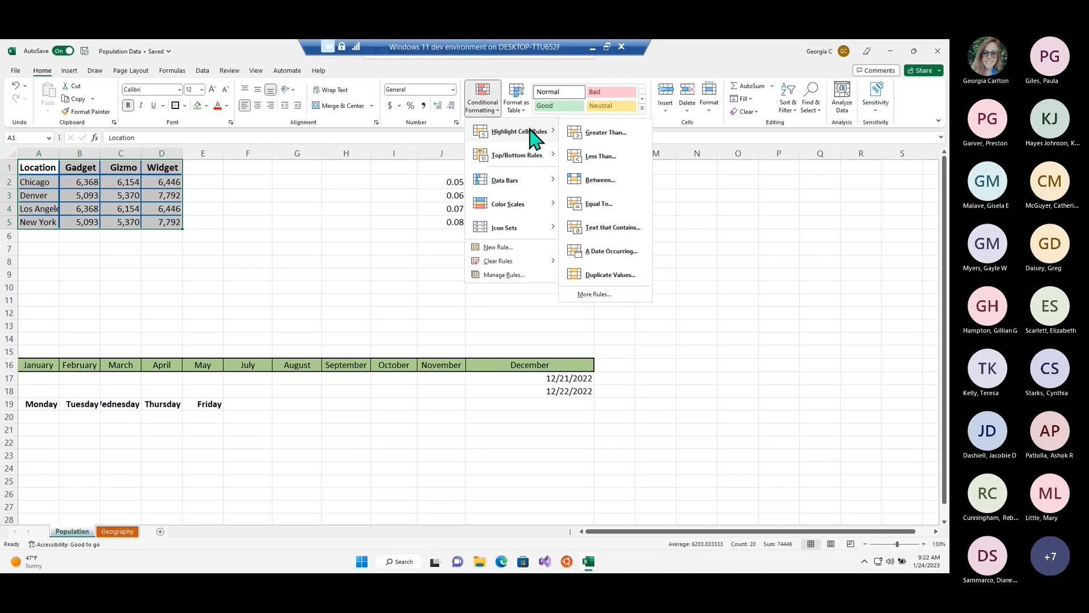
click(630, 136)
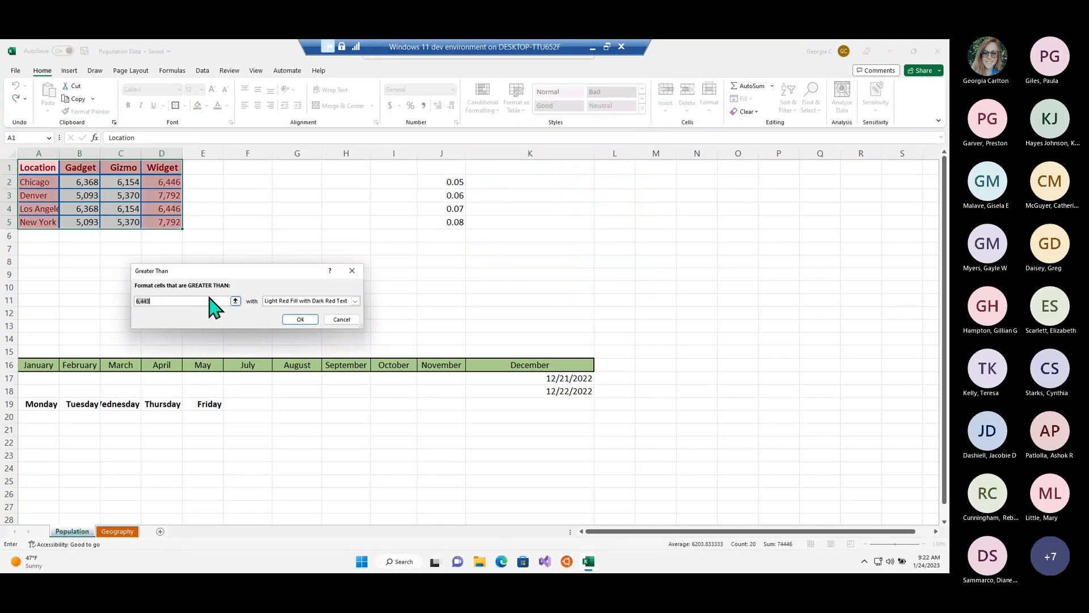
text(6000)
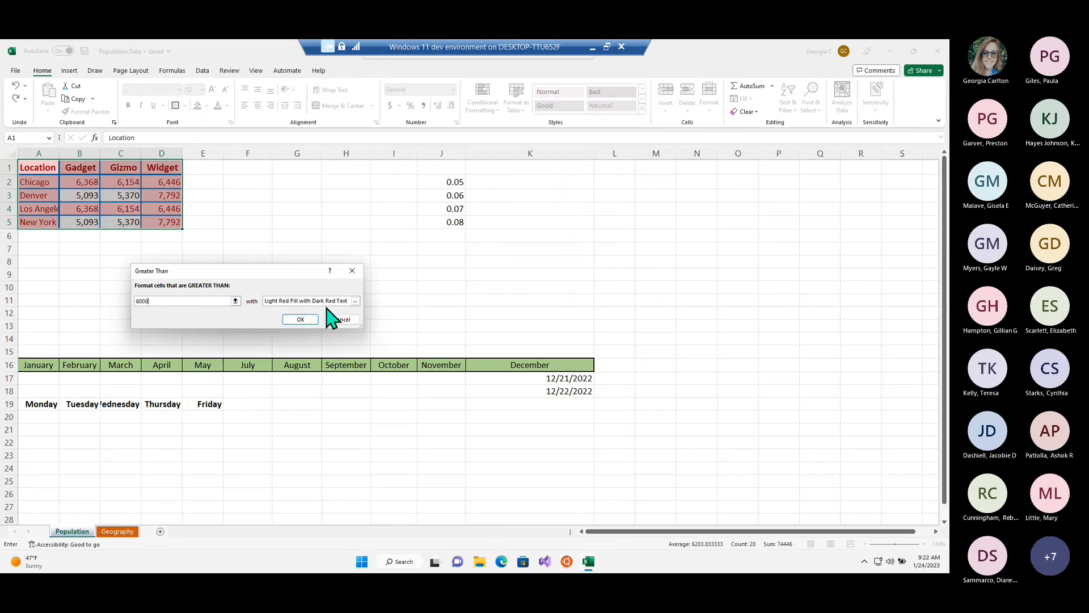
click(356, 301)
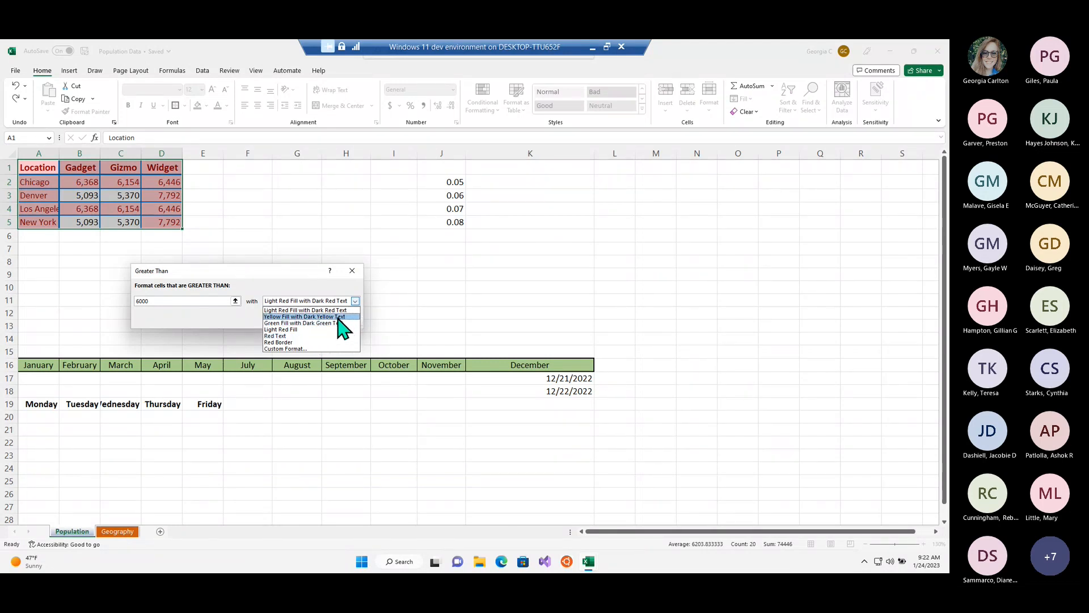
click(338, 317)
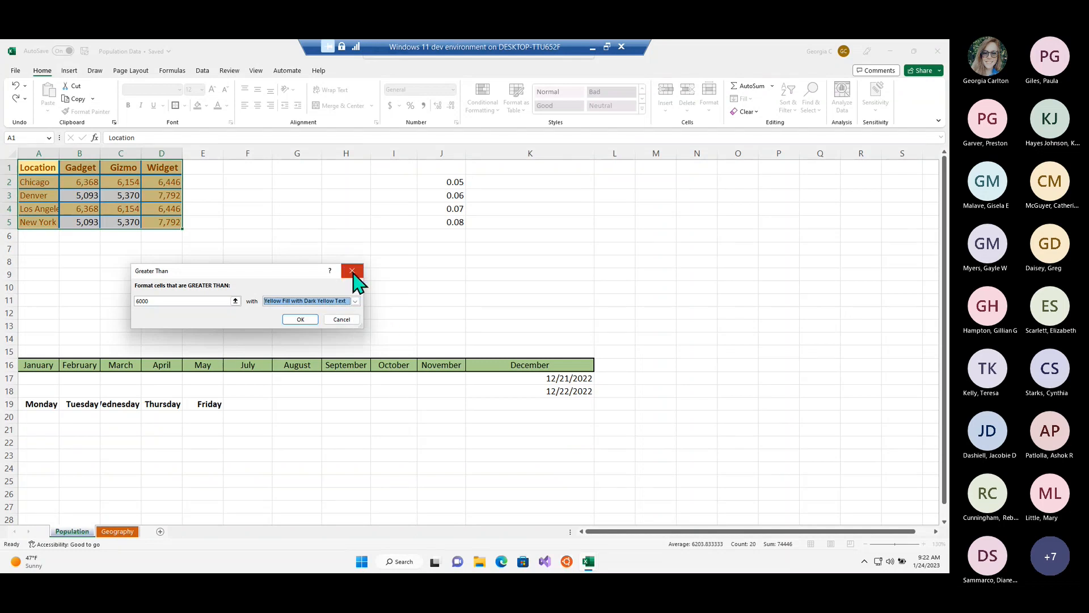
click(352, 273)
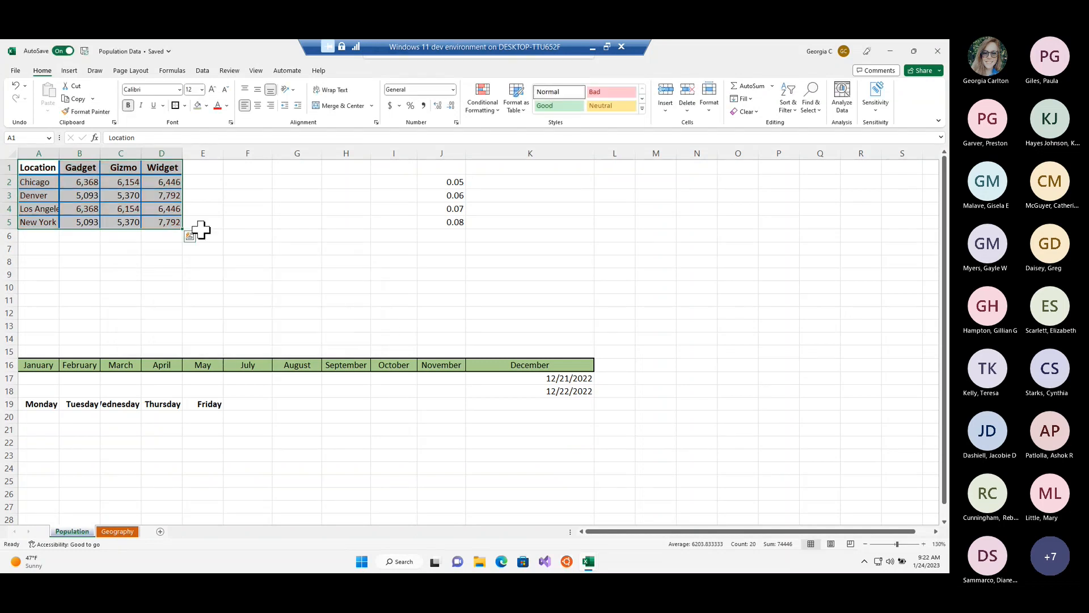
Highlight cells in A1:D5 that are greater than 6000 with Green Fill with Dark Green Text
drag(39, 167, 173, 222)
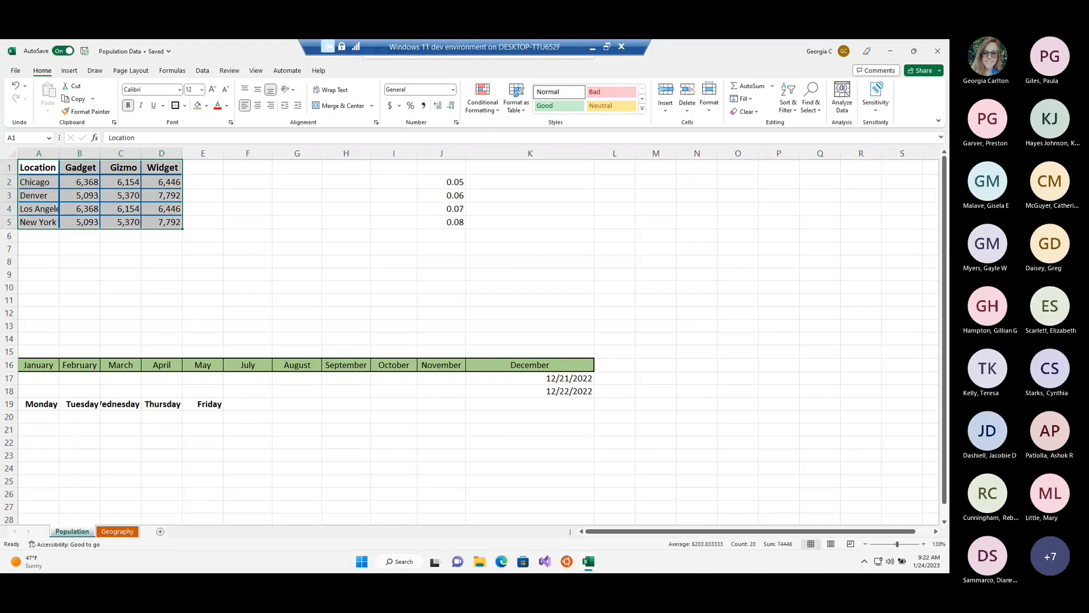
click(485, 105)
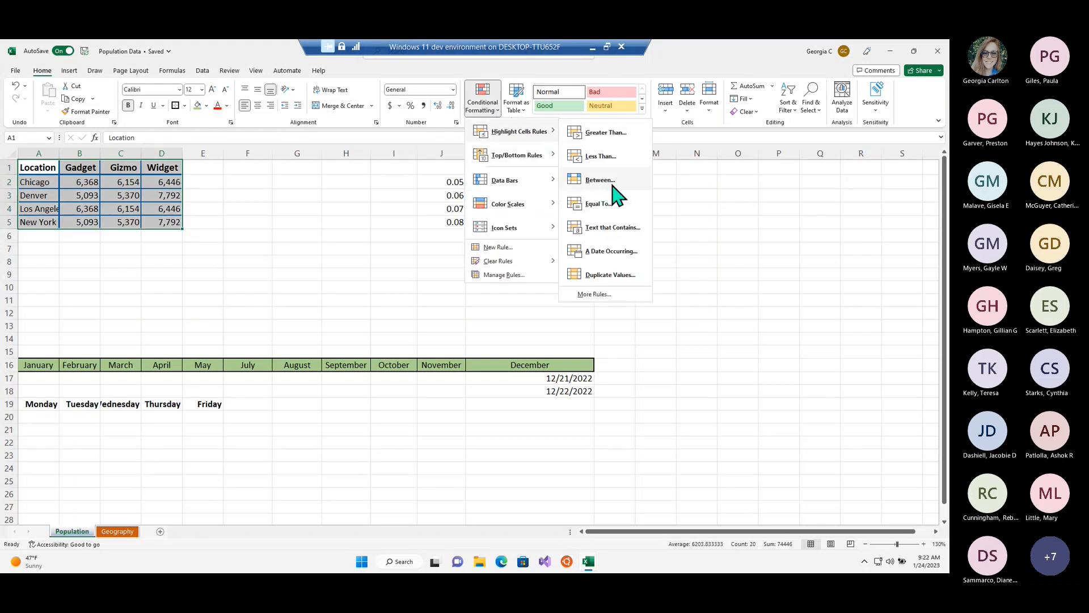
click(626, 135)
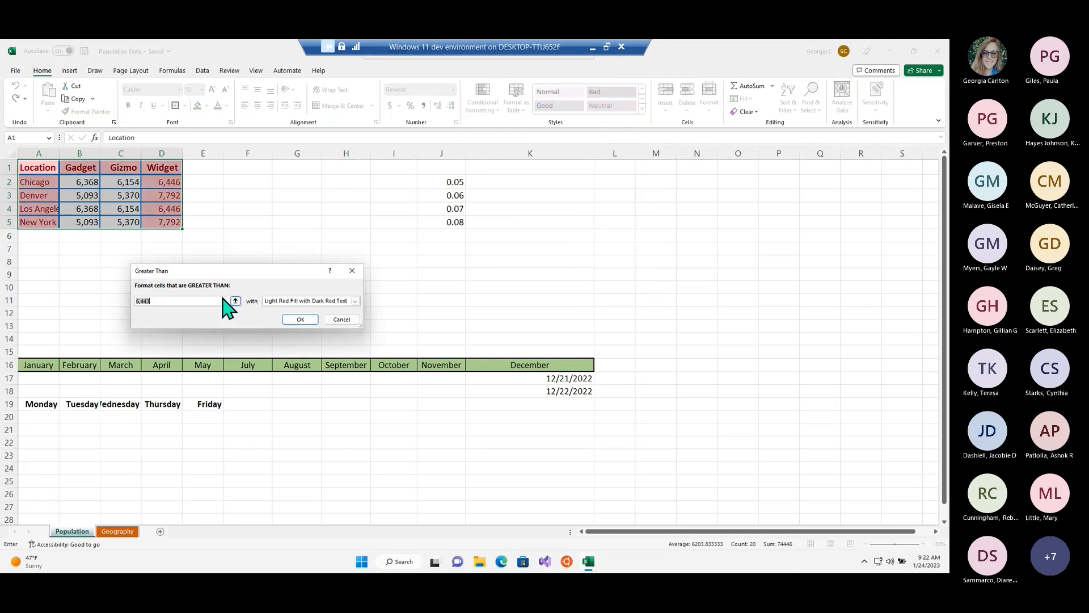
text(6000)
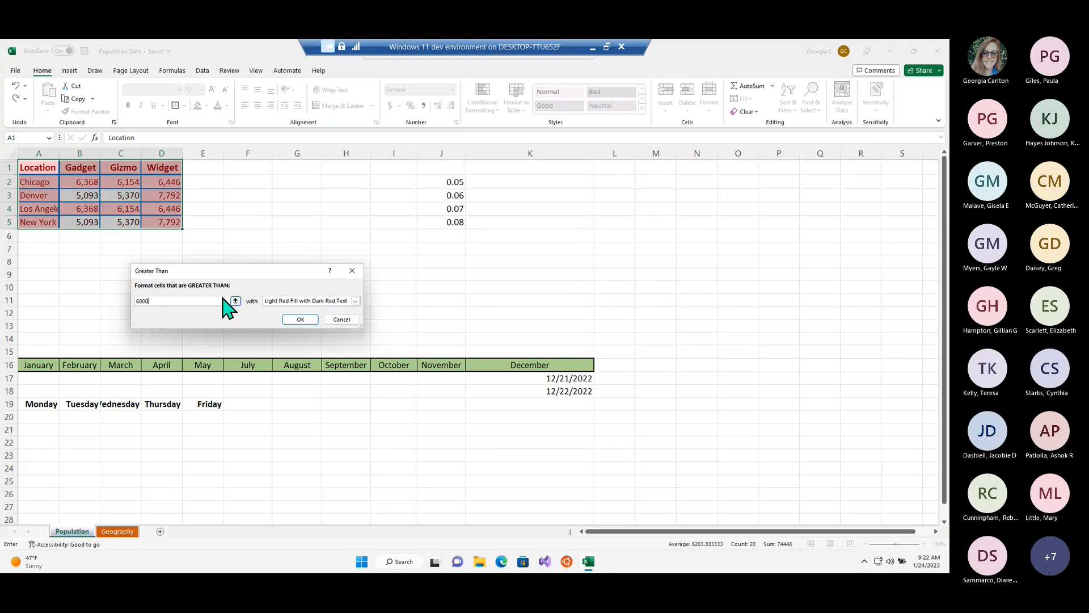
click(355, 302)
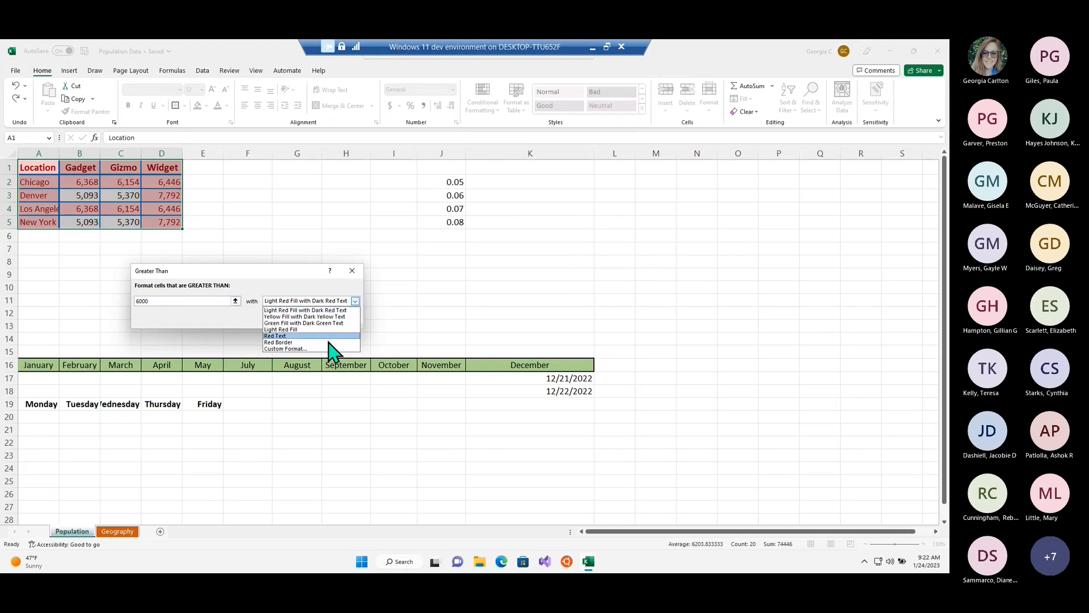
click(329, 324)
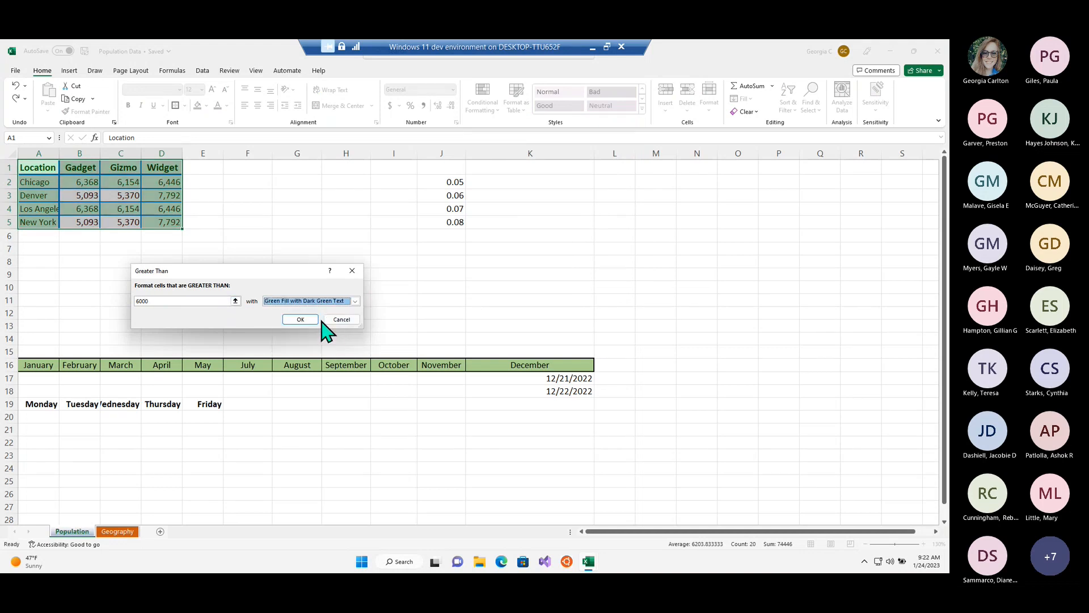
click(301, 319)
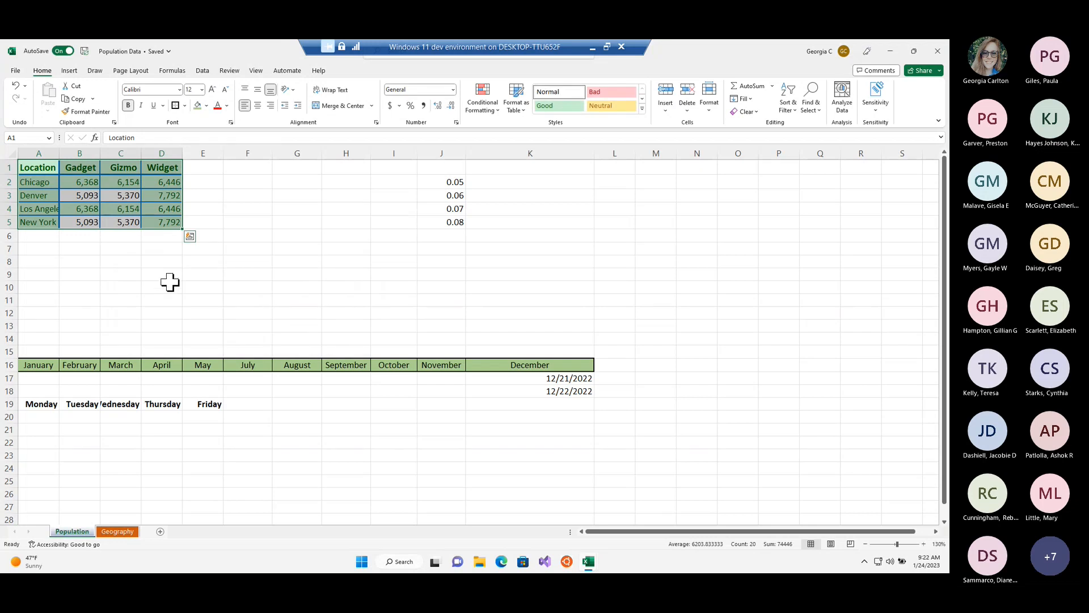
Highlight cells in A1:D5 that are less than 6000 with Light Red Fill with Dark Red Text
click(500, 121)
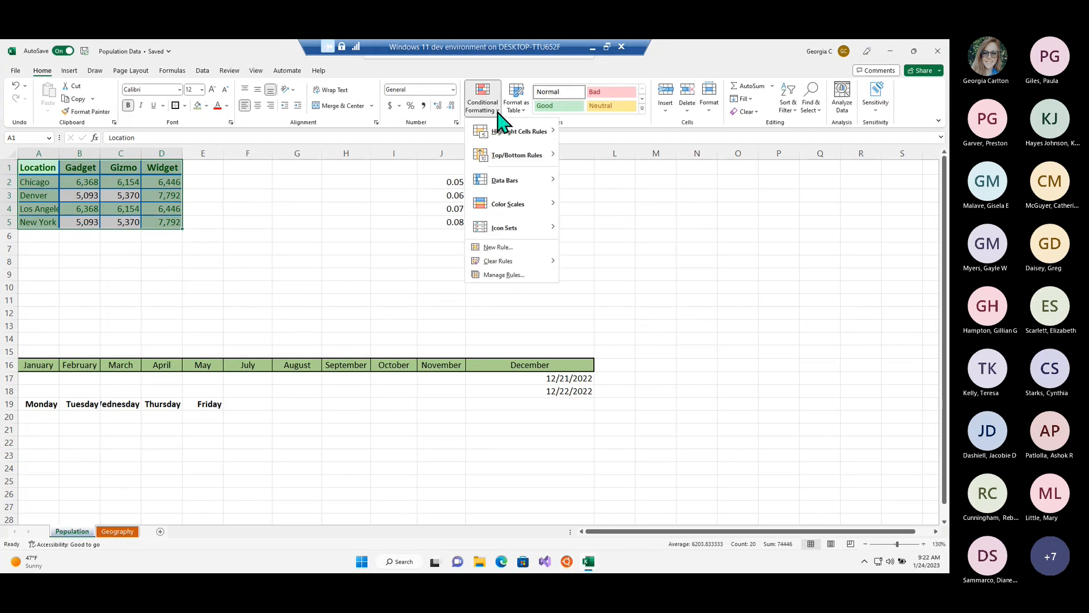
mouse_move(534, 148)
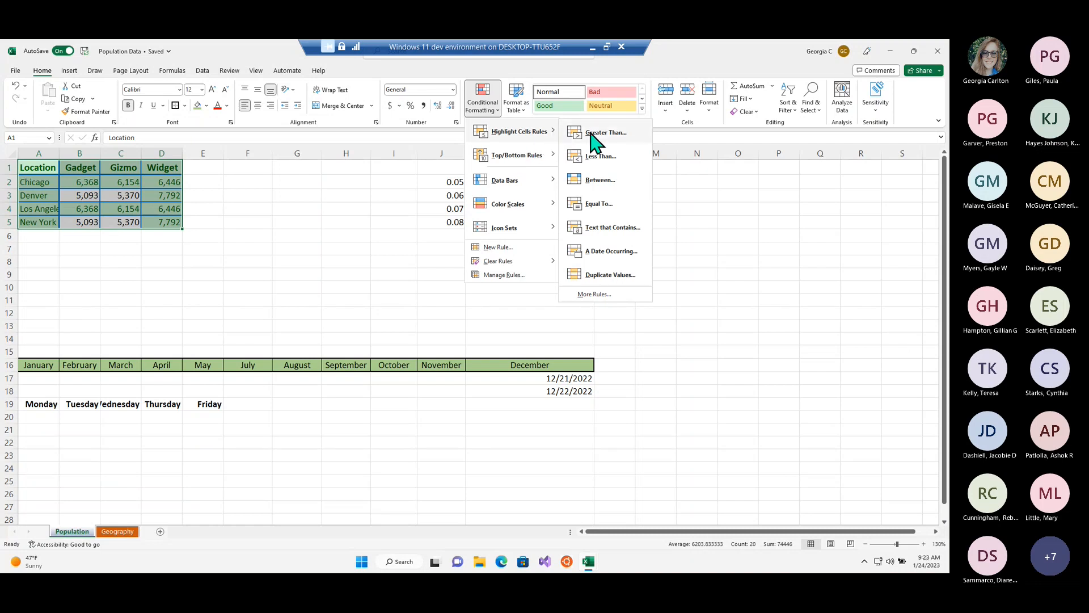
click(604, 159)
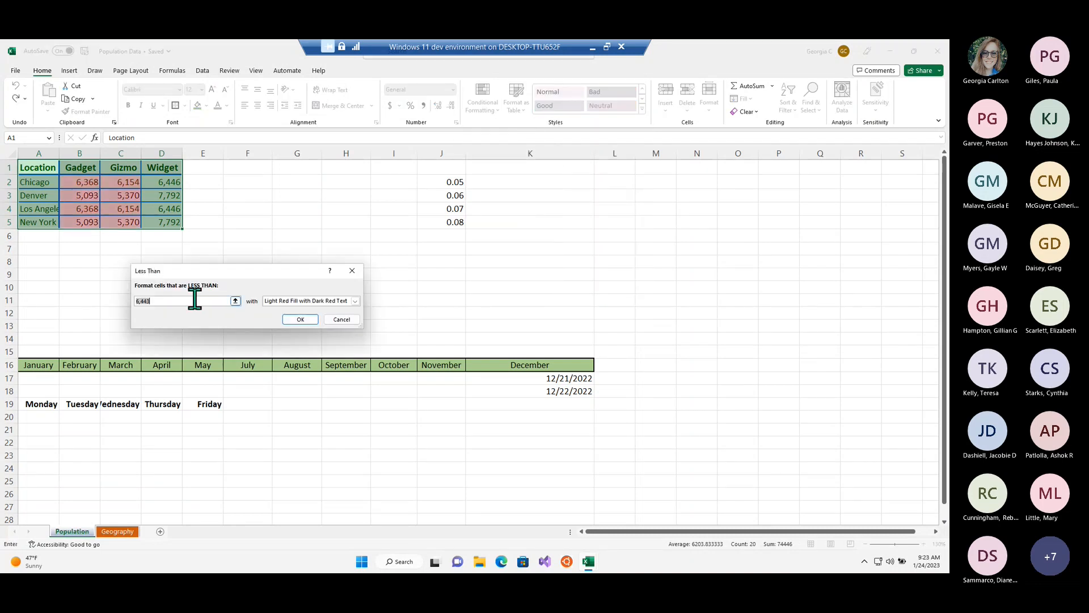
text(6000)
click(298, 319)
click(376, 329)
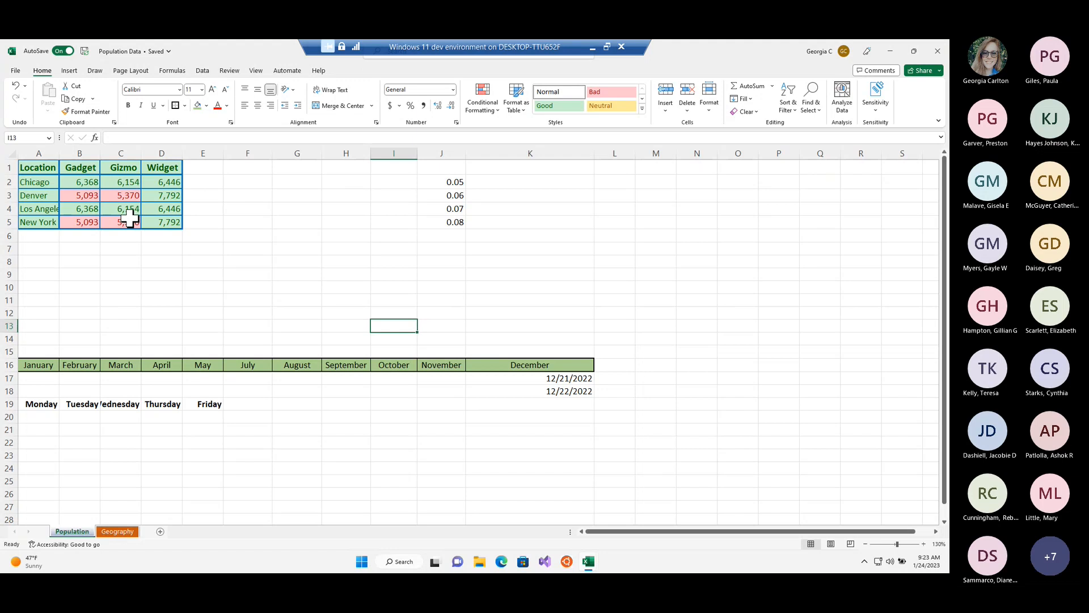
click(214, 205)
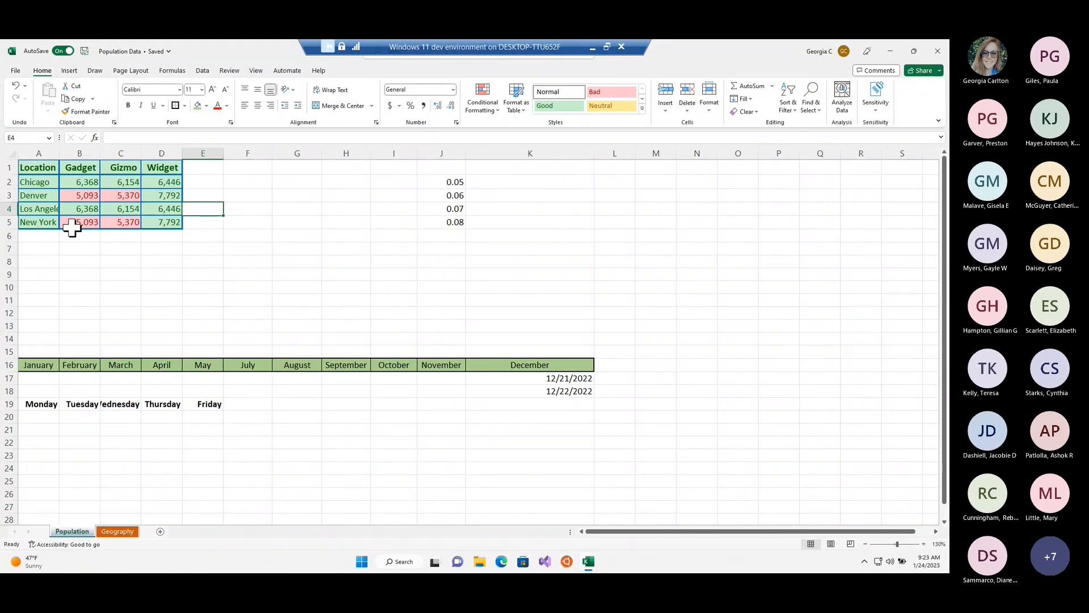
drag(80, 184, 169, 224)
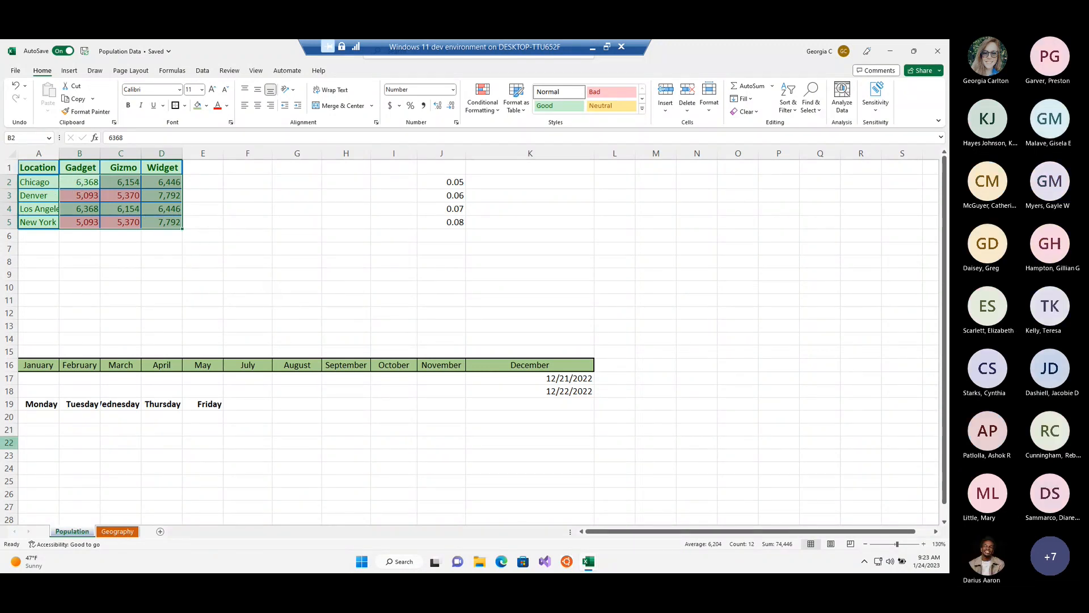
click(288, 264)
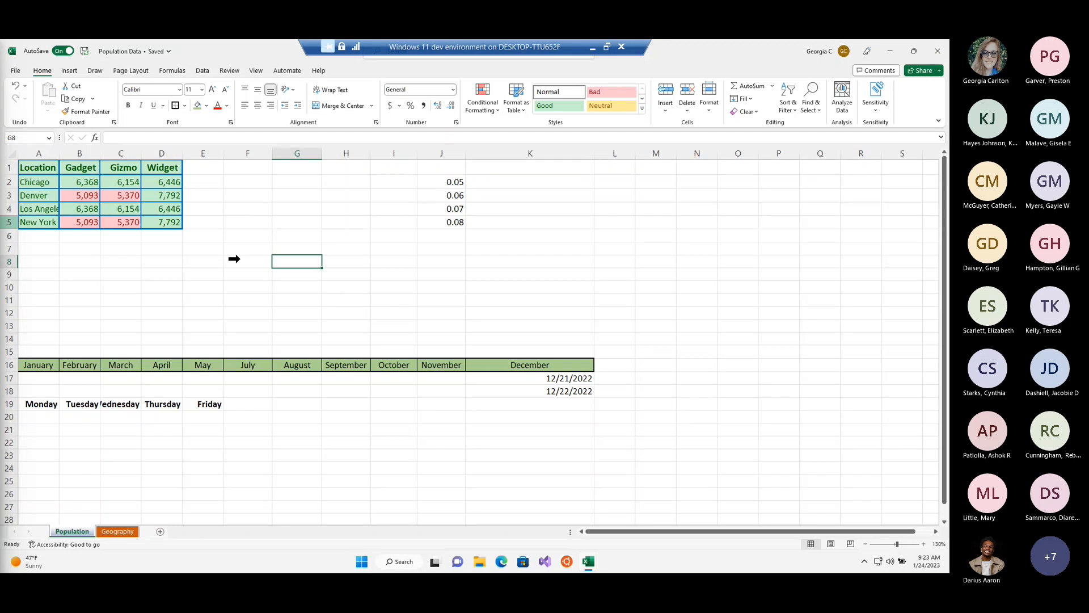
click(130, 190)
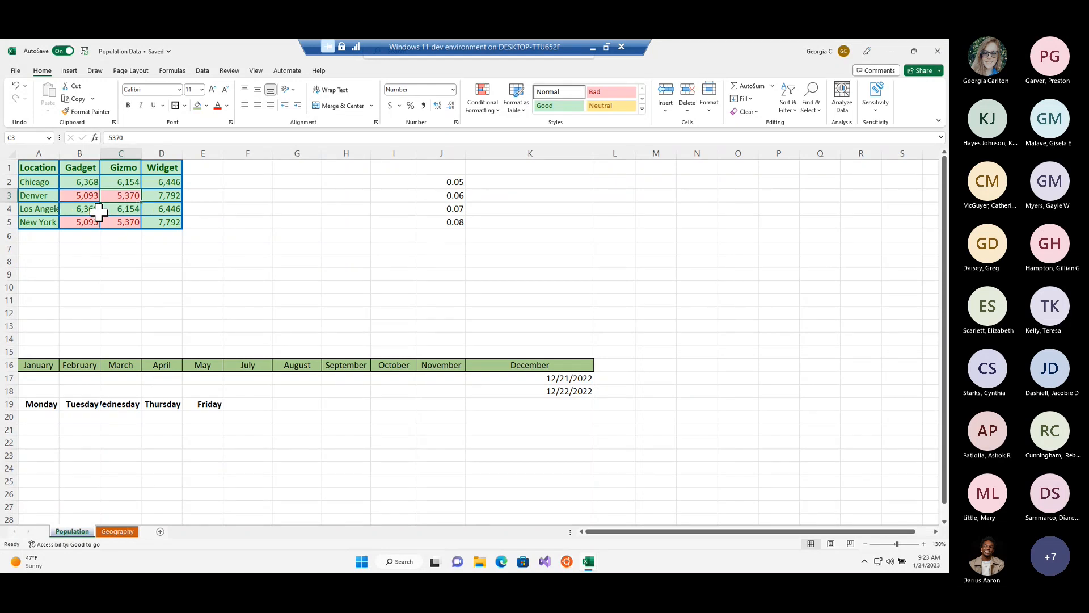
Clear the decimal values from cells J2:J5
click(437, 225)
key(Delete)
key(Up)
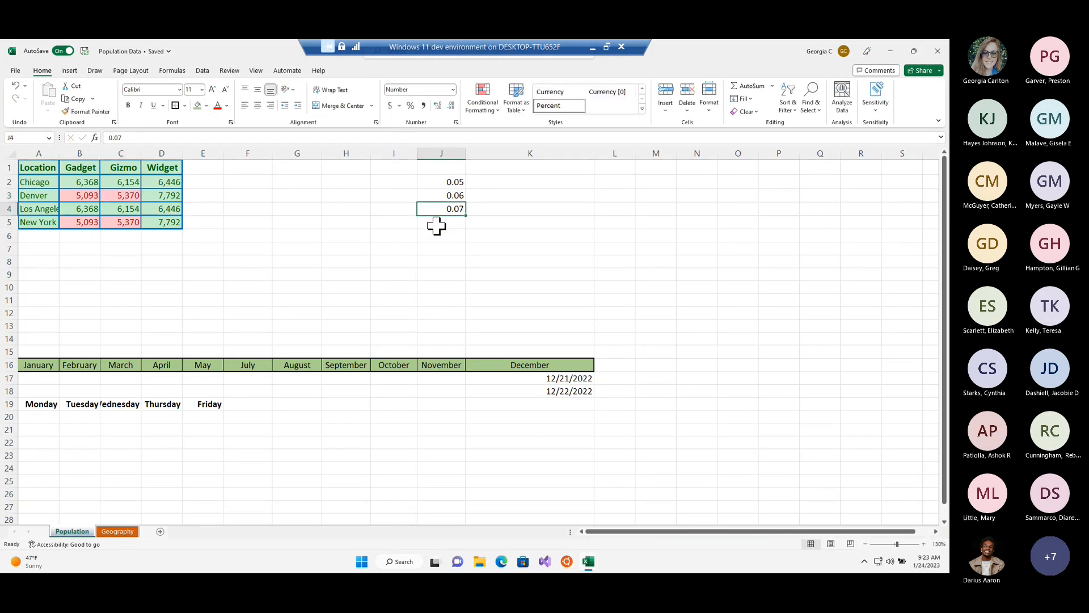
key(Delete)
key(Up)
key(Delete)
key(Up)
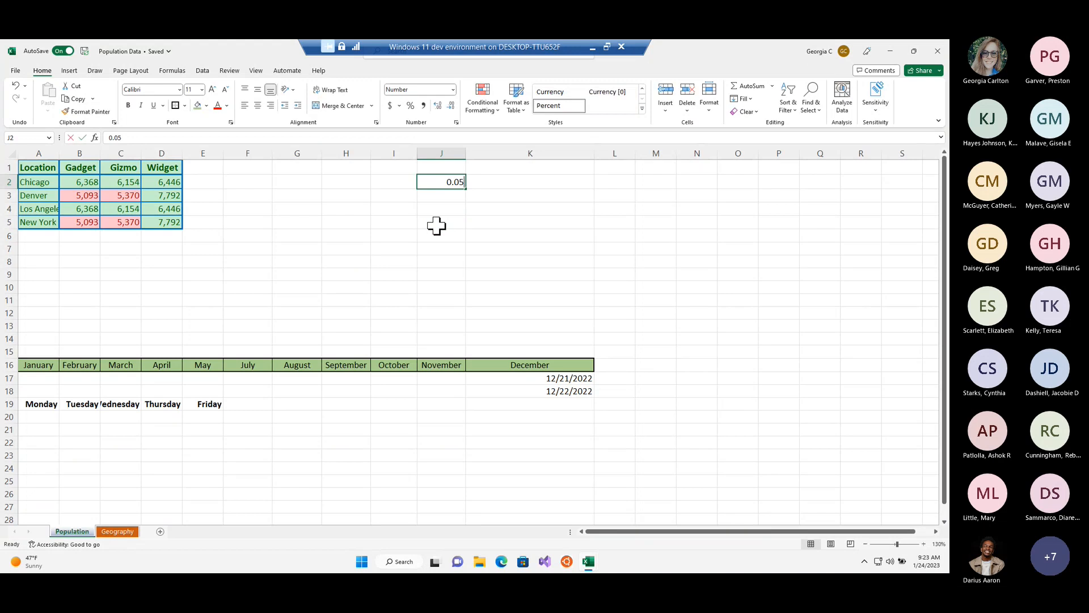
key(Delete)
click(437, 225)
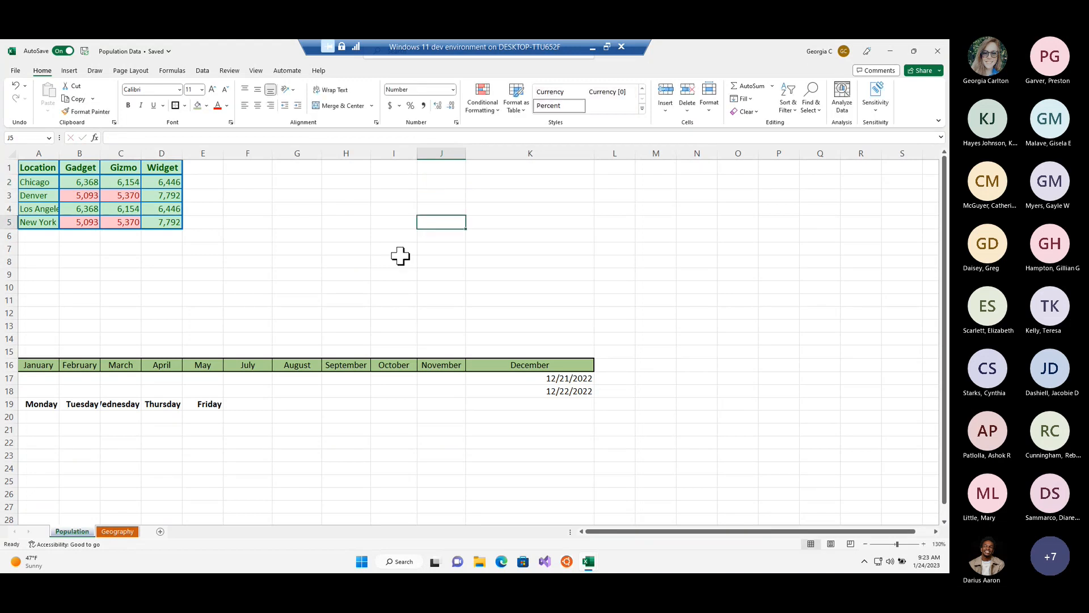
click(219, 309)
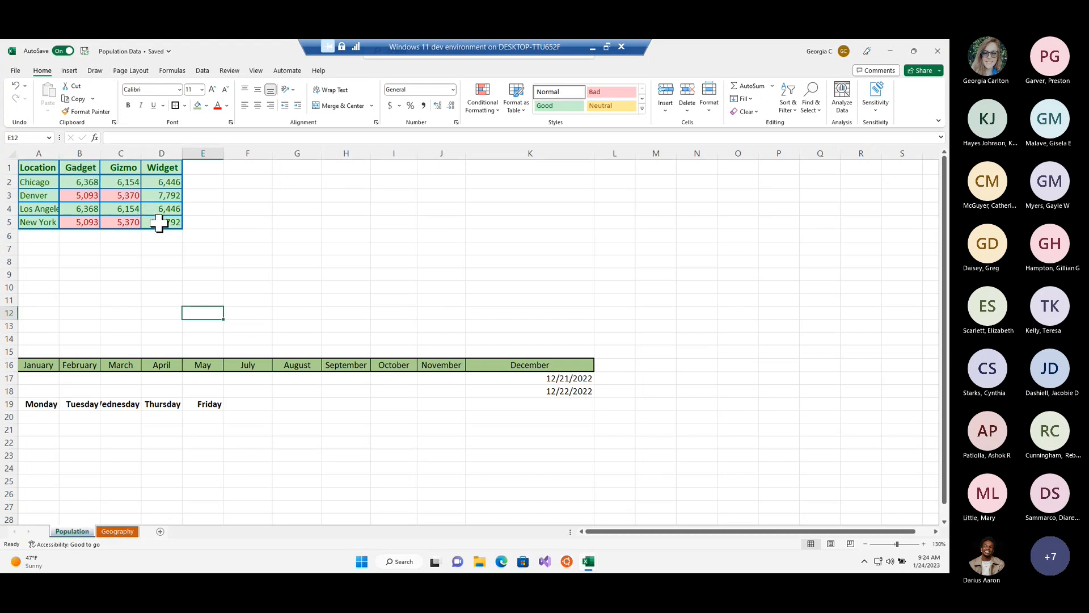
Convert A1:D5 into a table with headers and widen columns A through D
drag(159, 223, 34, 164)
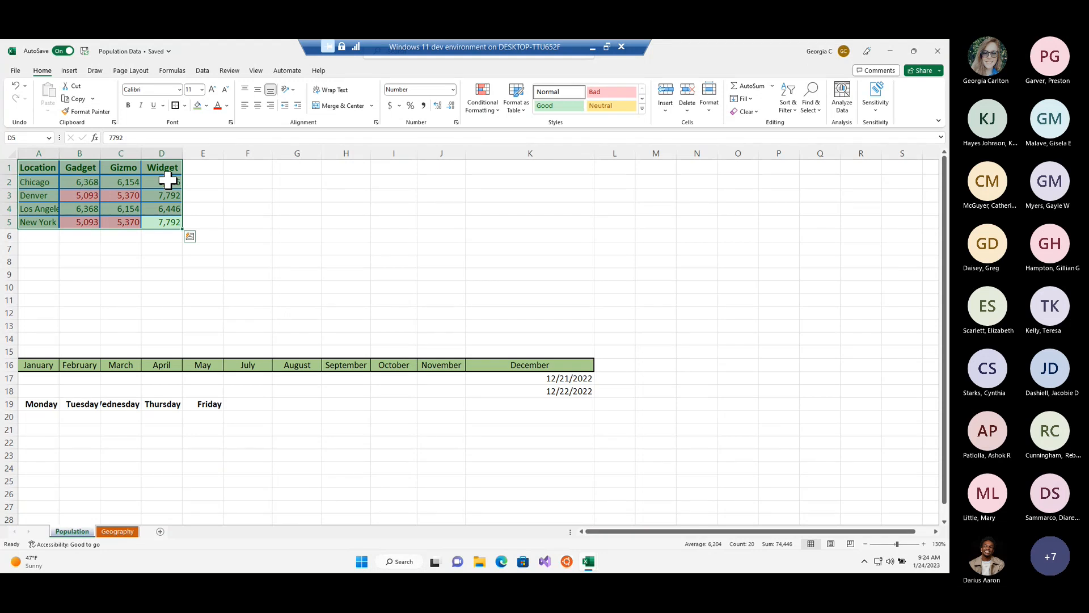
key(ctrl+t)
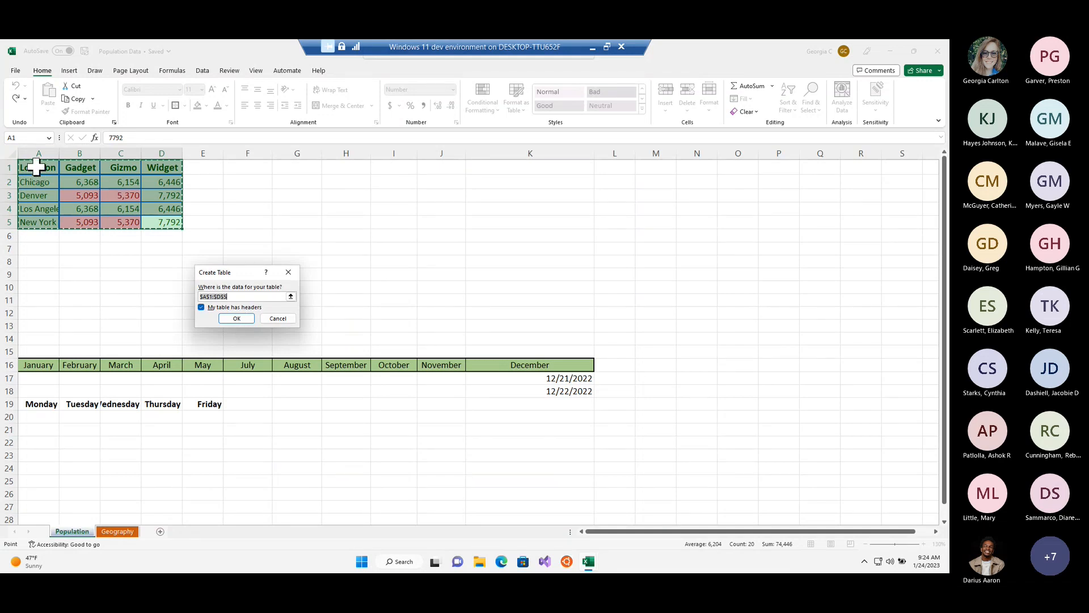
drag(37, 165, 170, 227)
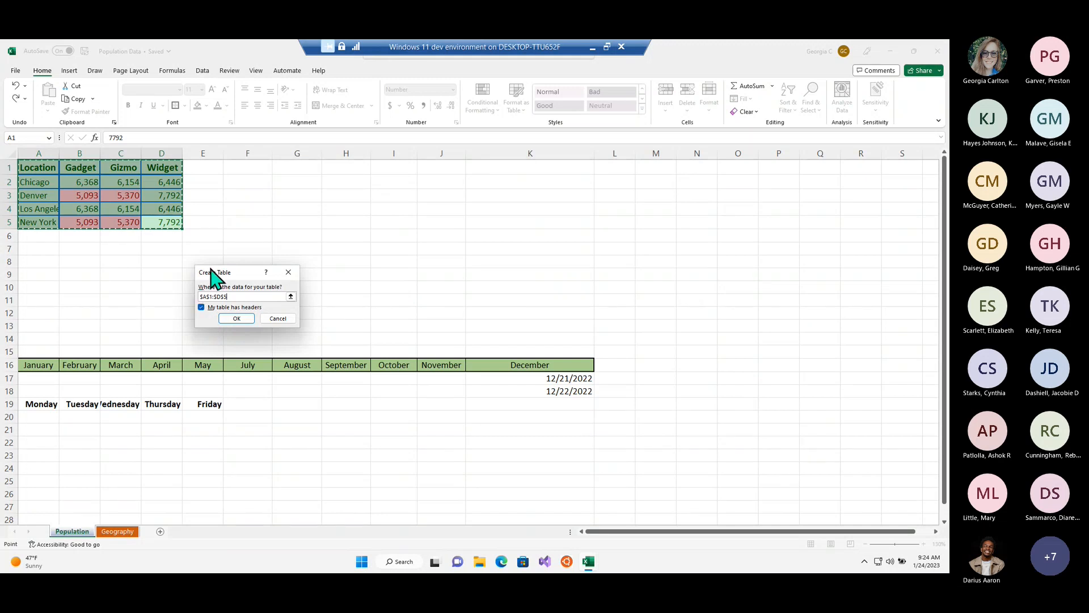
click(237, 318)
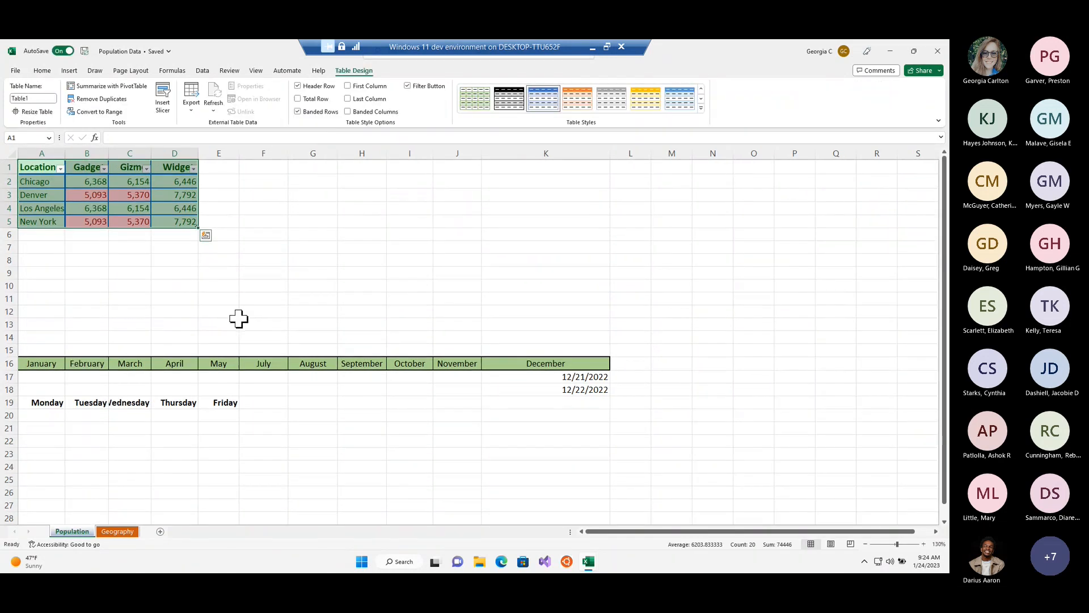
drag(198, 154, 76, 153)
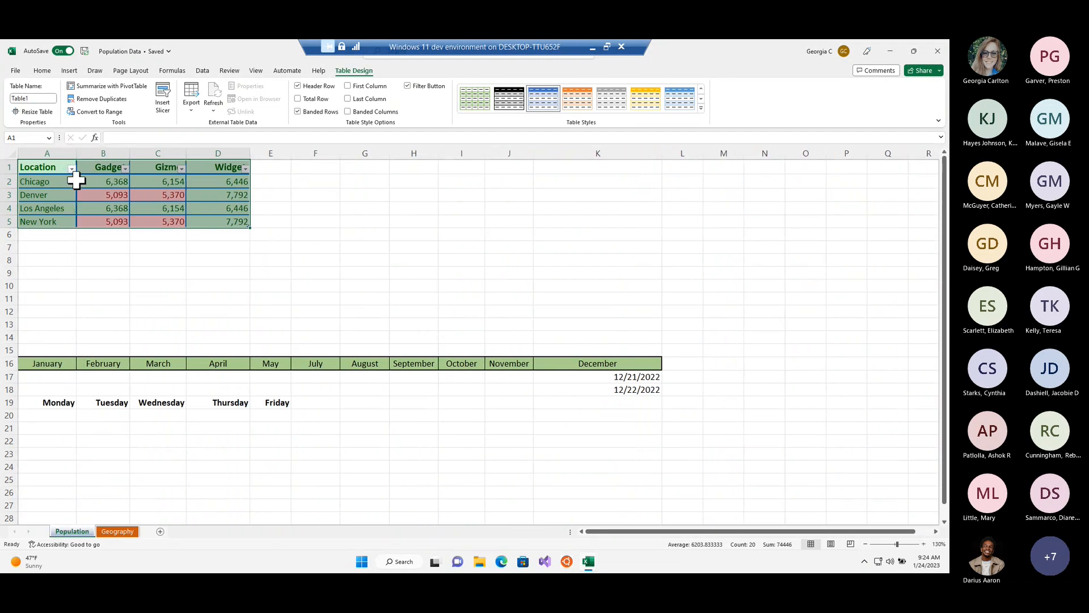
click(114, 198)
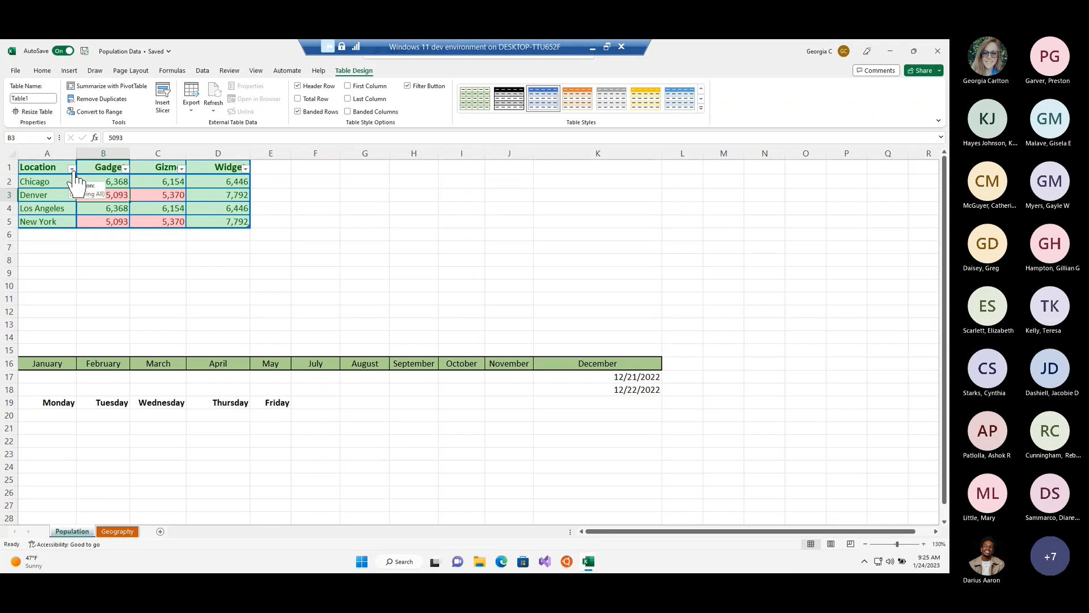
Filter the table's Location column to show only Chicago, and clear that filter again
click(72, 170)
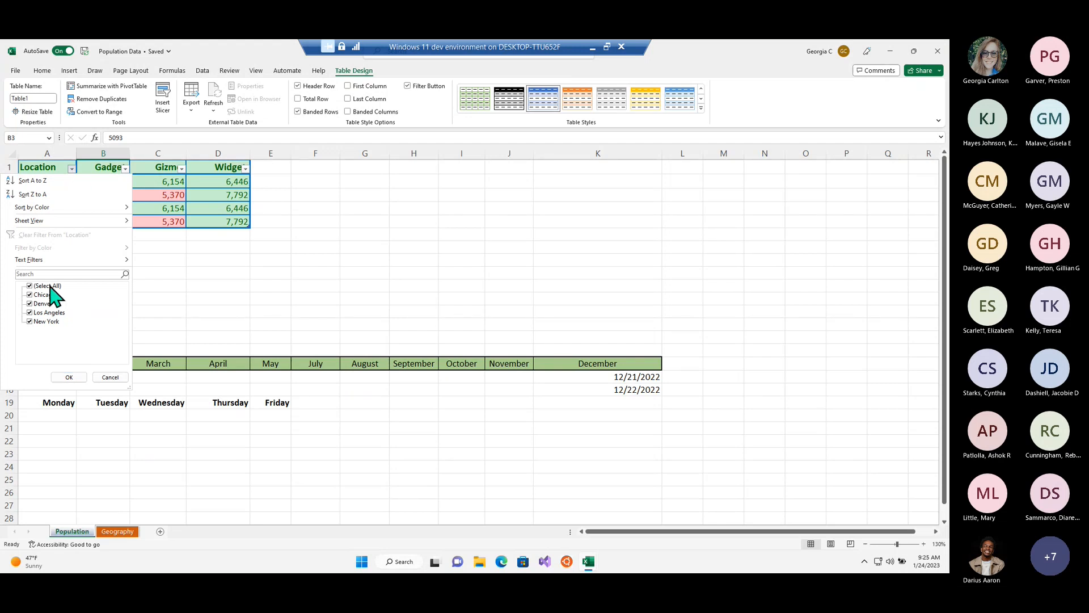
click(33, 287)
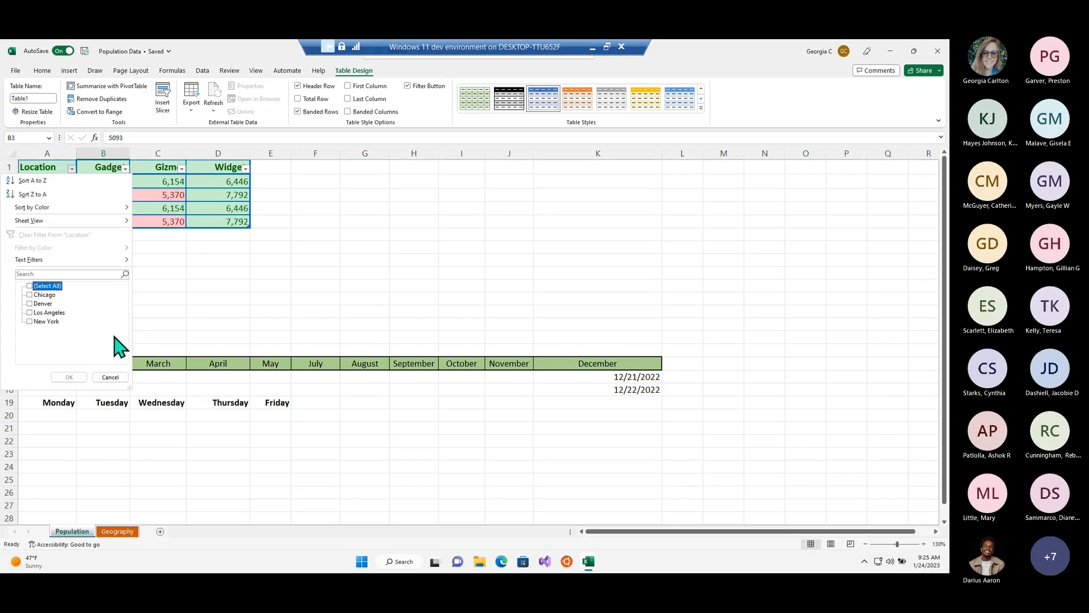
click(31, 295)
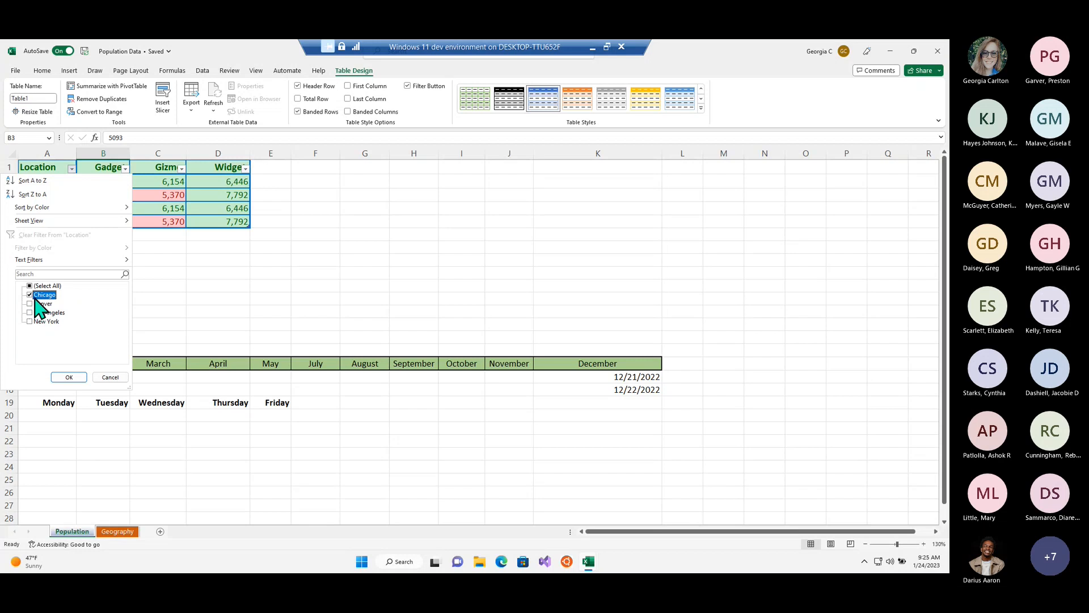
click(69, 377)
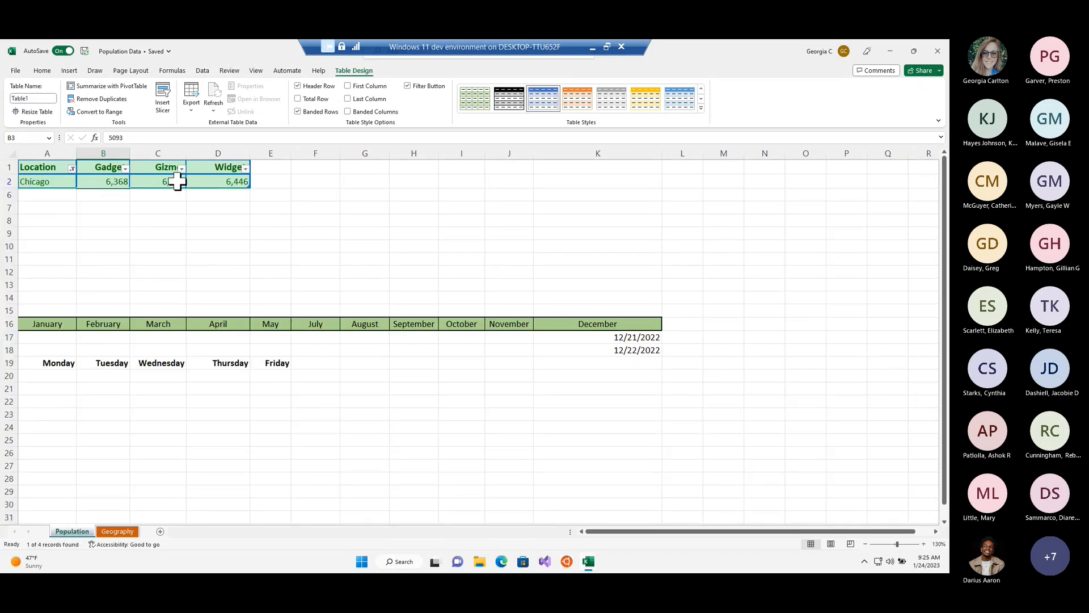
click(72, 169)
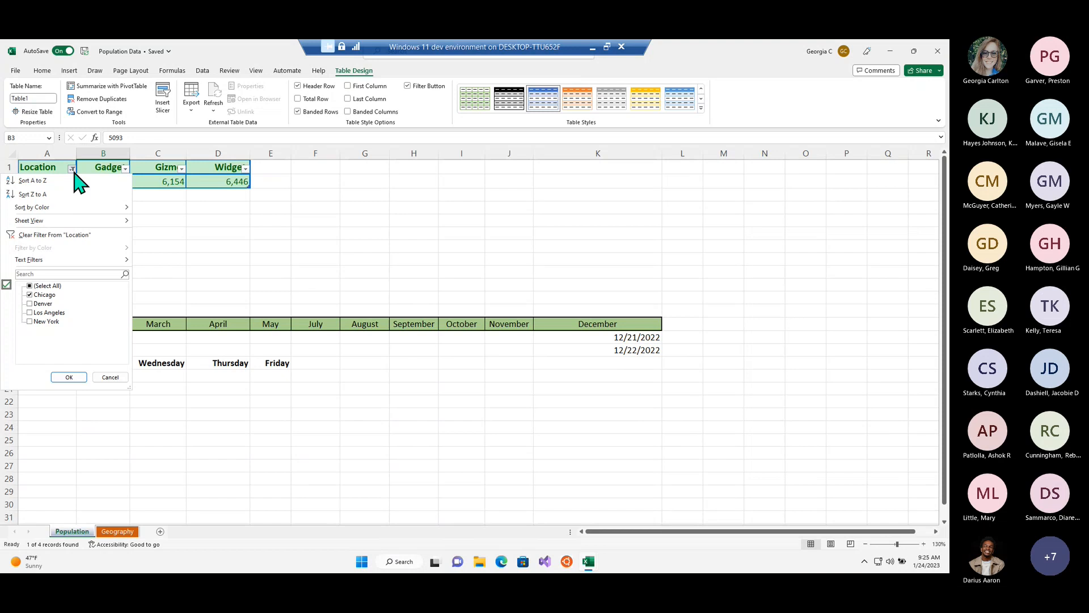
click(101, 235)
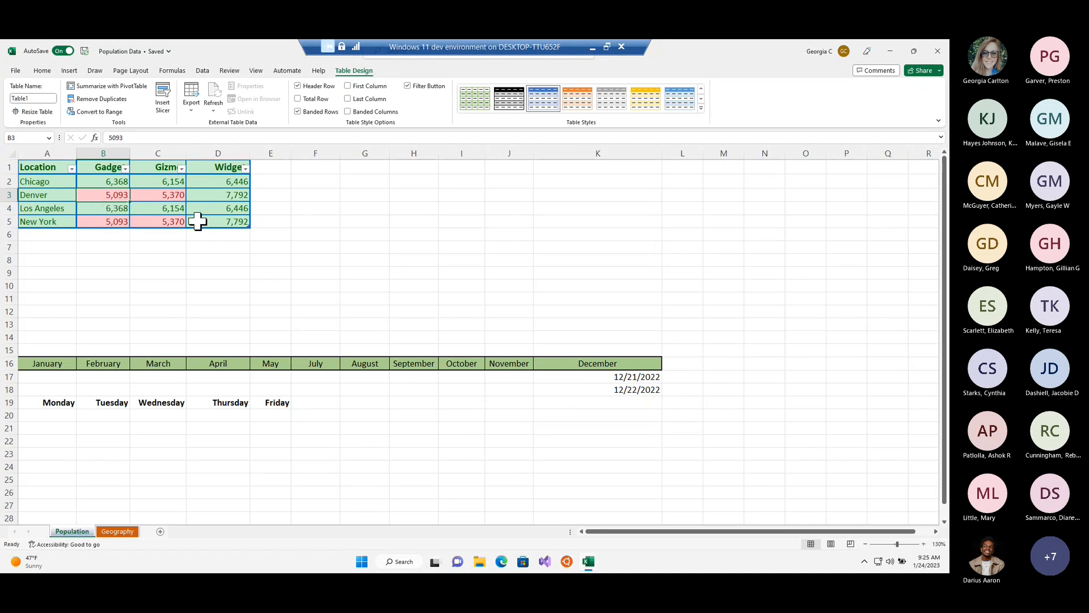
Apply the Blue, Table Style Medium 6 style to the location table
click(219, 209)
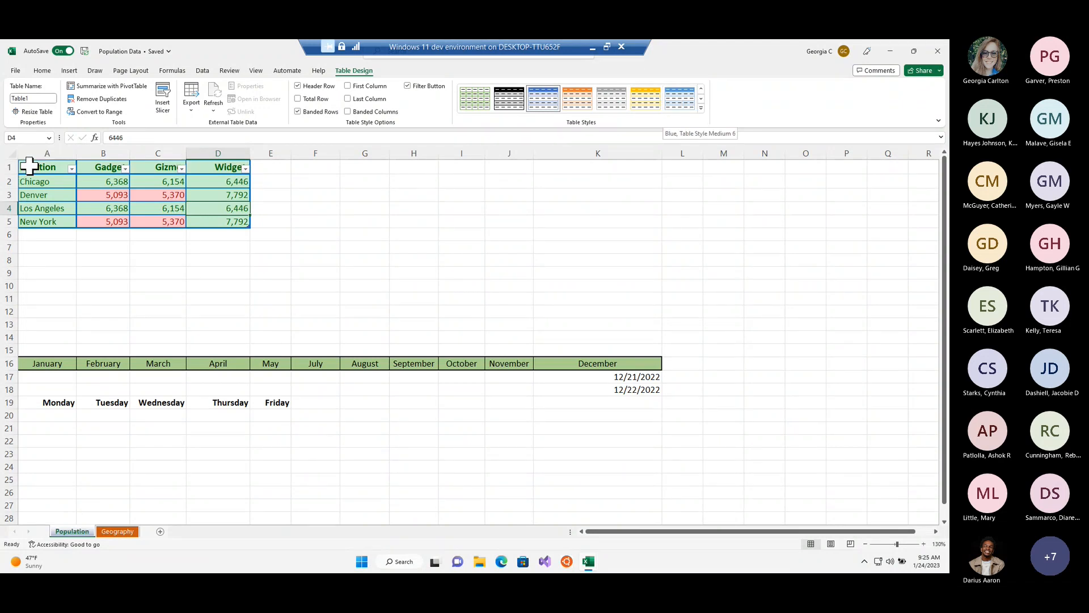
drag(29, 166, 238, 221)
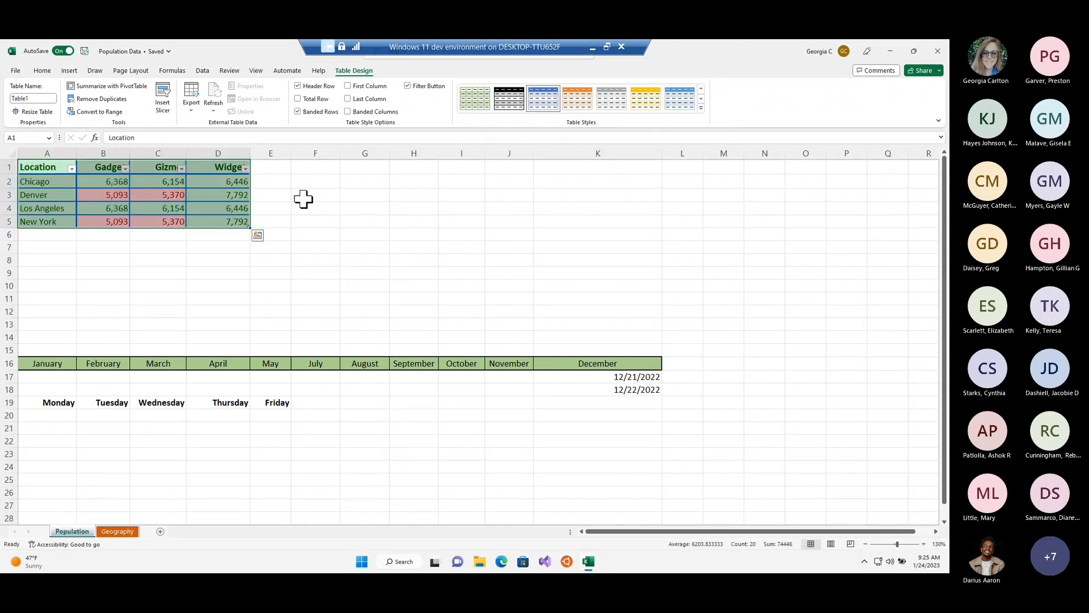
click(690, 97)
click(272, 273)
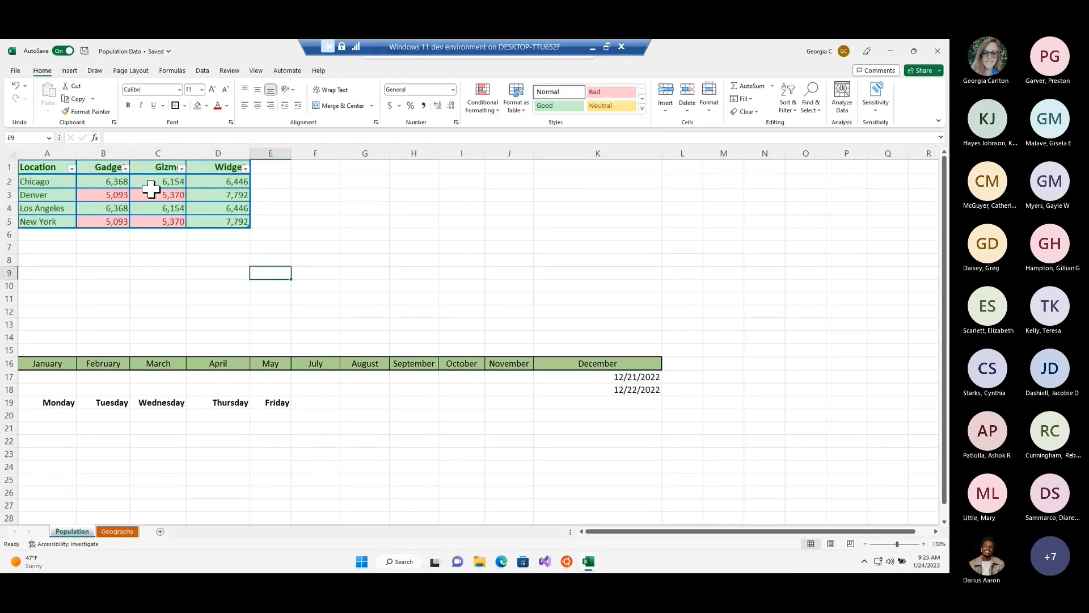
Browse further table styles and view the Remove Duplicates options for the location table, closing them without changes
click(221, 220)
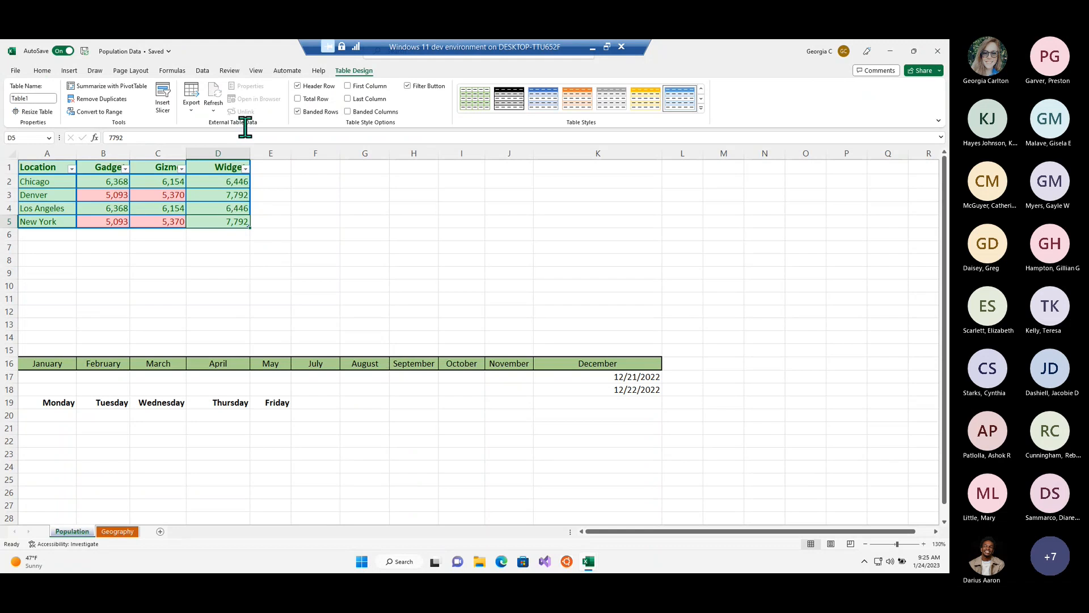
click(701, 99)
click(702, 99)
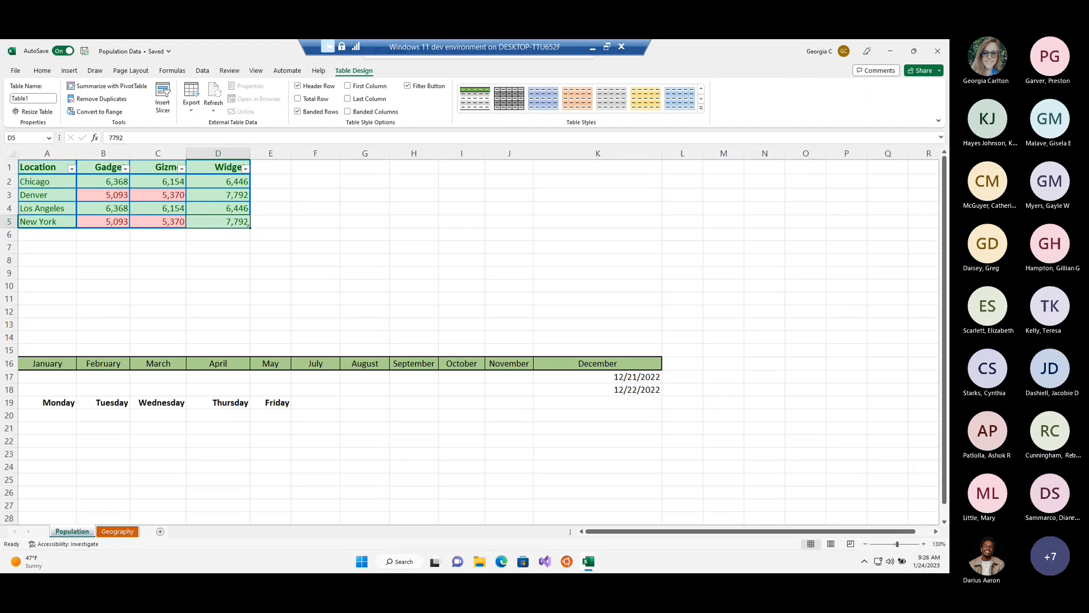
click(111, 100)
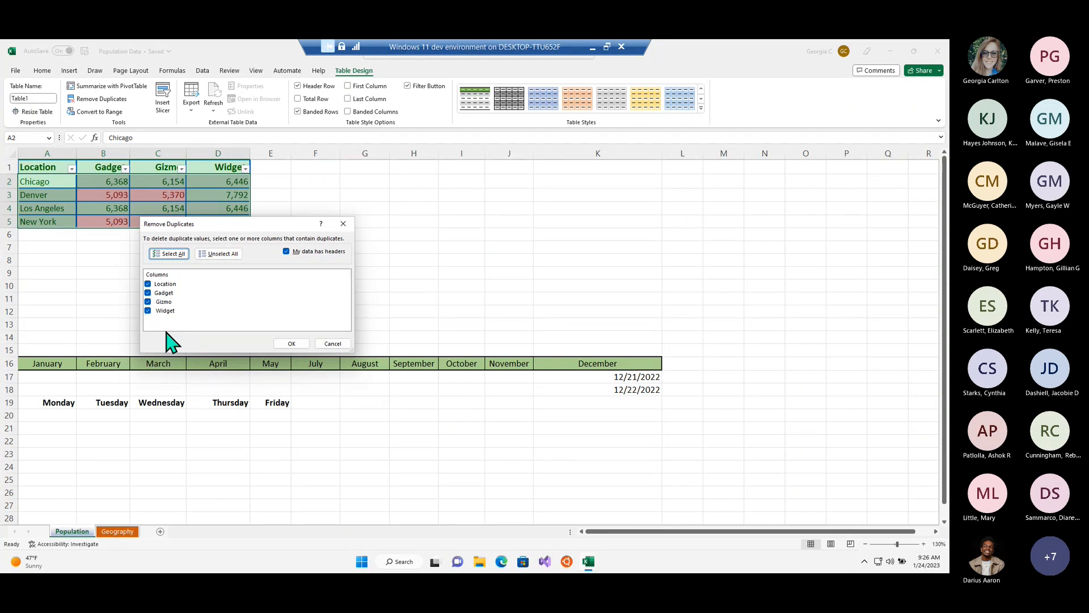
click(343, 224)
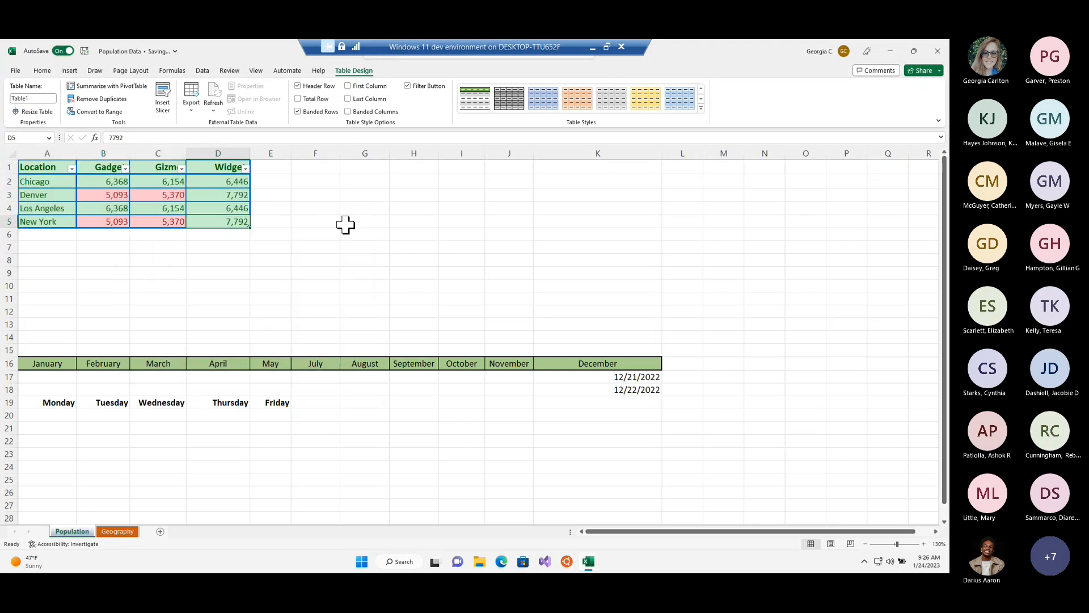
click(203, 197)
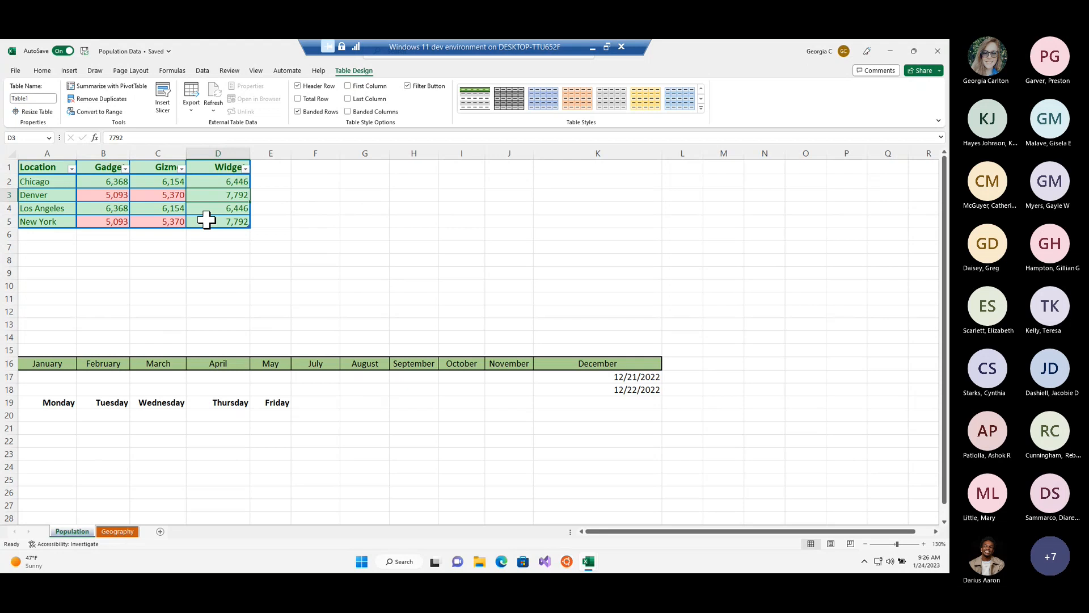
click(479, 246)
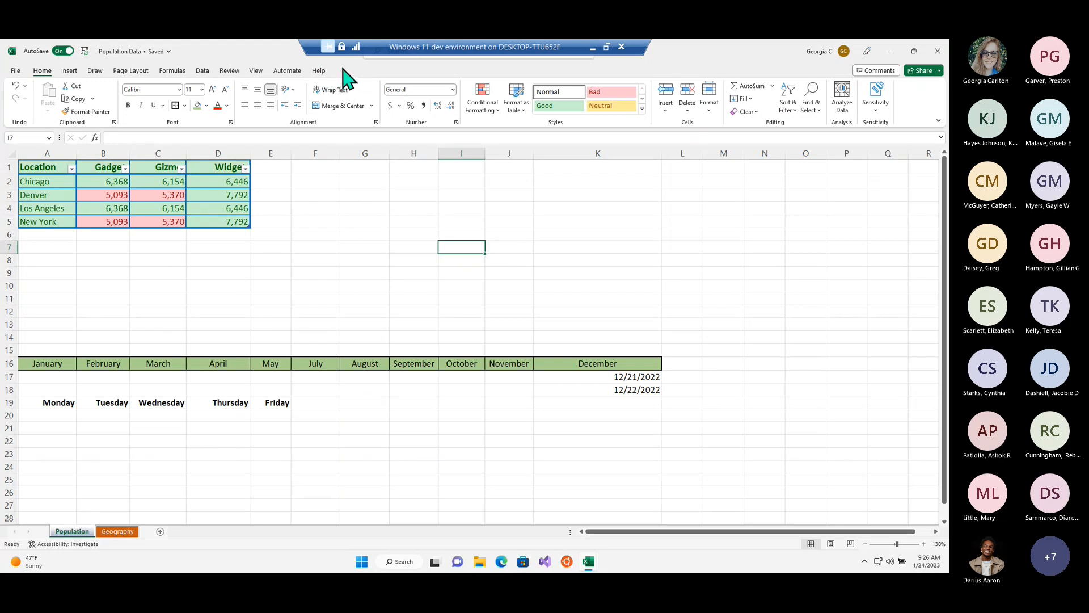
click(59, 196)
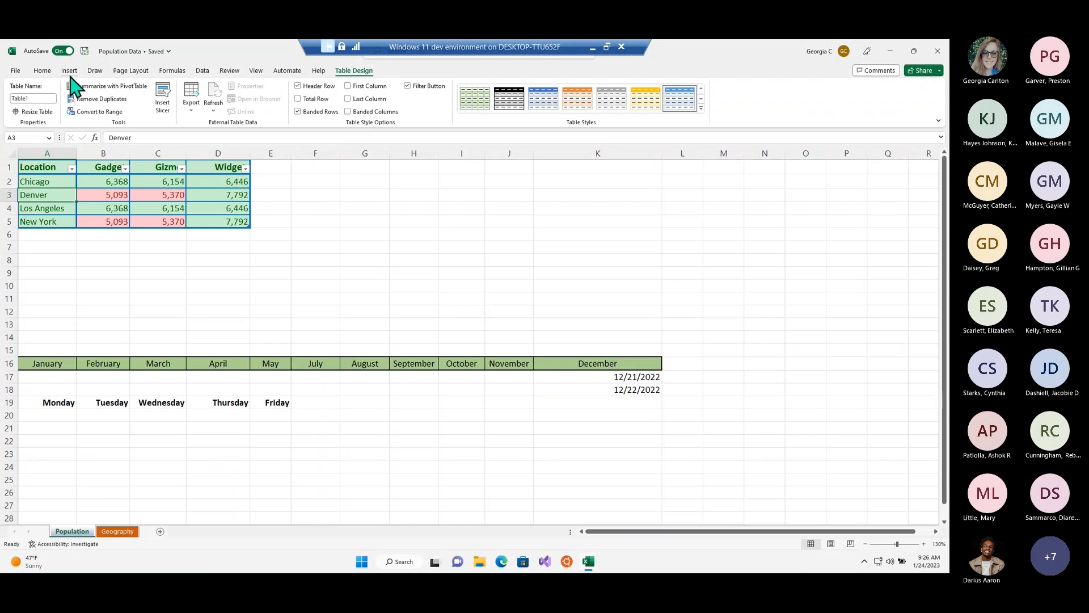
click(43, 71)
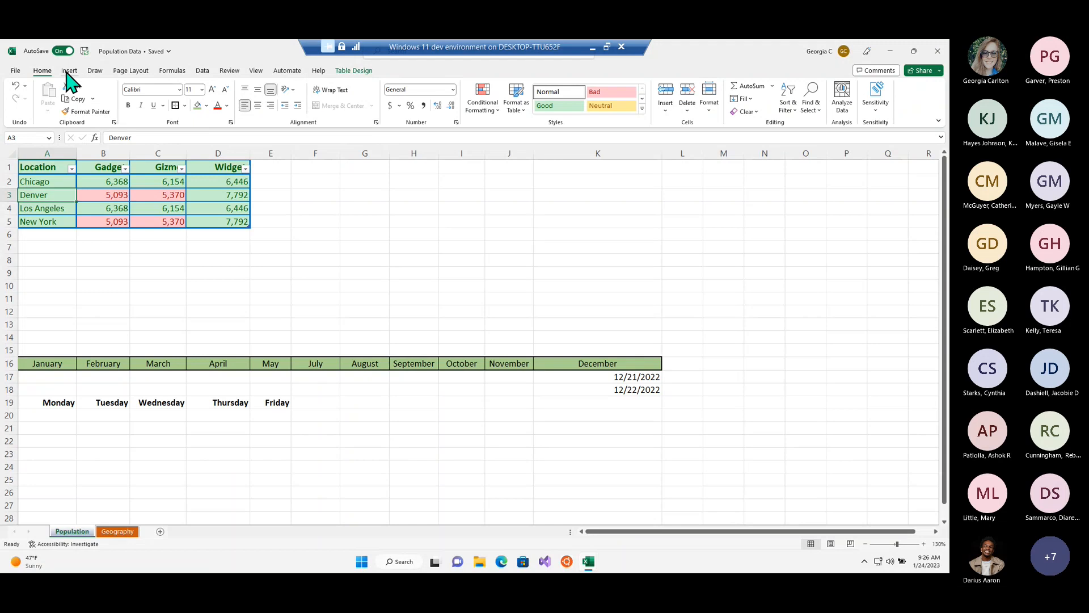
Insert the stock image of the bridge tower rising above clouds, starting at cell G1
click(70, 71)
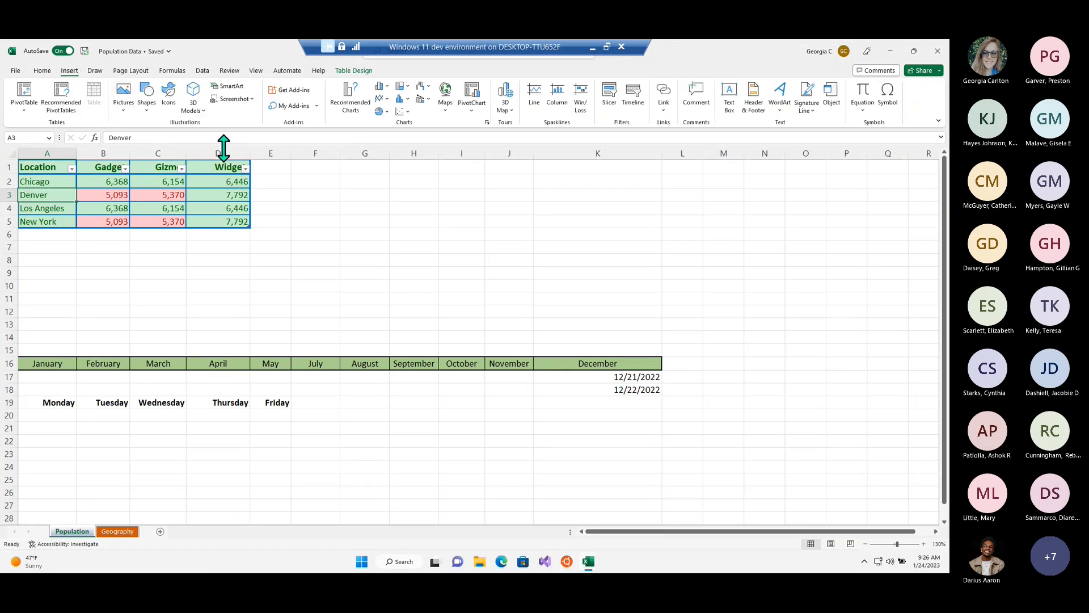
click(375, 186)
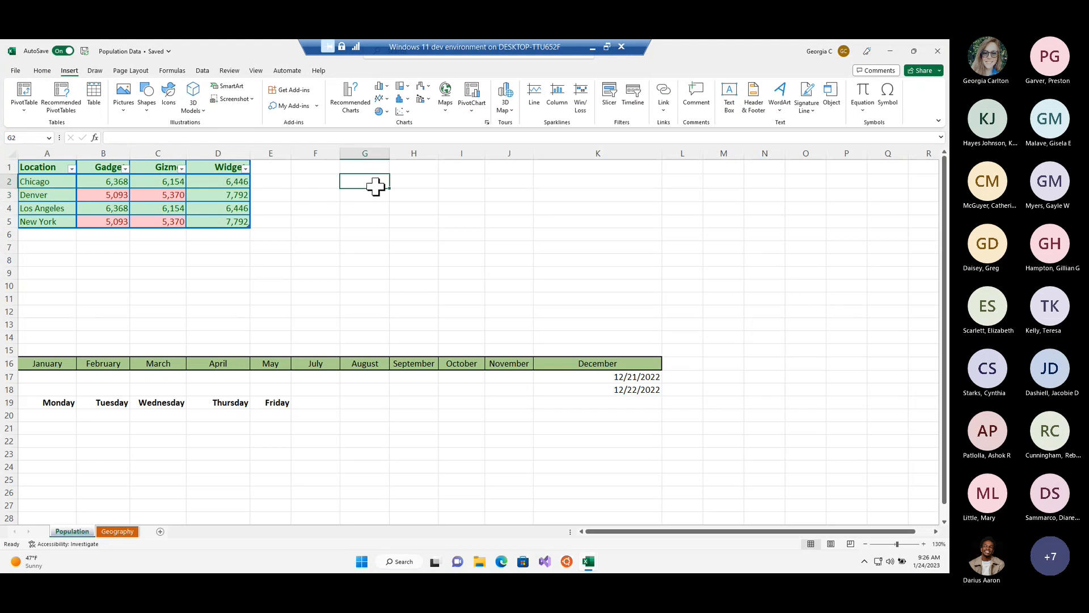
click(365, 164)
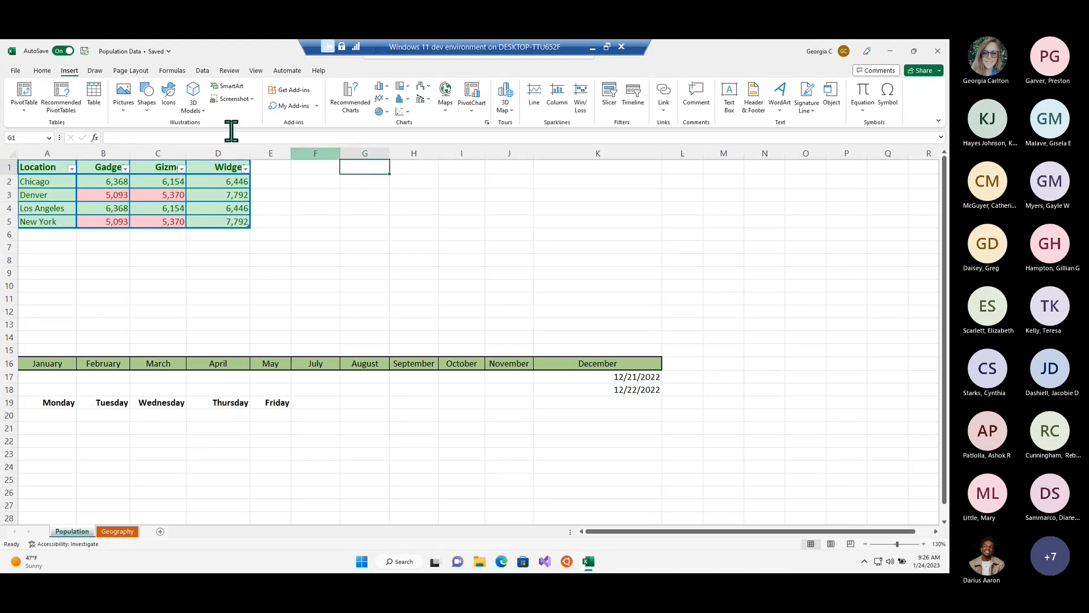
click(122, 109)
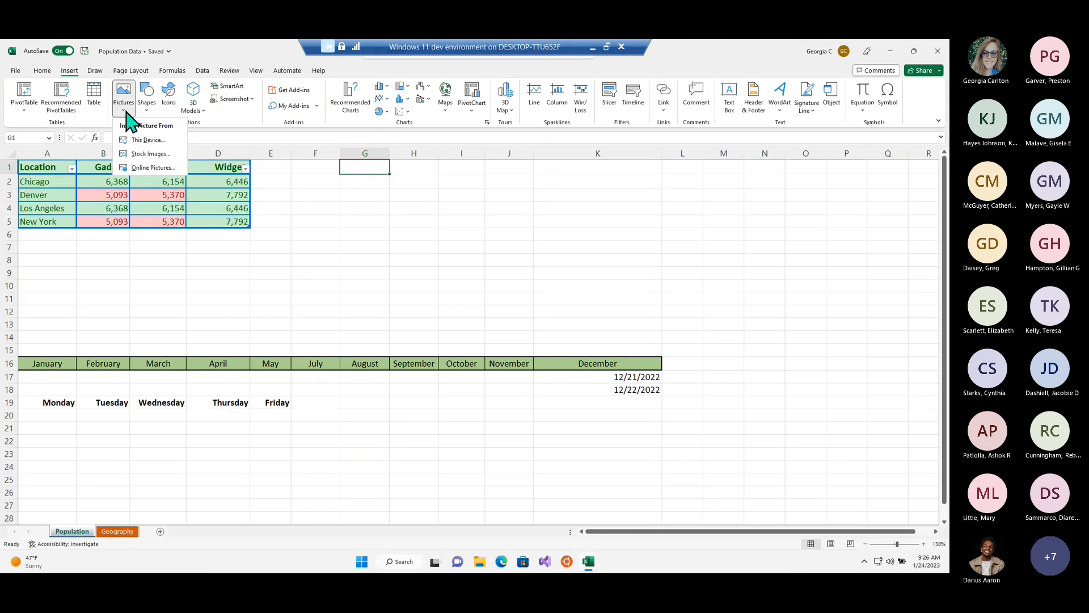
click(155, 154)
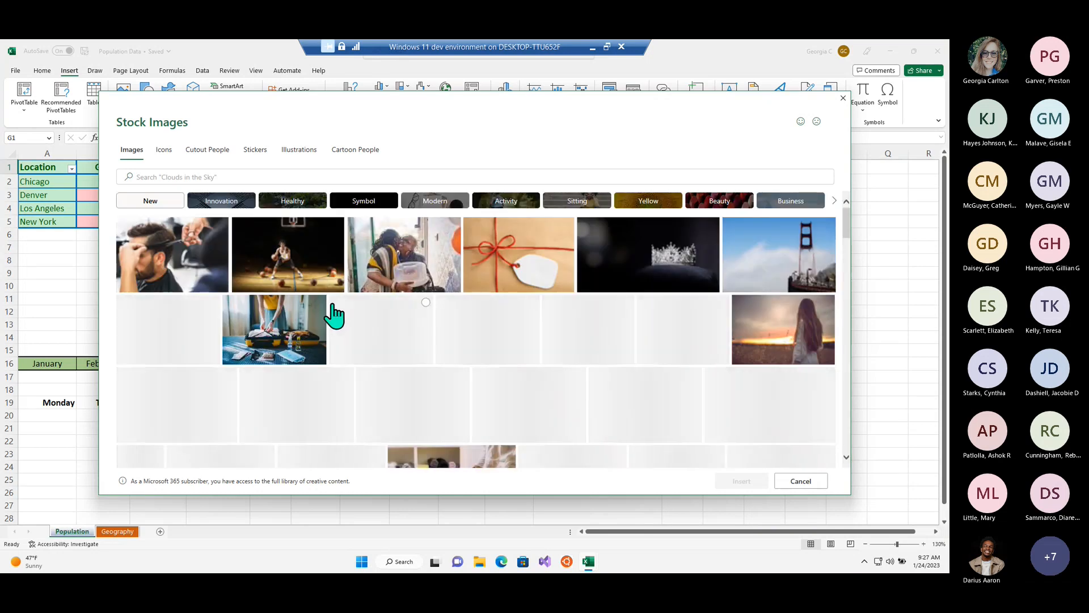
click(745, 285)
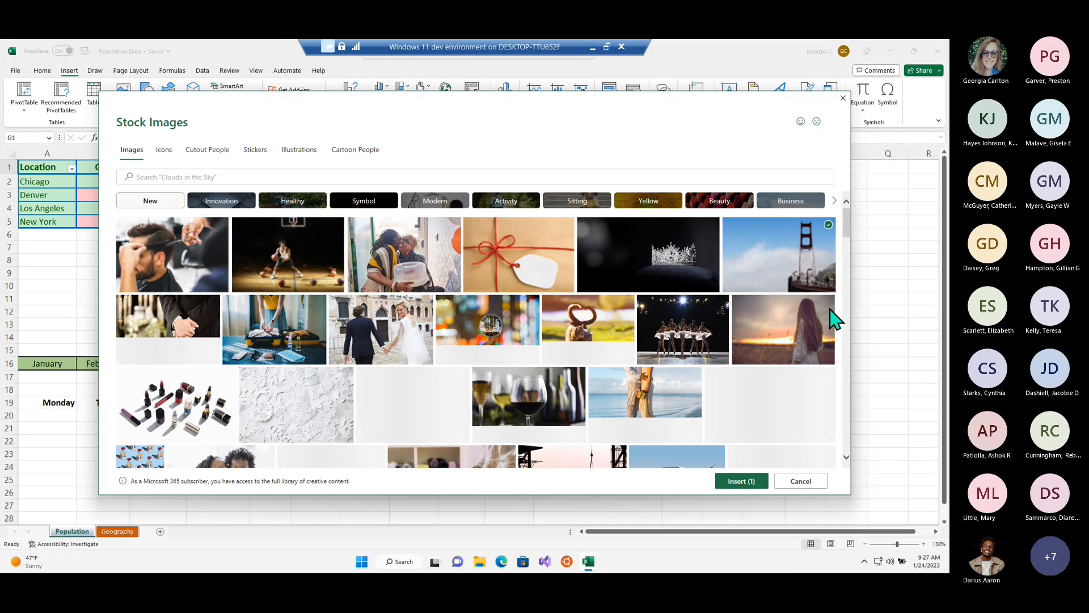
click(742, 482)
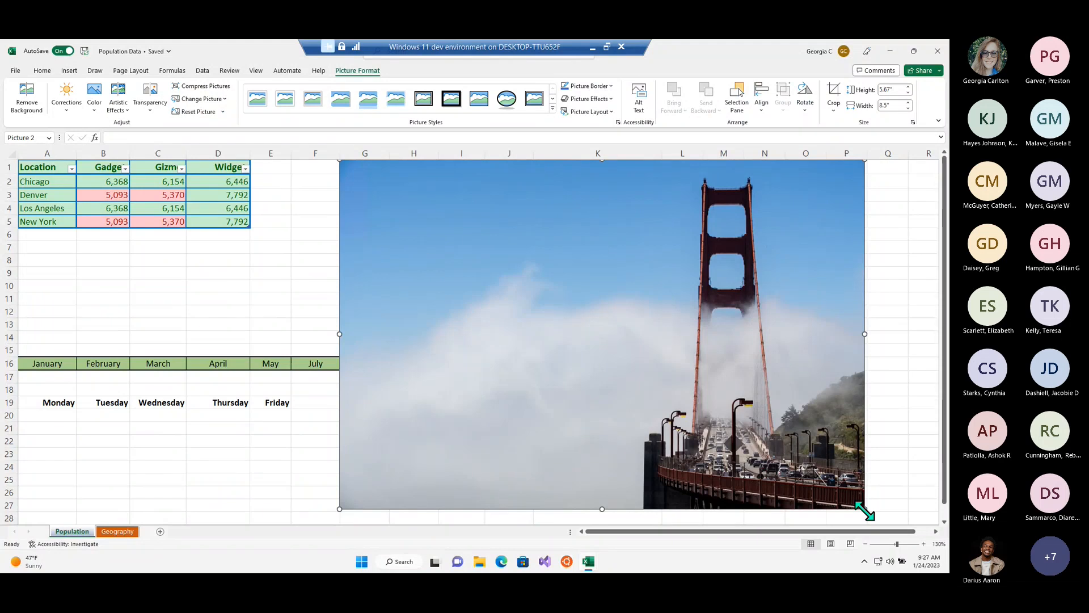
Shrink the bridge picture proportionally to about 2.21" high and 3.31" wide, undoing the extra height-only squeeze
drag(865, 508, 719, 412)
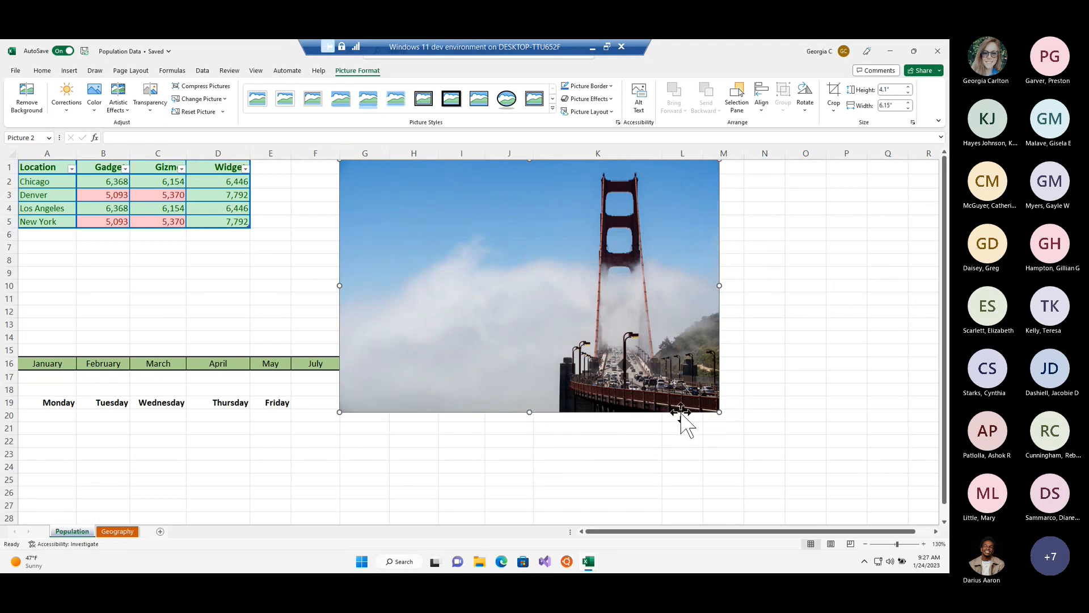
drag(719, 412, 544, 295)
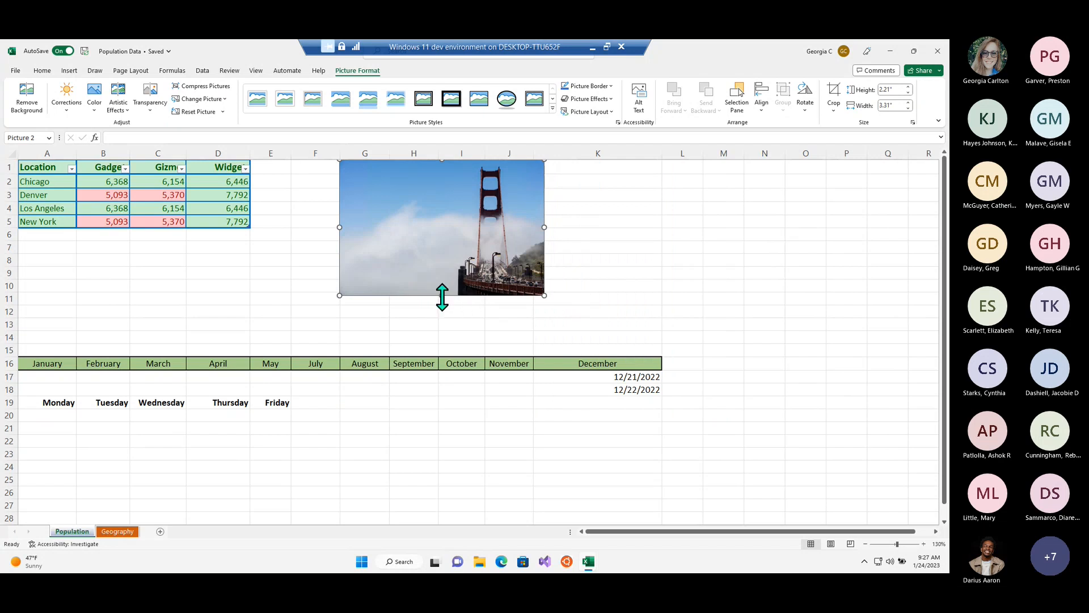
mouse_move(441, 296)
mouse_down()
mouse_move(444, 233)
mouse_move(445, 289)
mouse_move(450, 274)
mouse_move(457, 290)
mouse_up()
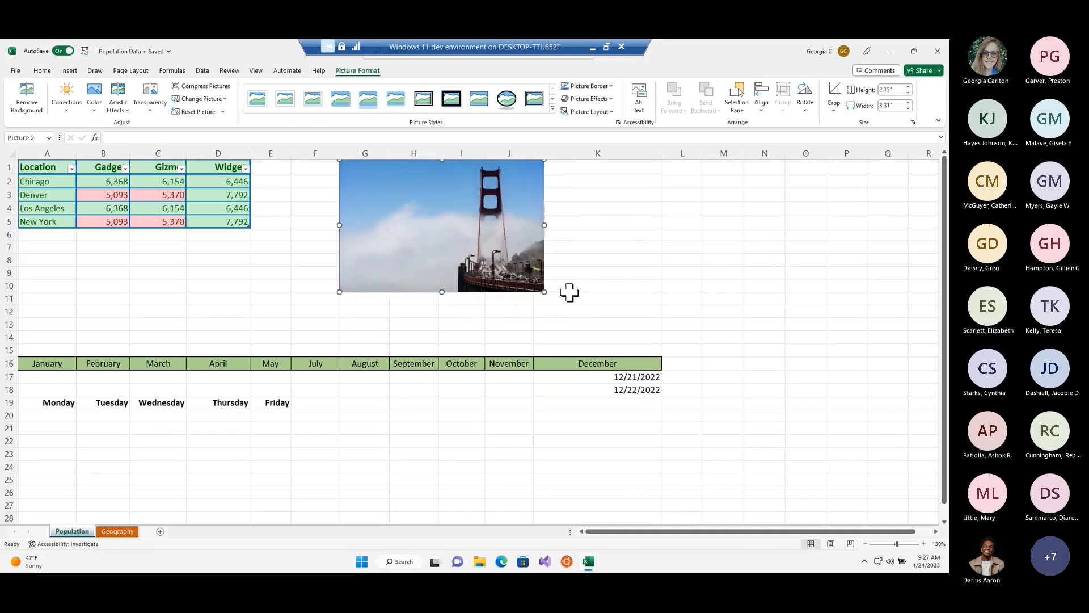
key(ctrl+z)
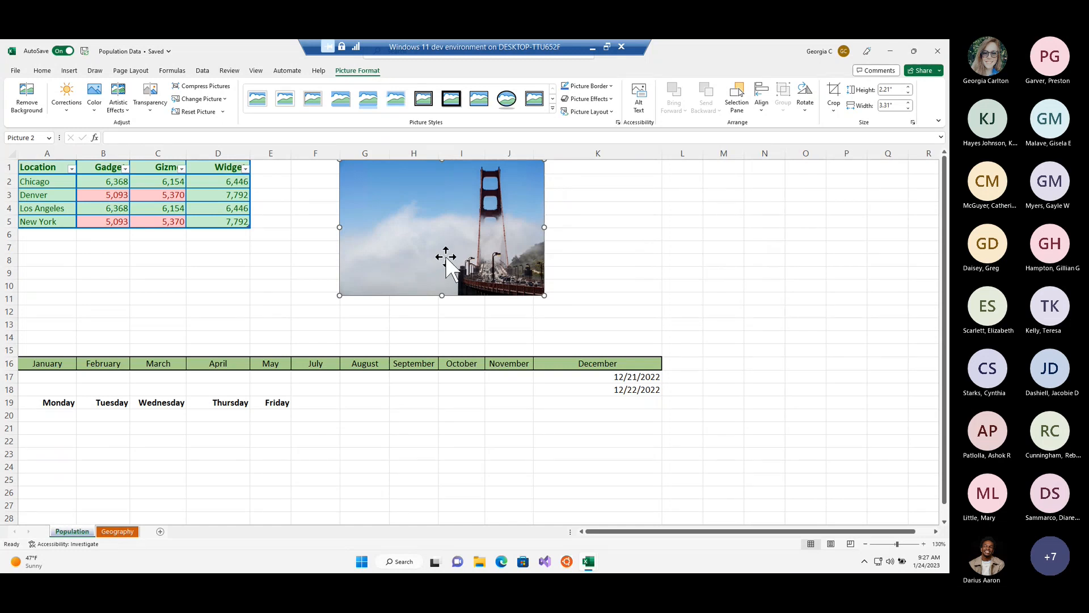
click(747, 260)
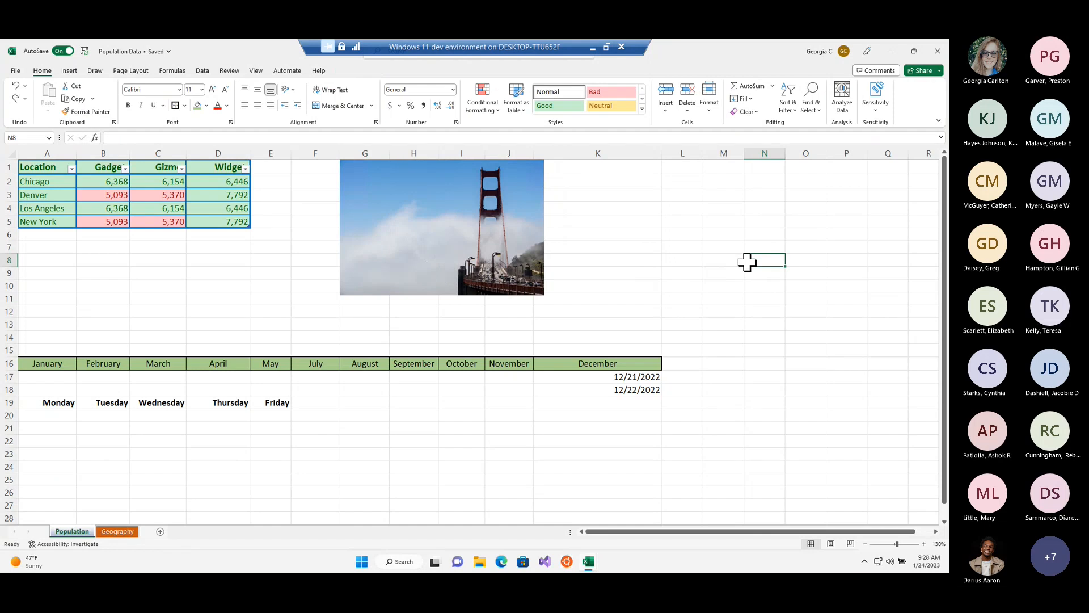
click(502, 251)
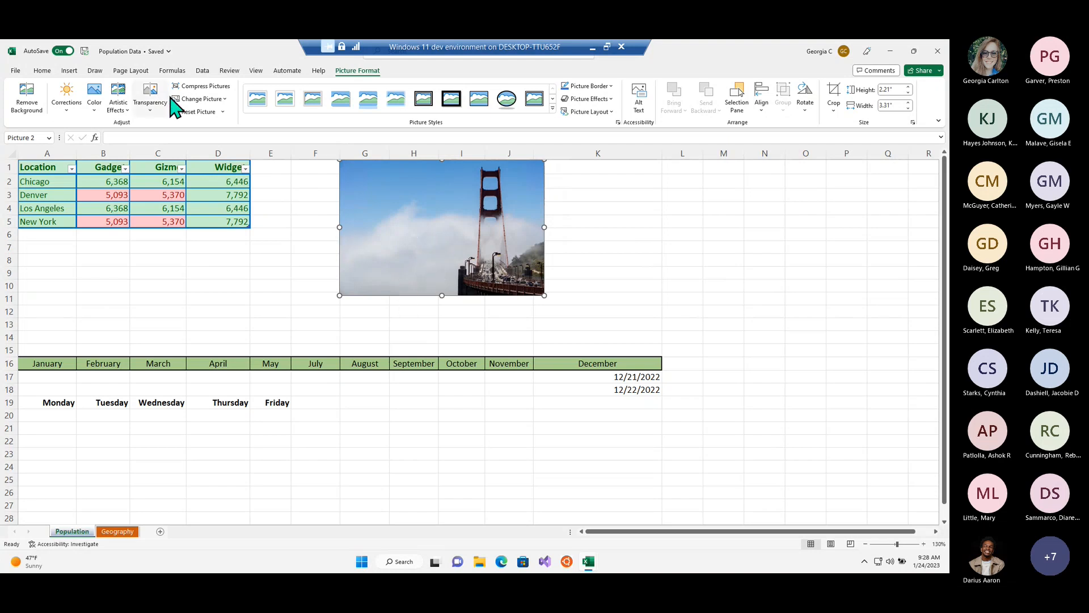
View the Format as Table styles for the location table and close them without choosing one
click(173, 208)
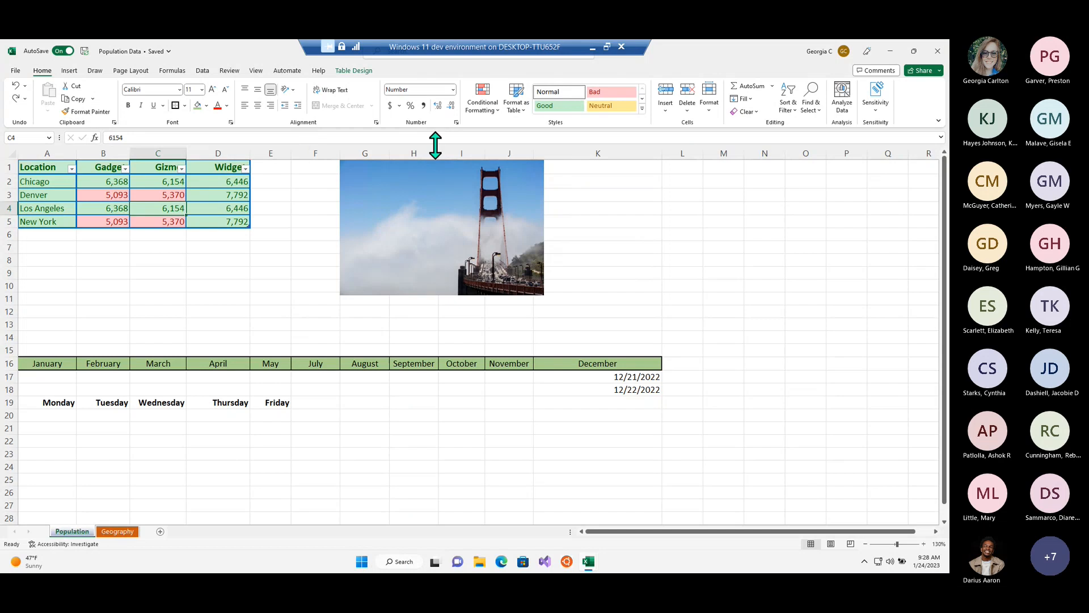
click(516, 108)
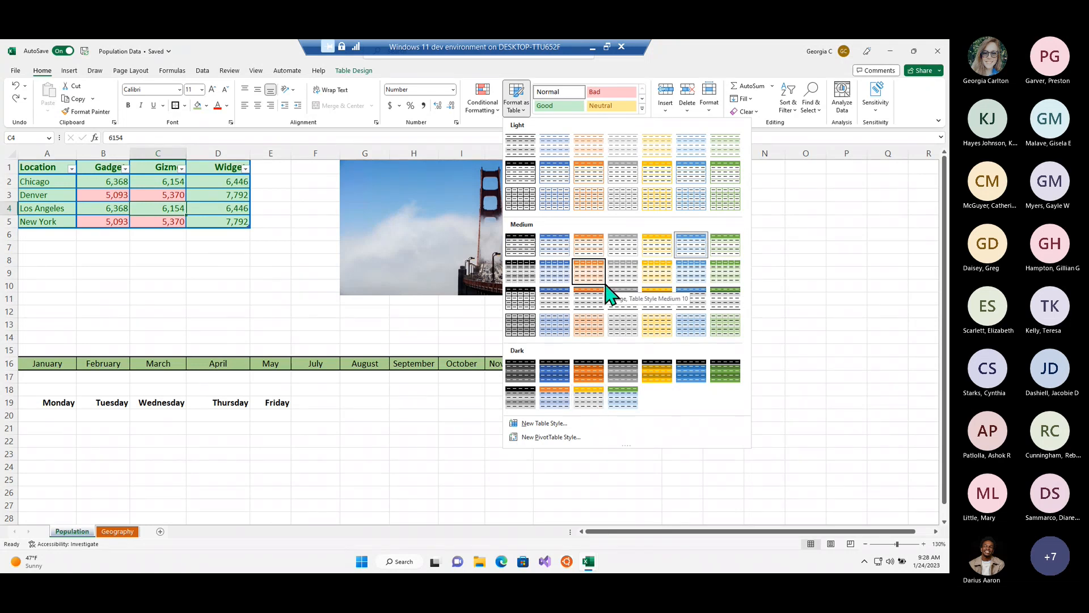
click(522, 113)
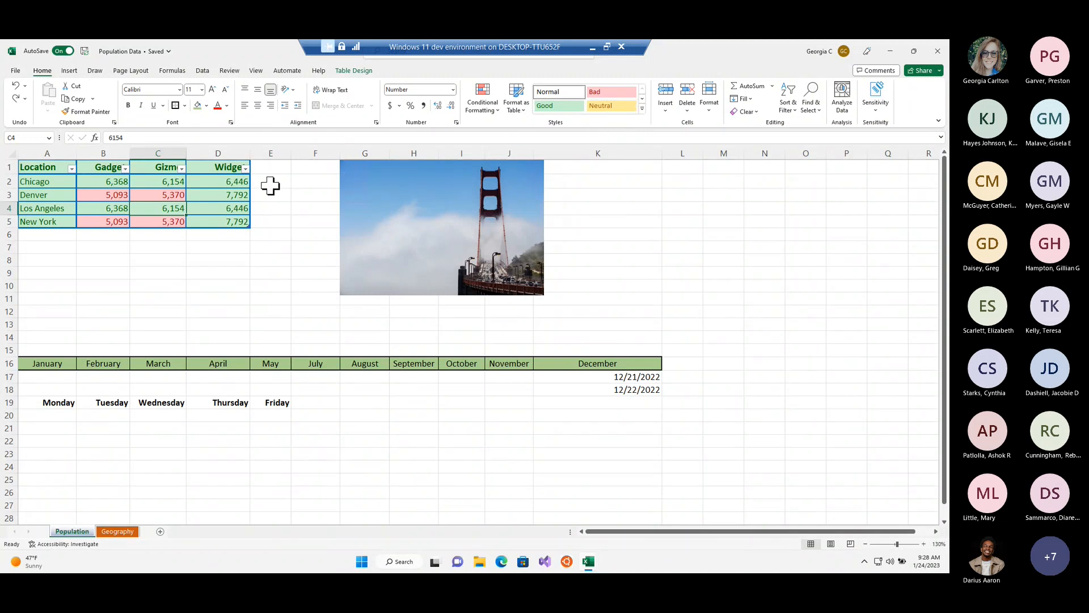
Apply the Neutral cell style to Denver's widget figure in cell D3
click(220, 196)
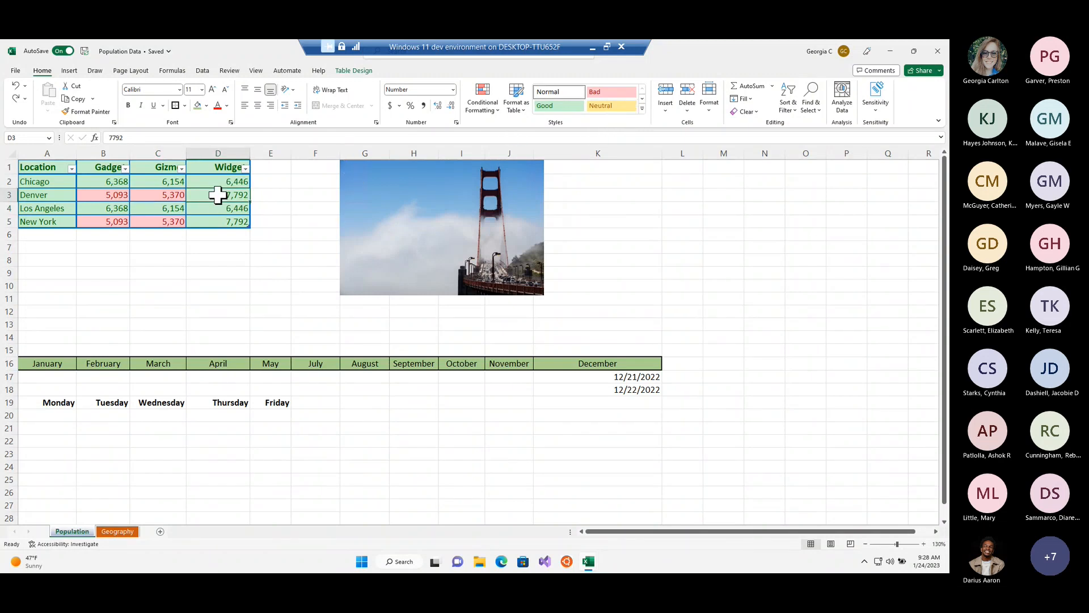
click(614, 107)
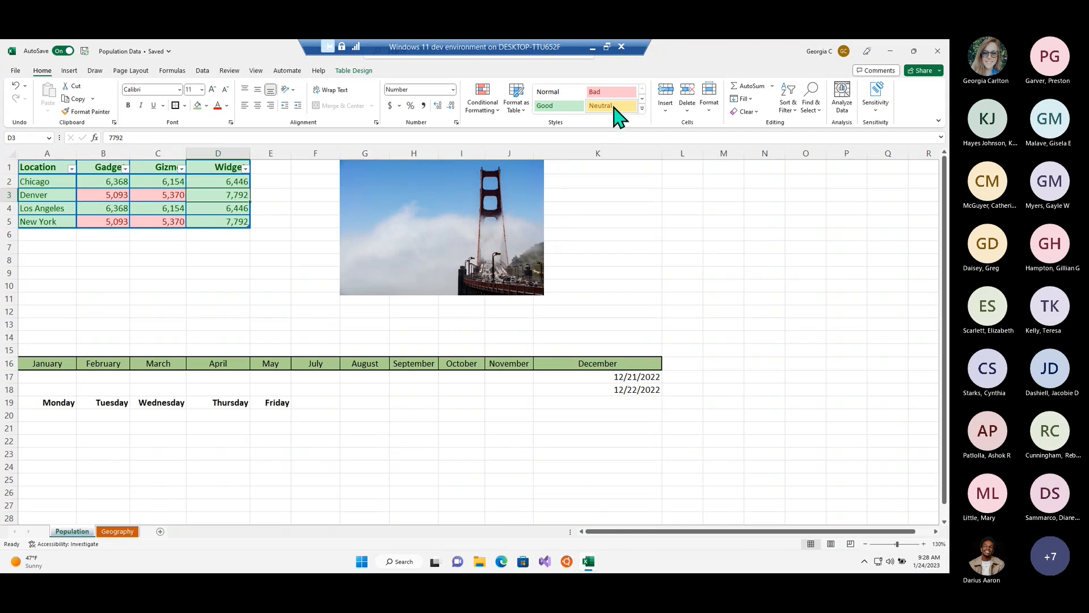
click(225, 222)
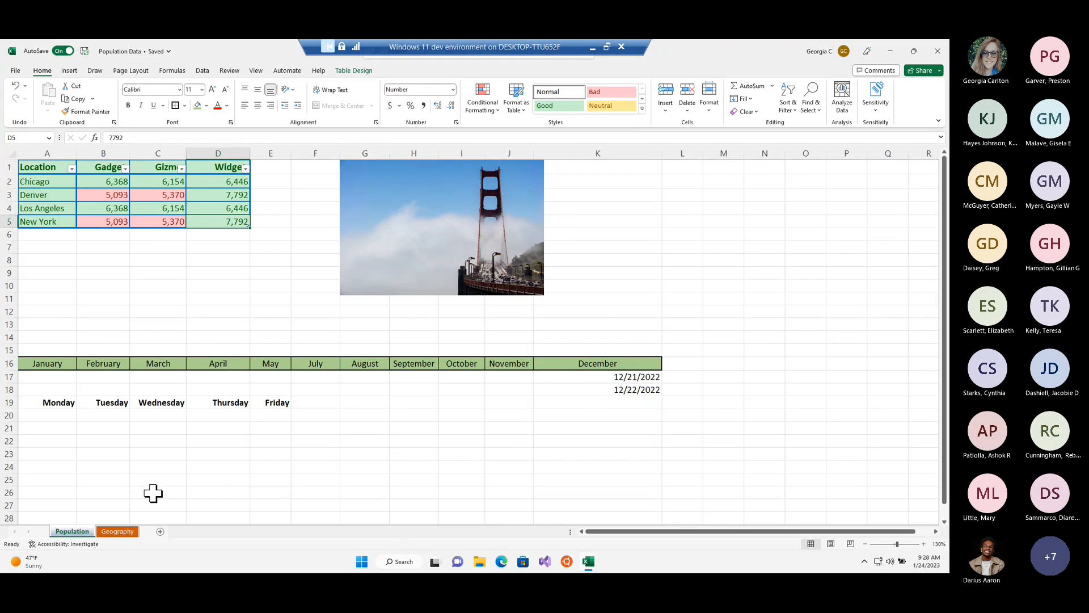
Paste the copied location and employee data into the Geography worksheet starting at cell A1
click(120, 532)
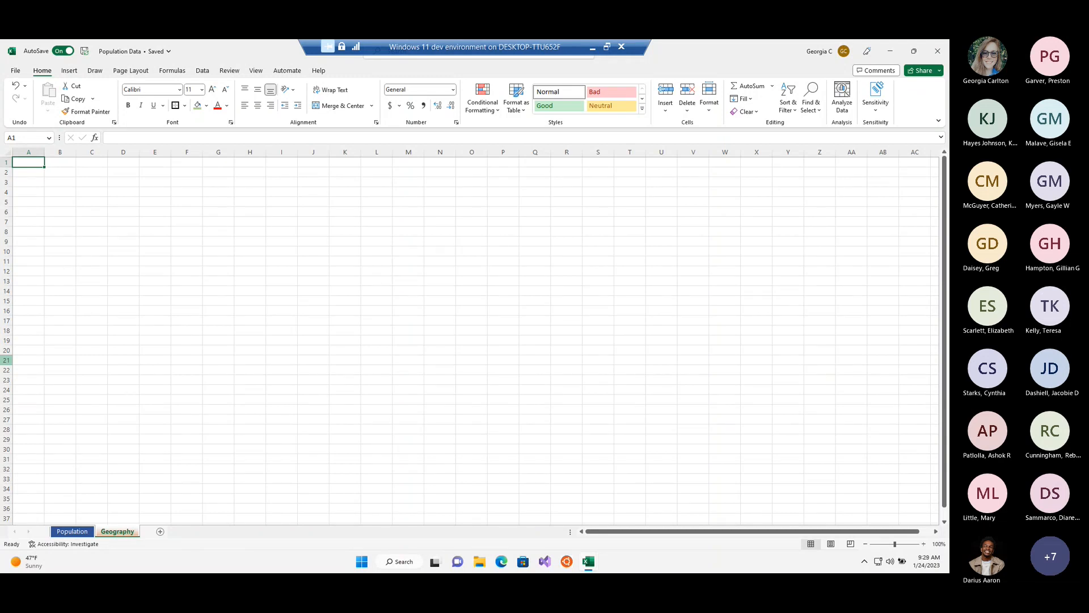
click(161, 231)
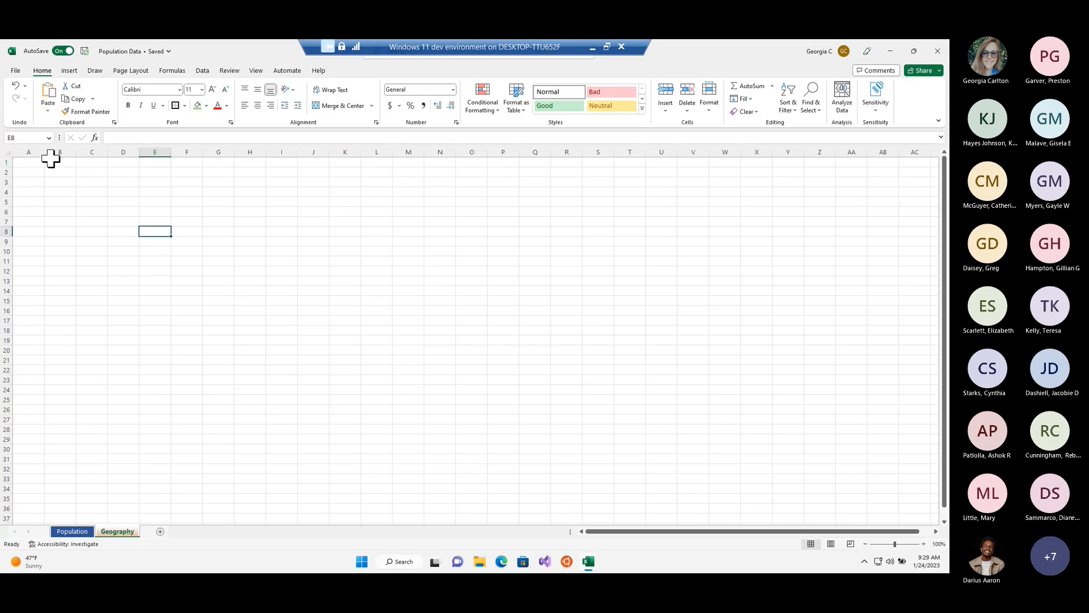
click(41, 163)
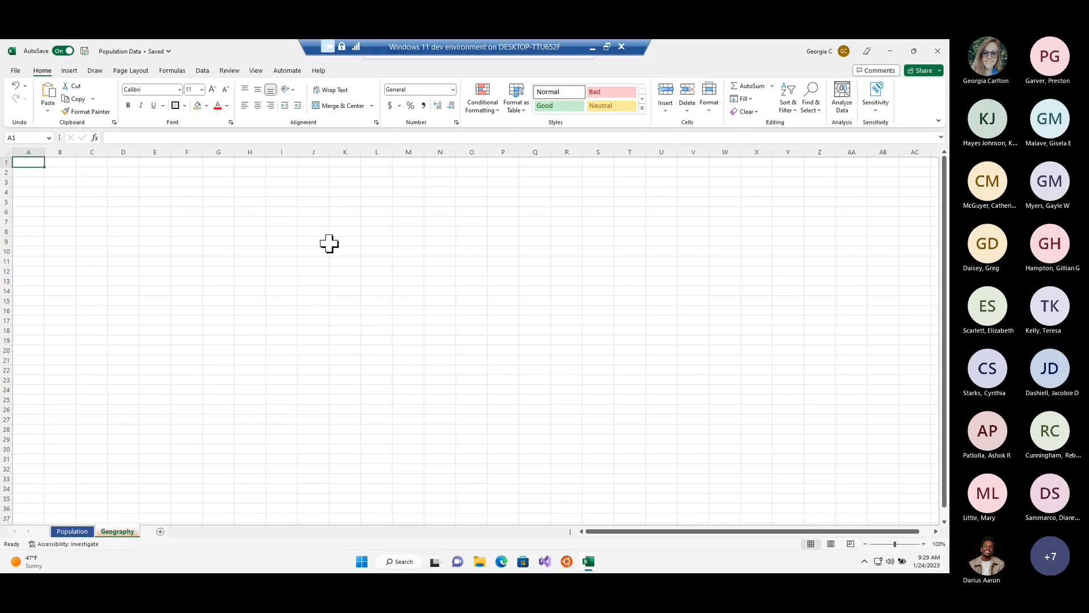
key(ctrl+v)
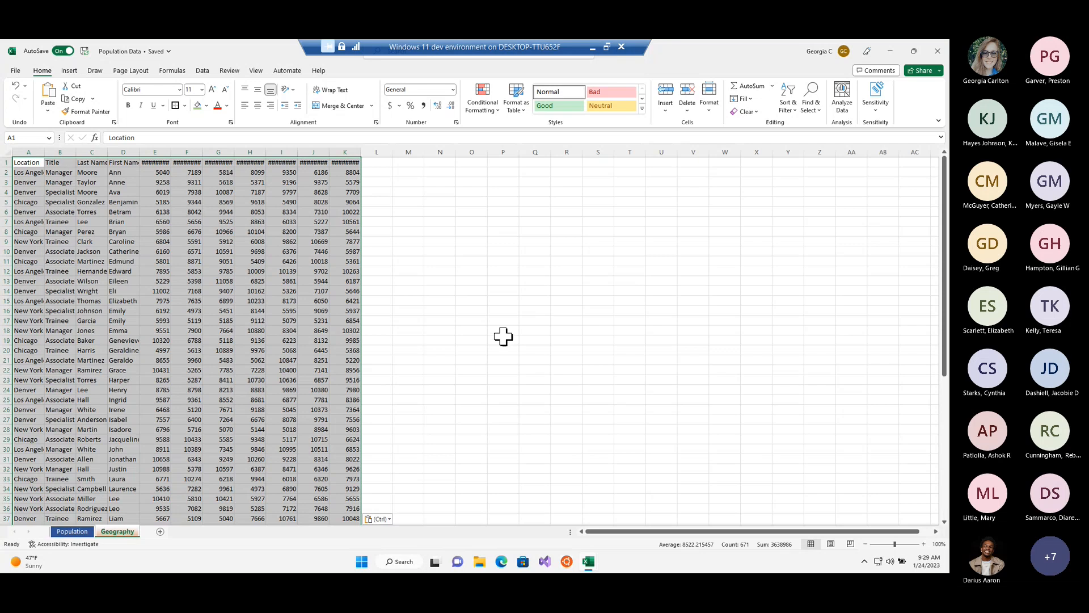
Widen columns C through K on the Geography sheet to fit the names and date headings
double_click(361, 153)
double_click(328, 154)
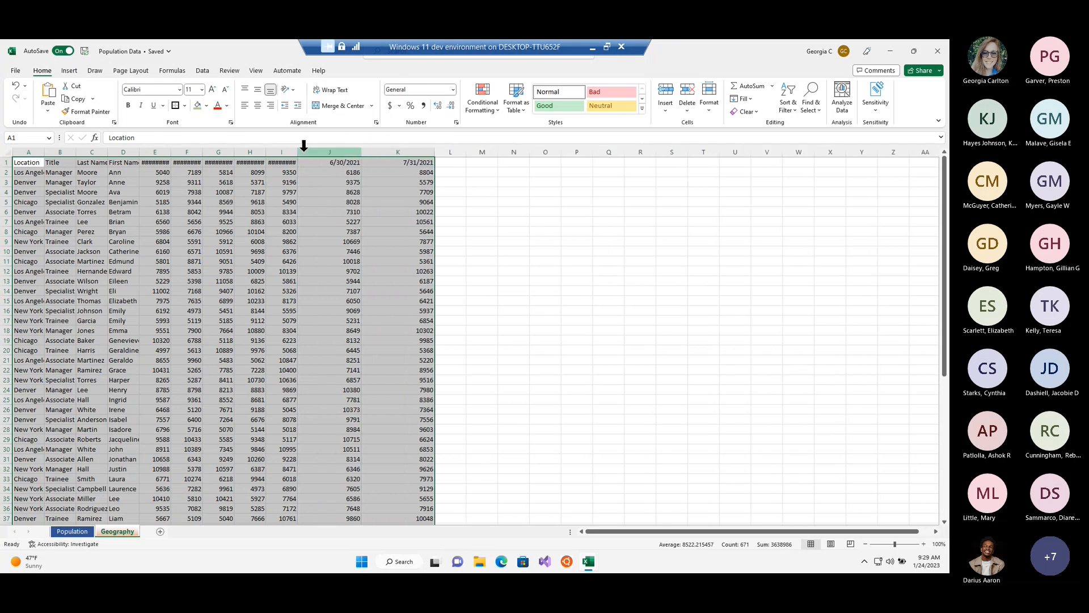
double_click(297, 152)
click(263, 149)
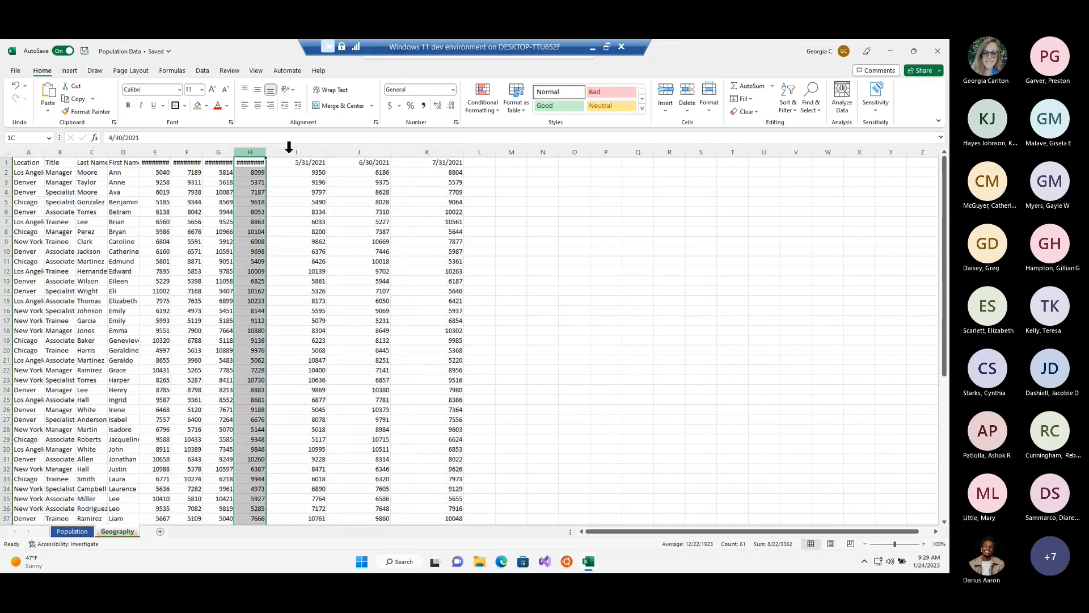
drag(289, 148, 296, 153)
double_click(245, 153)
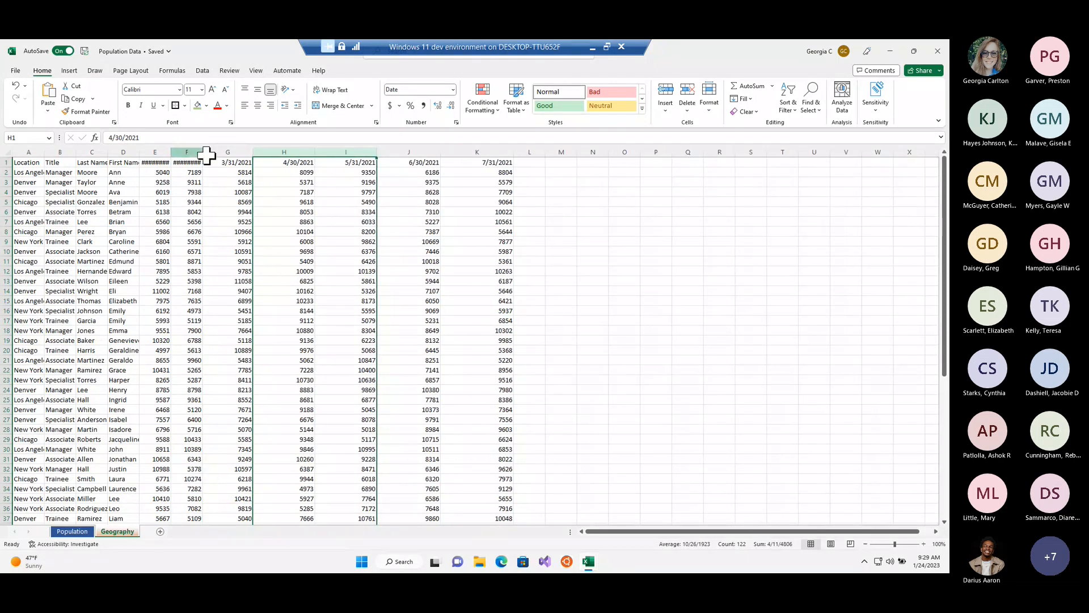
click(187, 152)
drag(203, 152, 240, 153)
drag(171, 152, 188, 153)
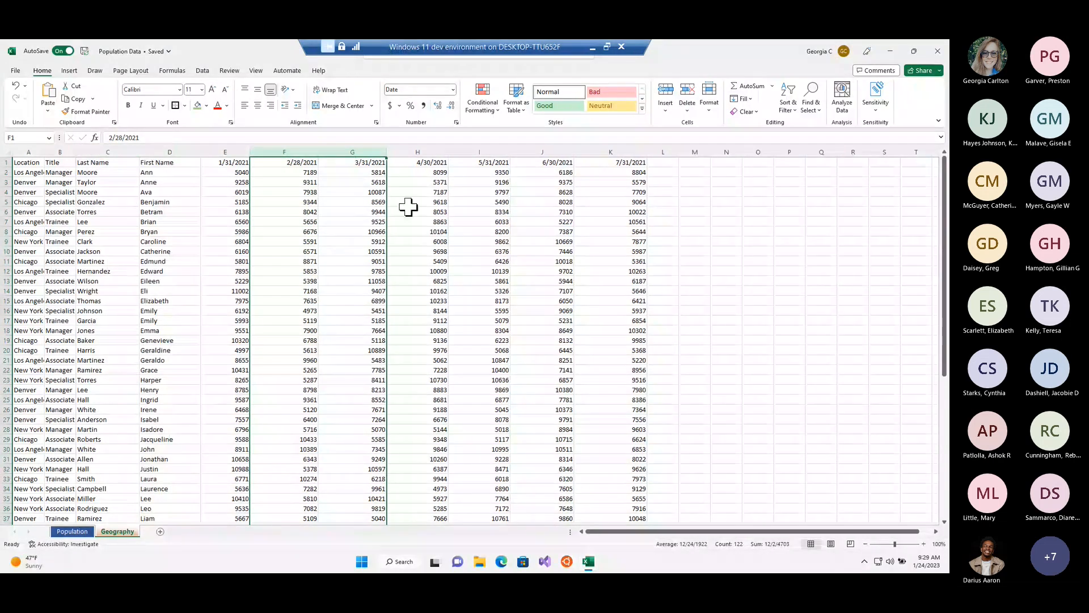
click(457, 292)
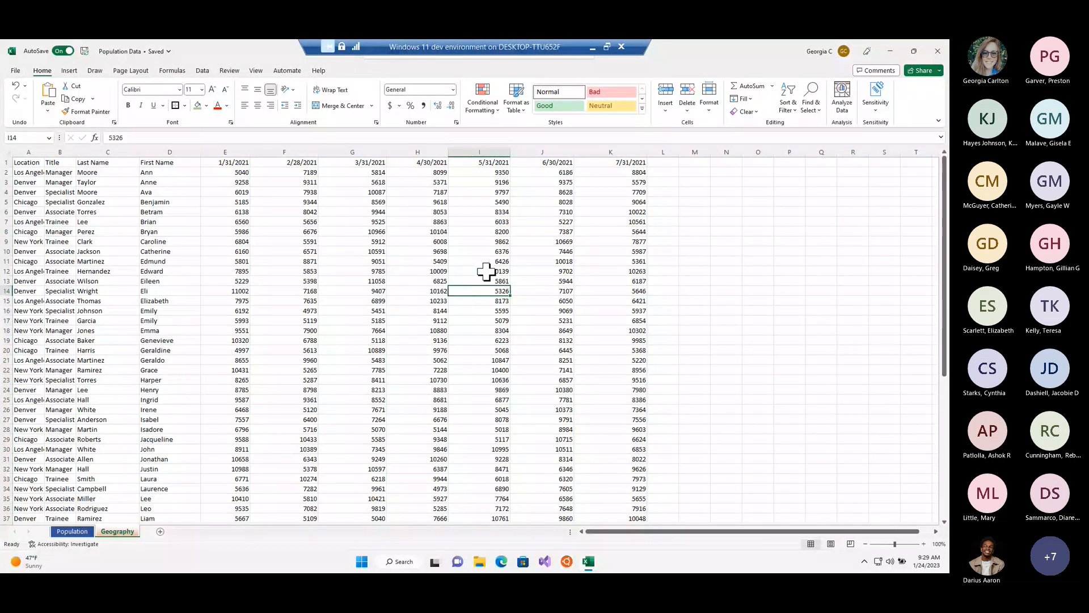
Apply the Neutral cell style to cell I4 and the Bad style to cell K7
click(482, 193)
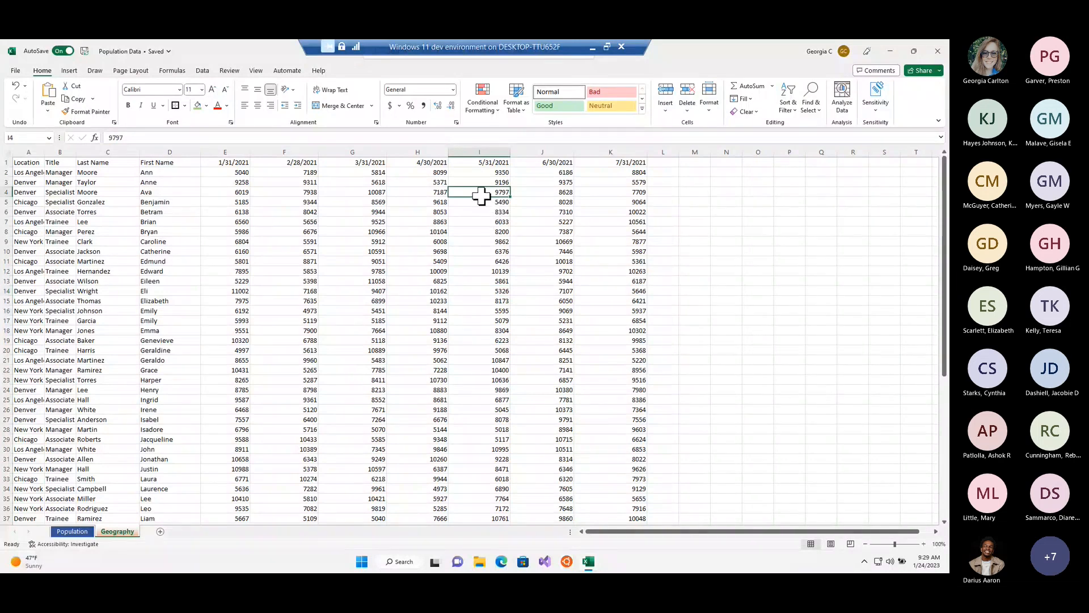
click(606, 107)
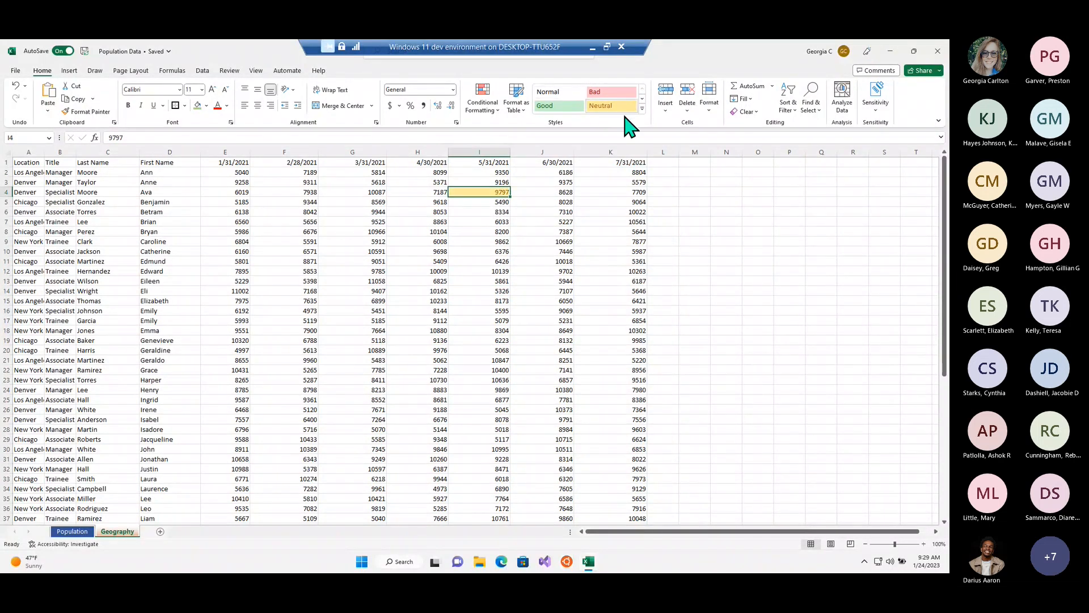
click(590, 222)
click(611, 92)
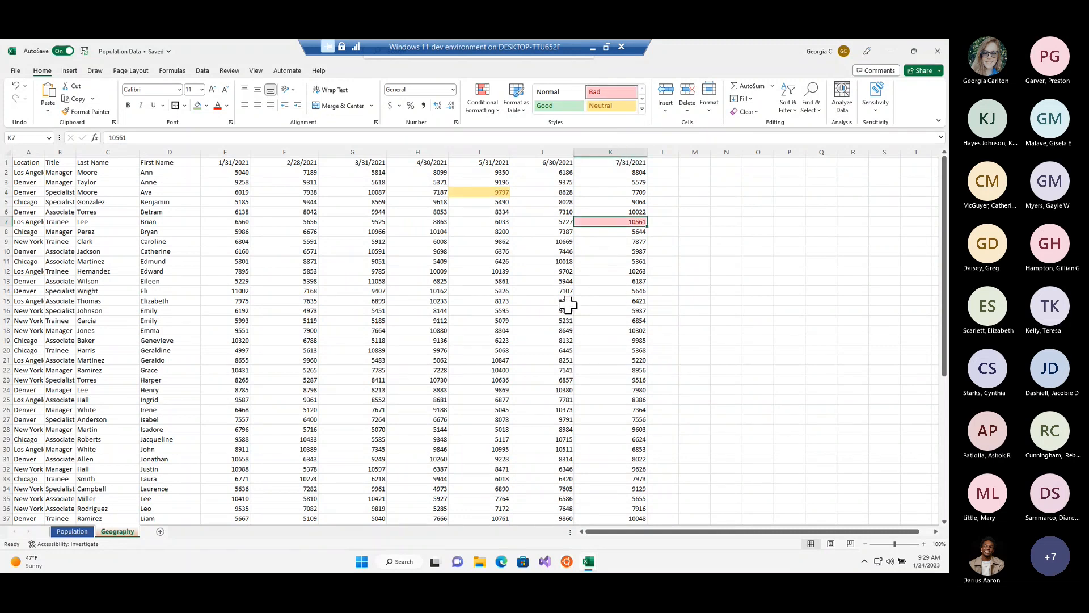
Try the Good cell style on cell I11, and undo that style
click(488, 261)
click(553, 105)
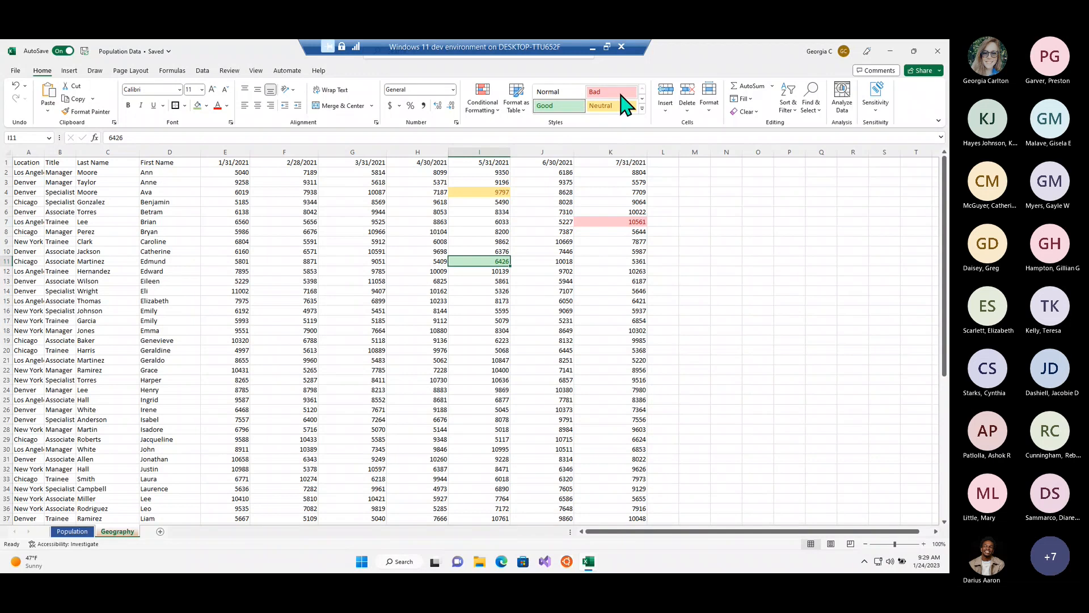
click(14, 87)
View the options for inserting cells, rows, columns and sheets, closing them without inserting anything
click(543, 281)
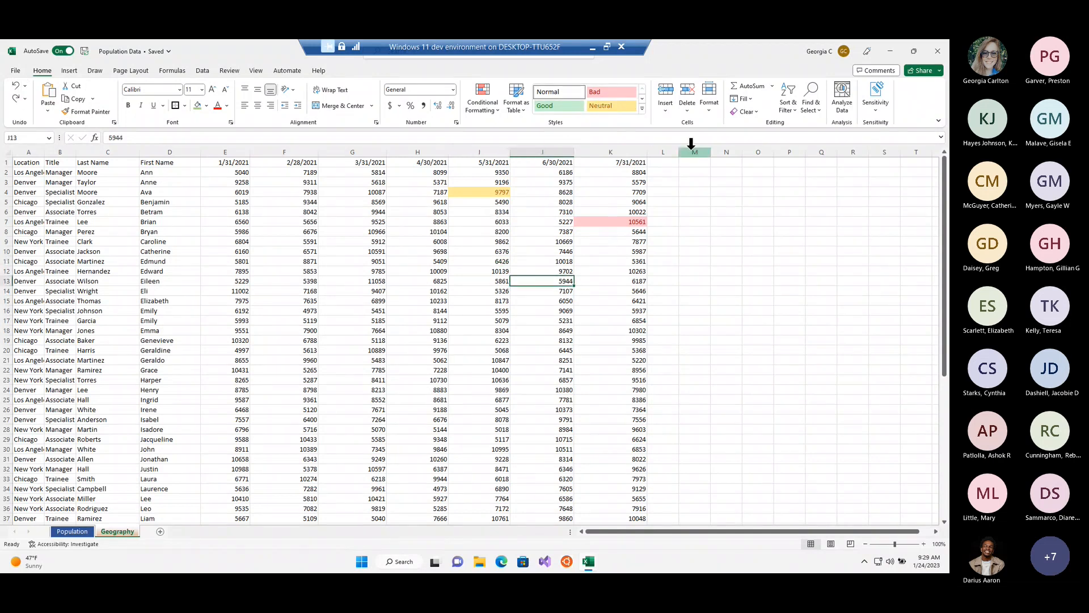
click(667, 107)
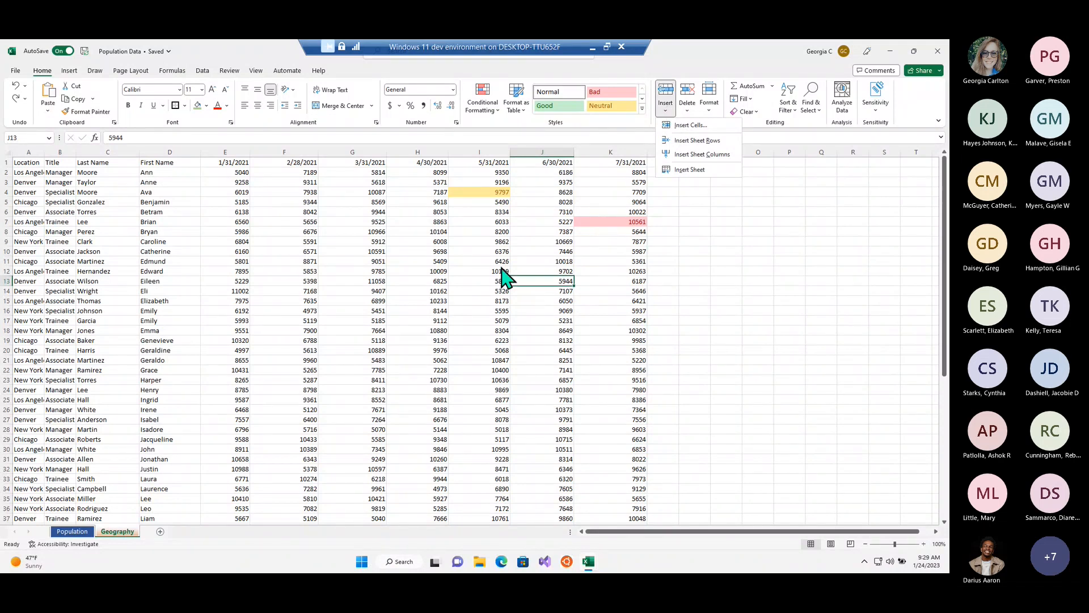
click(422, 339)
click(422, 349)
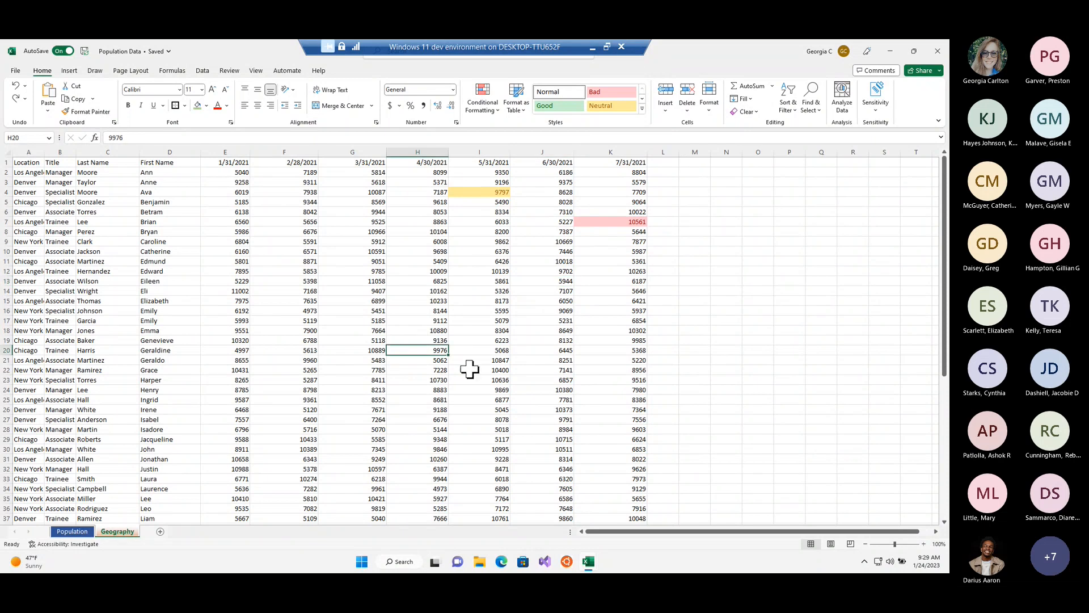
Convert the Geography sheet's data range A1:K61 into a table with headers
scroll(469, 369, down, 5)
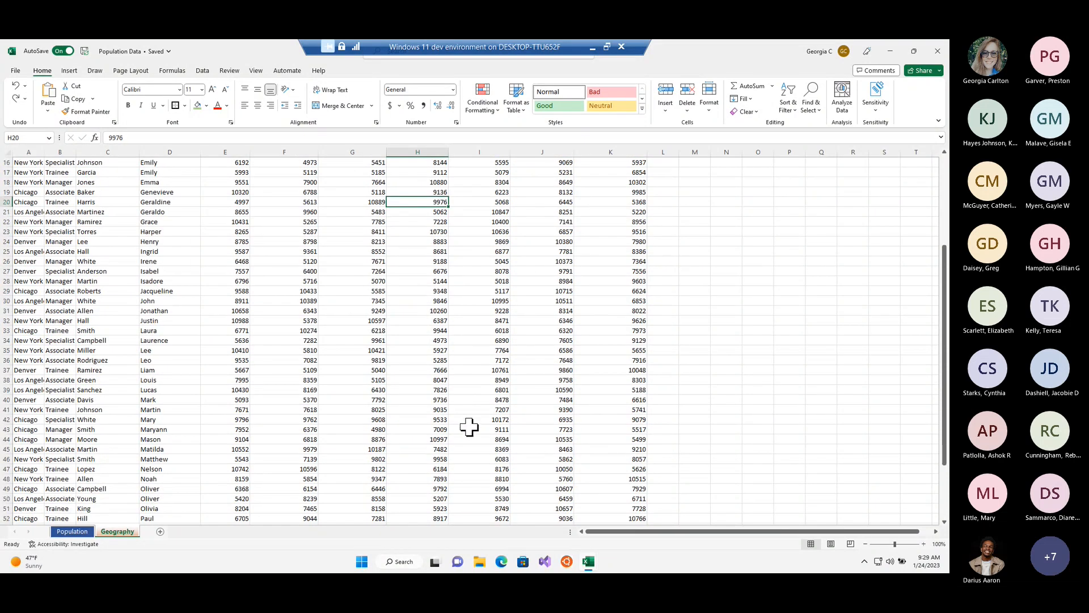
scroll(469, 426, up, 5)
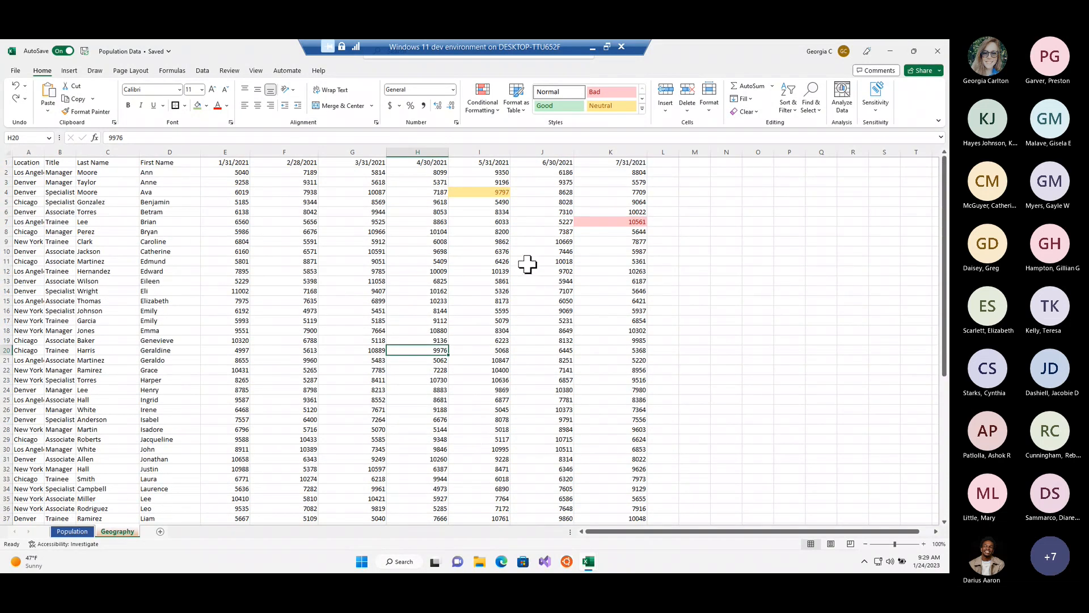
key(ctrl+a)
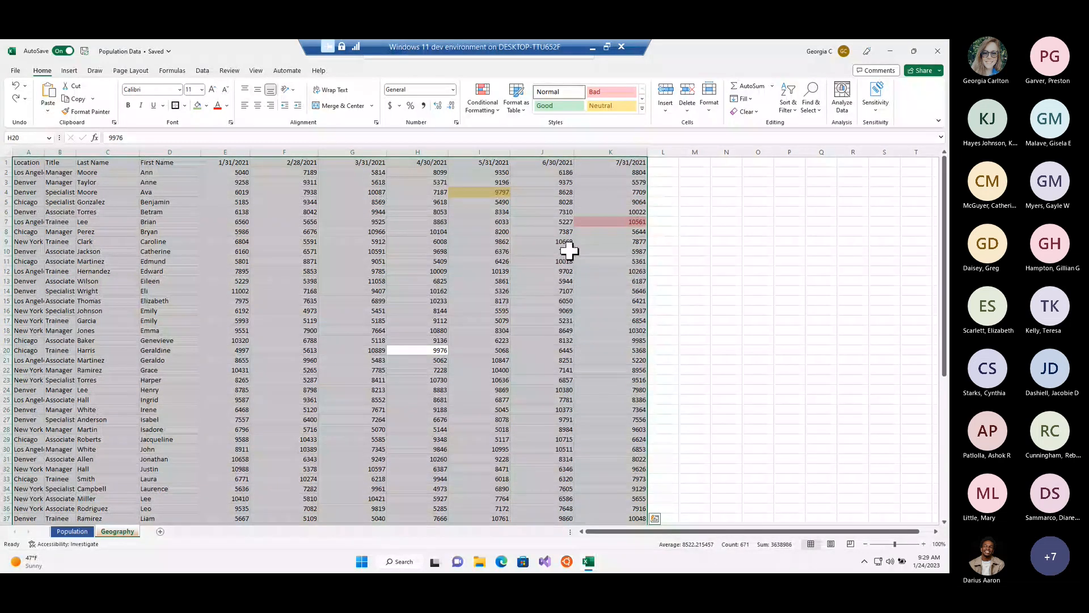
key(ctrl+t)
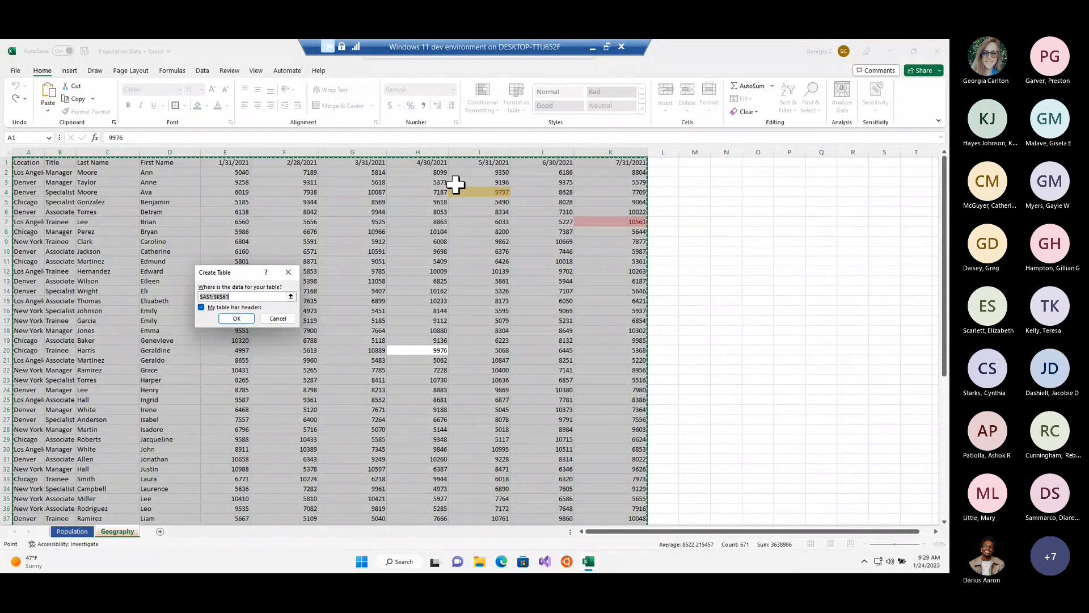
key(Return)
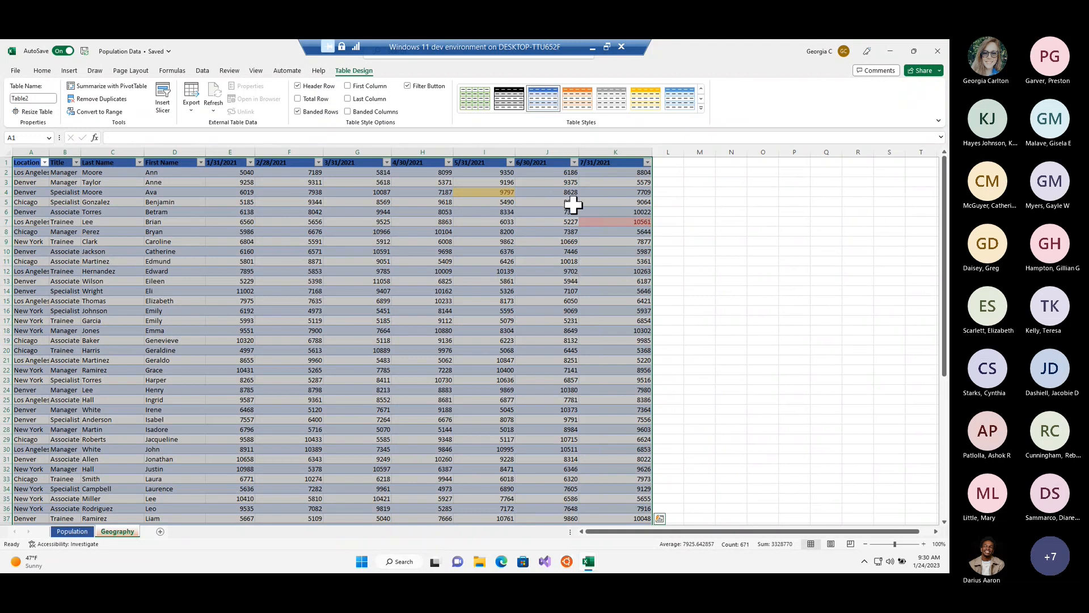
Try the orange medium table style on the Geography table, and apply the light blue medium style instead
click(578, 103)
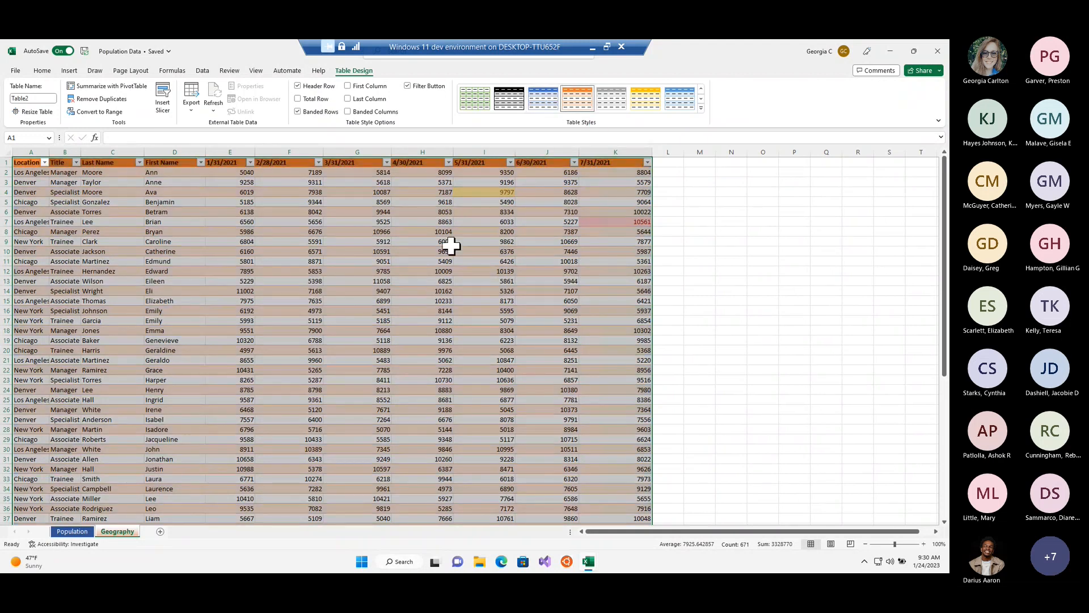
click(686, 105)
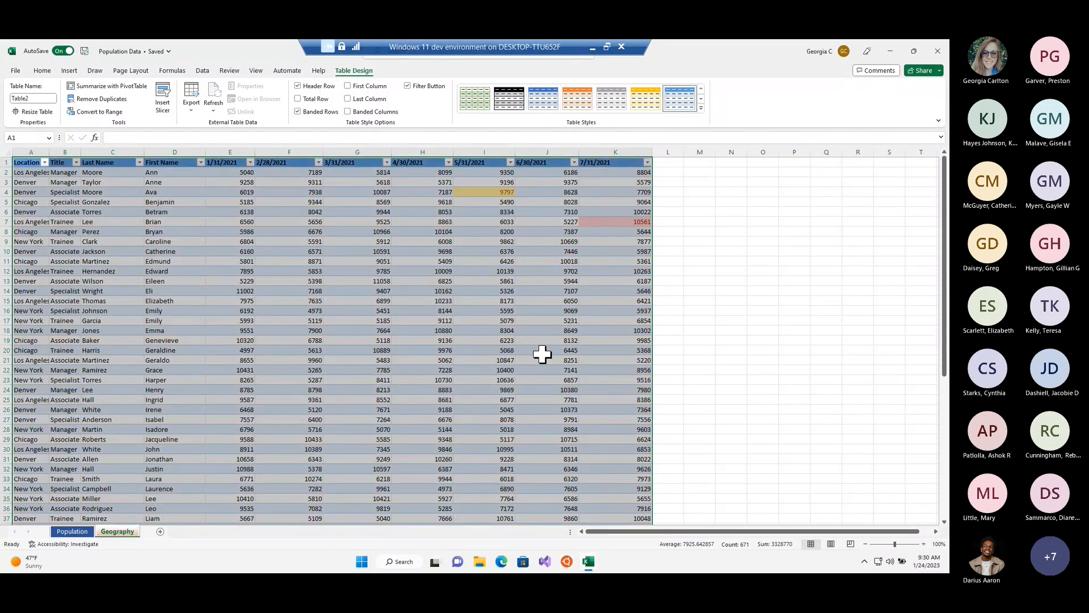
drag(541, 358, 530, 347)
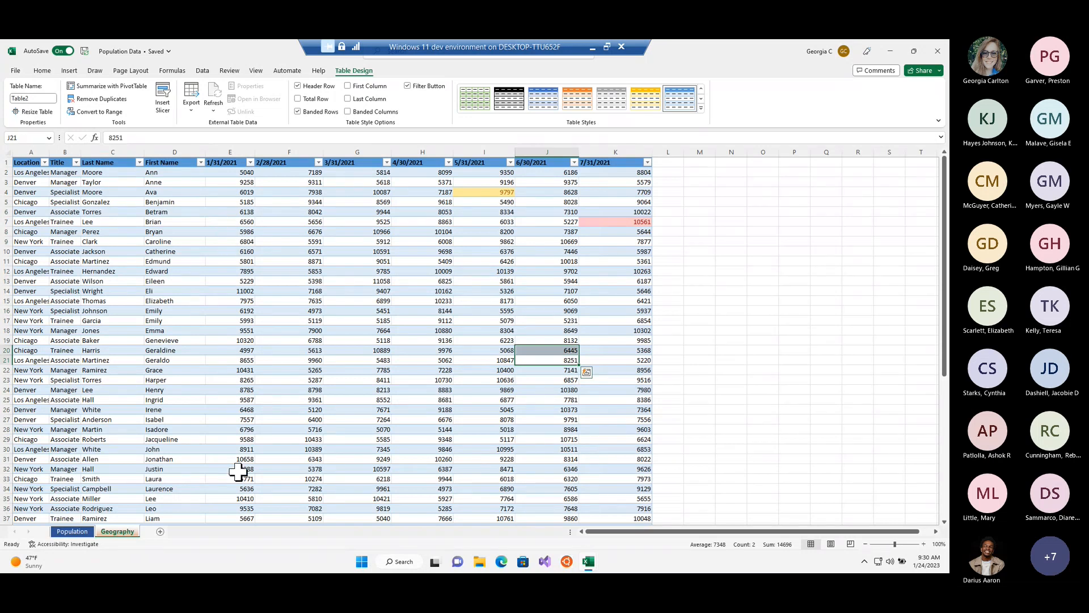
scroll(339, 272, down, 1)
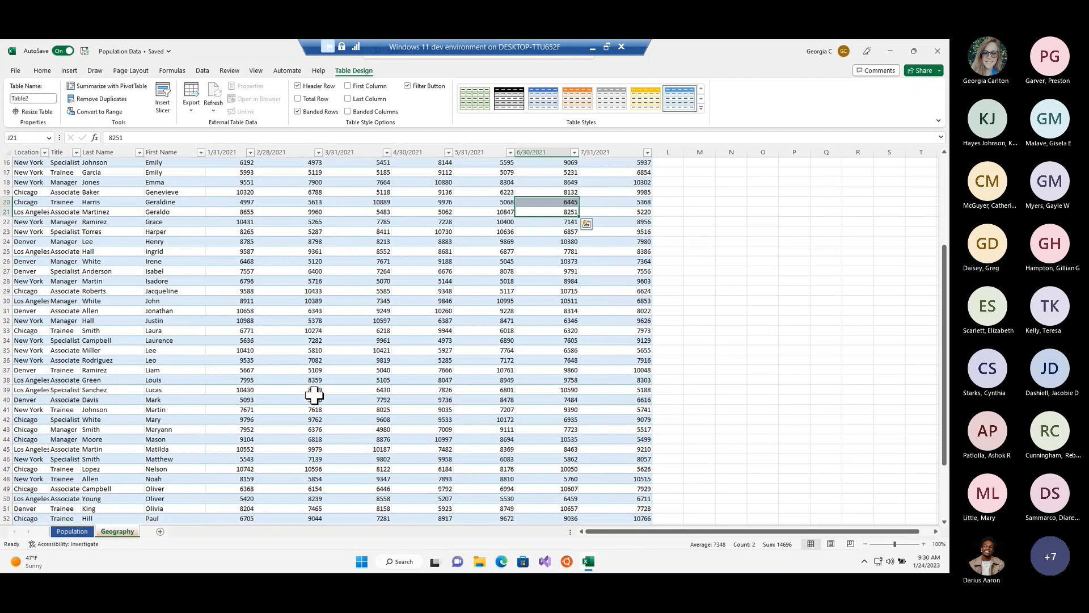
scroll(309, 425, down, 2)
scroll(340, 414, up, 6)
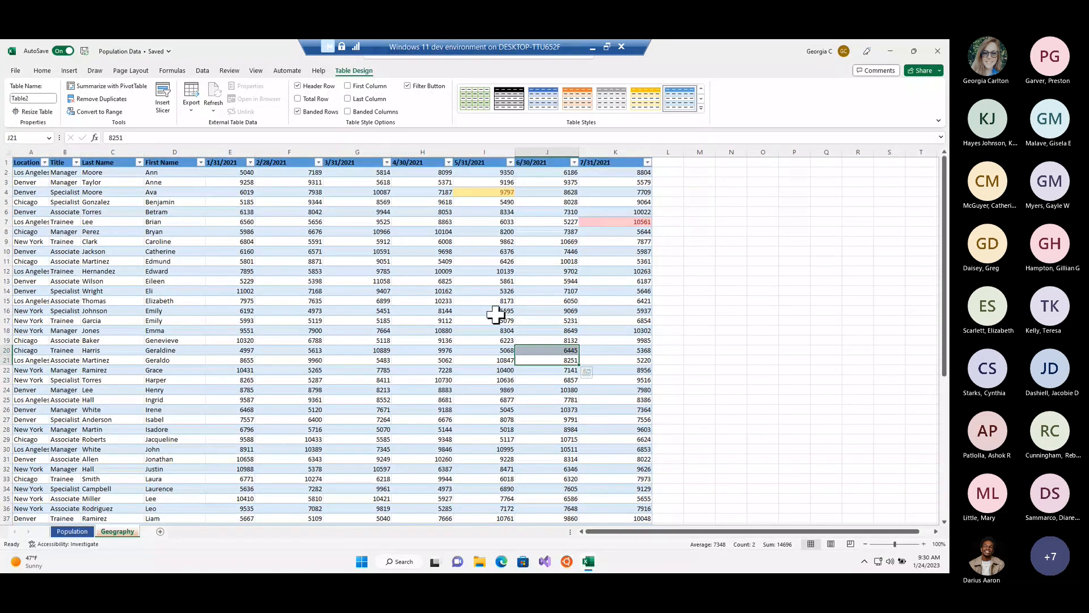
click(95, 242)
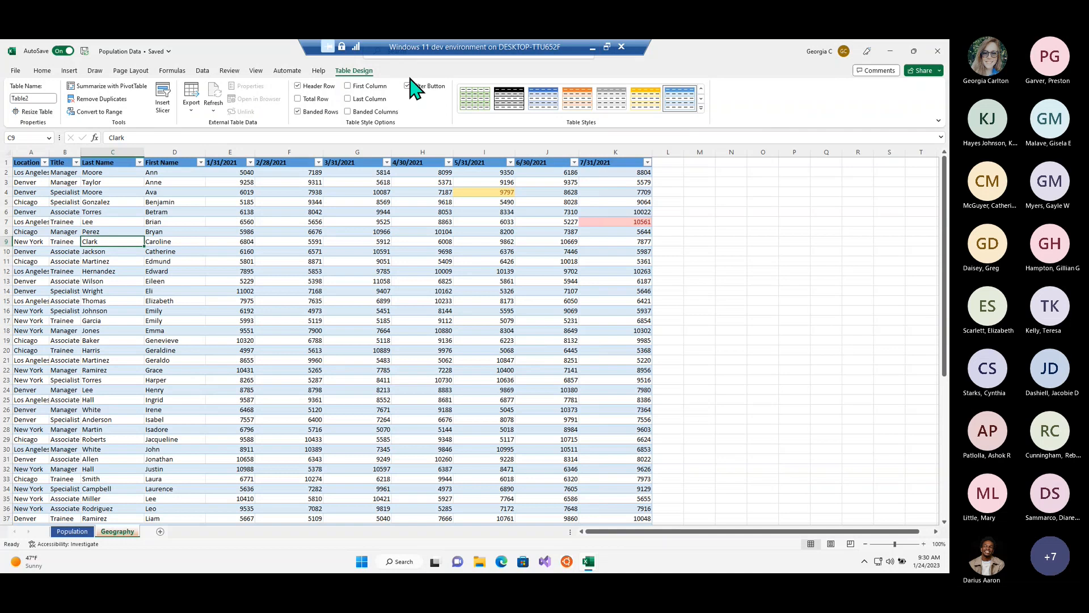
Use AutoSum to add an Average of the 6/30/2021 values in J2:J61 directly below the column
click(42, 70)
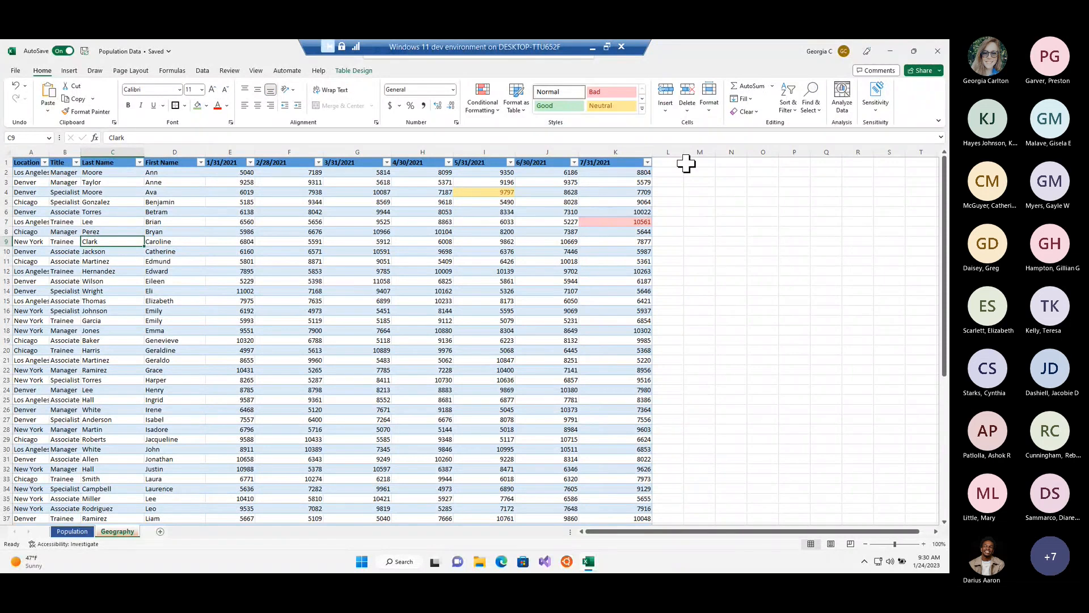
click(772, 87)
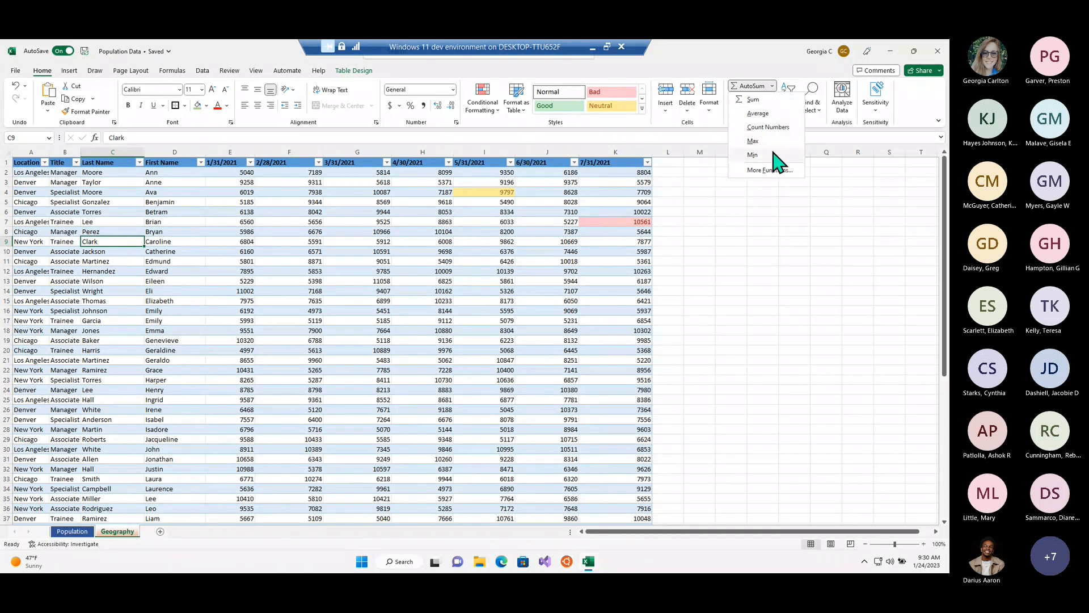
drag(564, 171, 568, 242)
drag(567, 290, 565, 510)
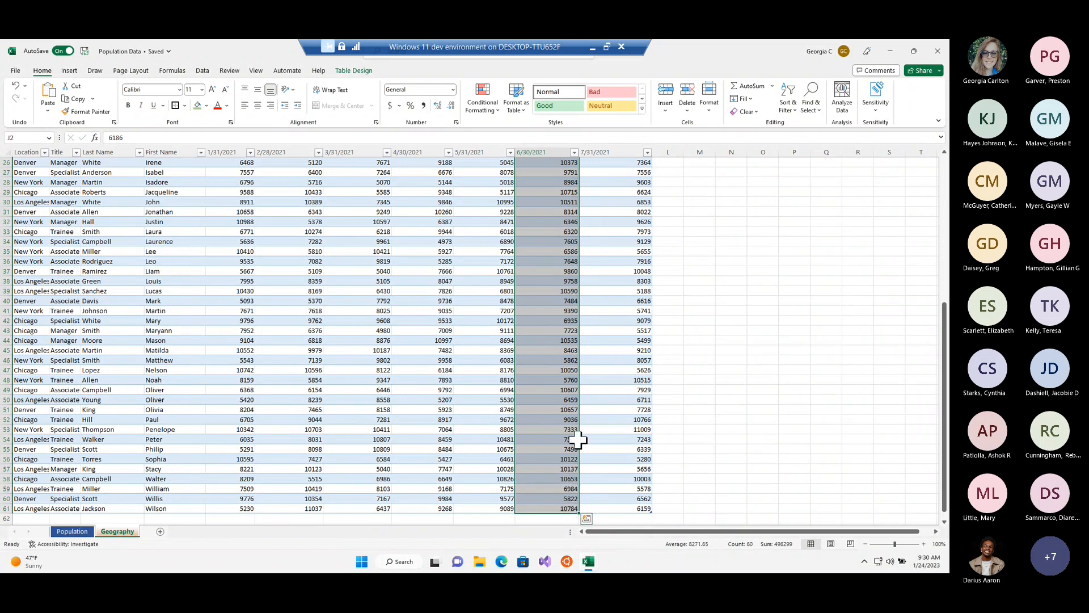
scroll(559, 360, up, 3)
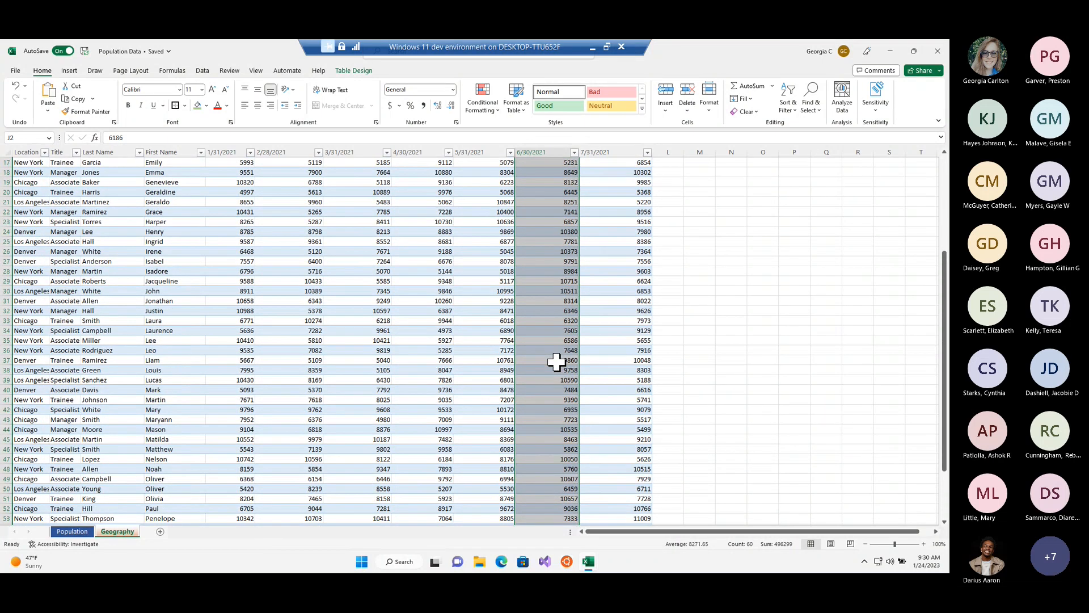
scroll(556, 361, up, 5)
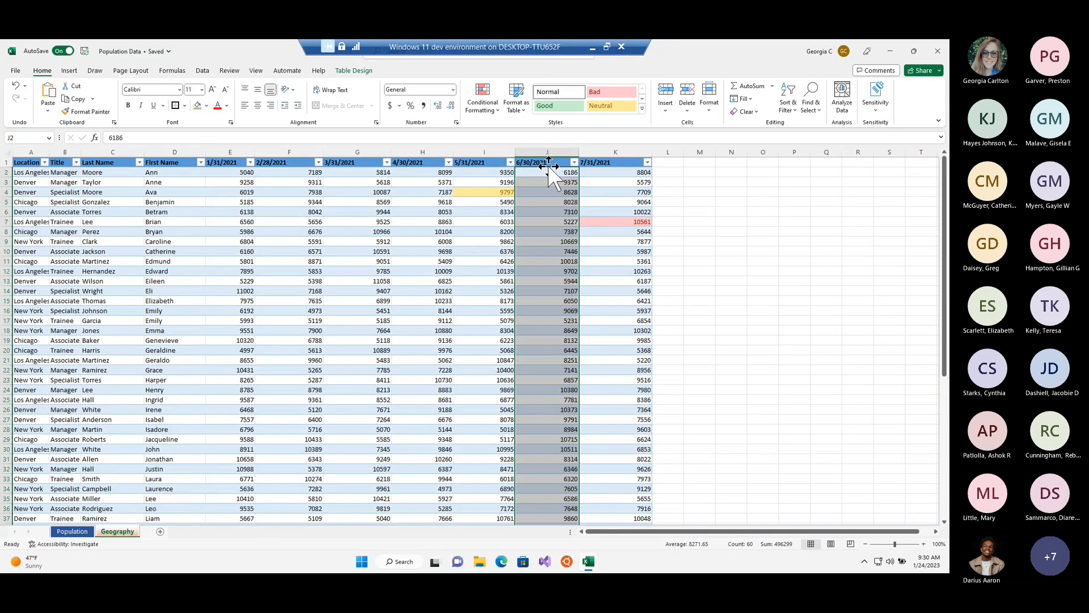
scroll(554, 340, down, 4)
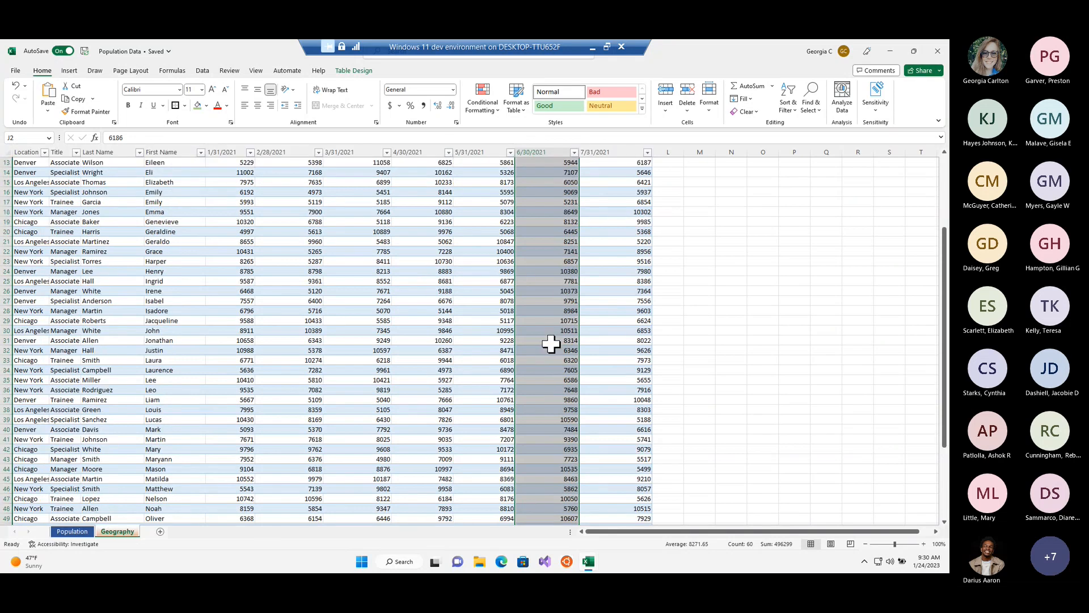
scroll(550, 343, down, 3)
scroll(646, 285, down, 2)
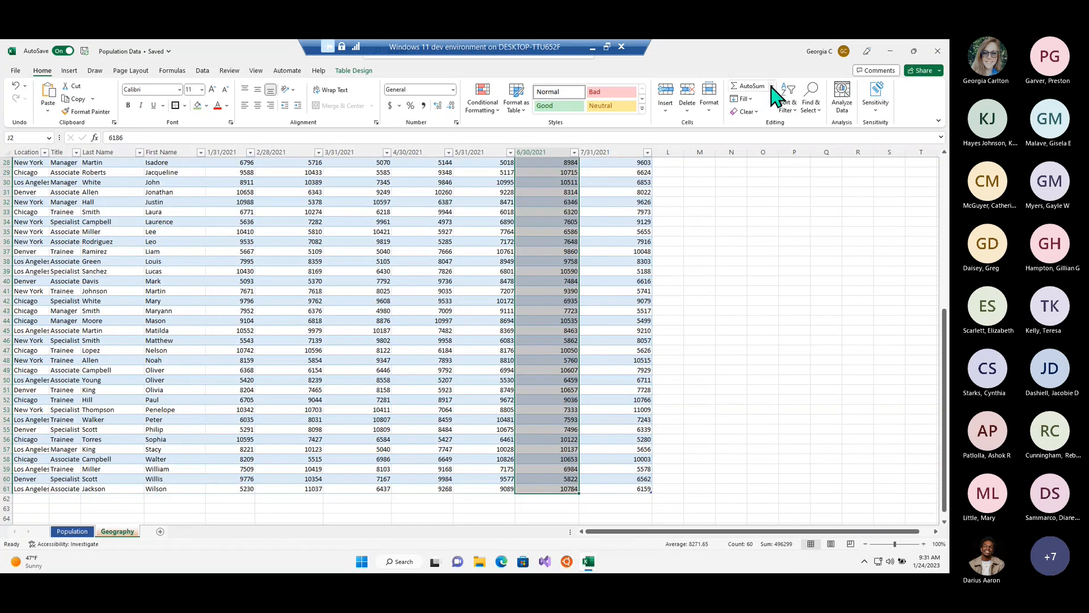
click(772, 86)
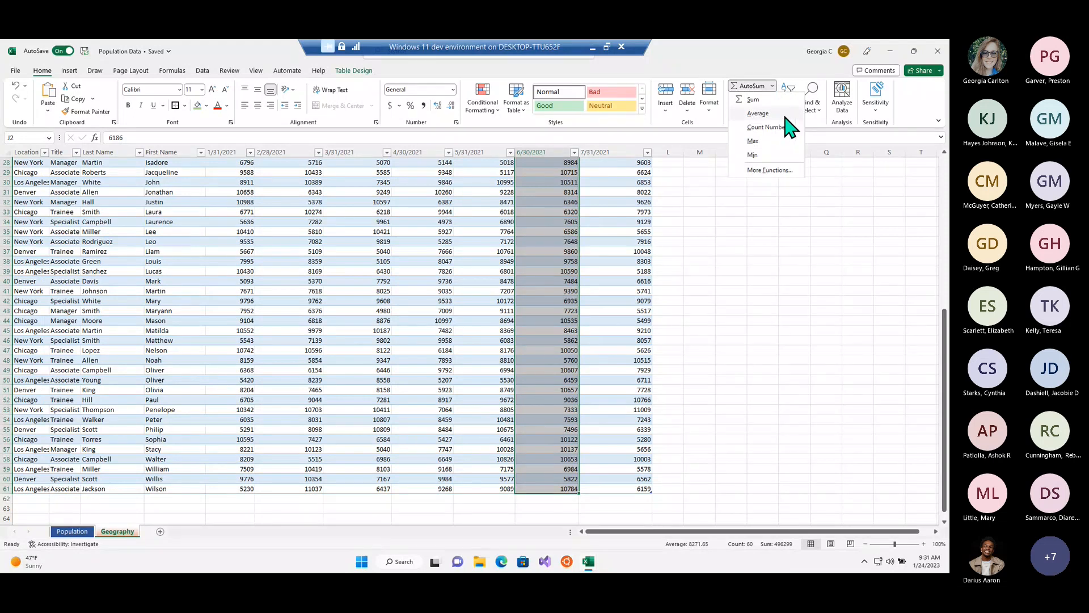
click(788, 114)
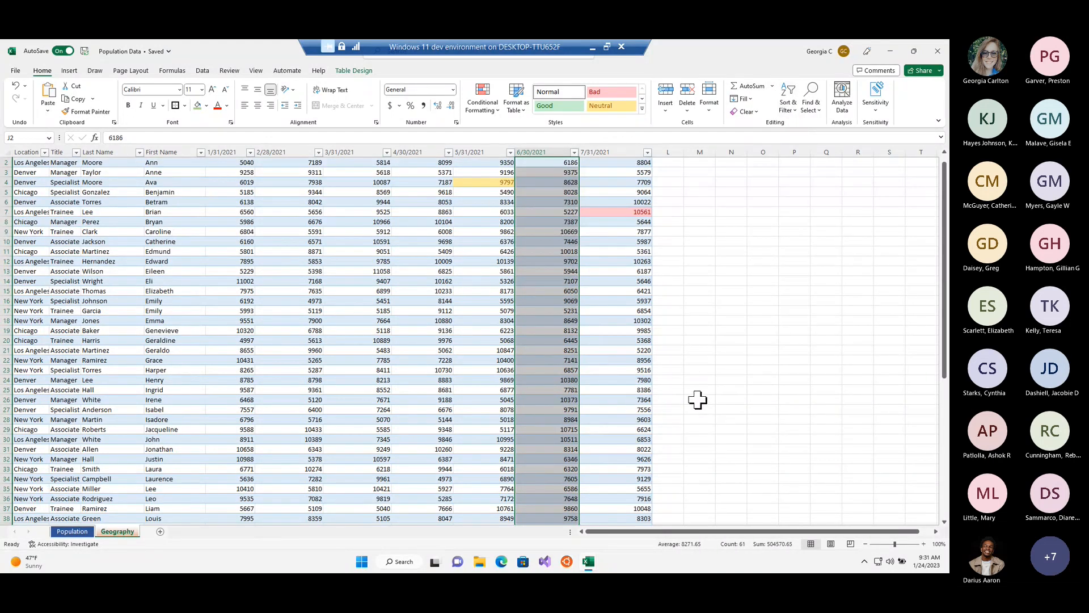
scroll(702, 407, down, 9)
scroll(696, 401, down, 2)
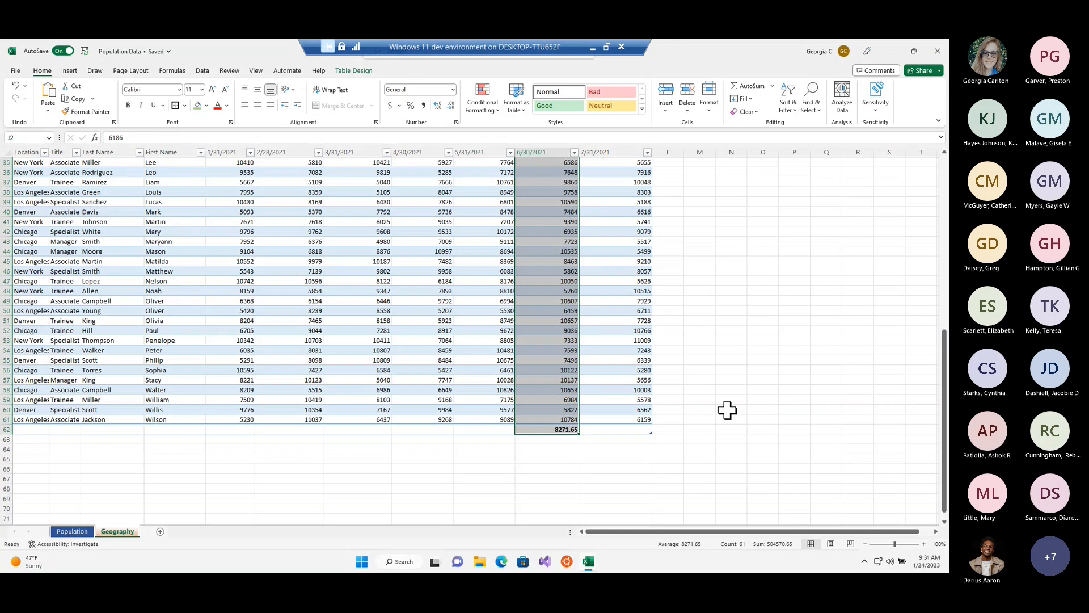
Use AutoSum to add a Sum of J2:J62 in the cell below the 6/30/2021 average
click(772, 86)
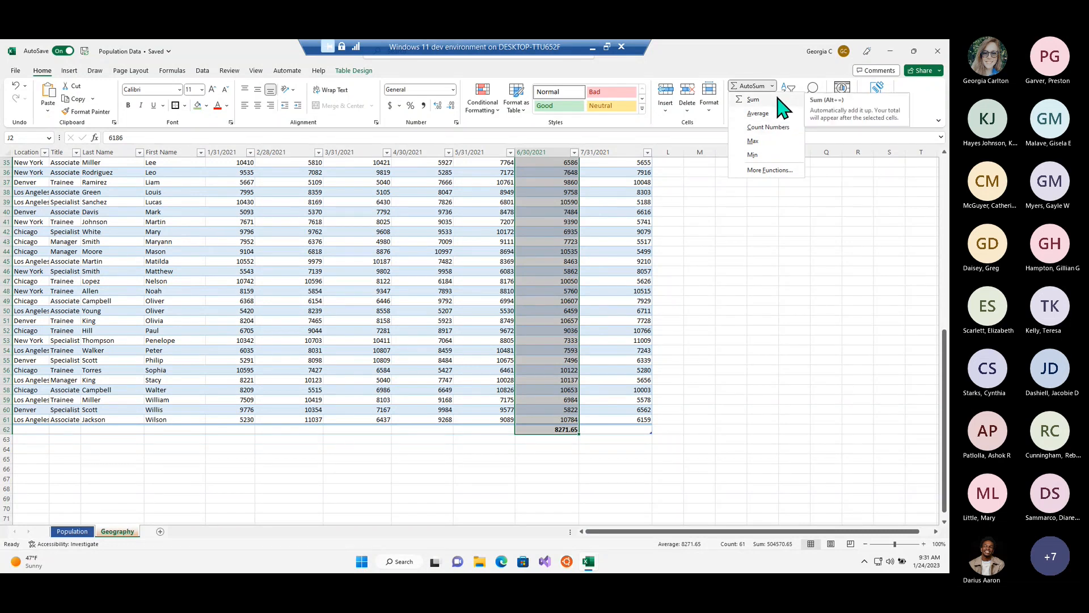
click(755, 99)
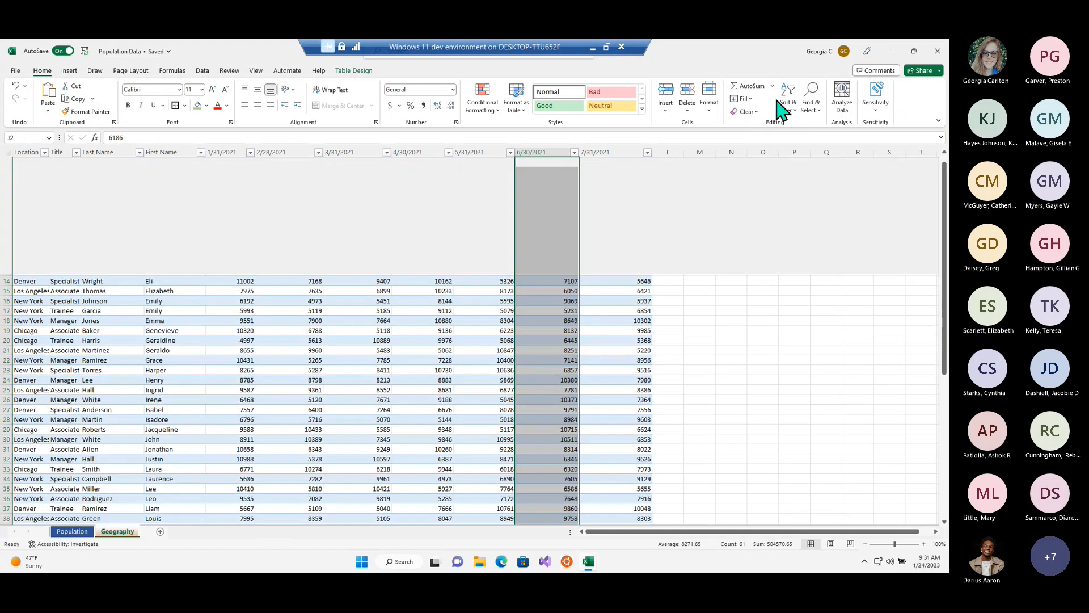
scroll(668, 357, down, 14)
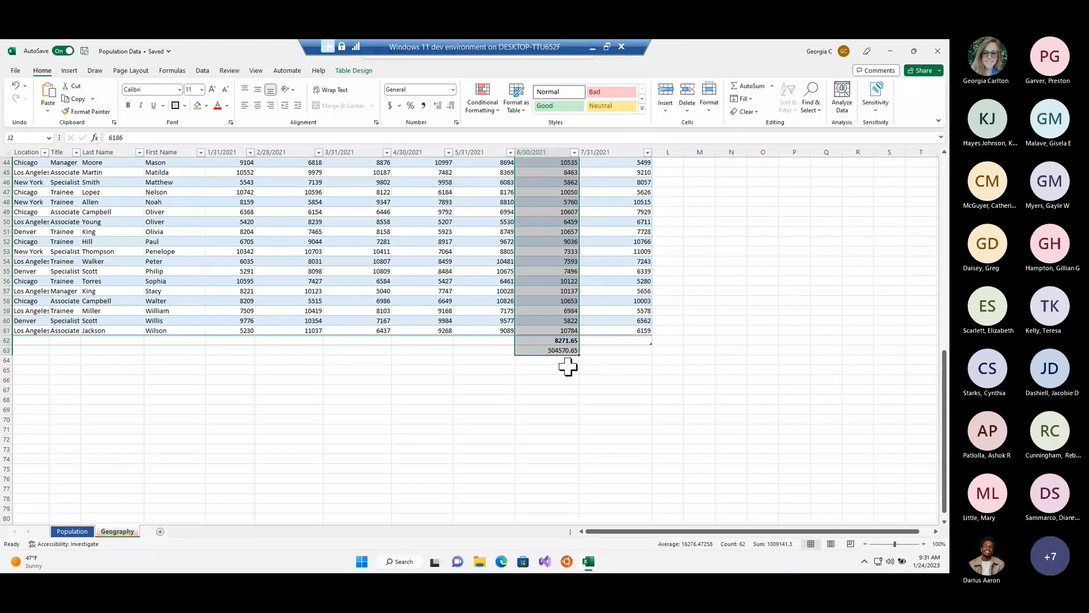
click(671, 391)
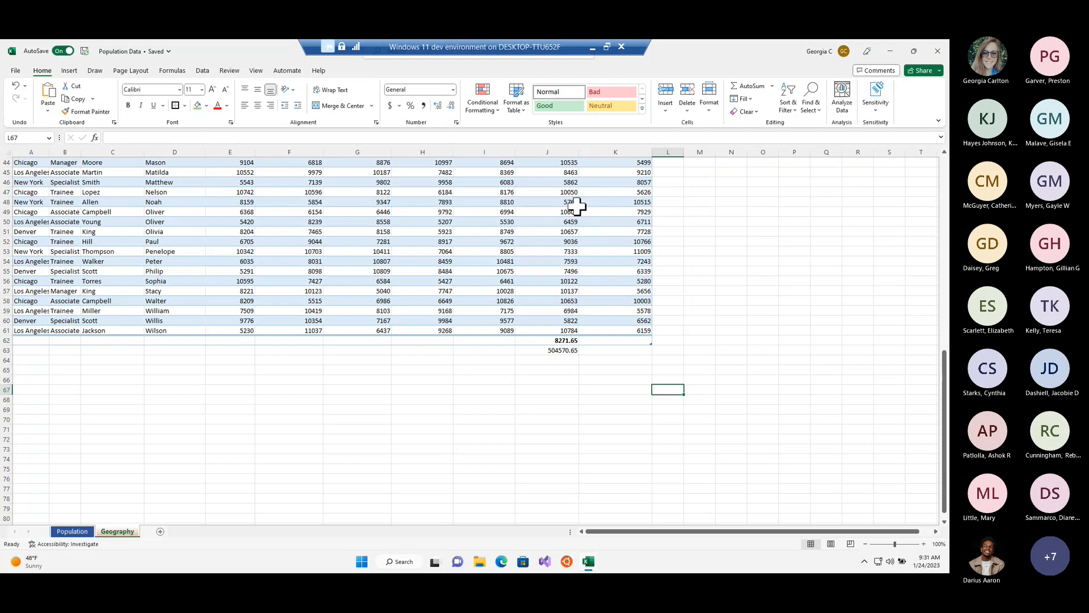
scroll(576, 207, up, 10)
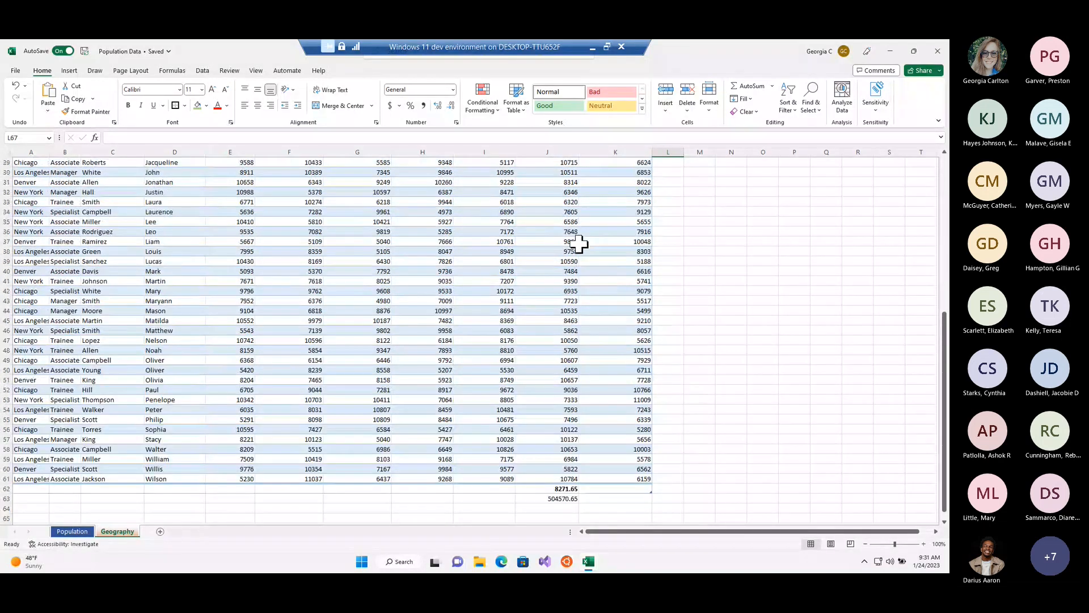
scroll(581, 200, up, 5)
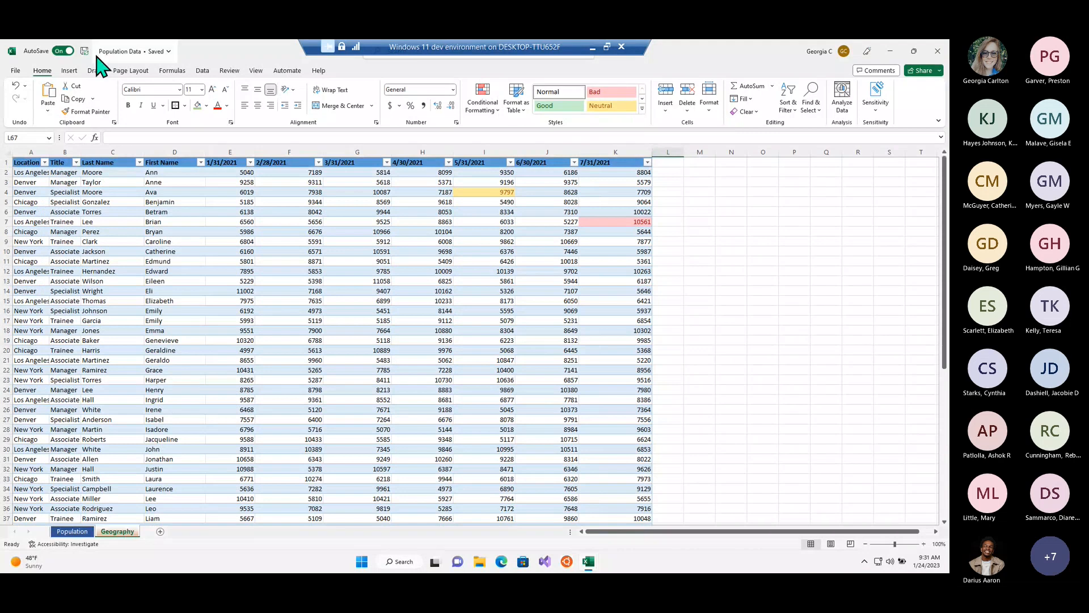
View the options for inserting pictures, shapes and icons, closing the Stock Images library without inserting anything
click(70, 72)
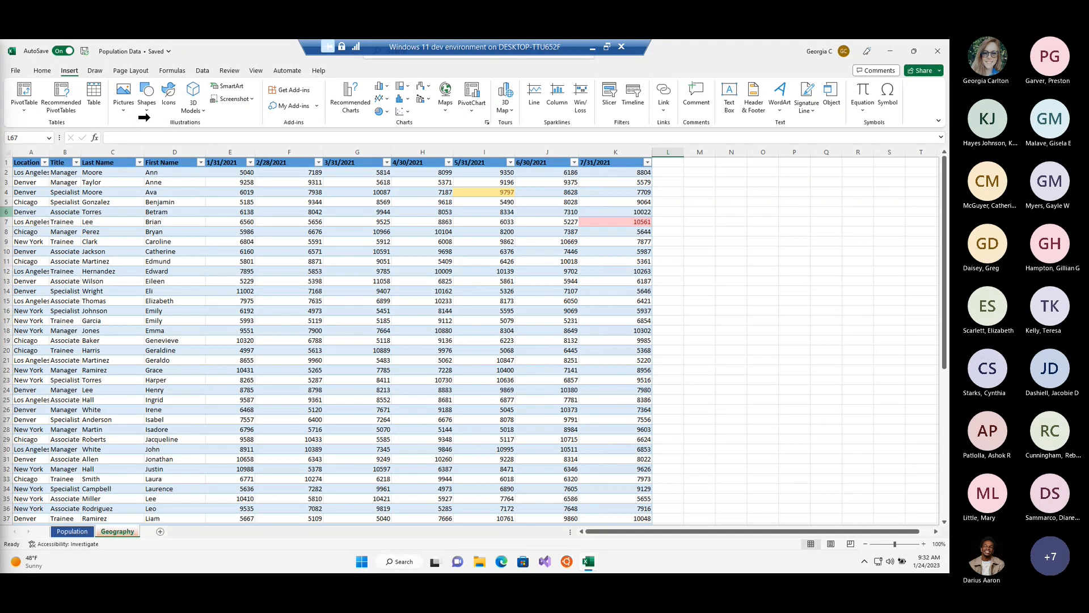
click(124, 103)
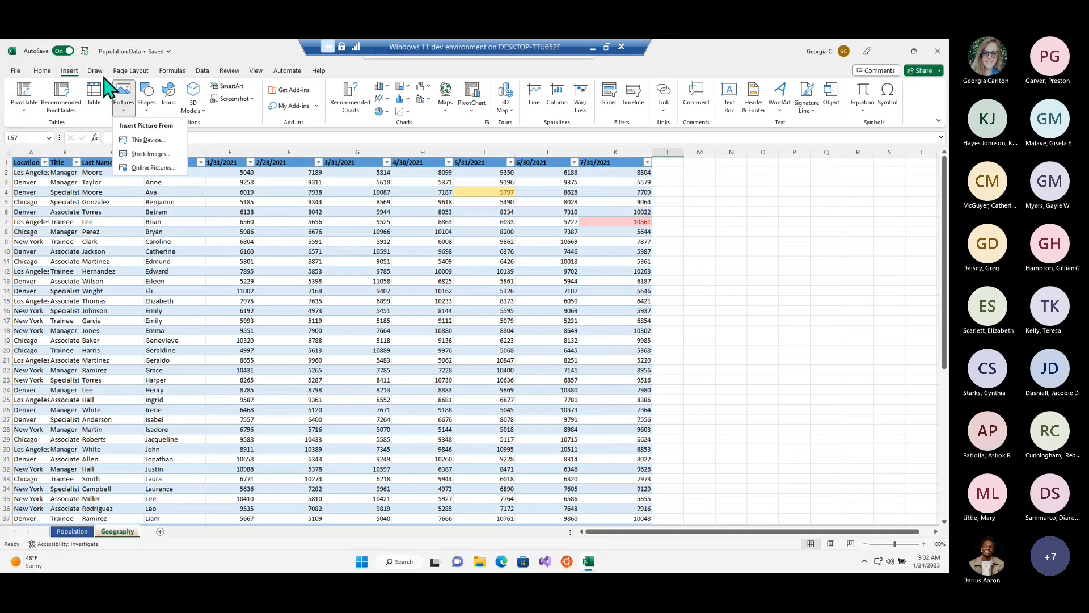
click(149, 105)
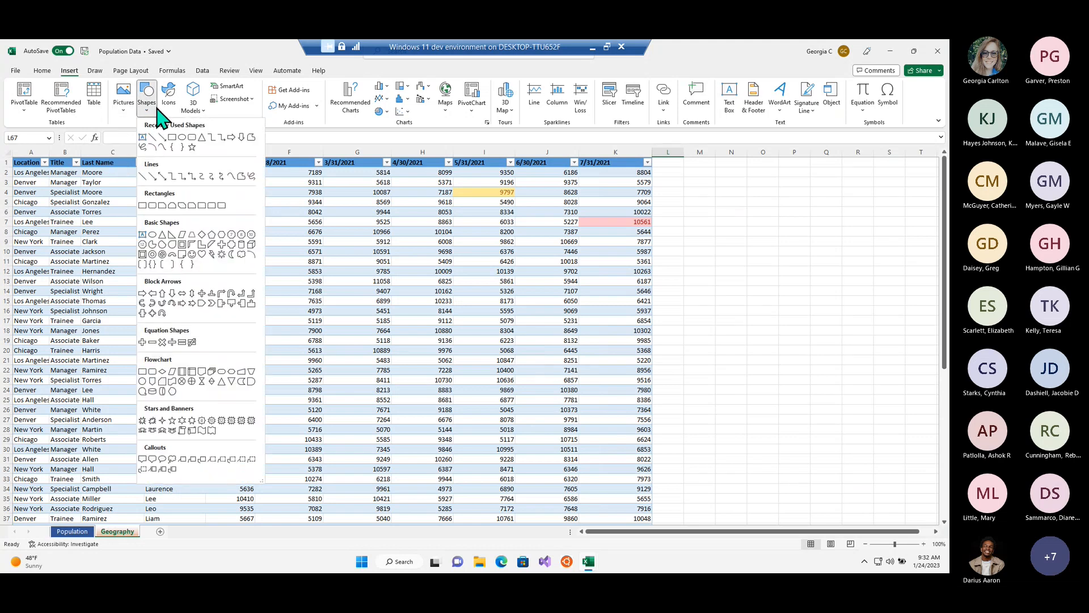
click(169, 104)
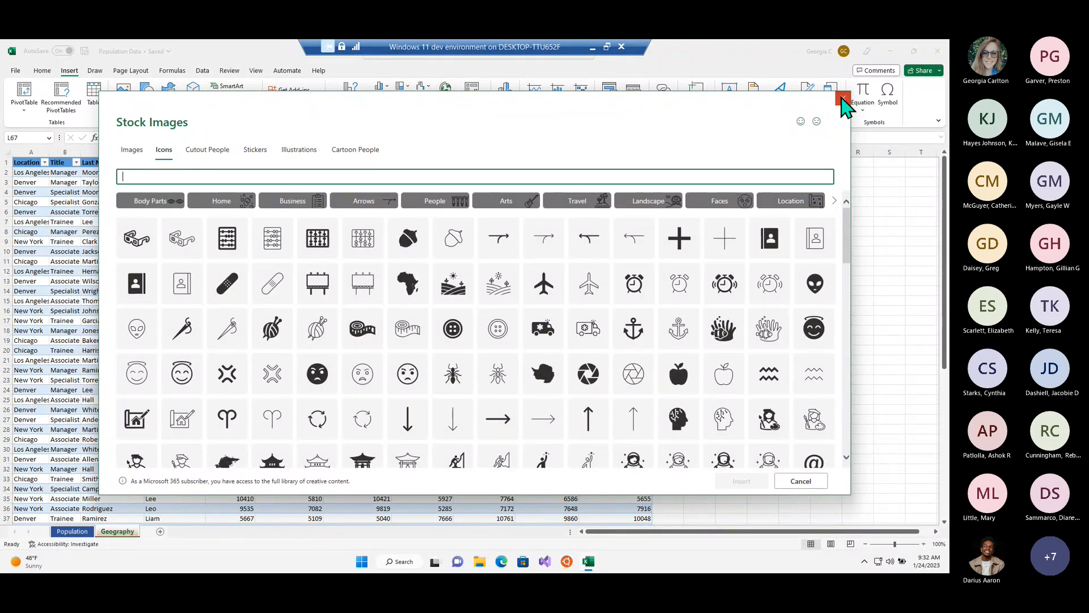
click(494, 203)
click(842, 98)
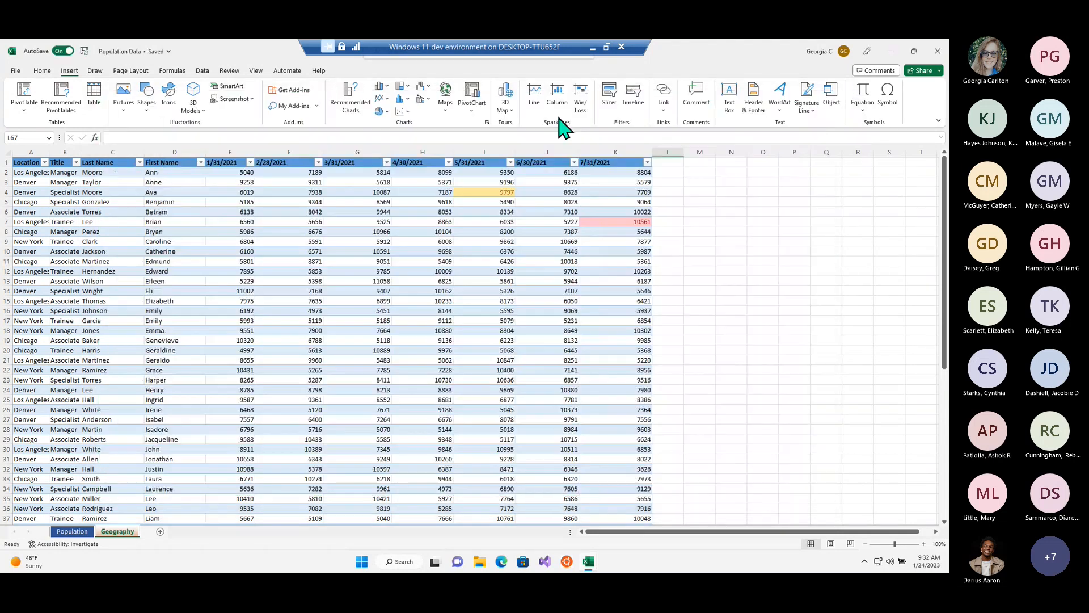
Select the Location through First Name data A2:D61 in the Geography table and bring up its recommended charts
click(350, 108)
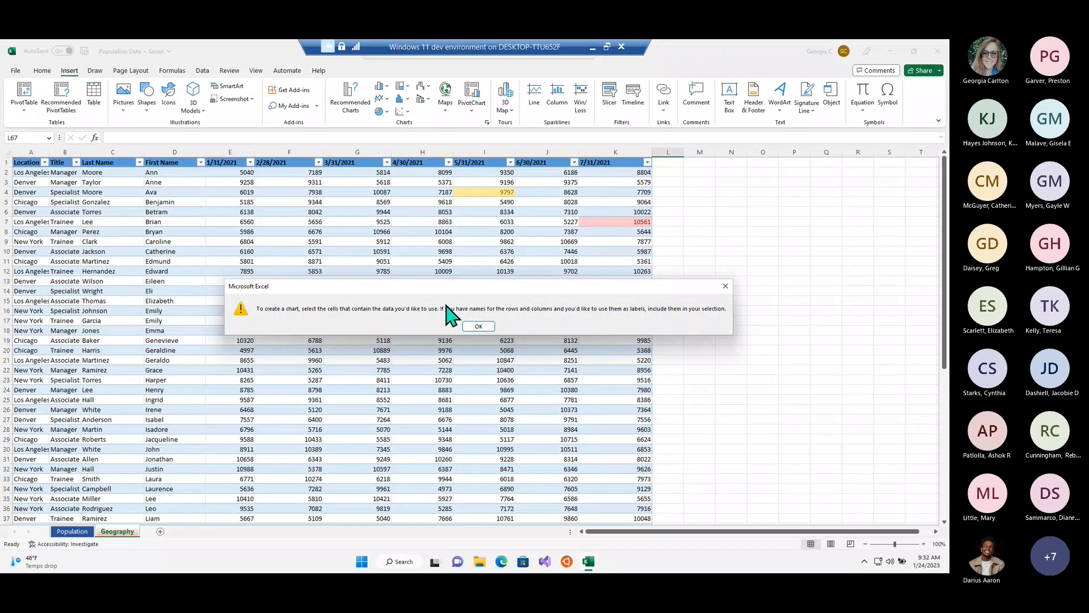
click(474, 326)
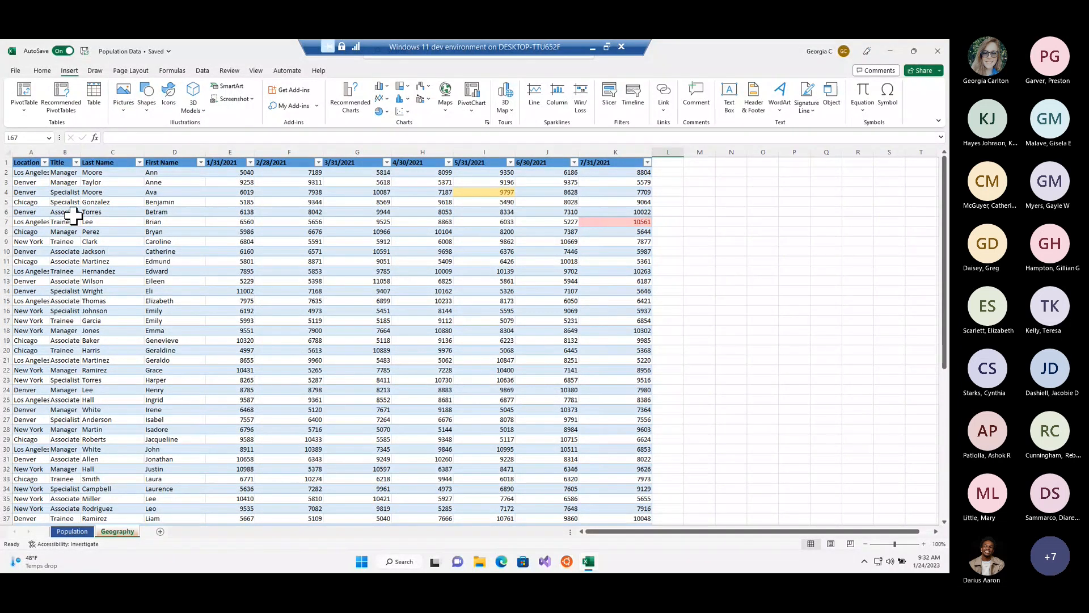
click(25, 173)
drag(83, 183, 180, 498)
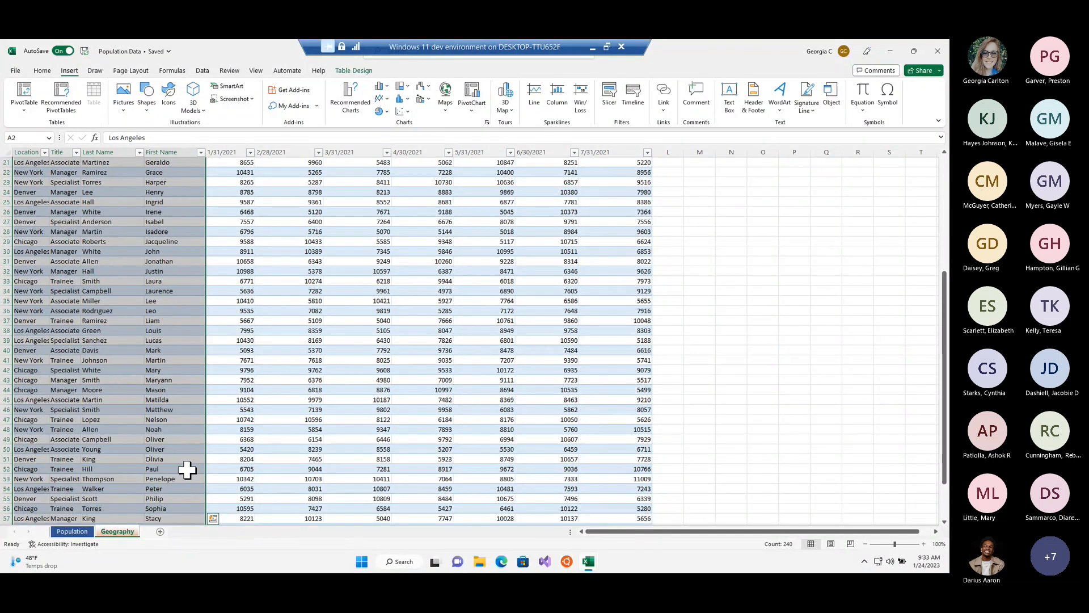
click(353, 96)
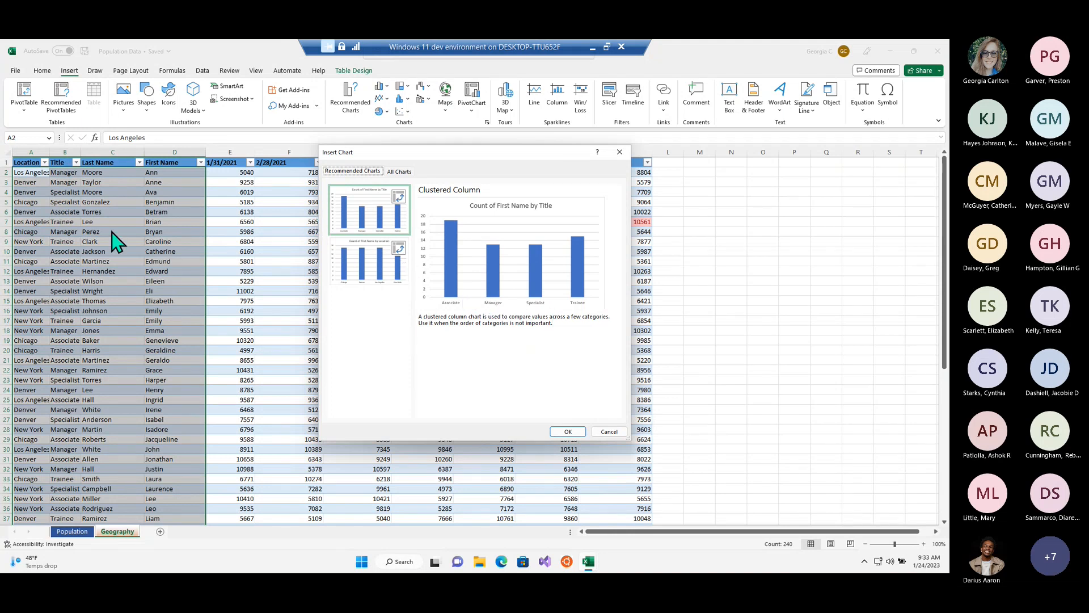
Preview the recommended, bar and funnel charts, and insert the recommended Clustered Column chart of Count of First Name by Title
click(377, 283)
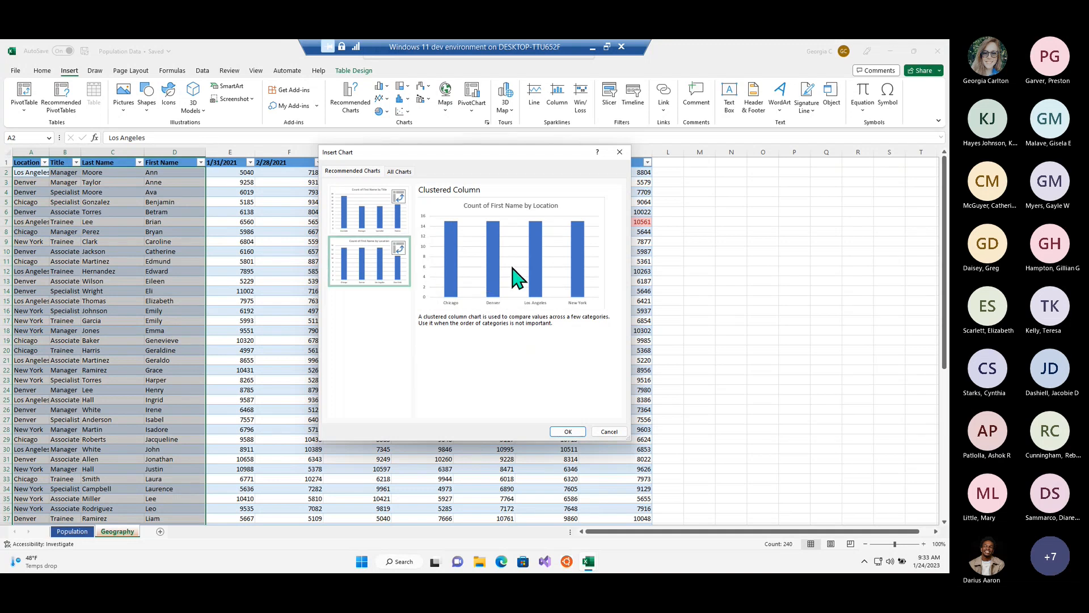
click(389, 230)
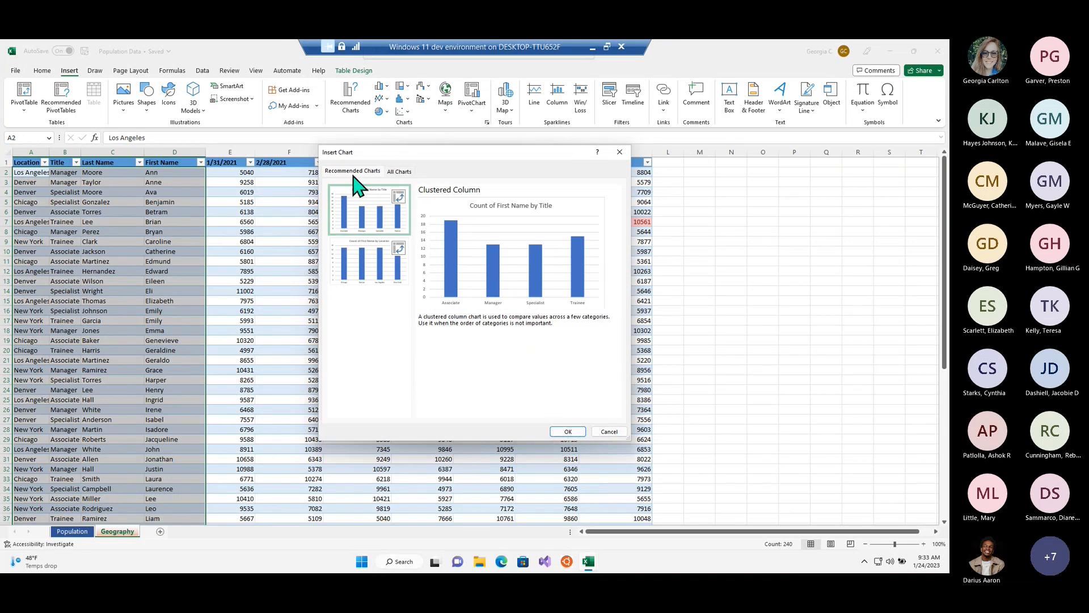
click(397, 173)
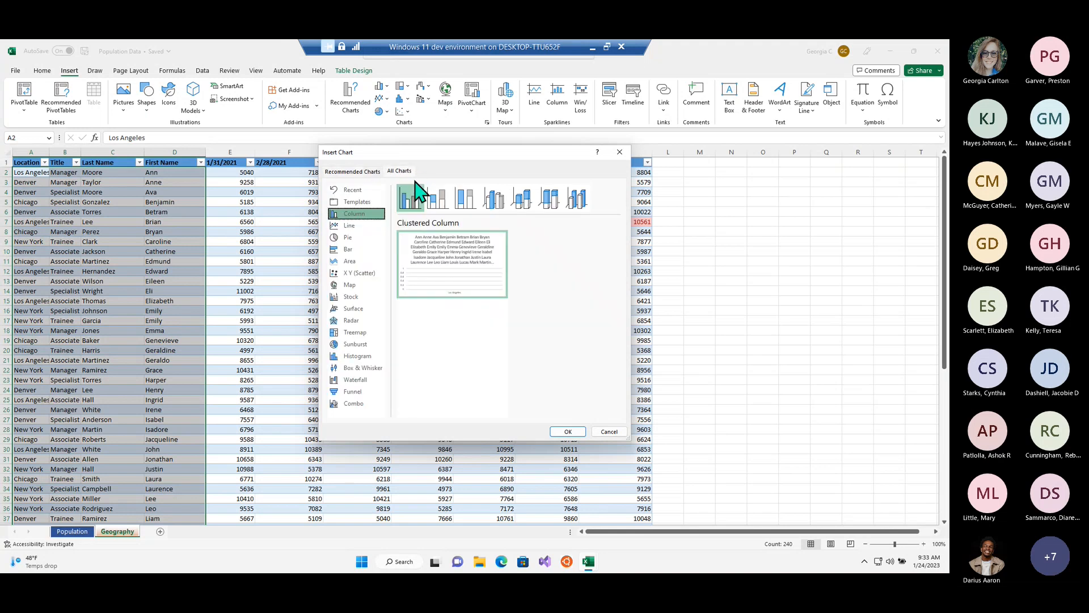
click(370, 237)
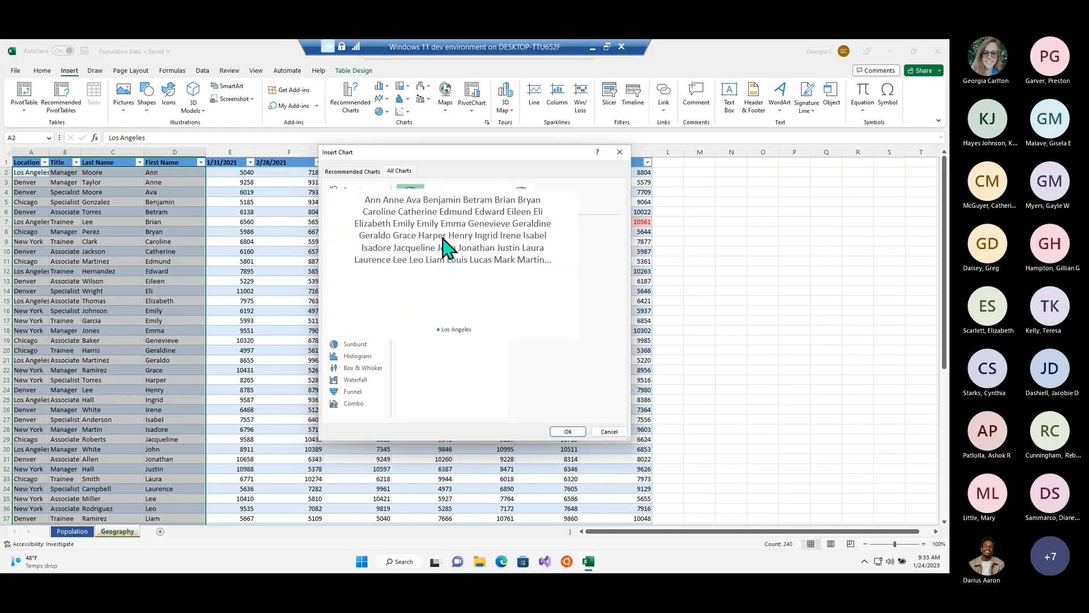
click(366, 250)
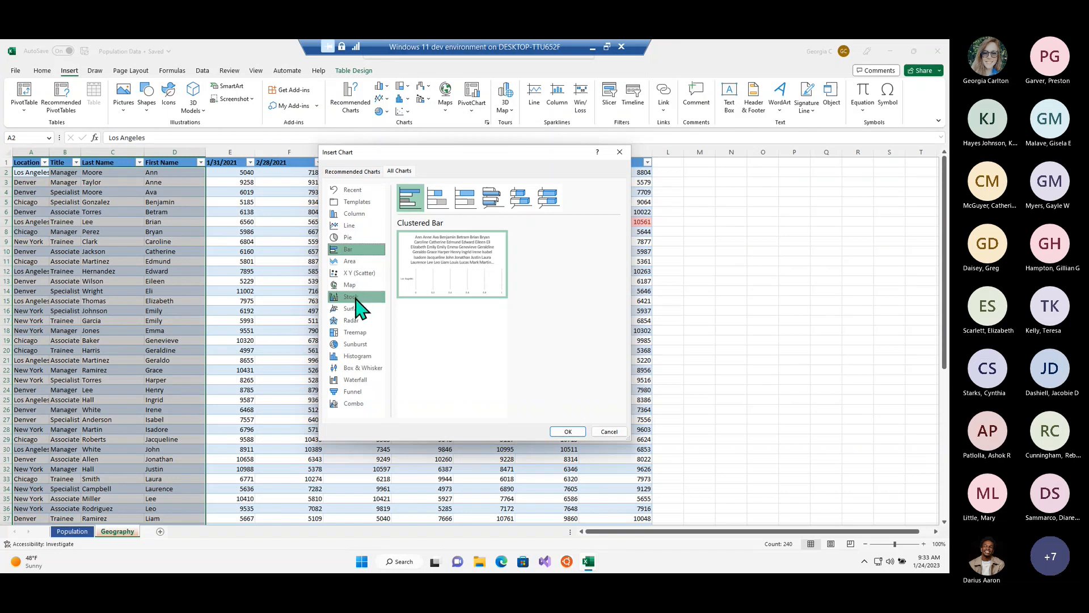
click(354, 391)
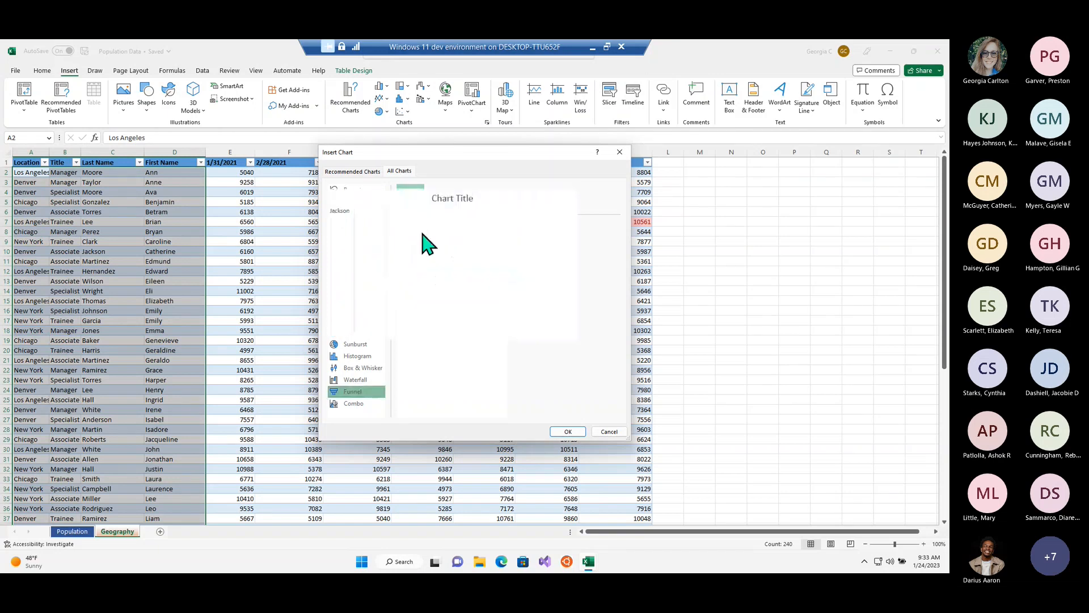
click(366, 170)
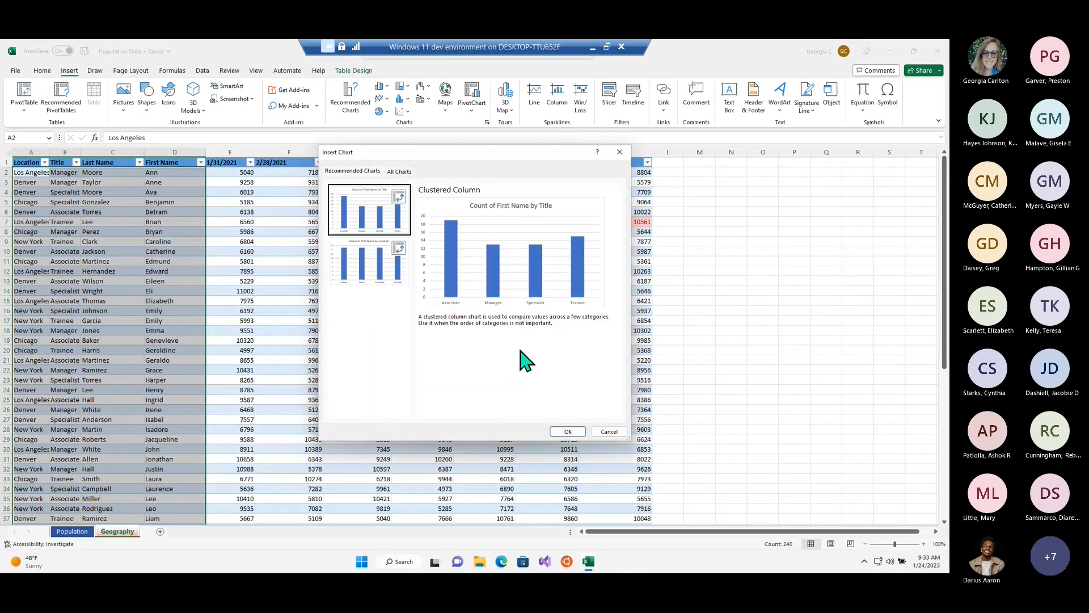
click(568, 431)
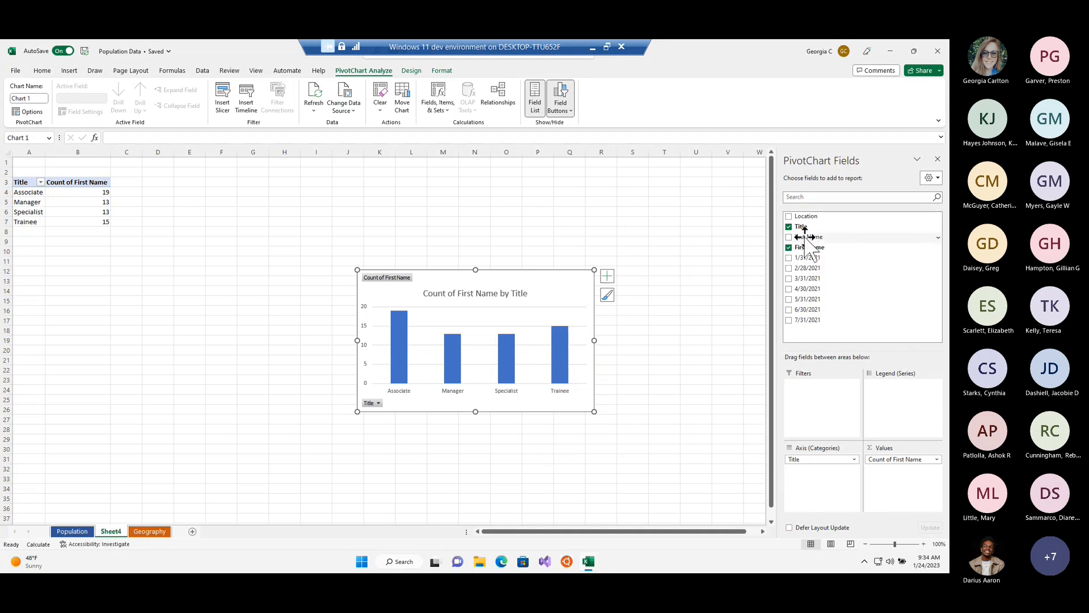
Try adding the Last Name field to the PivotChart, remove it again, and enlarge the chart from its upper-left corner
click(788, 237)
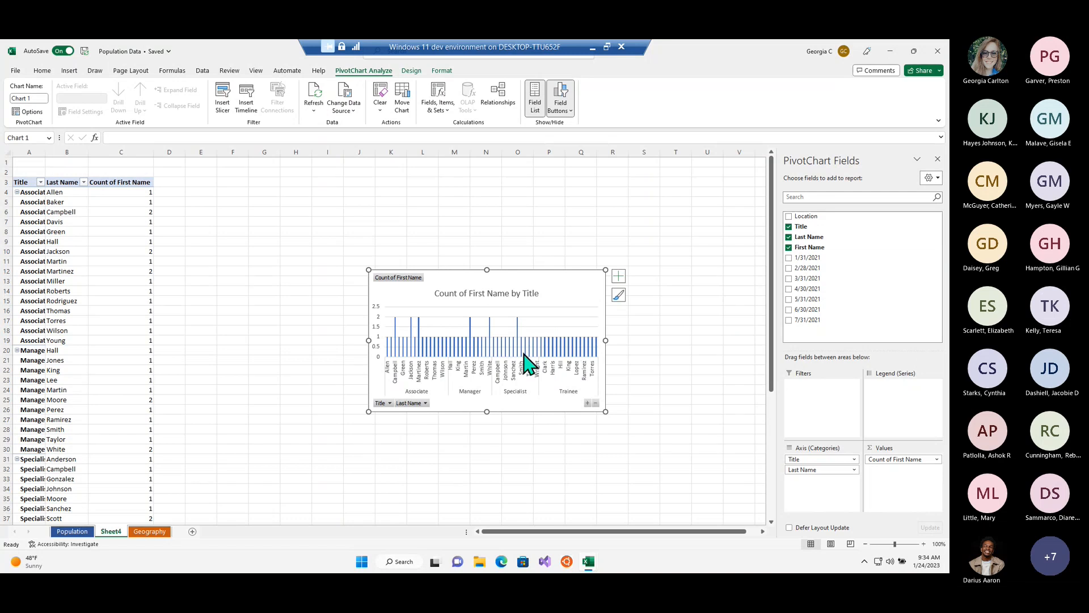
click(789, 237)
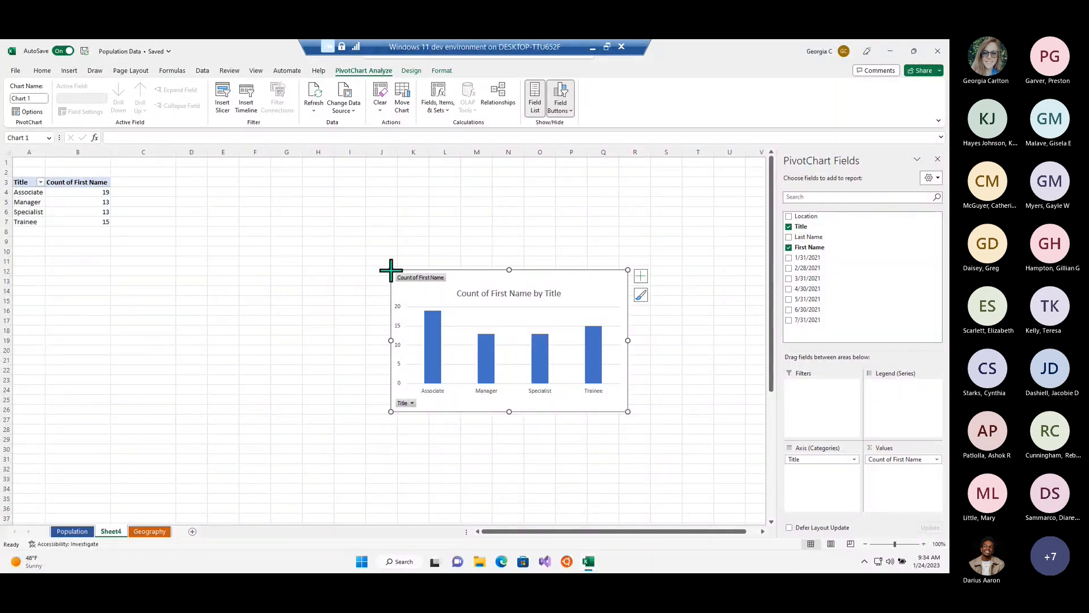
drag(391, 270, 295, 213)
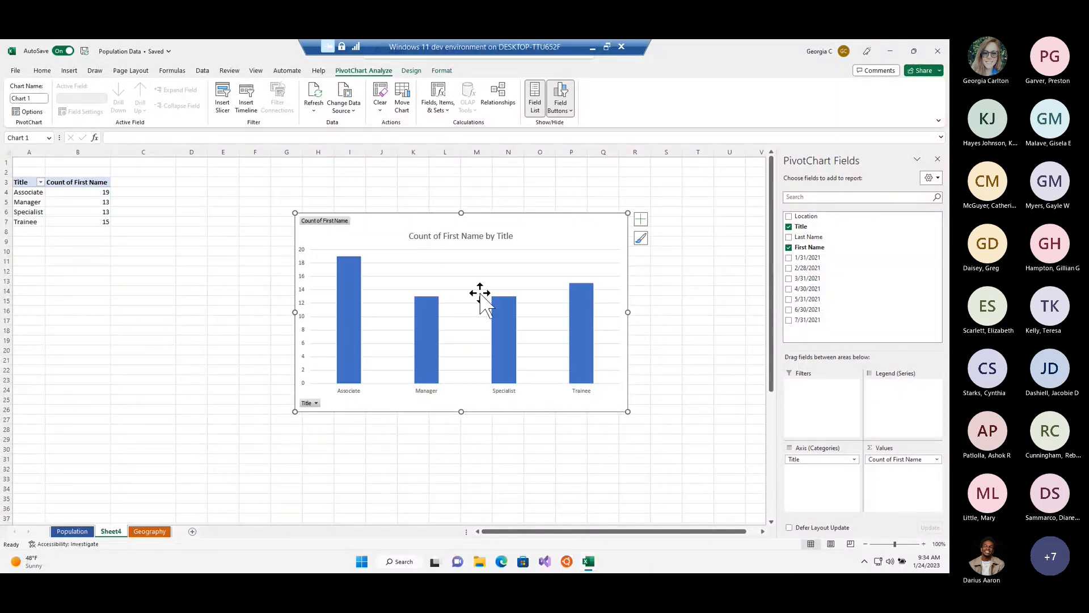
Change the PivotChart's title to "Count by Job Title"
click(495, 236)
drag(433, 235, 513, 236)
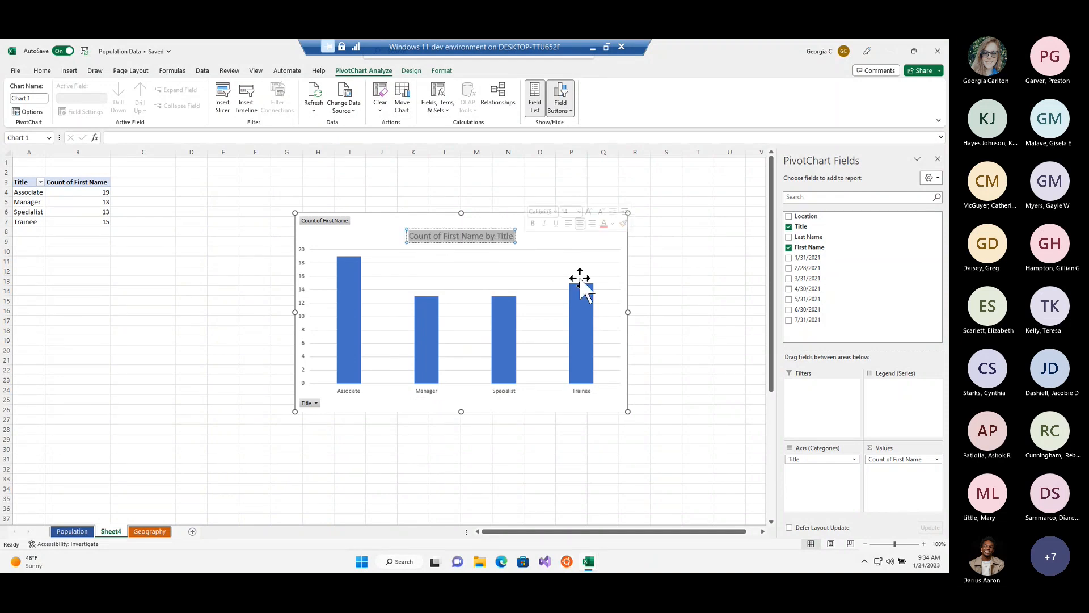
mouse_move(575, 294)
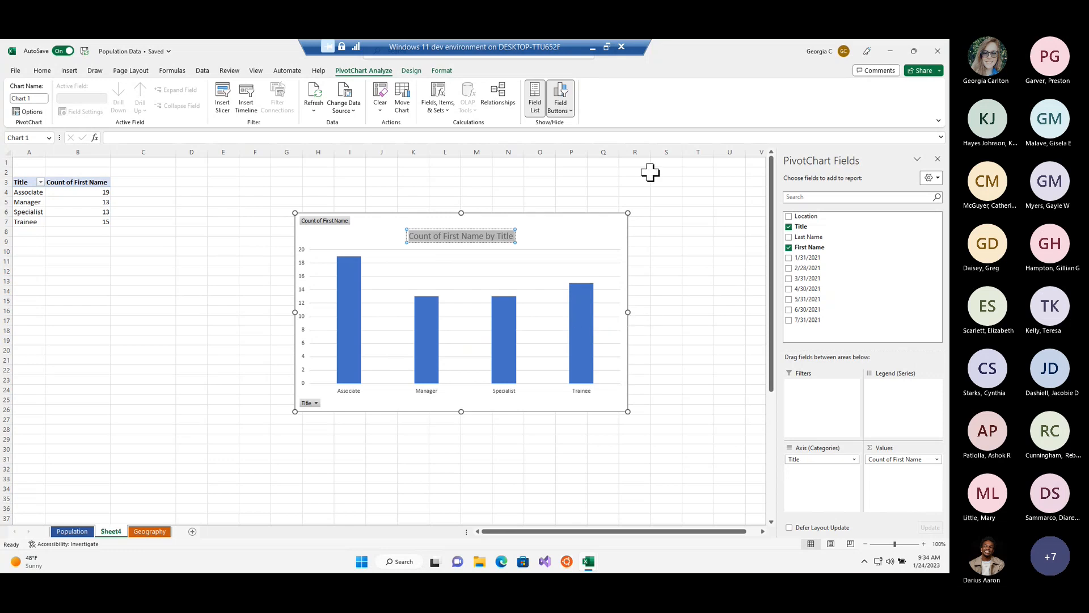
key(Delete)
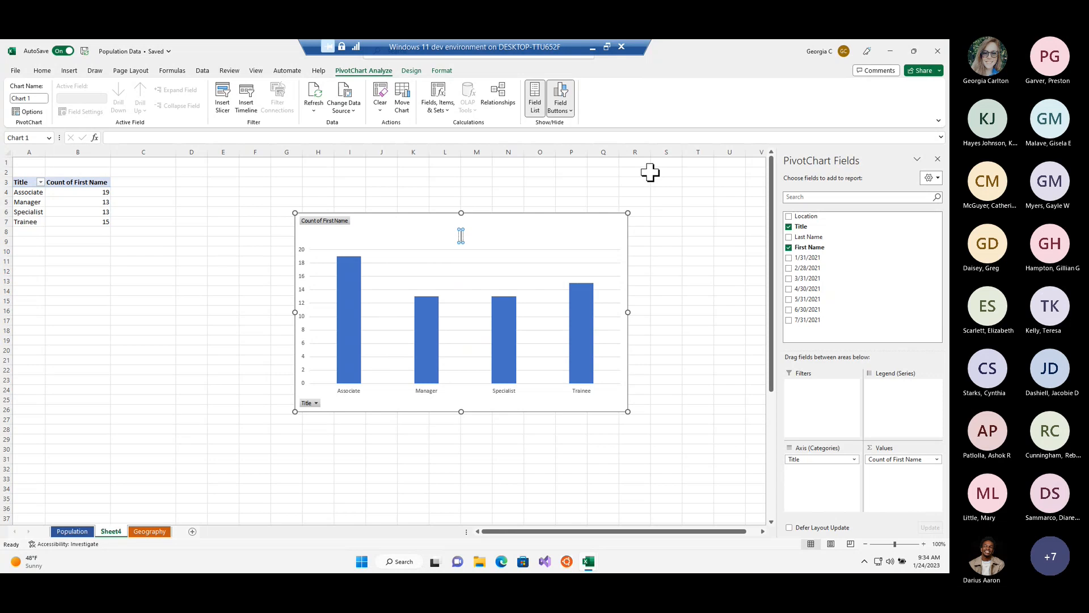
text(Count by Job Title)
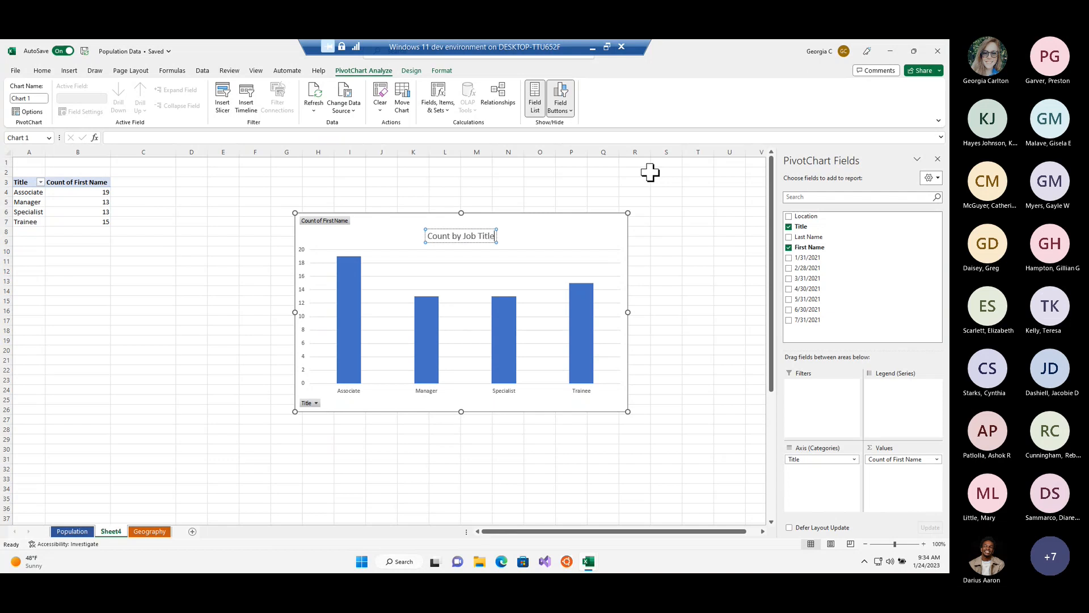
click(404, 234)
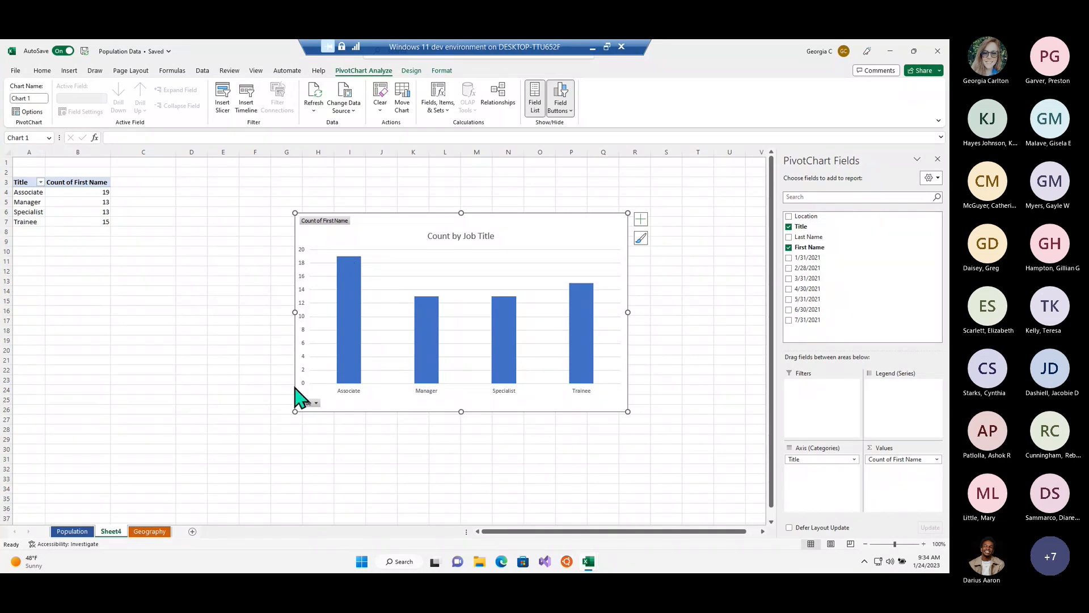
Copy the Count by Job Title chart and paste it on the Population sheet at cell A22, below the weekday row
key(ctrl)
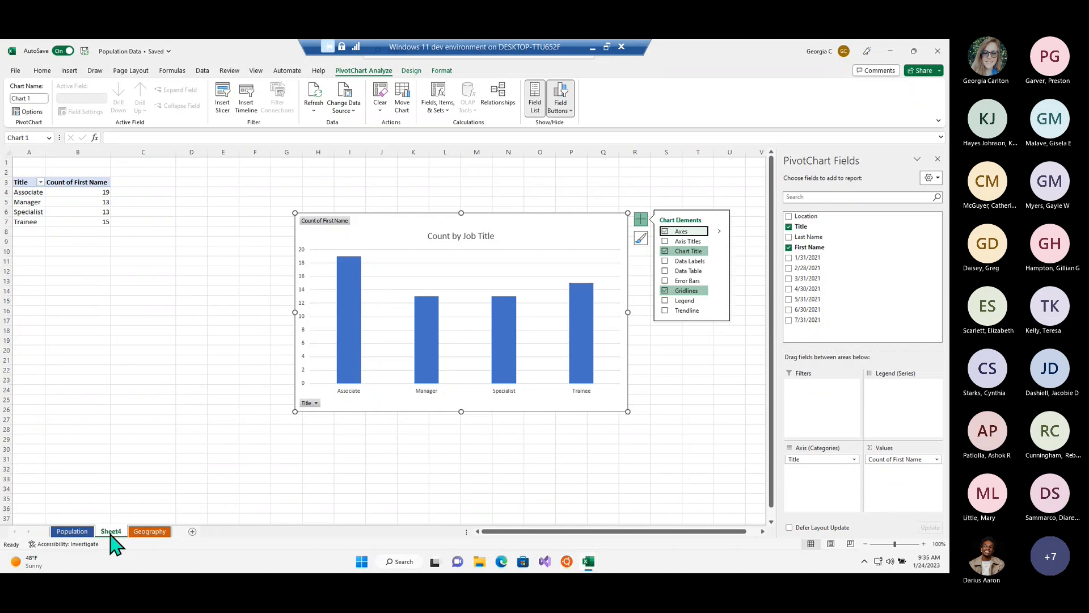
click(108, 534)
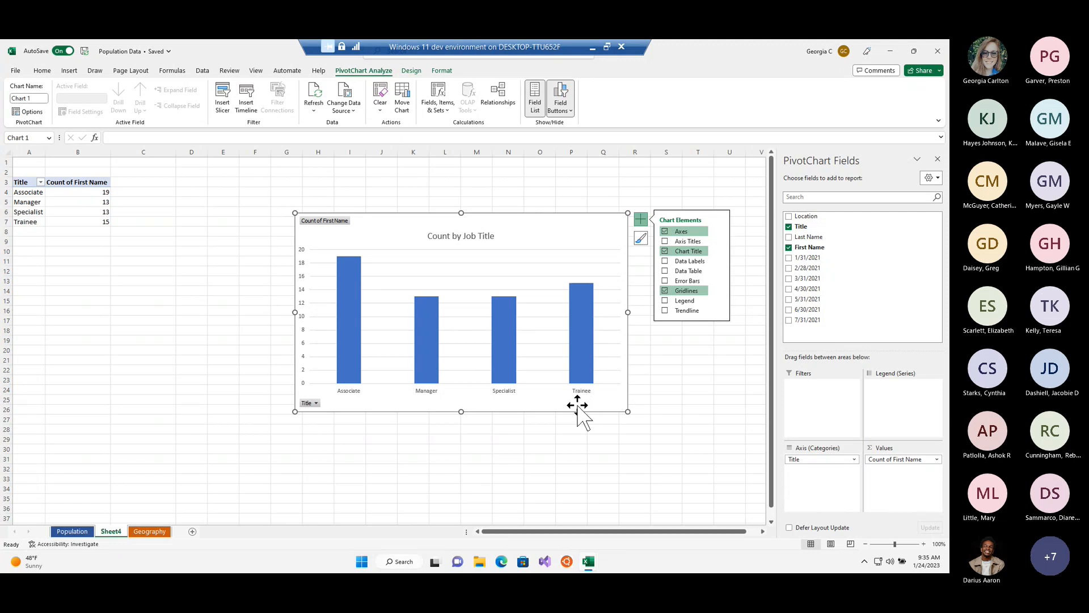
click(566, 459)
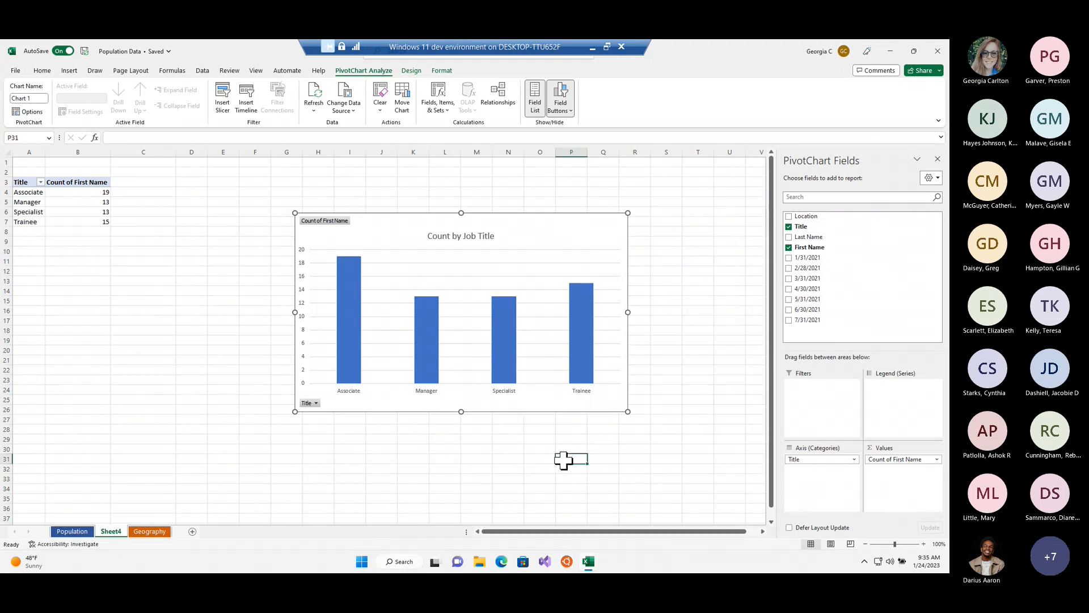
click(474, 299)
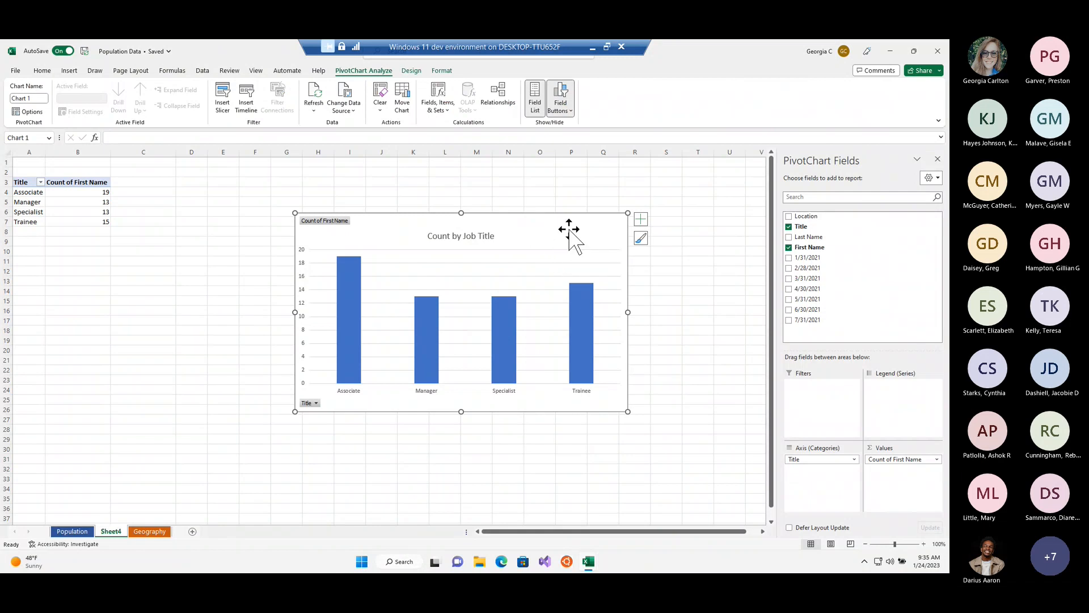
click(150, 531)
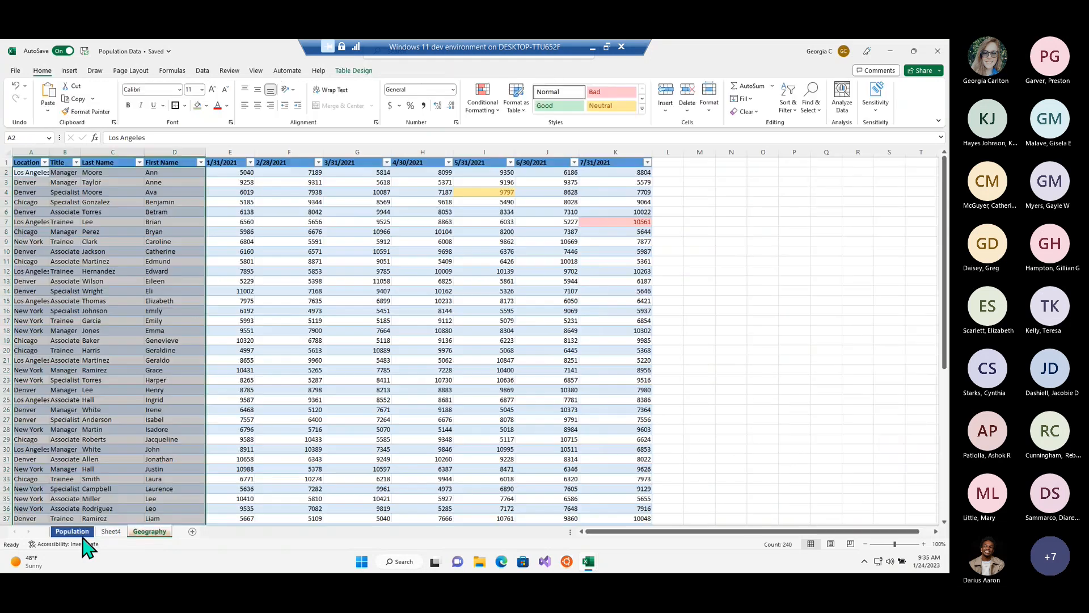
click(80, 533)
scroll(185, 445, down, 3)
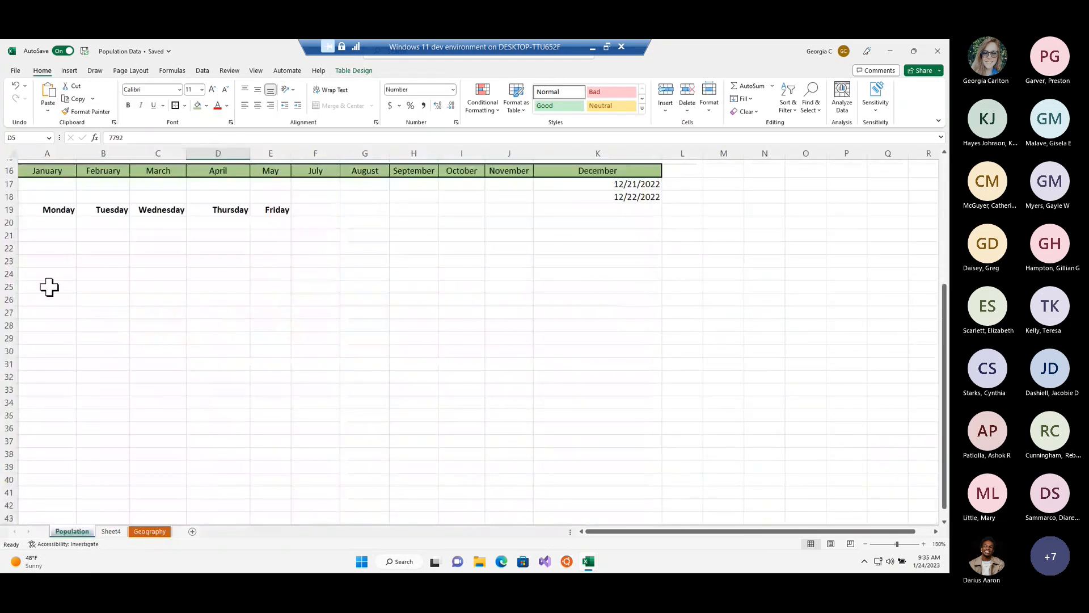
click(62, 252)
key(ctrl+v)
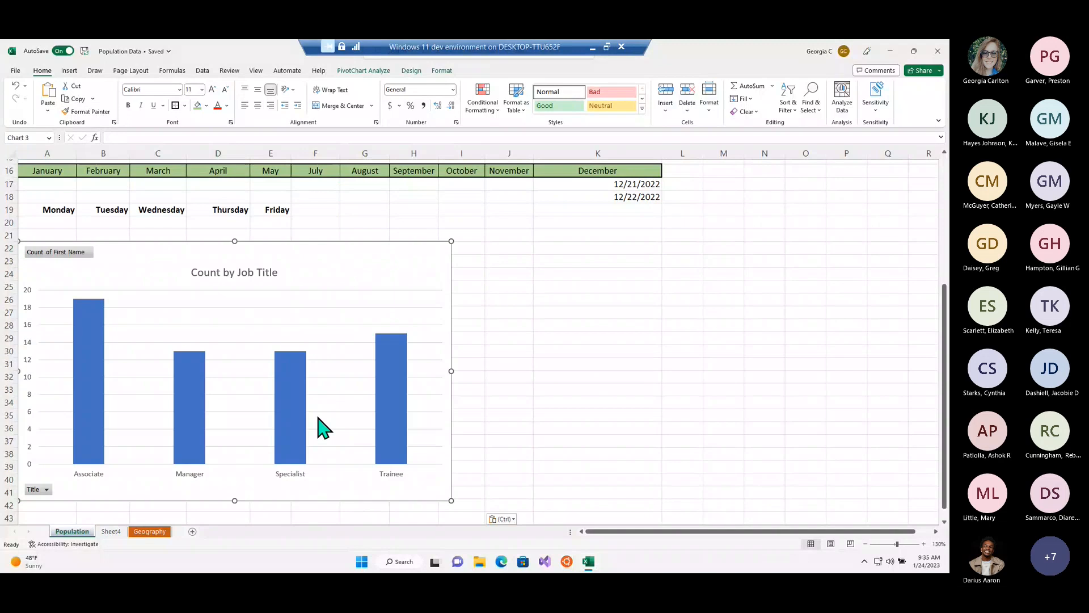
click(556, 362)
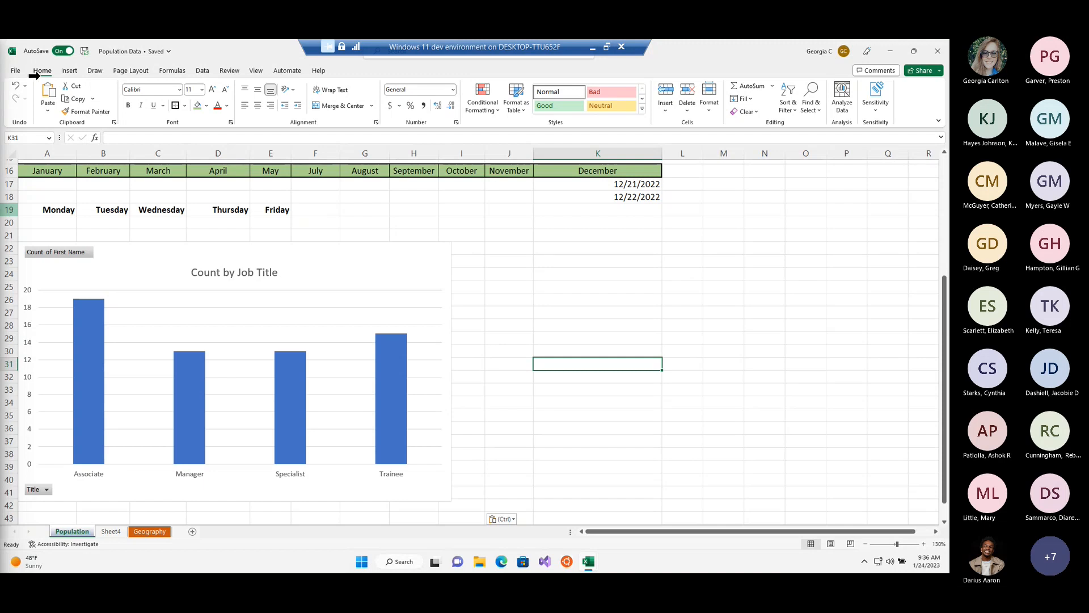
click(95, 72)
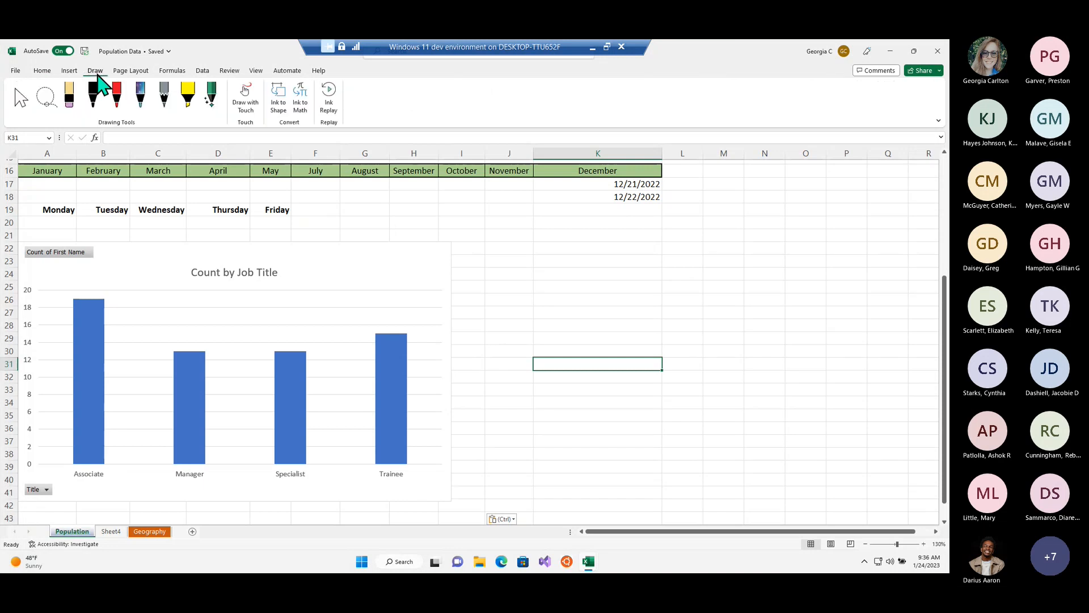
click(70, 73)
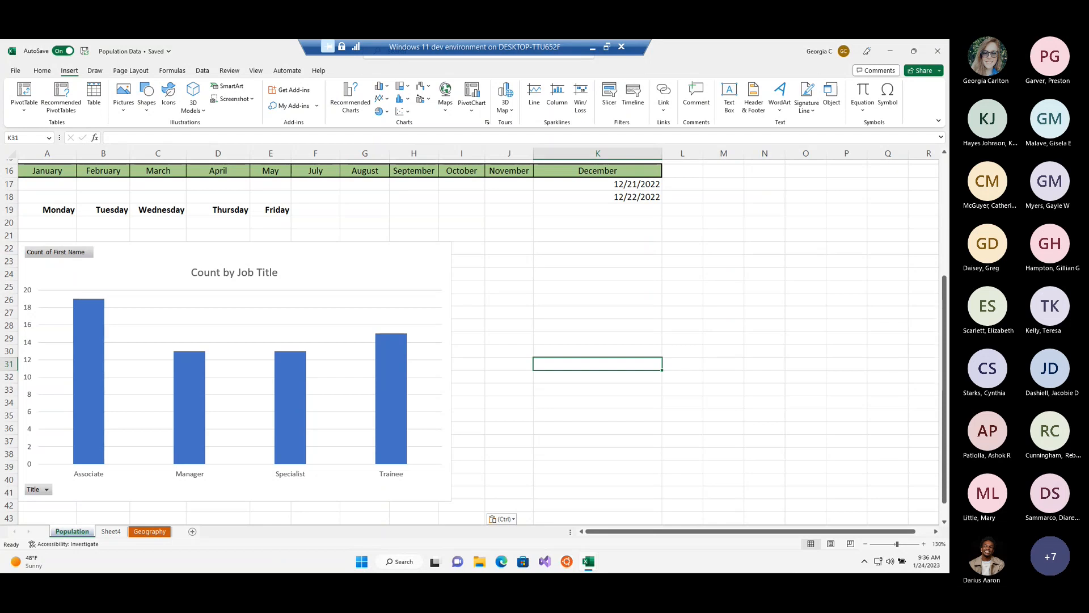
scroll(187, 96, down, 3)
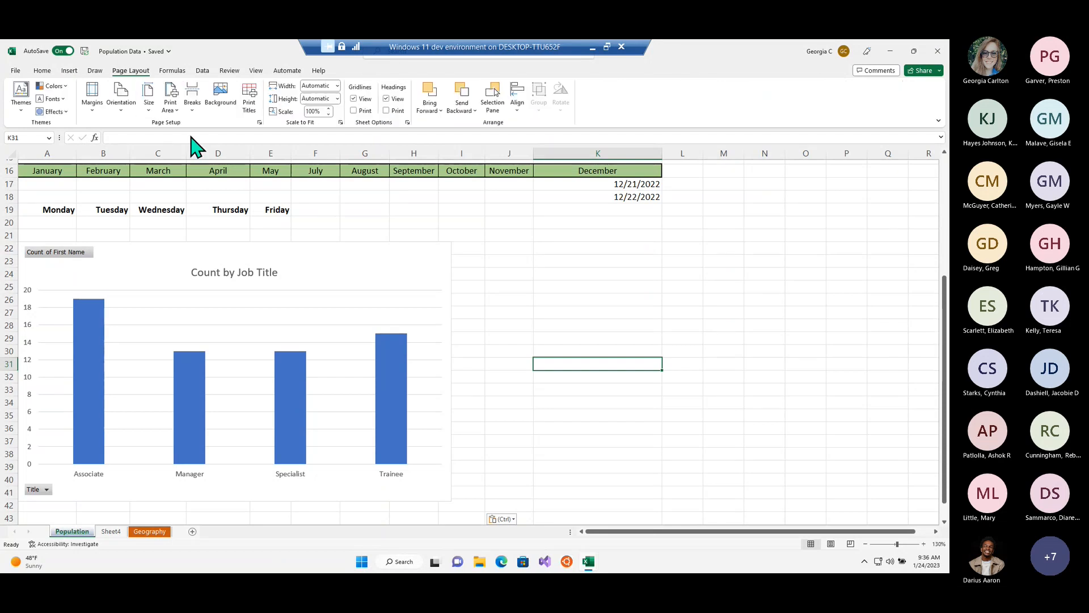
scroll(380, 397, down, 2)
scroll(263, 462, up, 2)
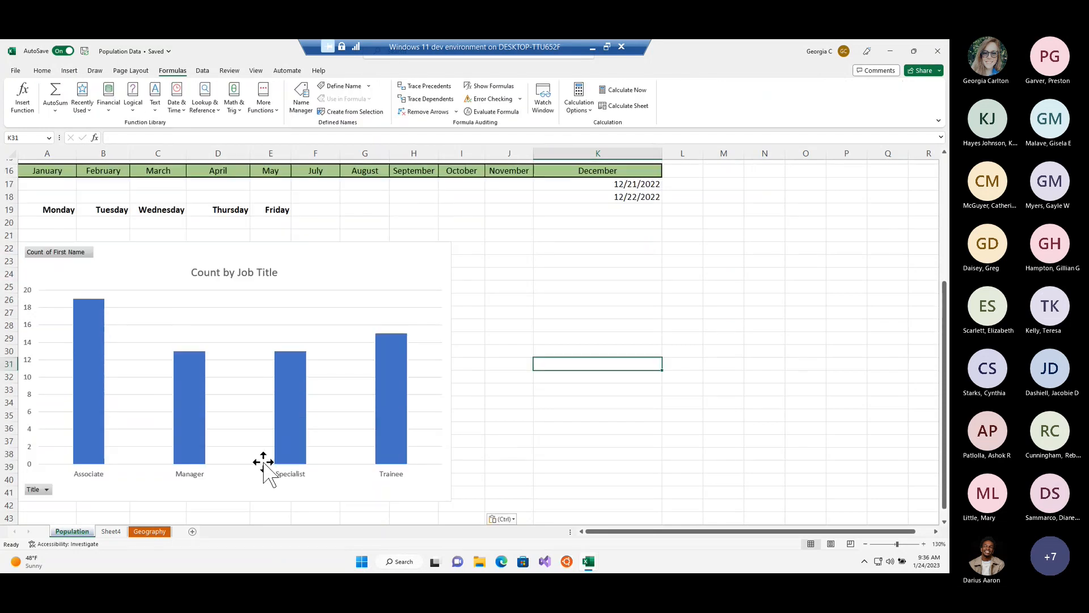
Look through the Geography and Sheet4 worksheets, and select the bridge picture on the Population sheet
click(150, 531)
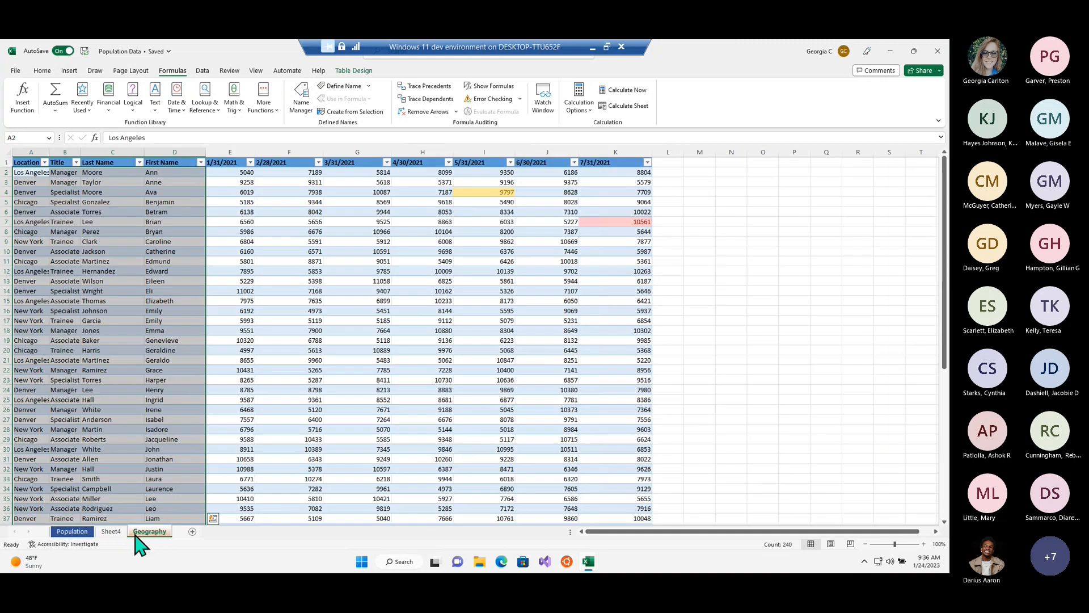
click(115, 532)
click(72, 531)
scroll(187, 448, up, 4)
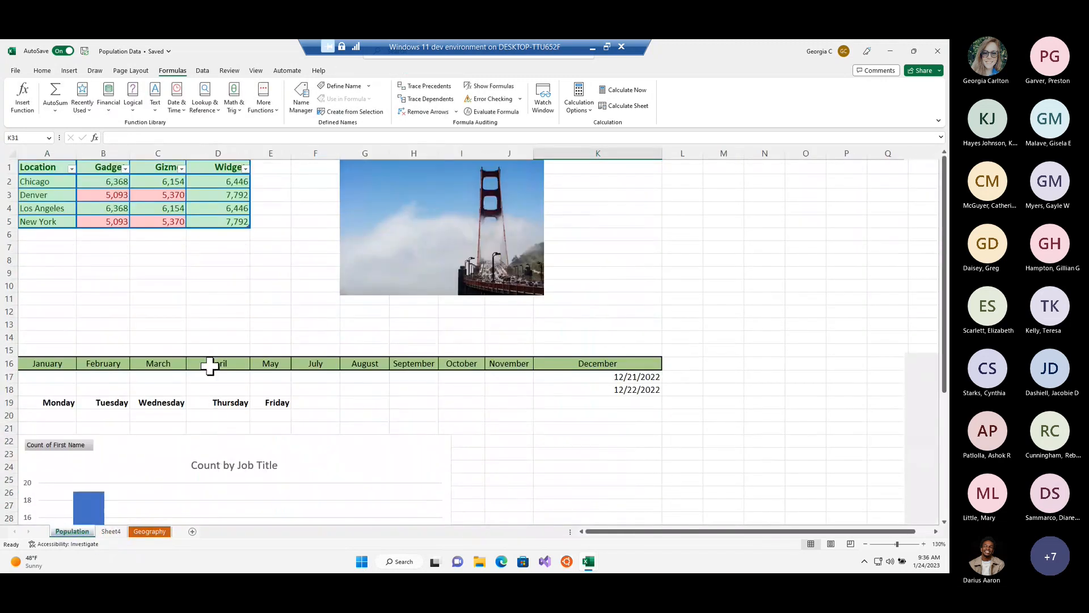
click(353, 223)
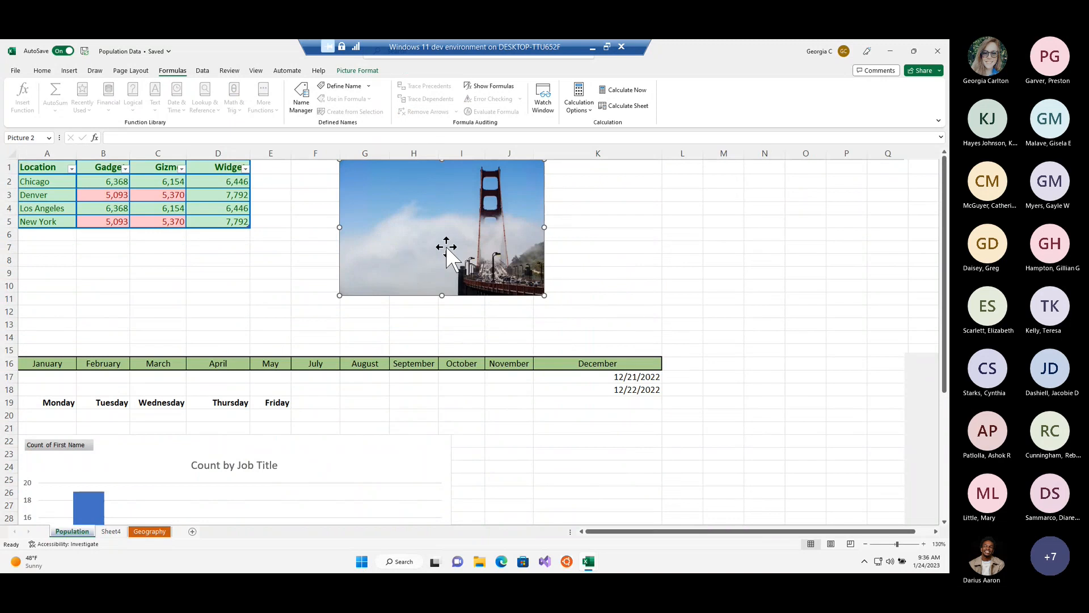
Shift the bridge picture slightly down on the Population sheet, and view its size and properties settings
click(362, 72)
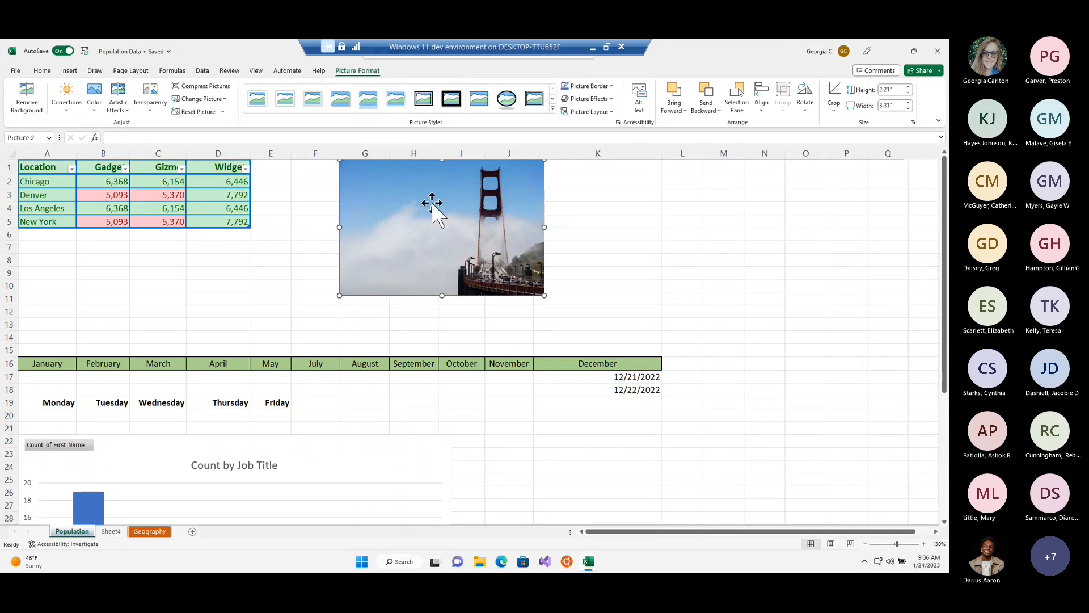
right_click(464, 236)
key(Escape)
drag(441, 233, 428, 260)
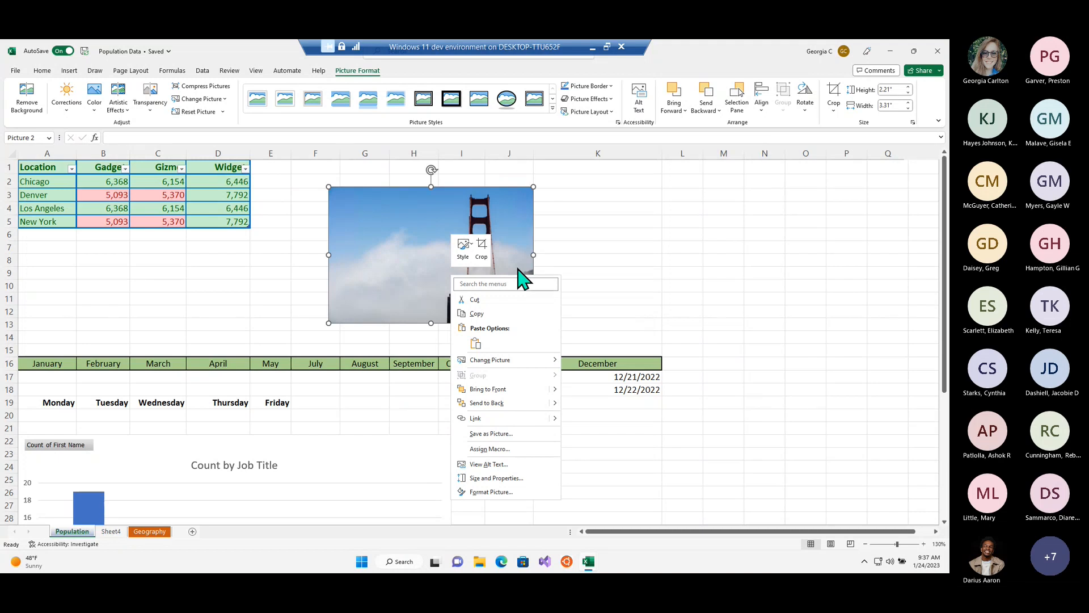
click(518, 479)
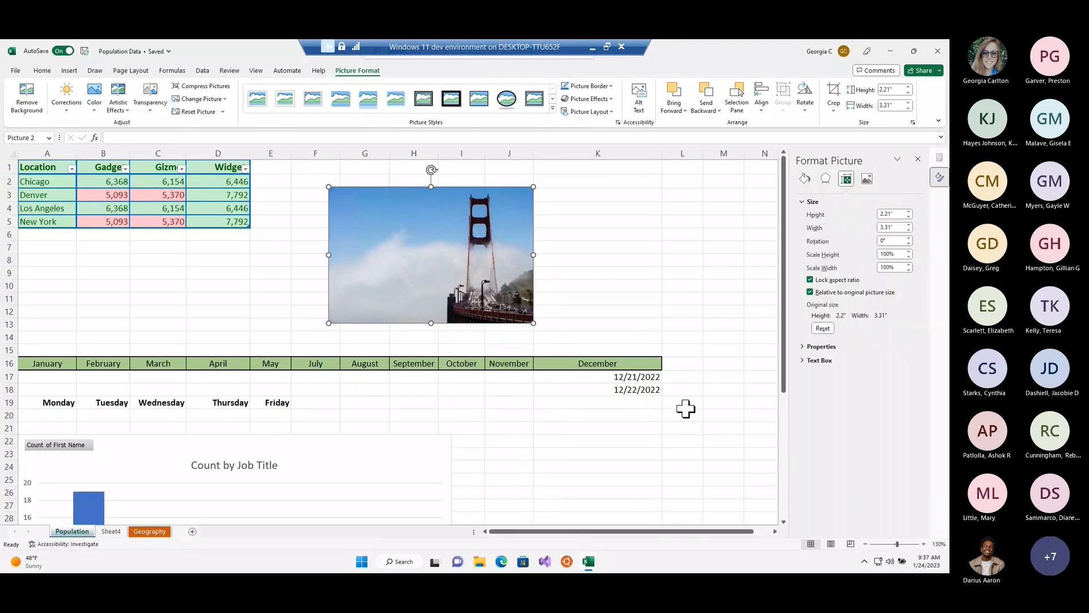
click(918, 161)
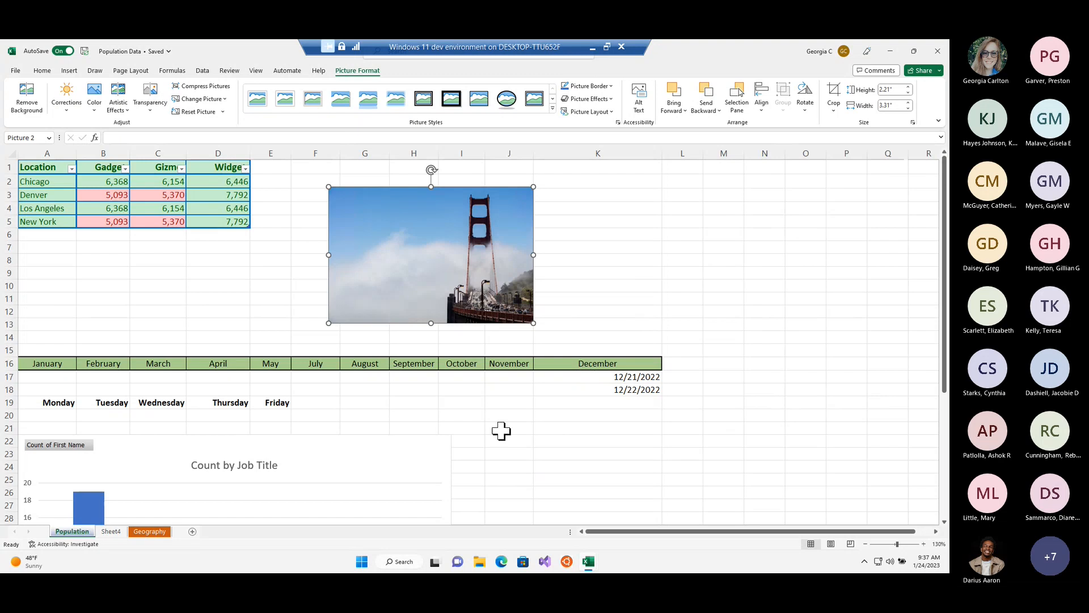
Try allowing Edit objects in the Population sheet's protection options, and close them without protecting the sheet
right_click(84, 533)
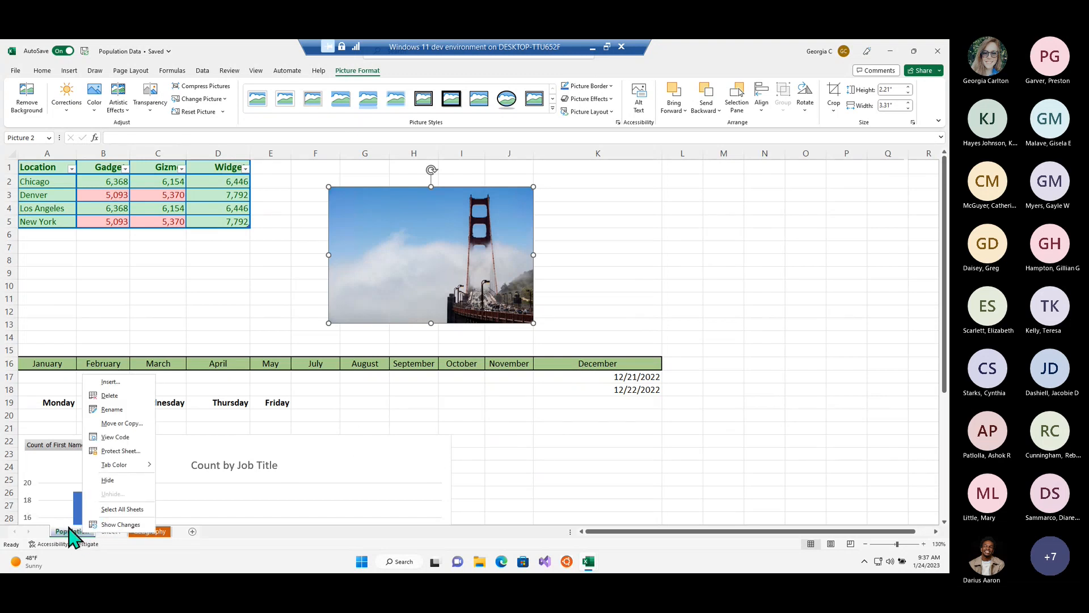
click(119, 451)
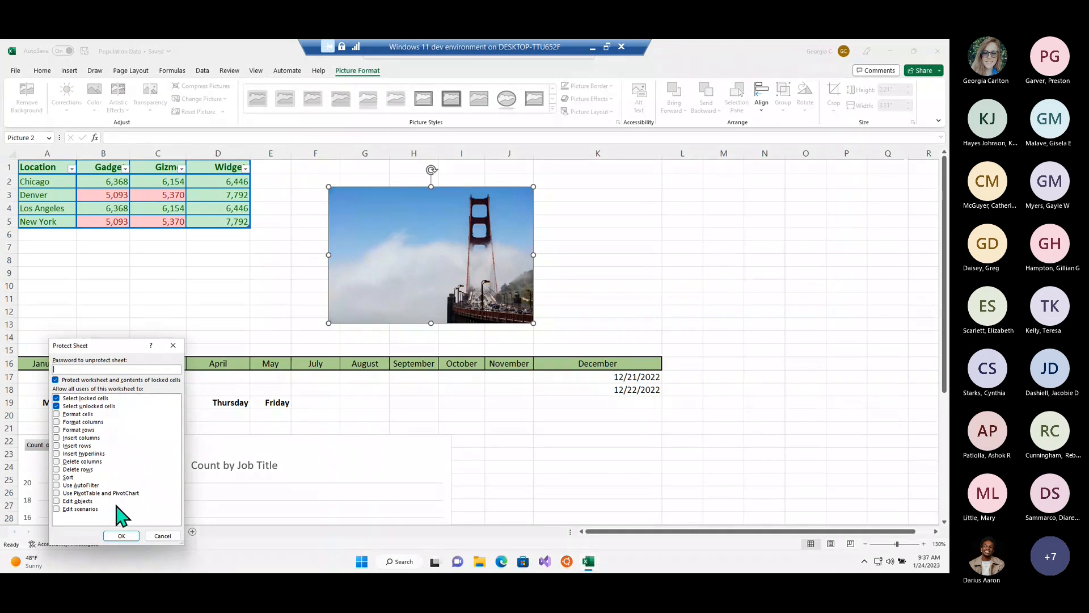
click(56, 501)
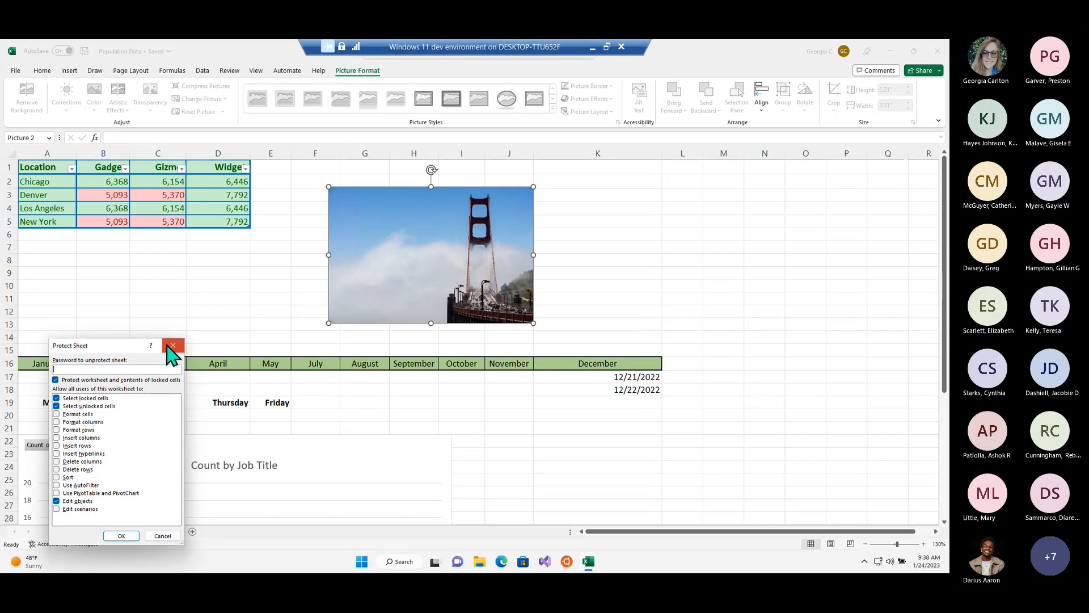
click(172, 345)
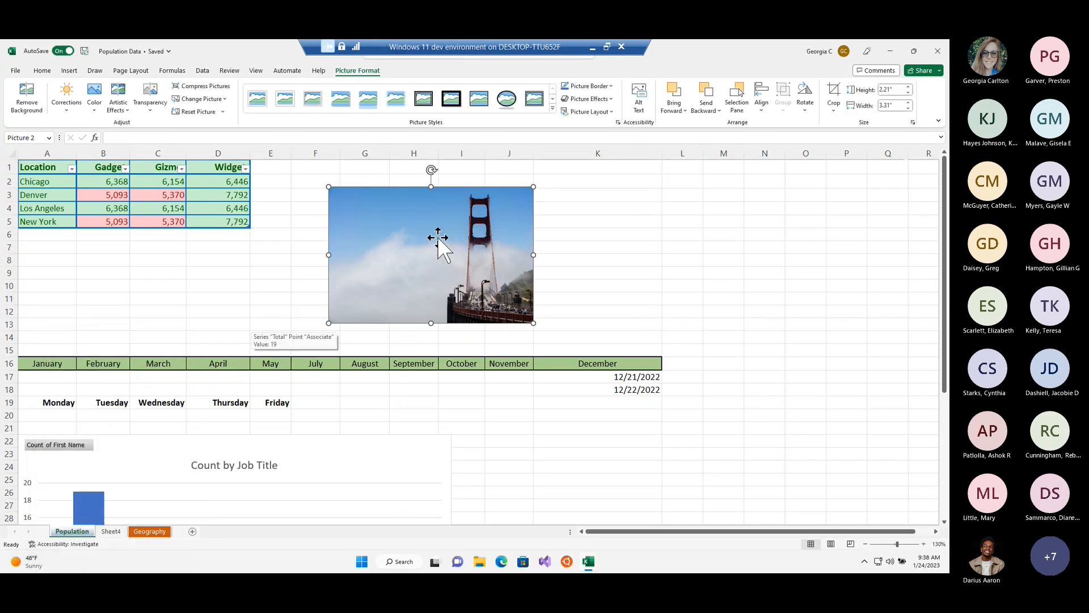
View the picture layout choices, and move the bridge picture up and left so it starts at column F in row 1
click(616, 119)
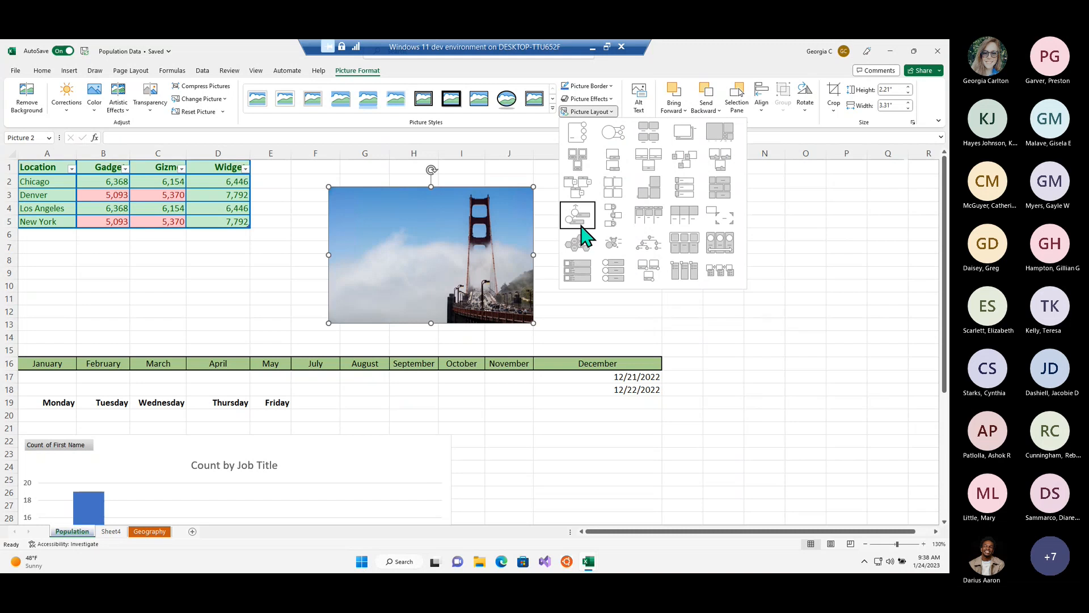
click(518, 261)
drag(464, 262, 427, 234)
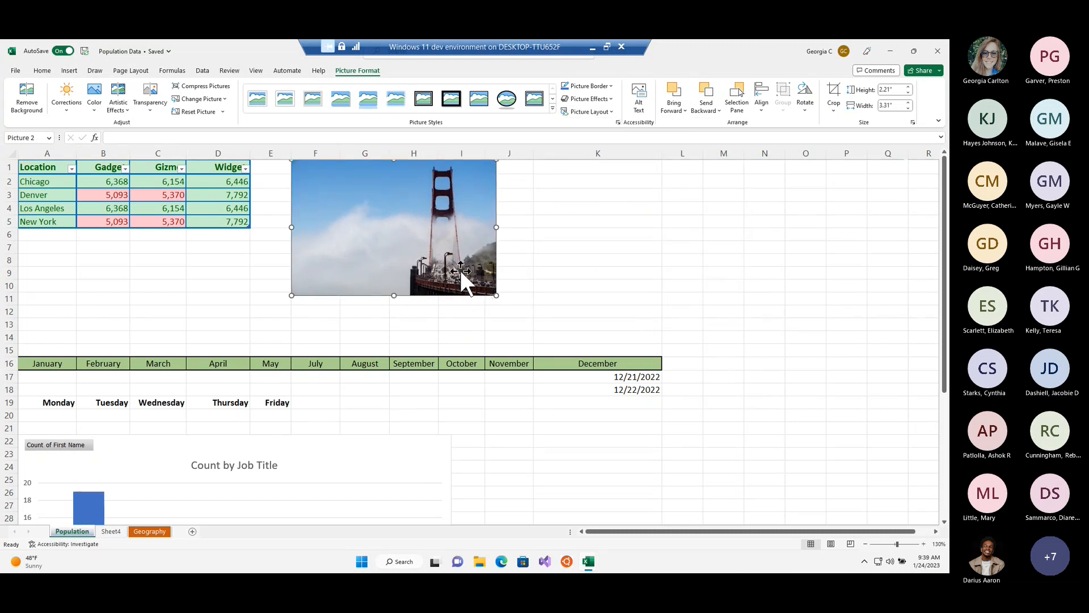
drag(460, 270, 467, 275)
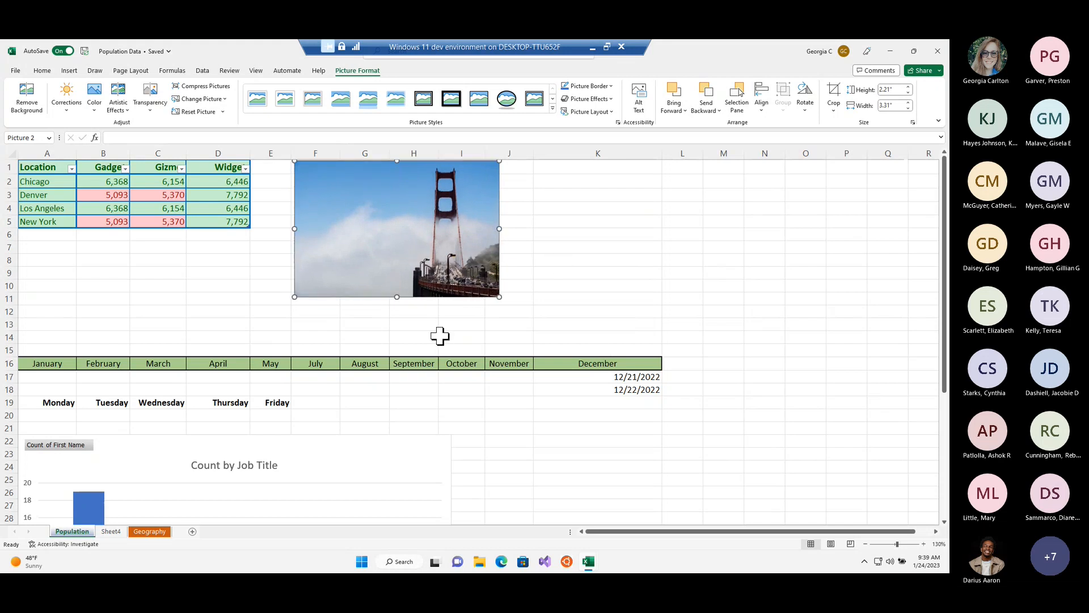
Paste a copy of the bridge picture at cell L4 of the Population sheet, and delete that copy
click(688, 208)
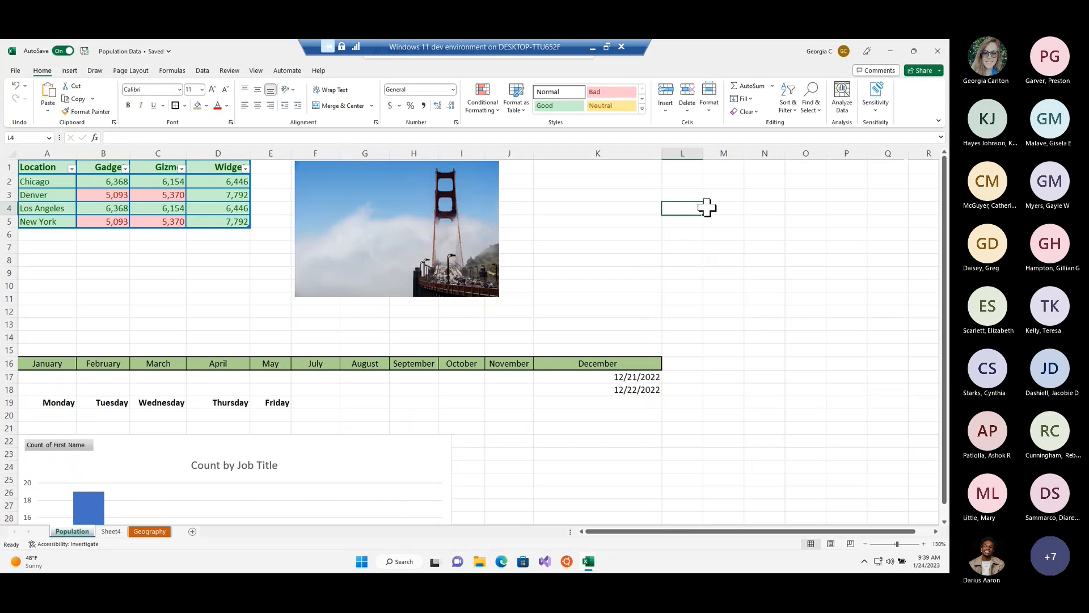
key(ctrl+v)
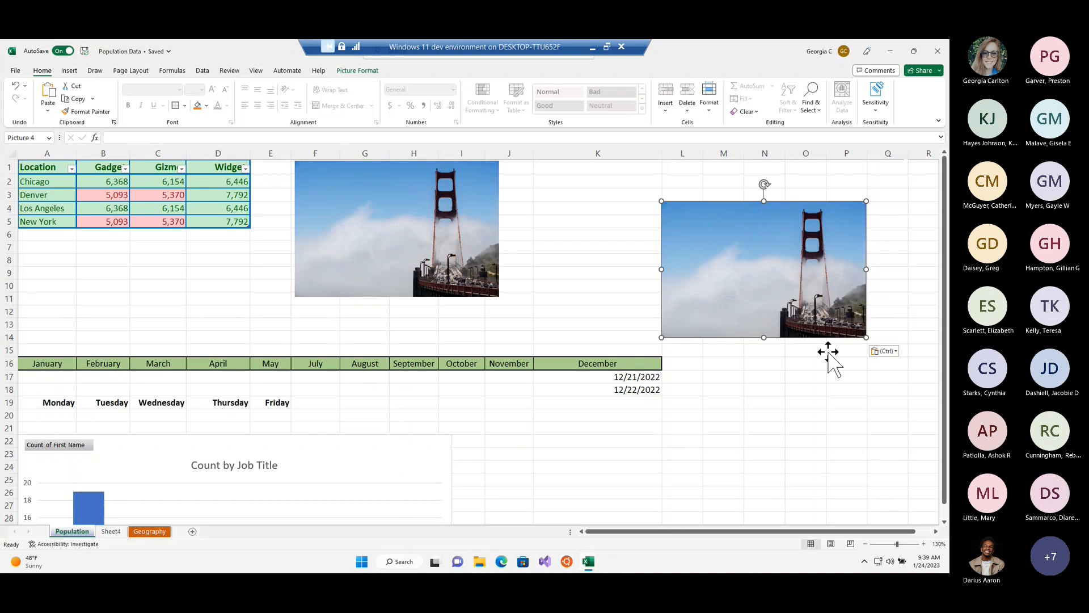
click(823, 390)
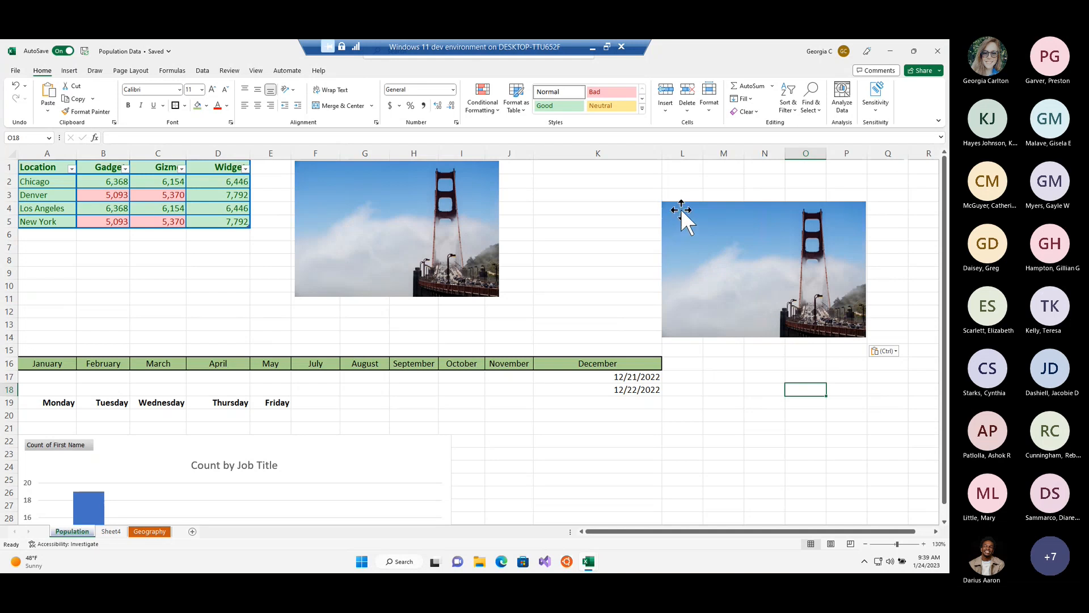
click(588, 235)
click(737, 285)
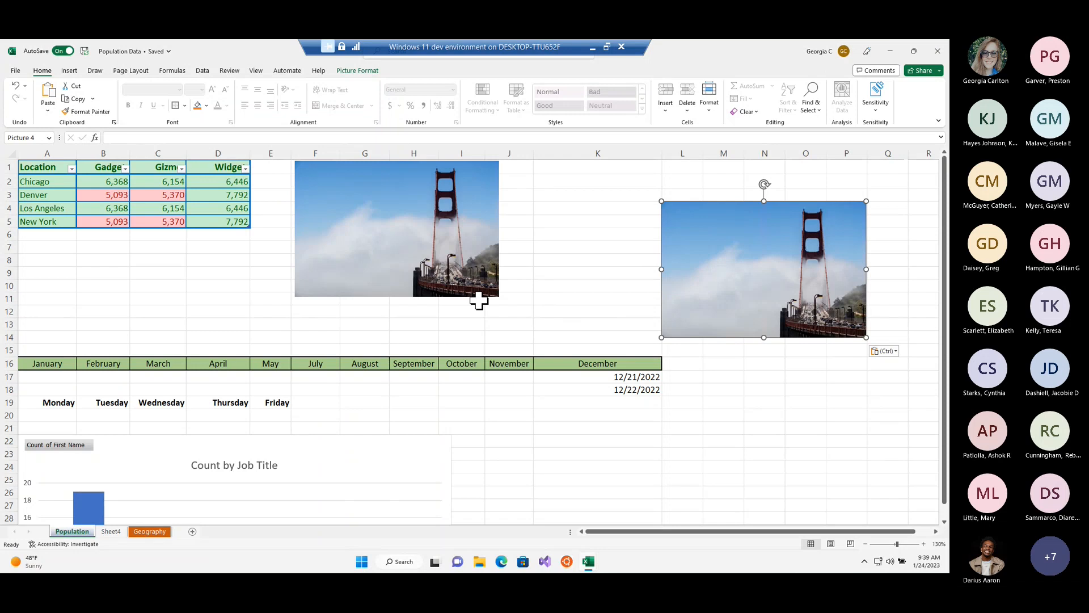
key(Delete)
click(395, 264)
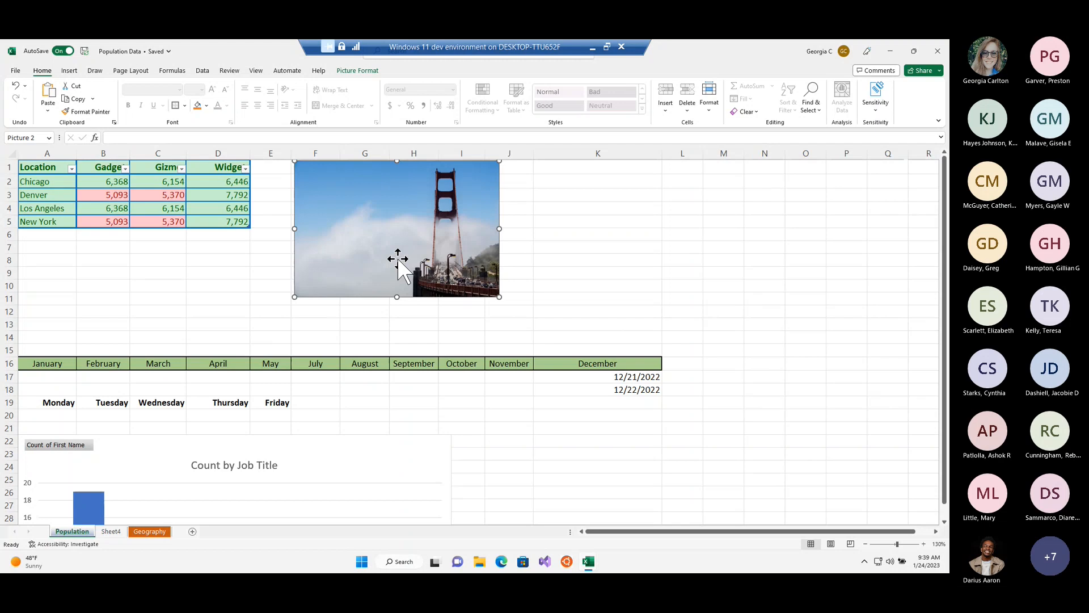
click(638, 302)
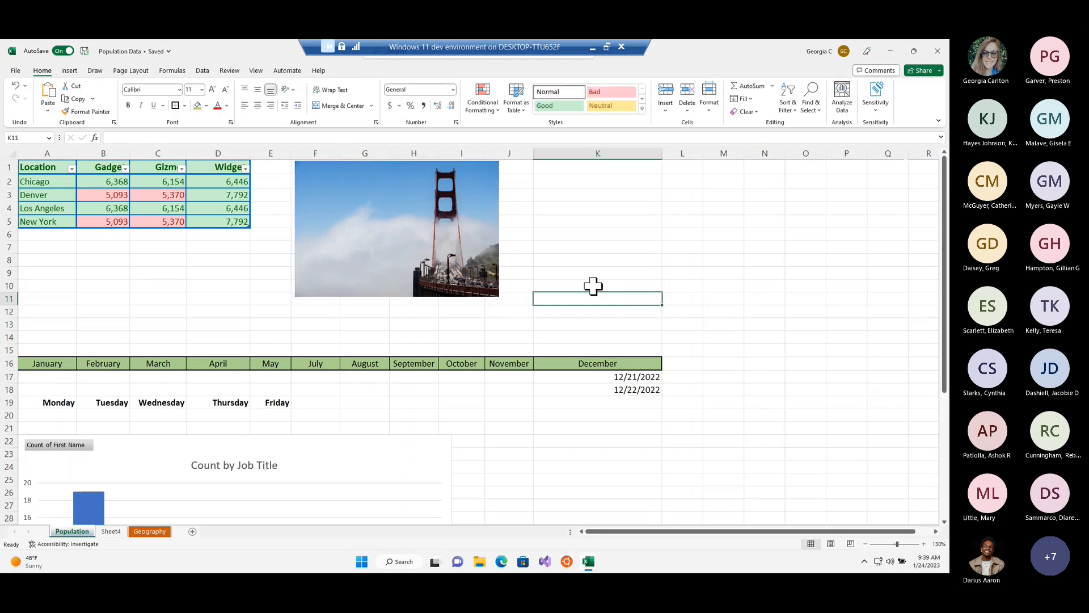
click(383, 232)
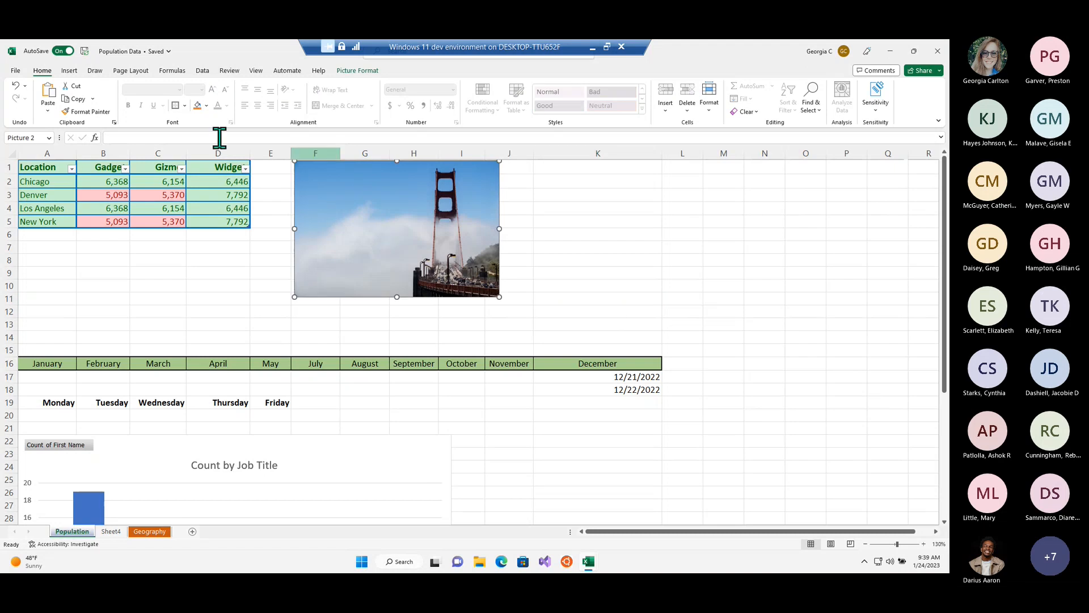
click(140, 72)
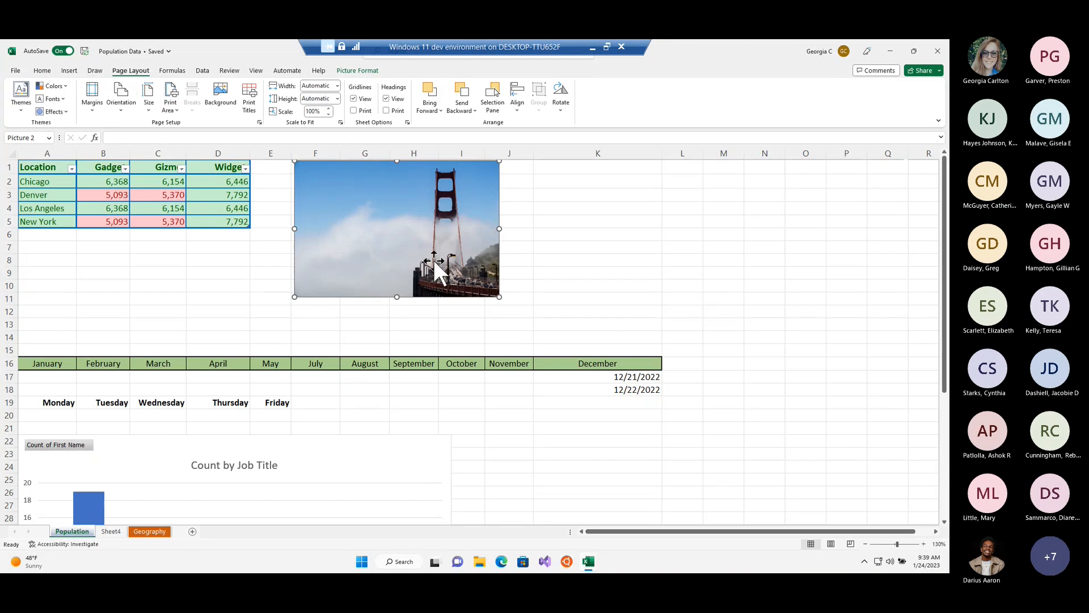
click(190, 303)
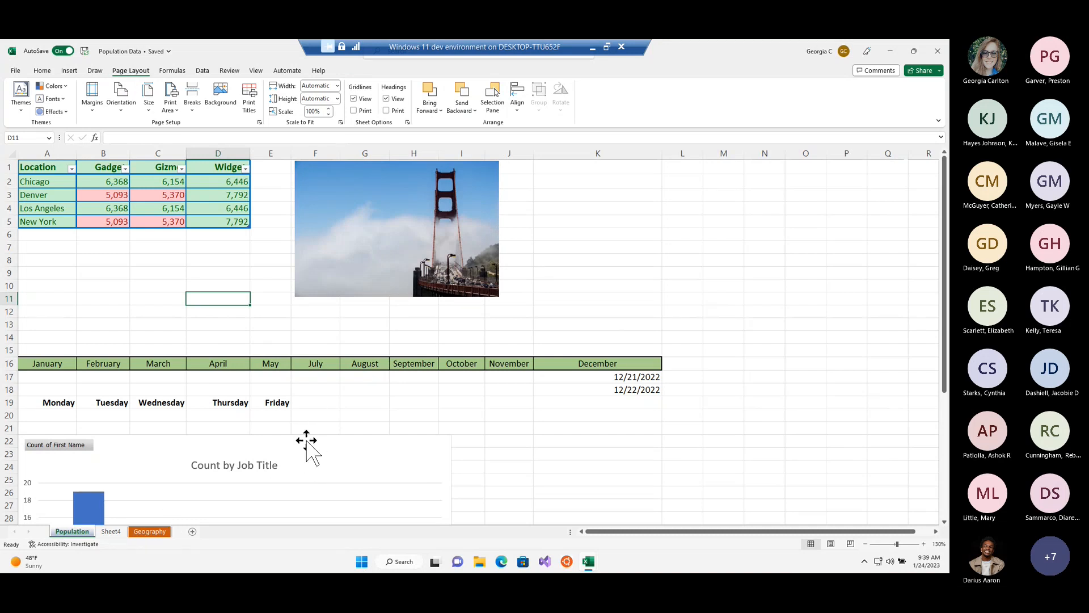
Delete the 4/30/2021 through 7/31/2021 table columns on the Geography worksheet
click(149, 531)
click(330, 376)
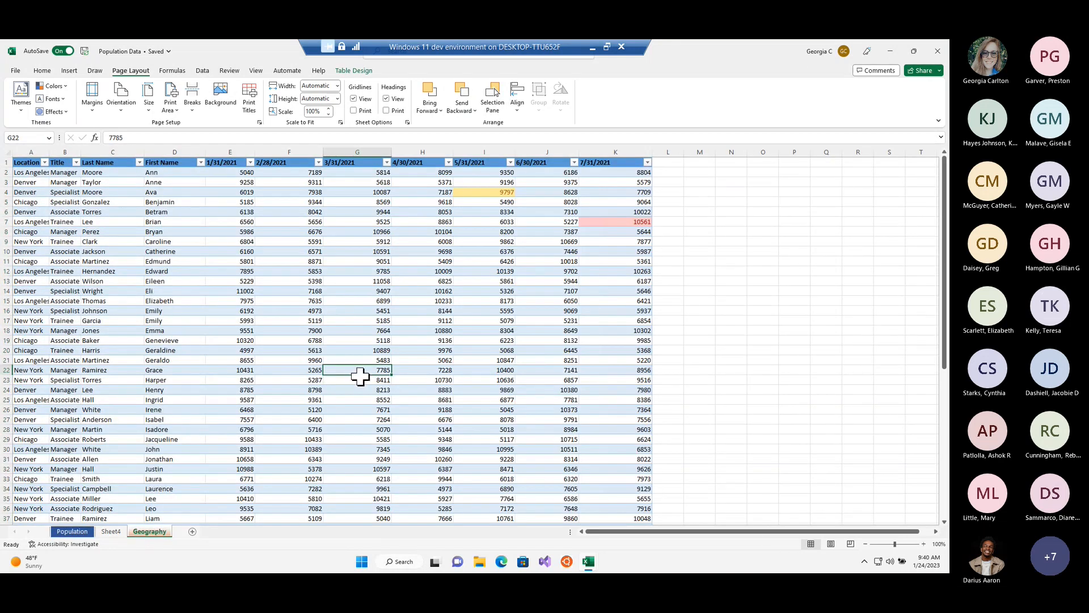
scroll(316, 397, down, 3)
scroll(300, 508, down, 5)
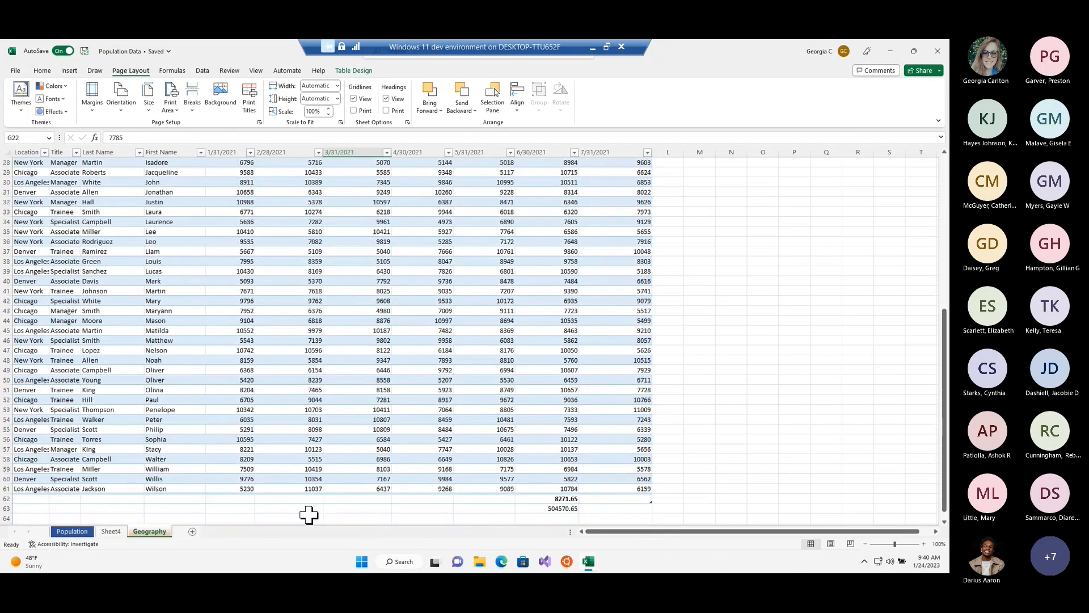
scroll(620, 294, up, 10)
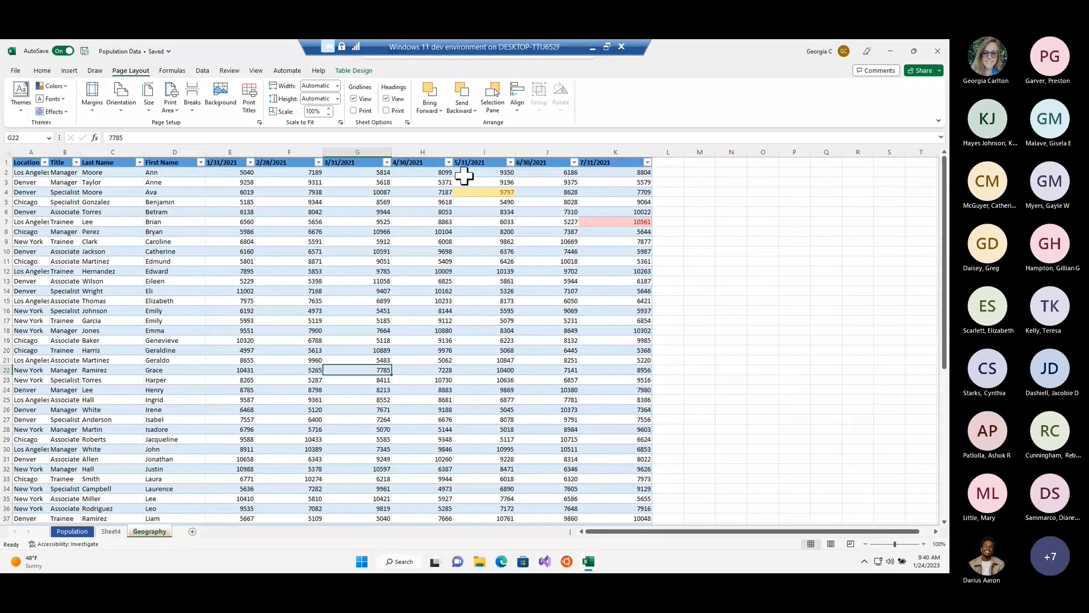
drag(419, 162, 624, 179)
right_click(616, 172)
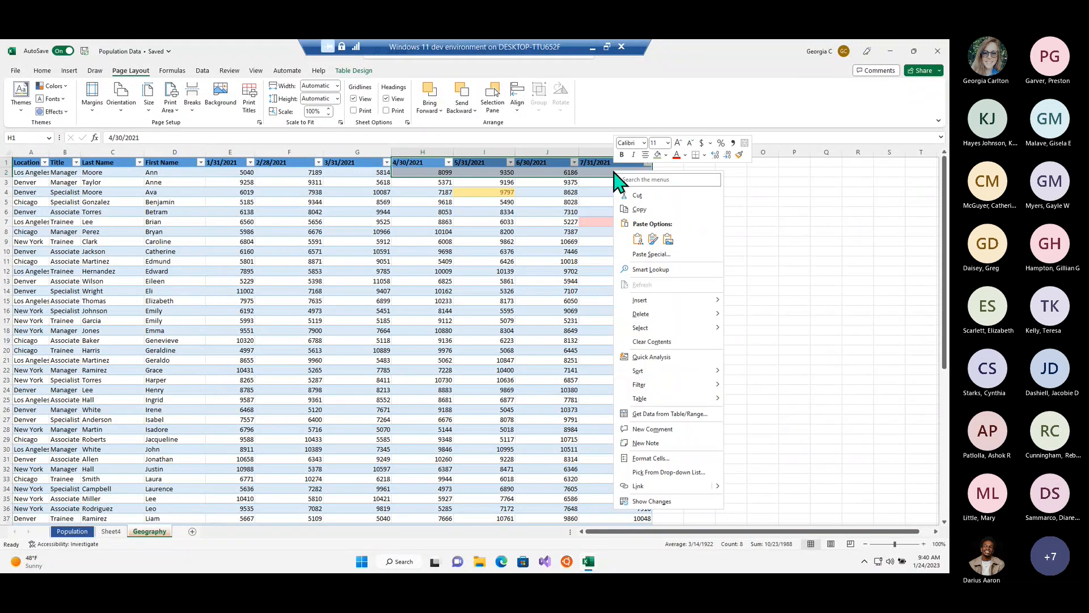
mouse_move(668, 315)
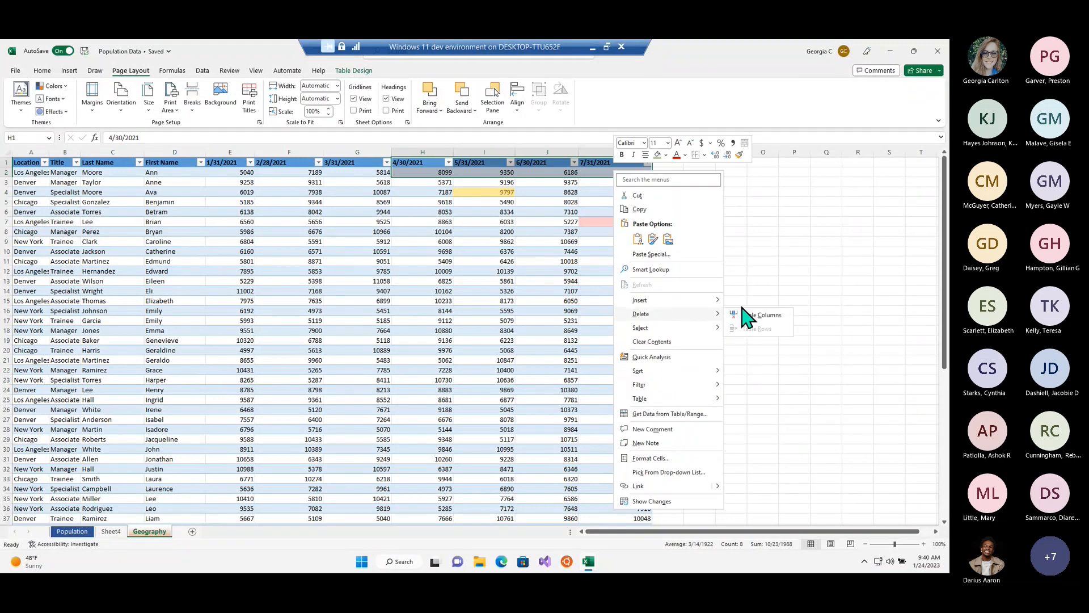
click(759, 316)
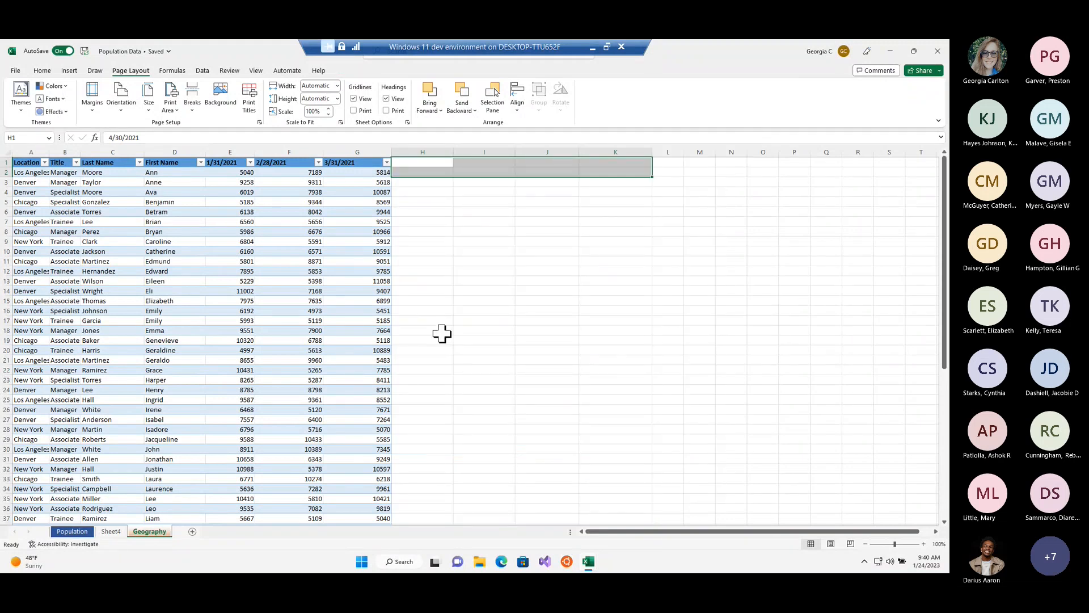
Look over the Geography table's rows across the Location to 3/31/2021 columns
drag(190, 250, 192, 243)
scroll(207, 358, down, 2)
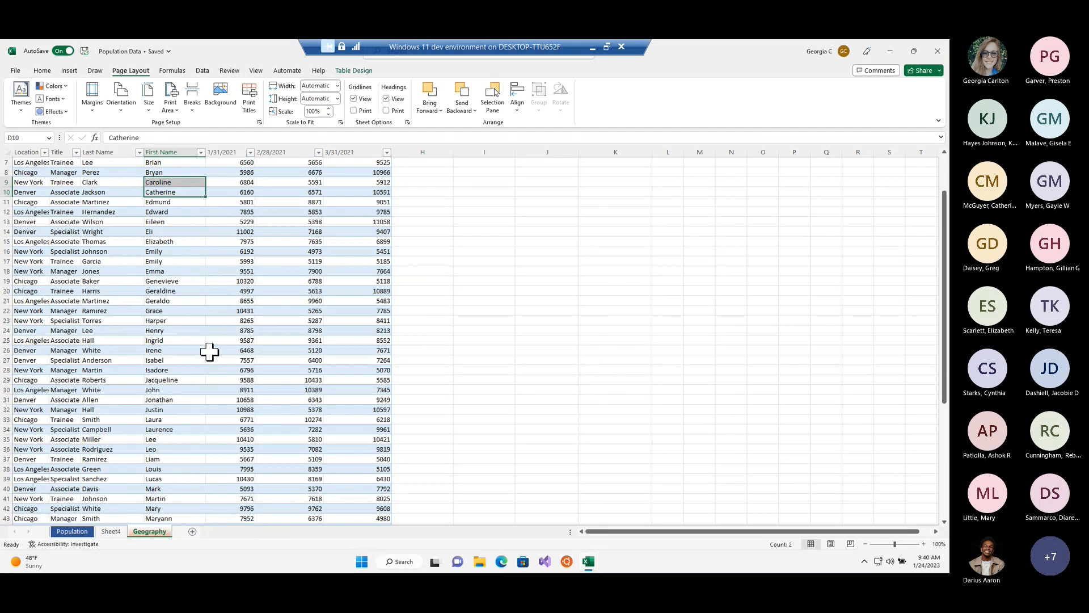
click(210, 352)
scroll(193, 392, up, 2)
click(92, 251)
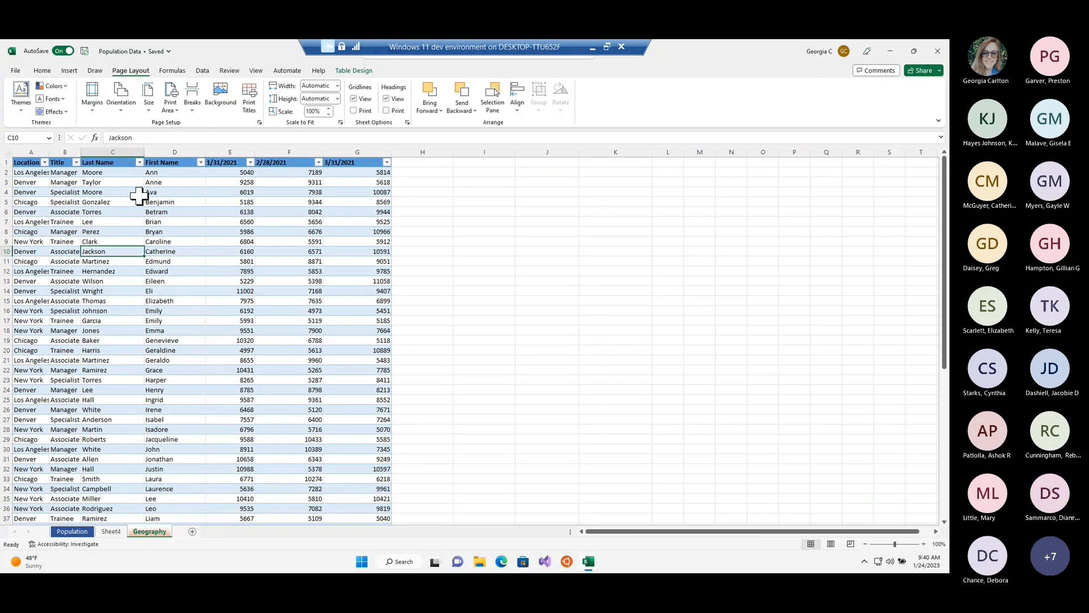
scroll(87, 440, down, 1)
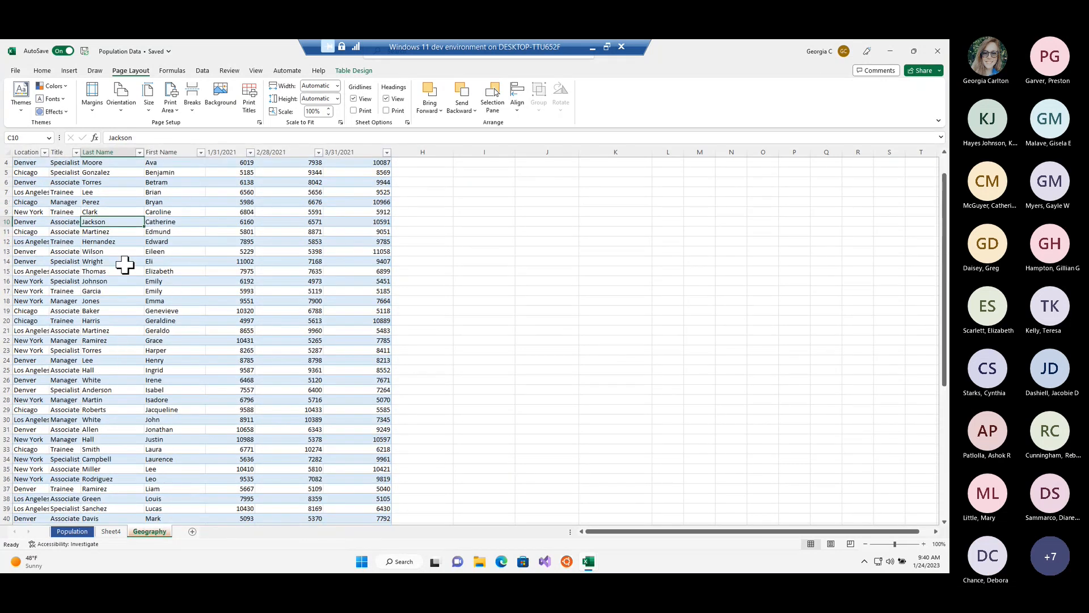
scroll(125, 264, up, 1)
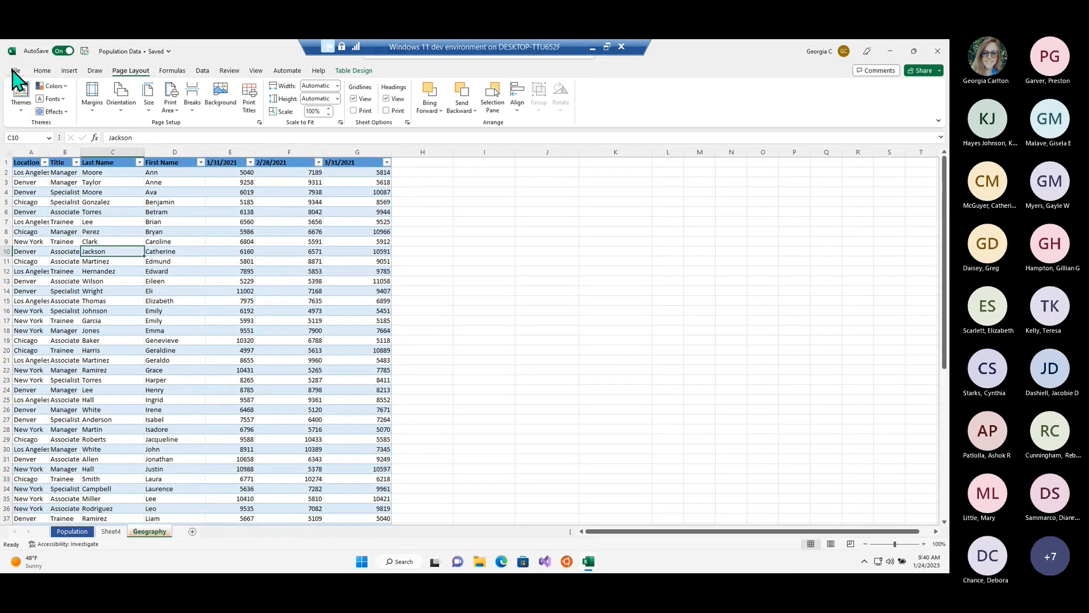
Open the Geography sheet's print preview and page through to the last page and back to the first
click(15, 70)
click(45, 204)
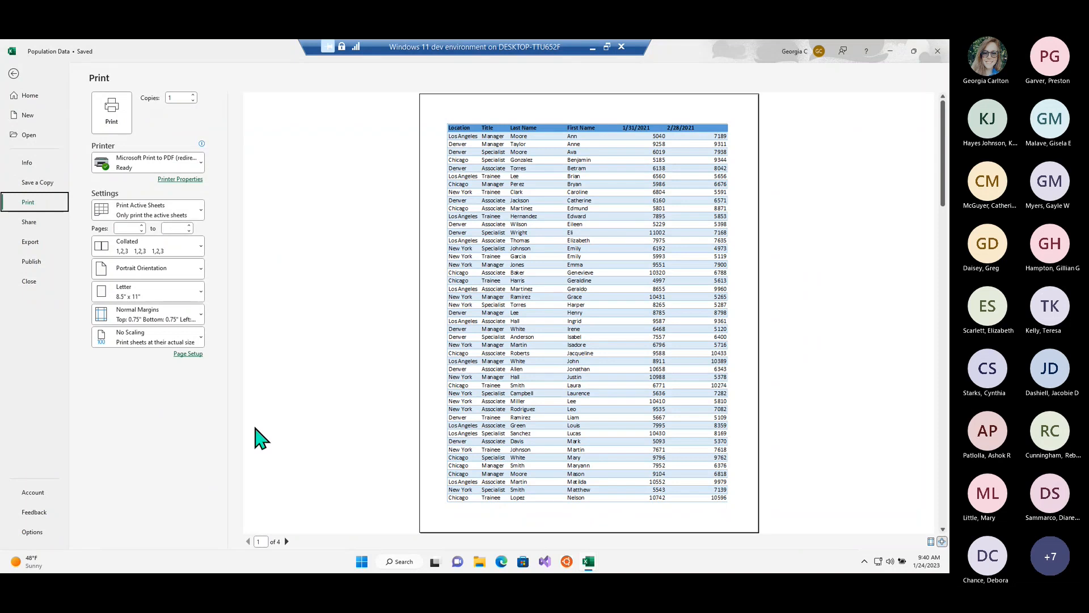
click(286, 541)
click(287, 541)
click(287, 541)
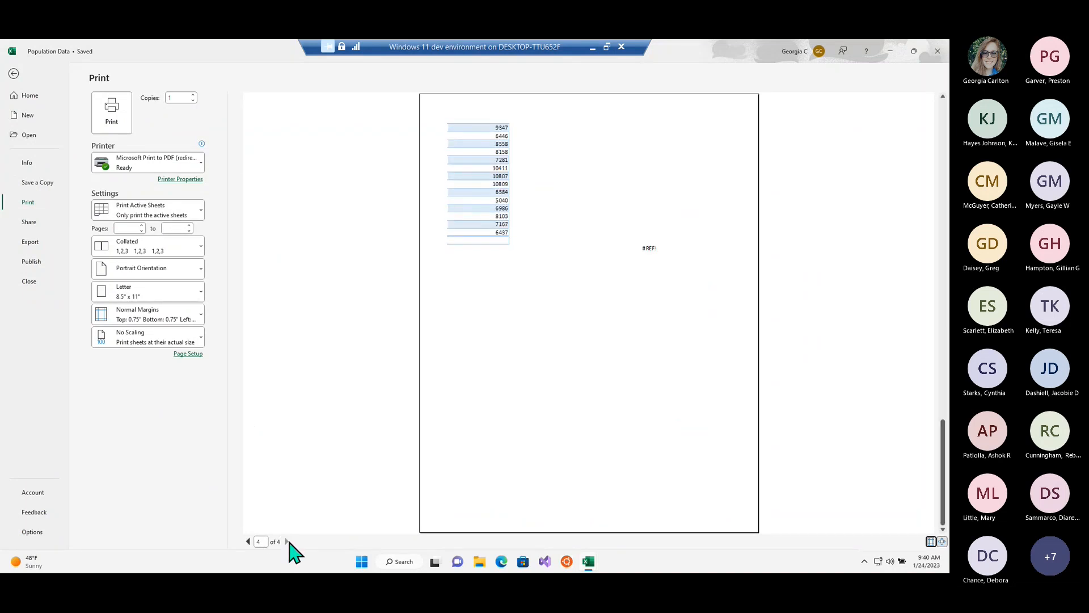
click(248, 541)
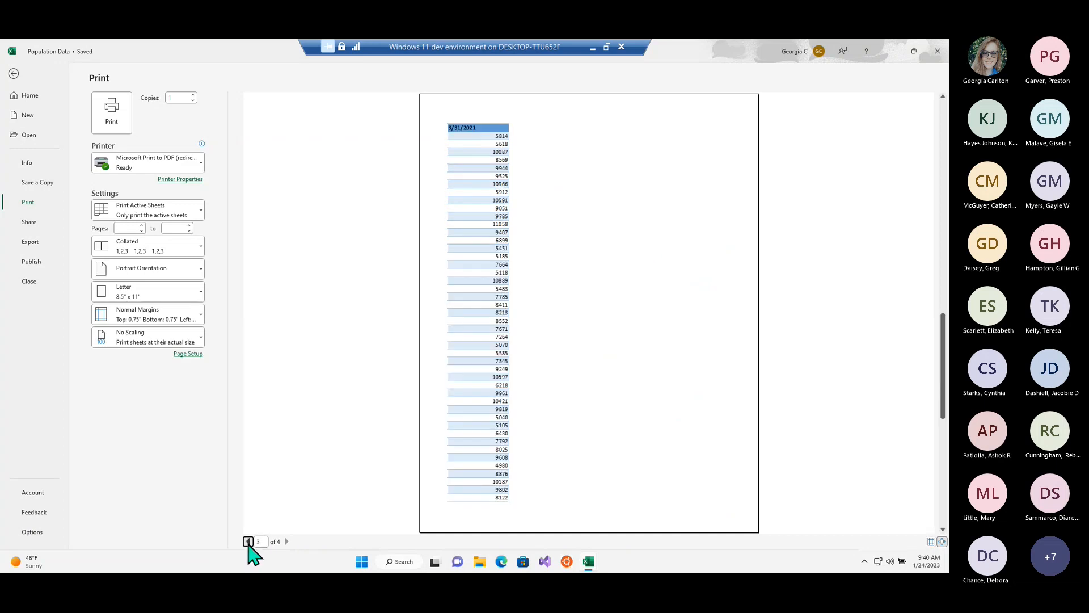
click(248, 542)
click(248, 541)
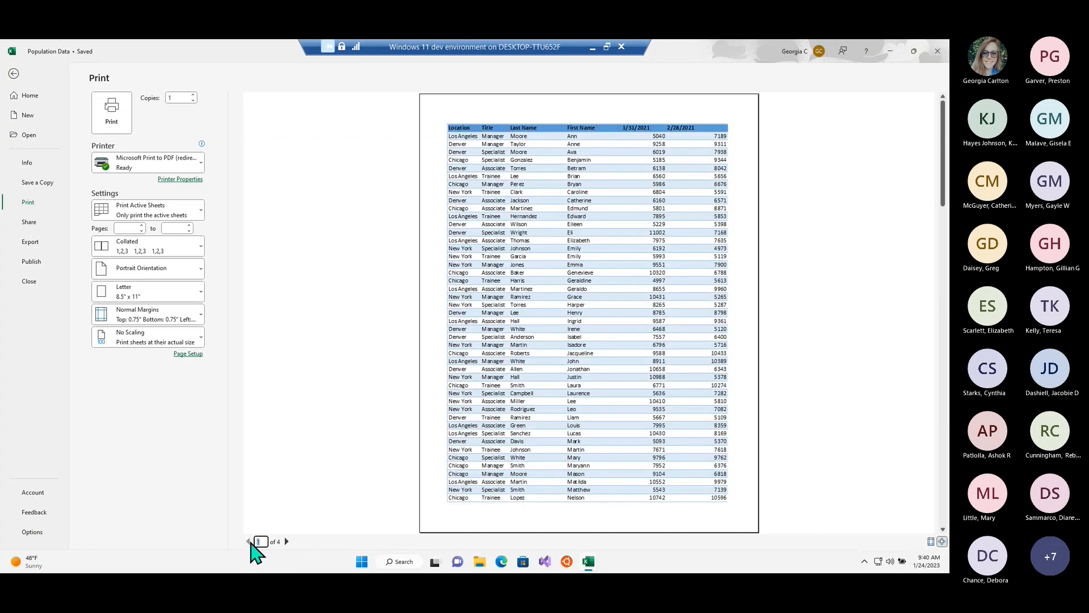
click(287, 406)
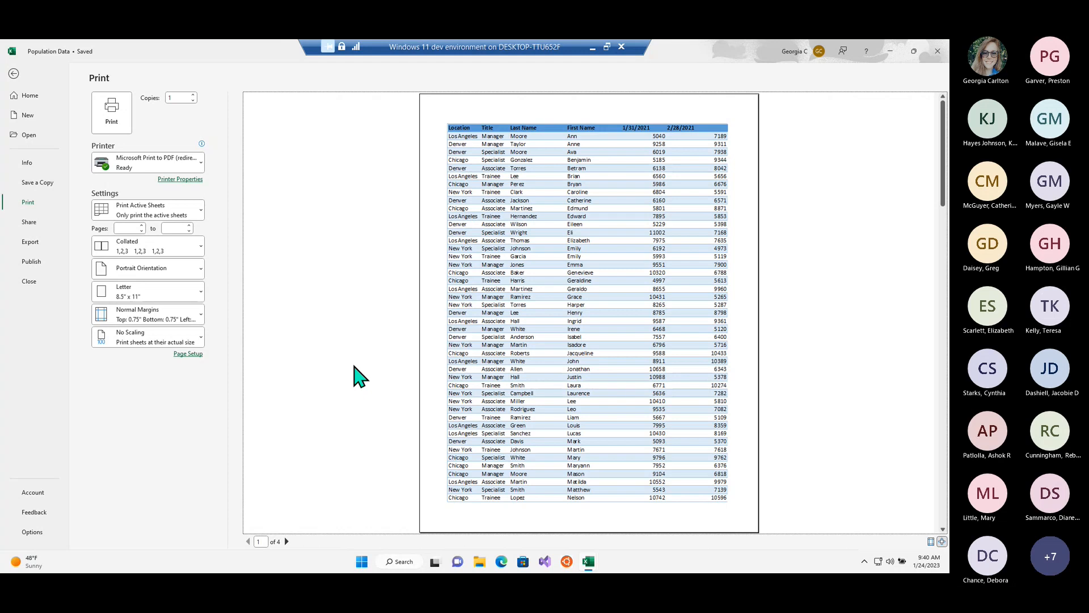
Page forward through the Geography print preview once more, checking how the columns split across pages, and return to page 1
click(287, 541)
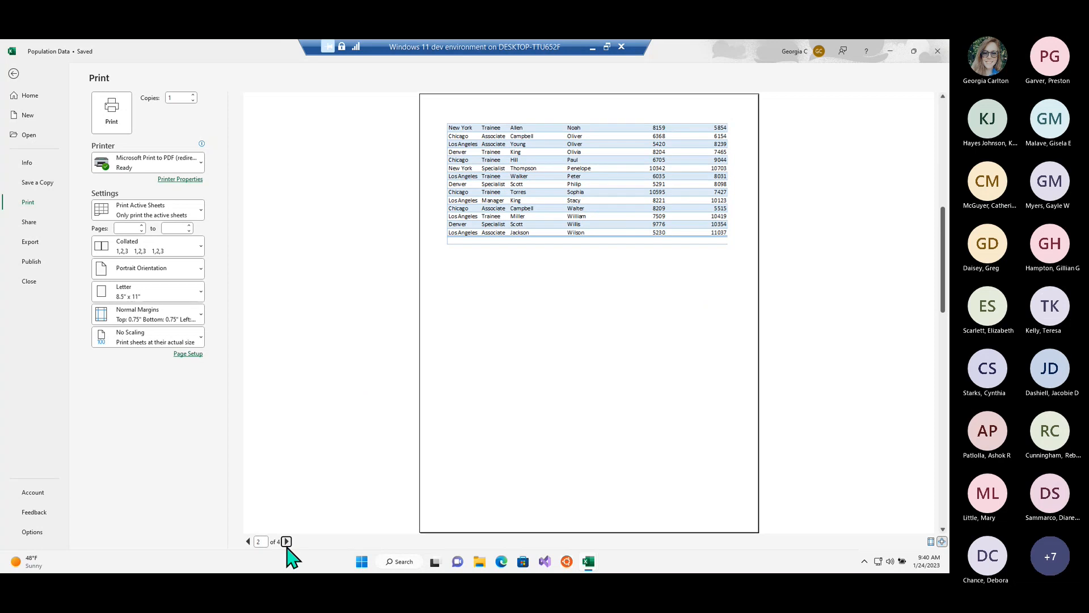
click(286, 541)
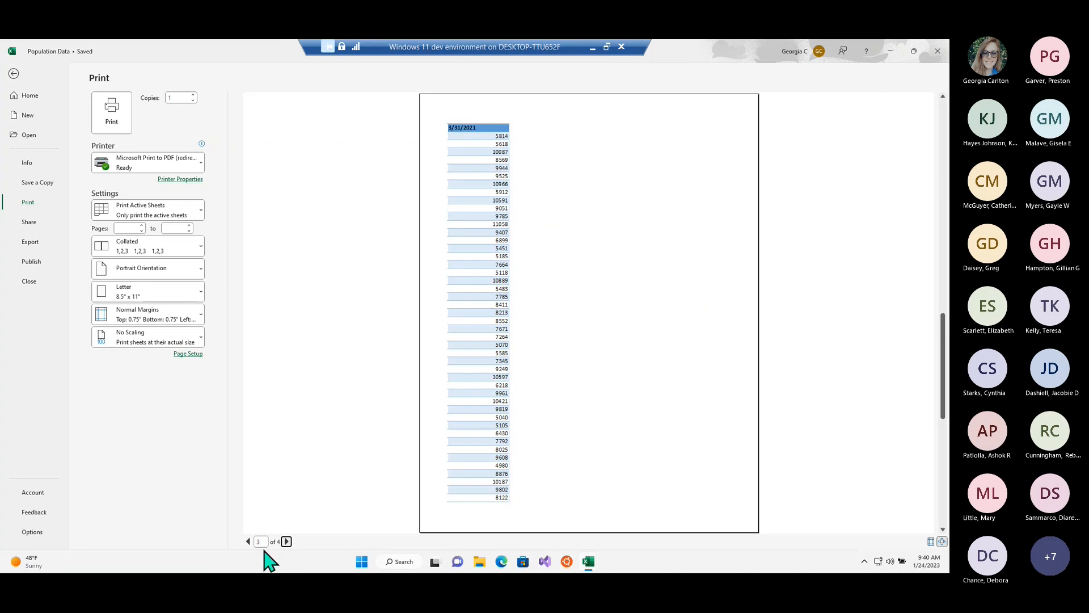
click(286, 541)
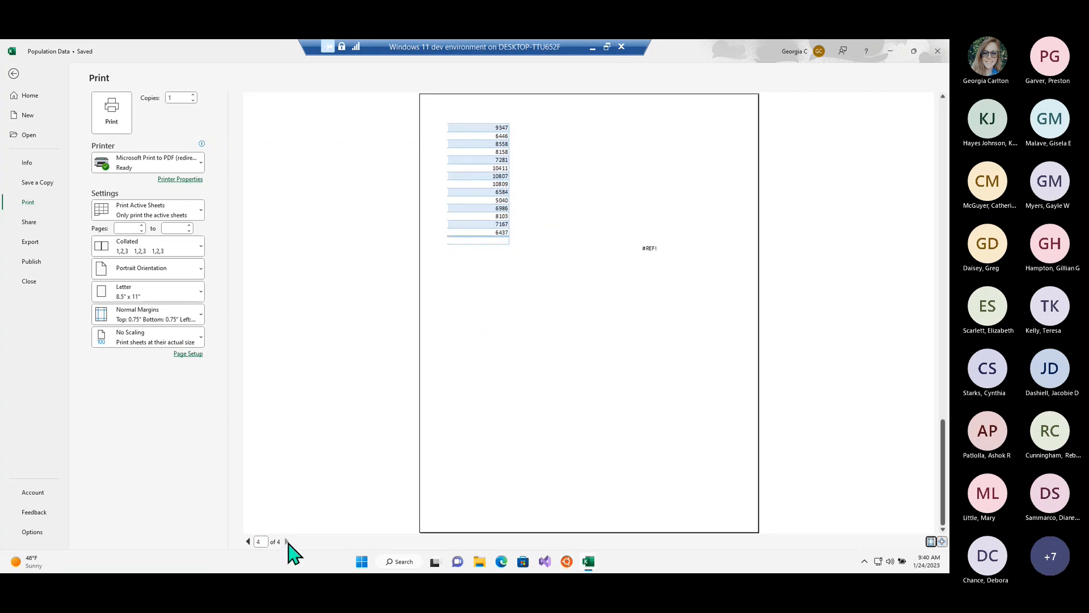
click(248, 542)
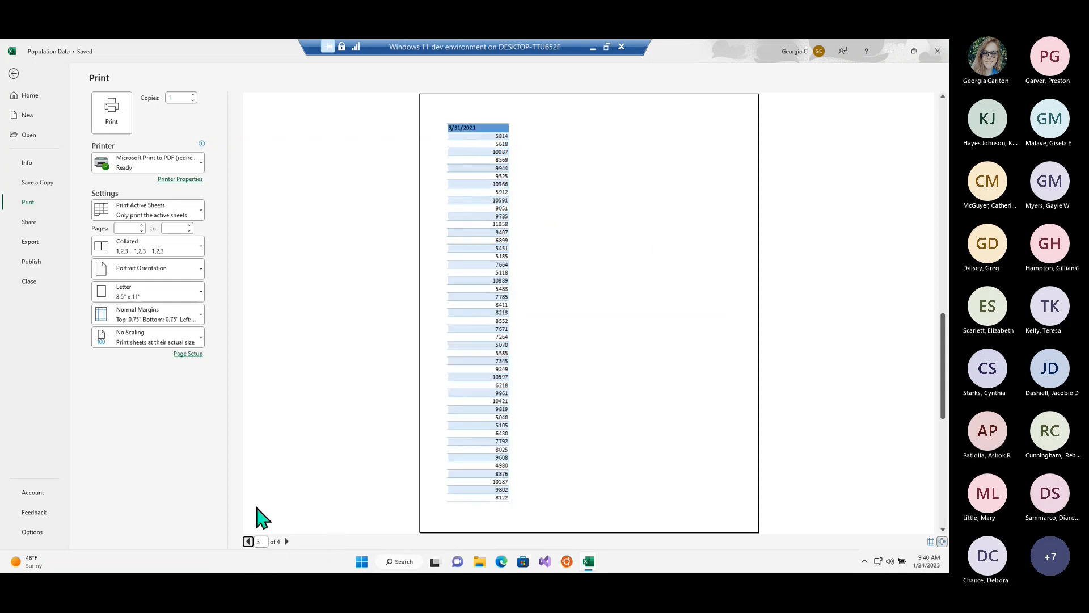
click(249, 541)
click(248, 542)
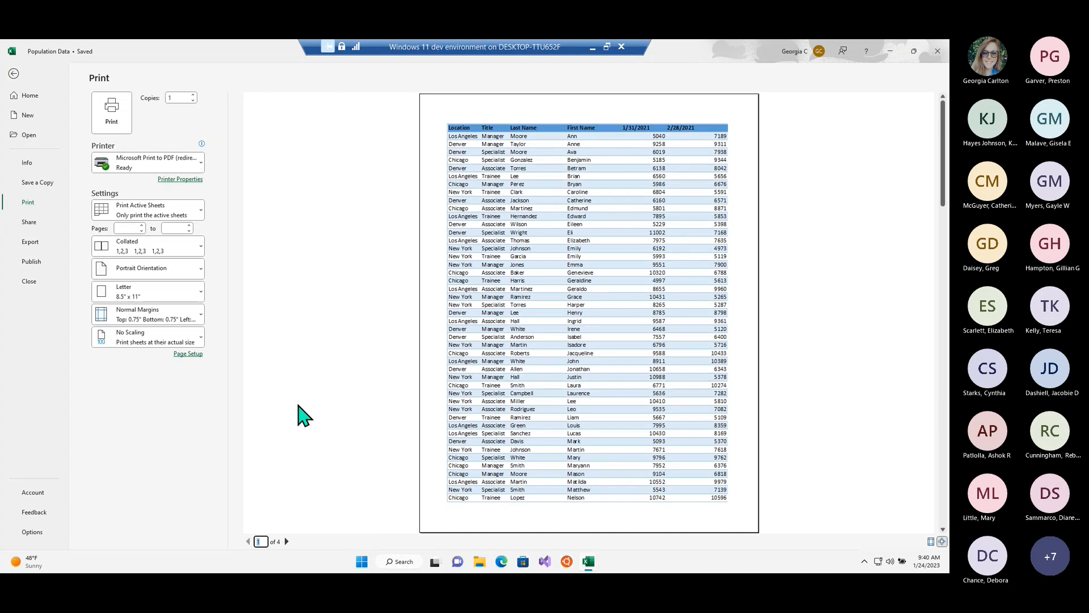
Try the Fit Sheet on One Page print scaling, and switch the scaling to Fit All Columns on One Page
click(201, 342)
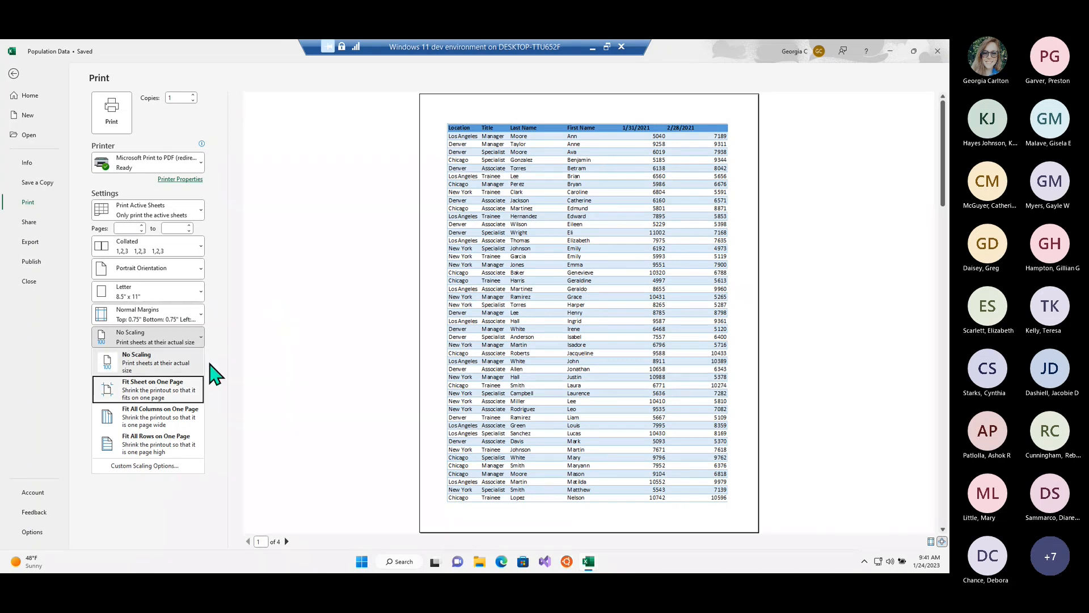
click(179, 392)
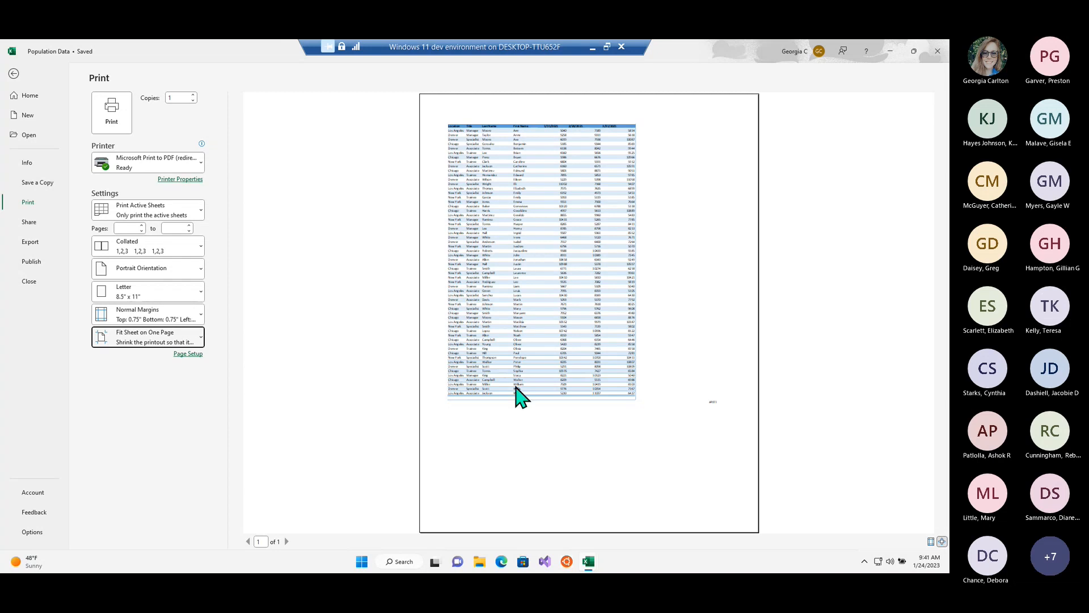
click(200, 342)
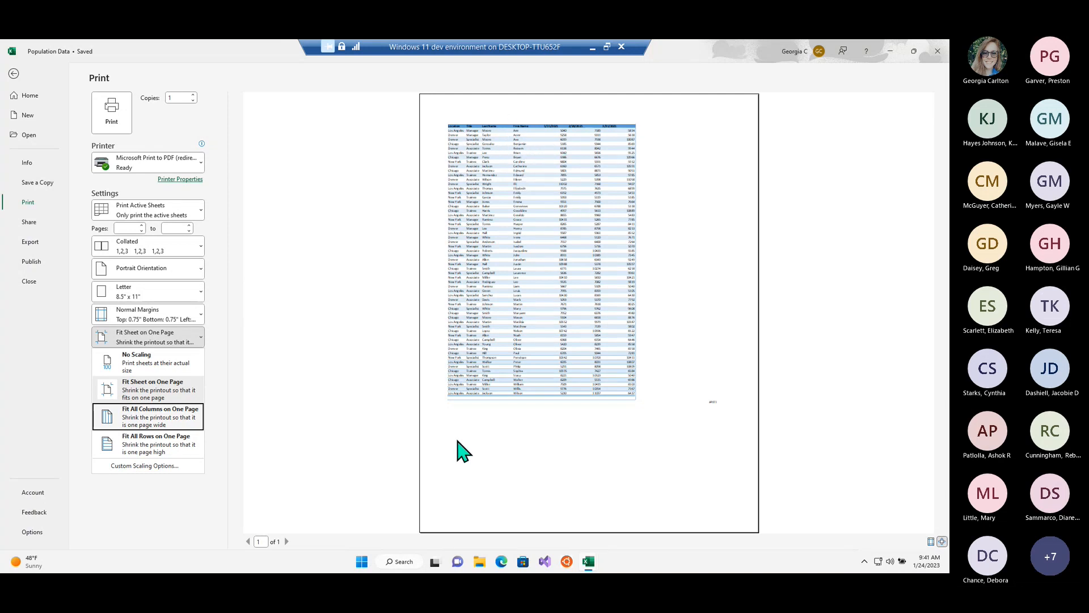
click(170, 420)
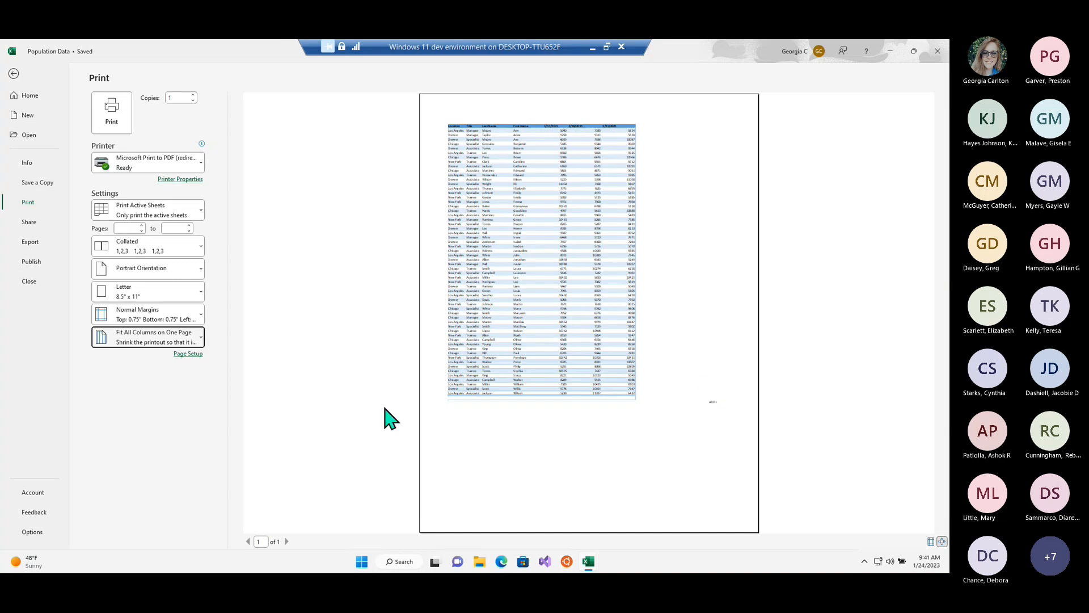
click(691, 407)
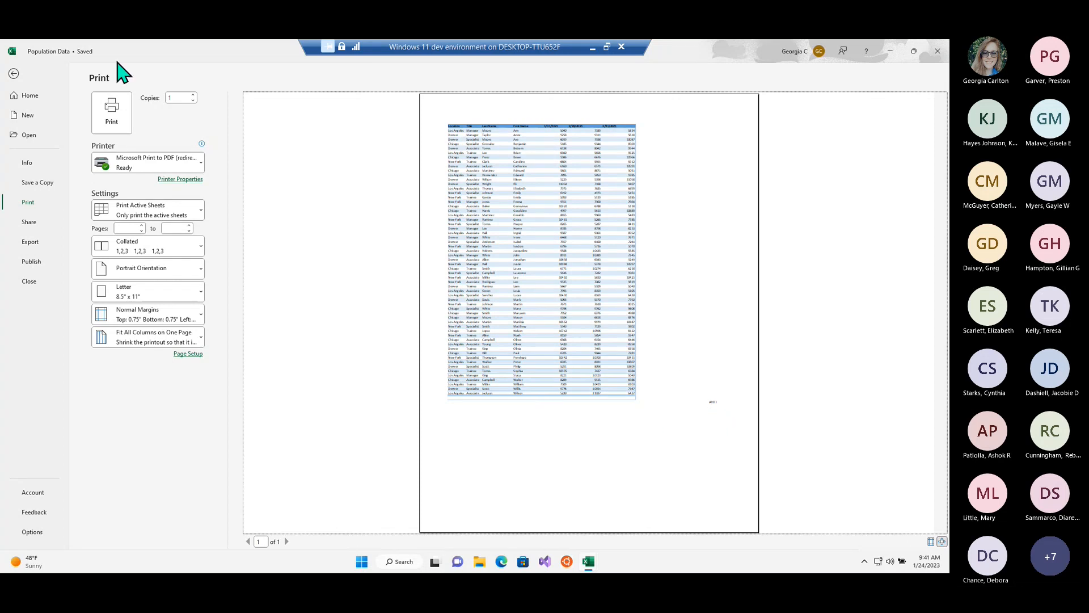
Clear the stray #REF! entry in cell J63 below the Geography table
click(12, 76)
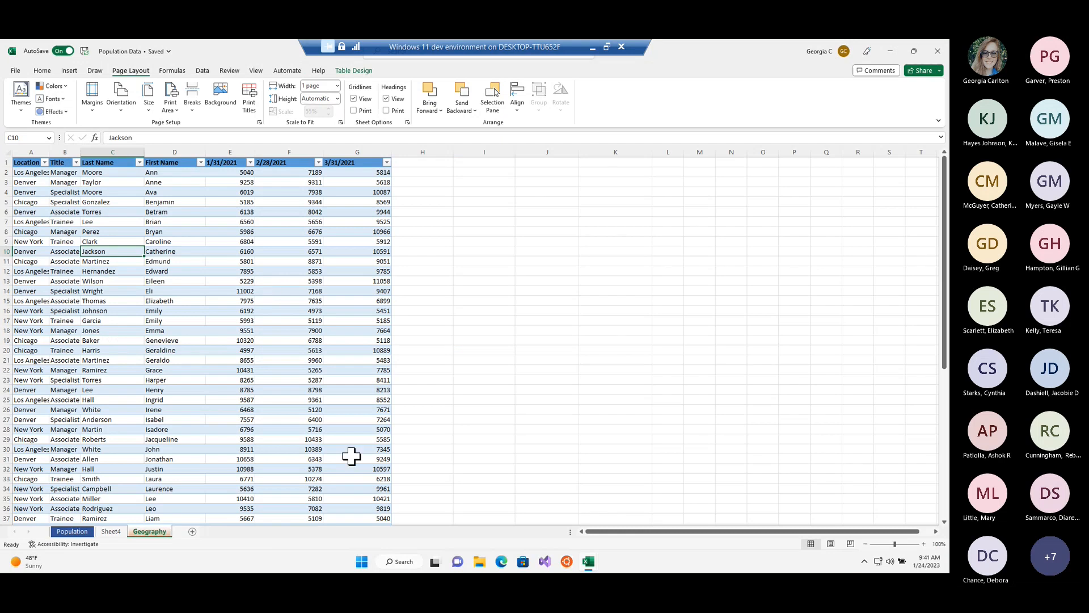
scroll(351, 456, down, 14)
click(560, 367)
click(562, 360)
key(BackSpace)
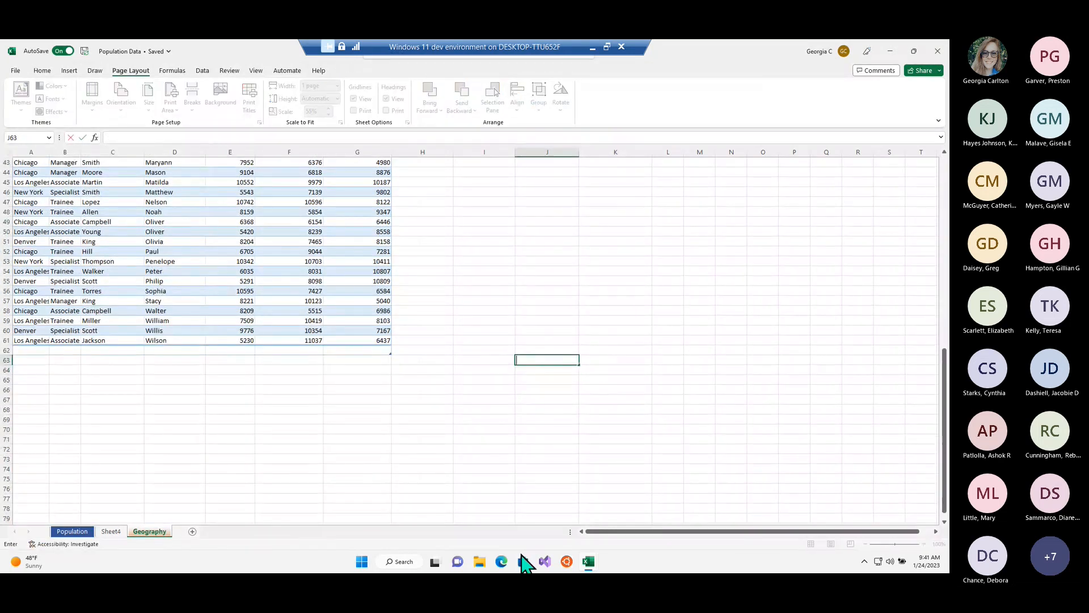
drag(314, 301, 308, 309)
scroll(308, 310, up, 4)
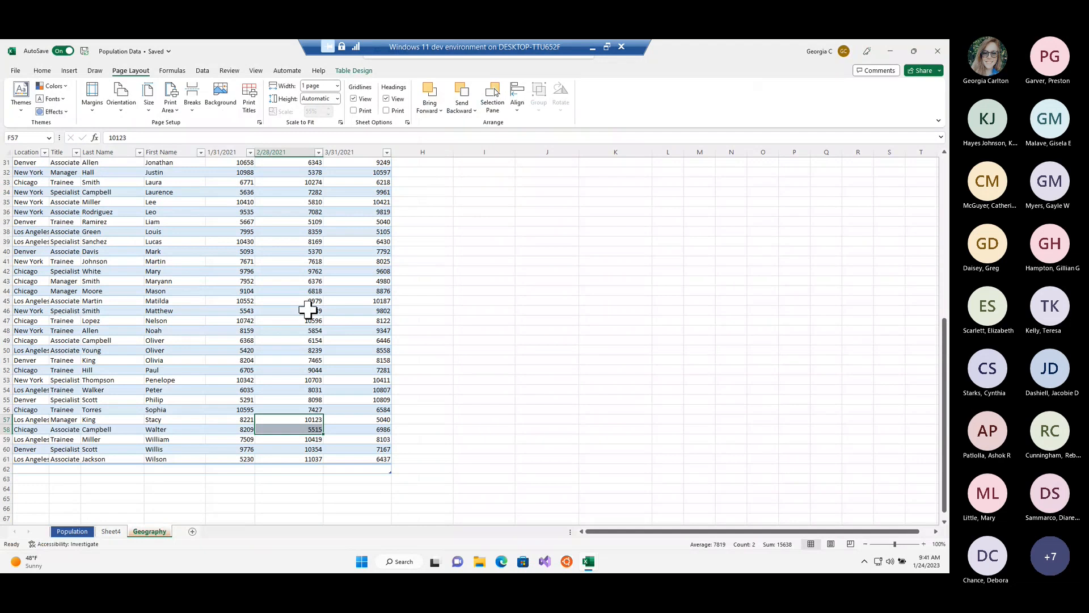
scroll(308, 309, up, 10)
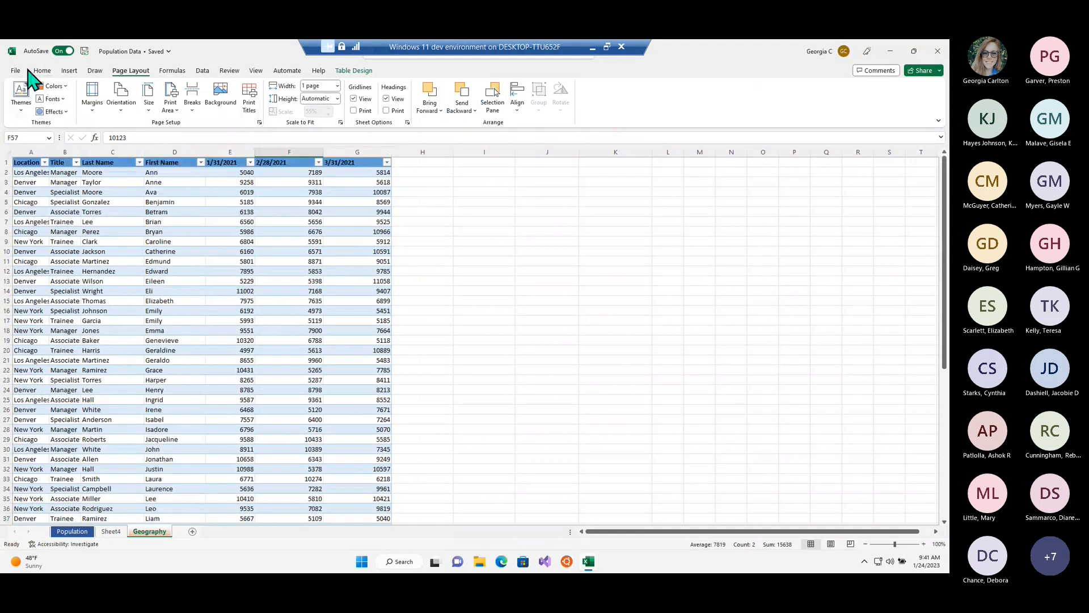
Reopen the Geography print preview, review the scaling options, and check the last page before returning to page 1
key(ctrl+p)
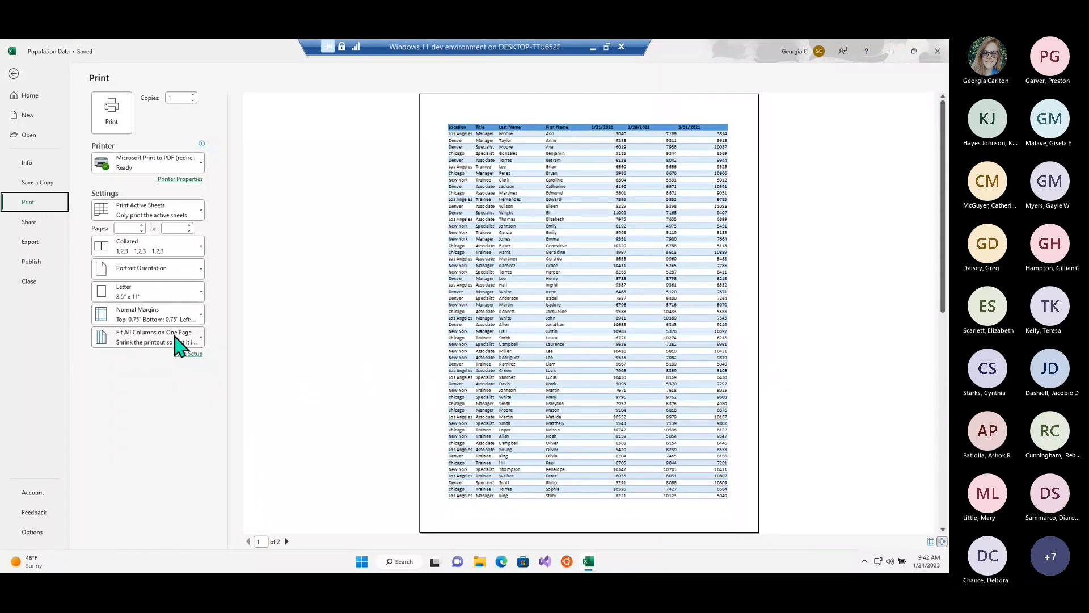
click(179, 339)
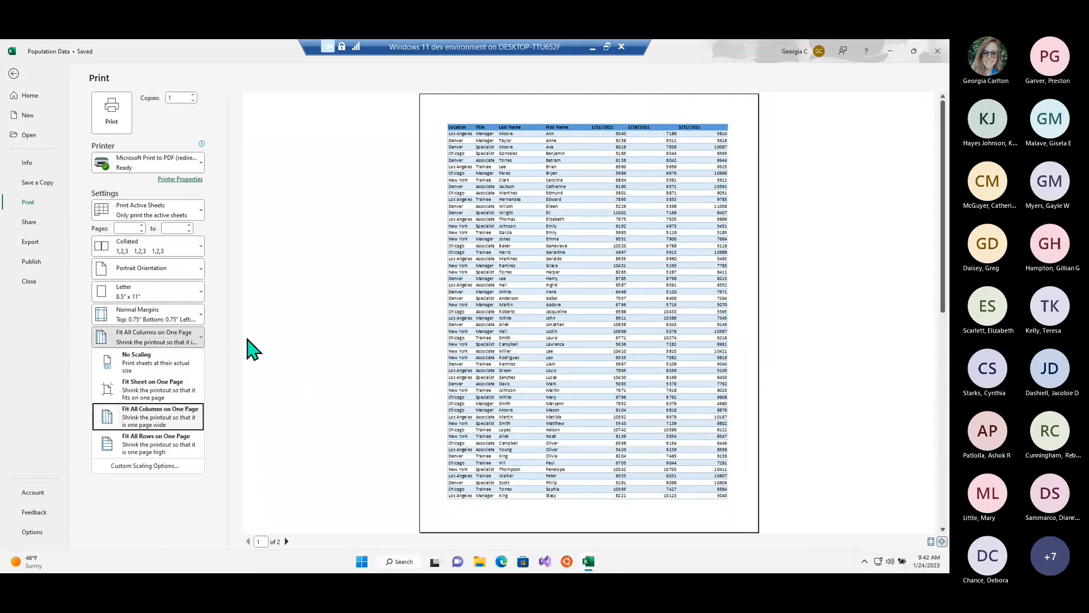
click(248, 349)
click(287, 541)
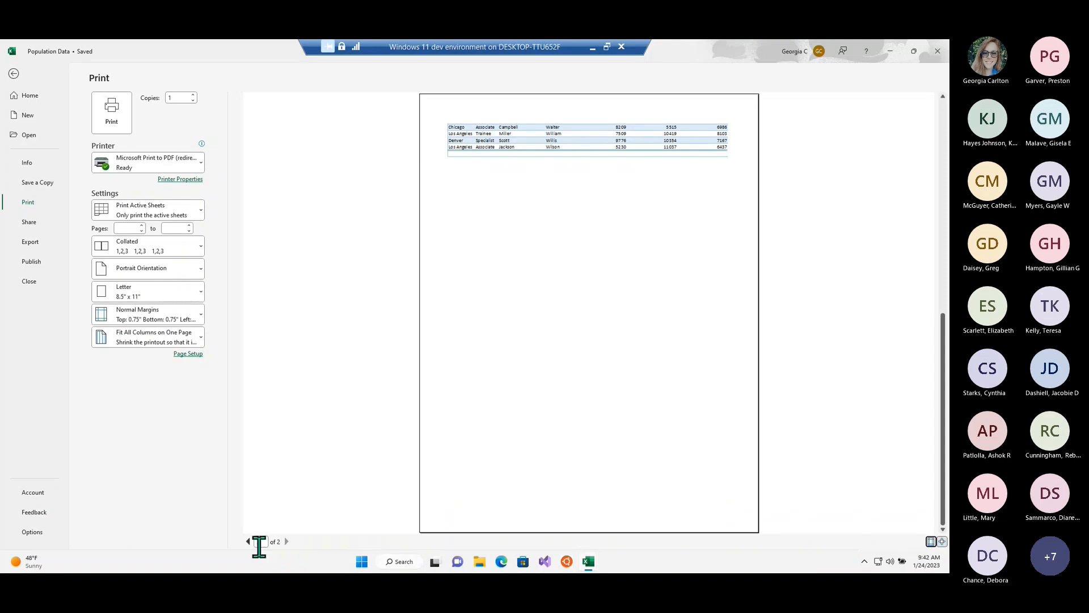
click(247, 541)
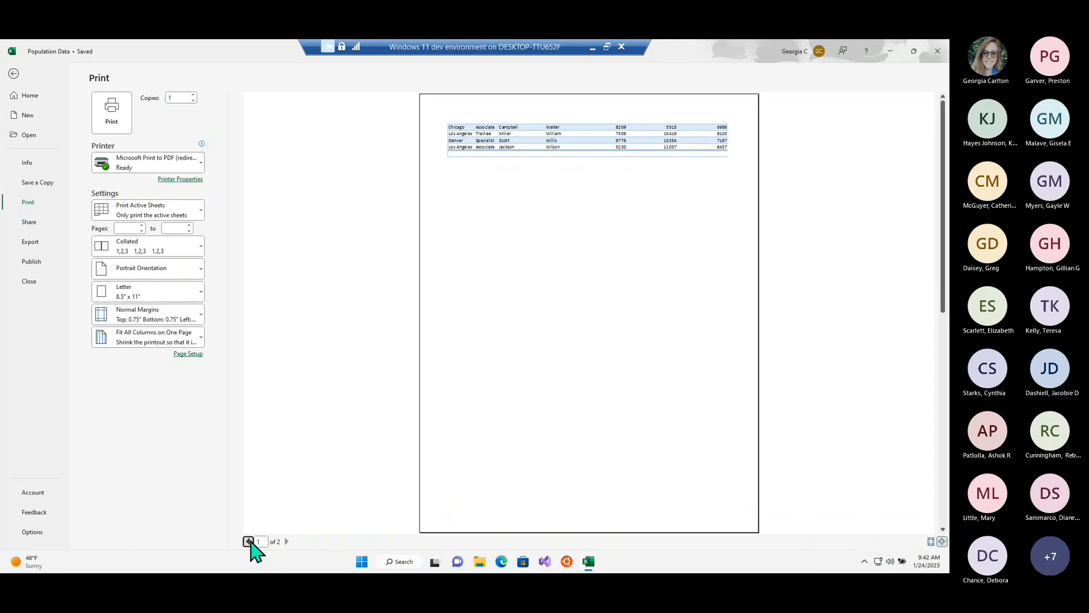
Set the Geography printout's scaling to Fit Sheet on One Page with Narrow margins, and return to the worksheet
click(191, 339)
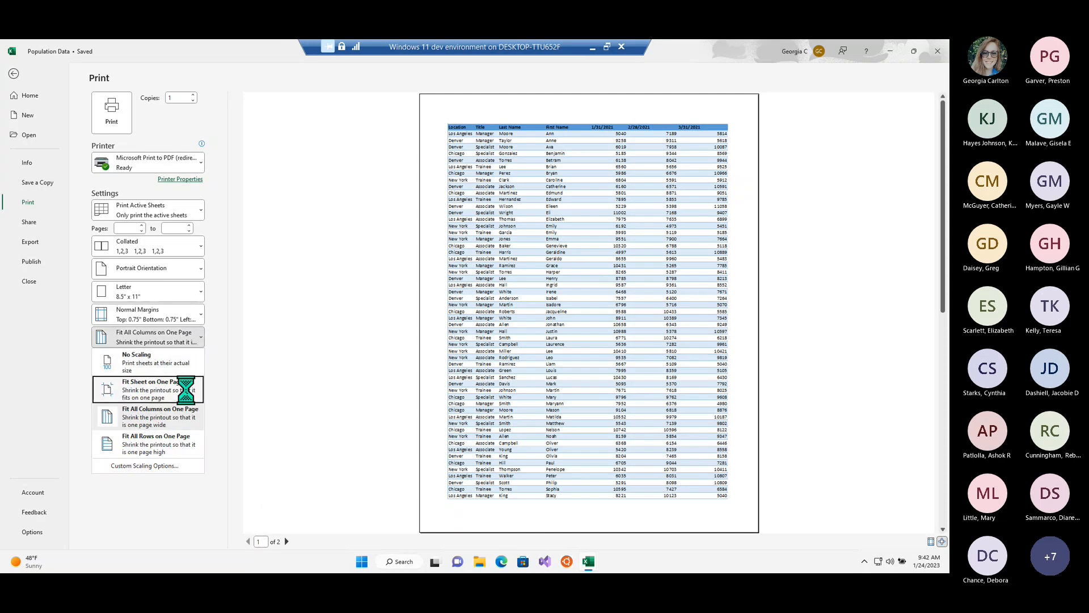
click(186, 389)
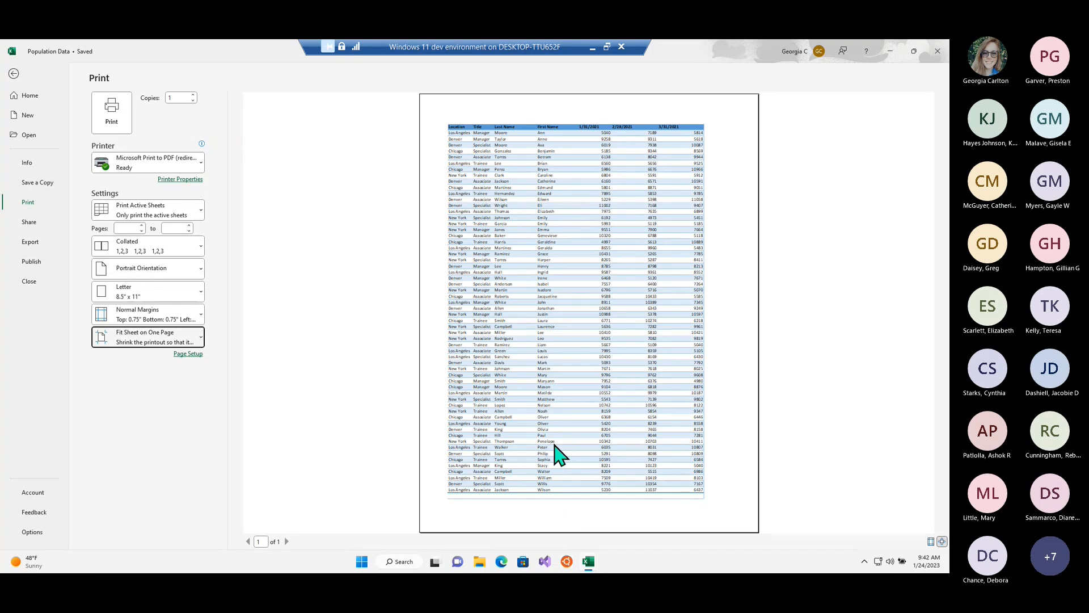
click(200, 315)
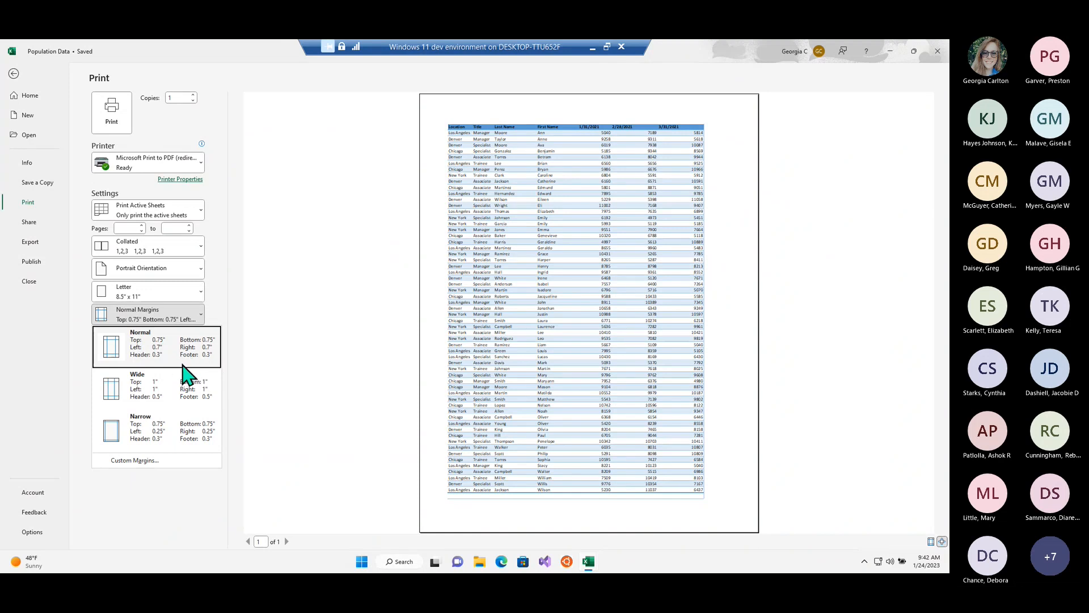
click(174, 426)
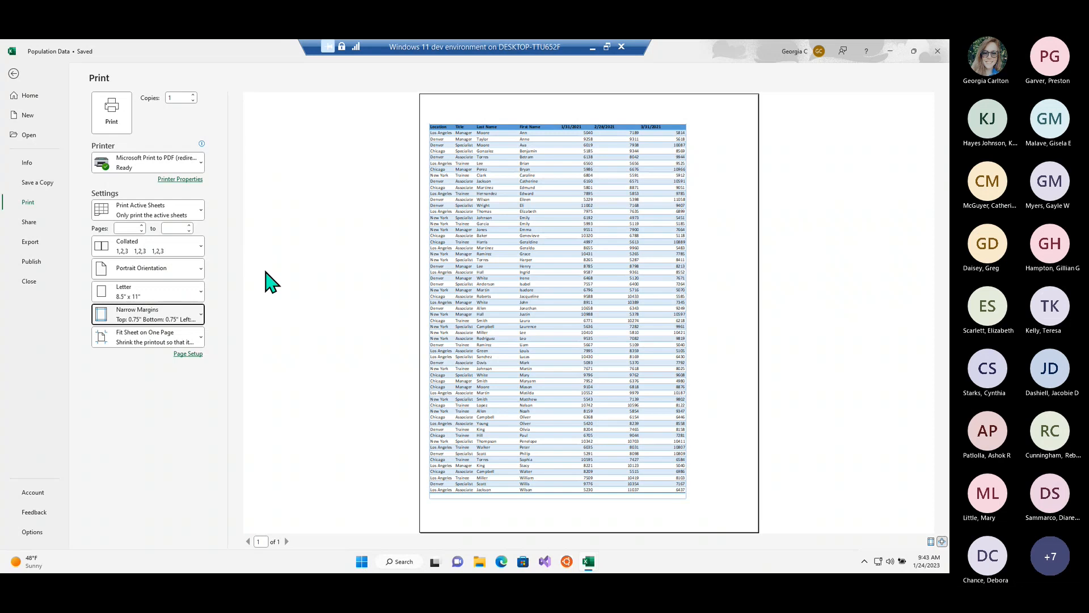
click(14, 73)
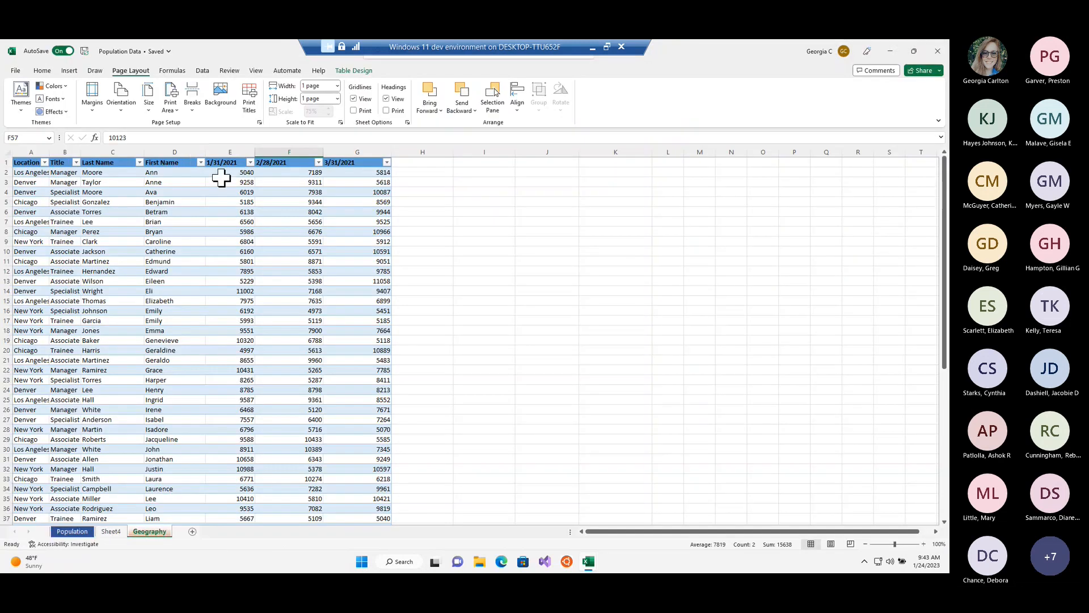
click(27, 162)
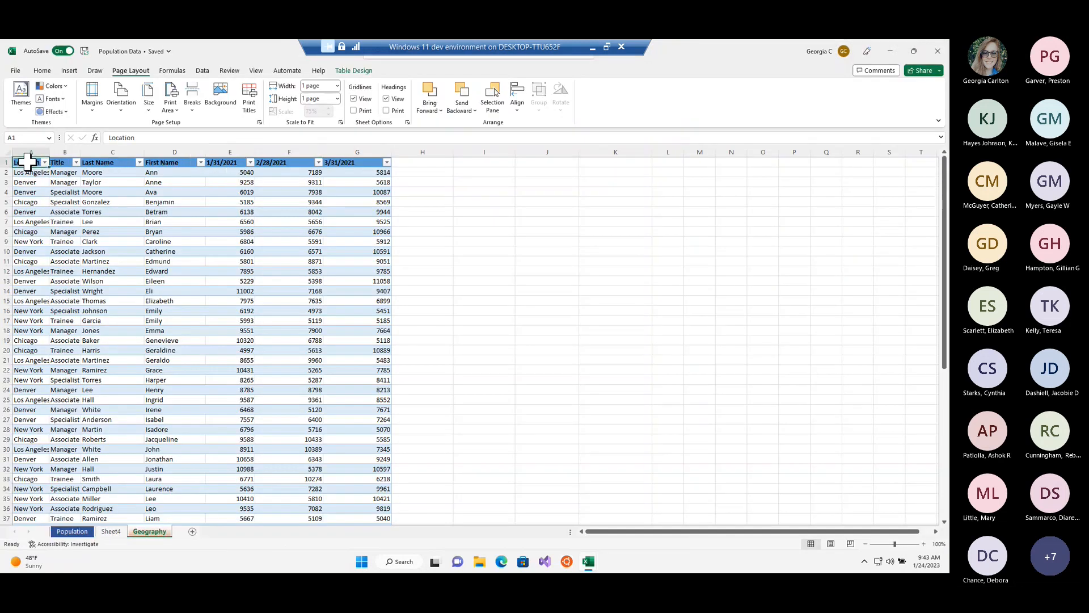
click(69, 70)
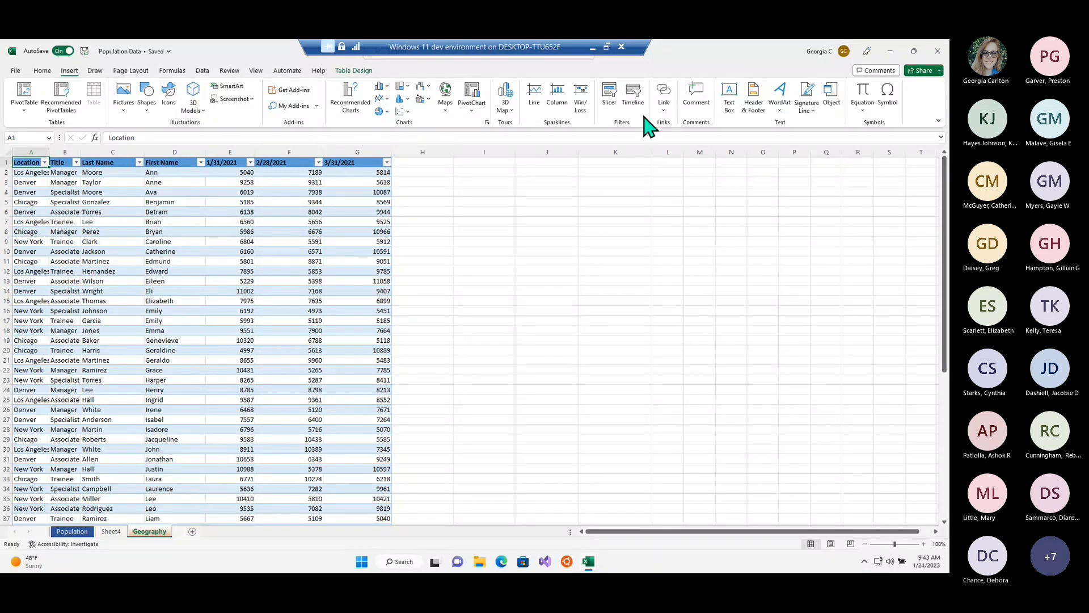
right_click(31, 168)
mouse_move(102, 296)
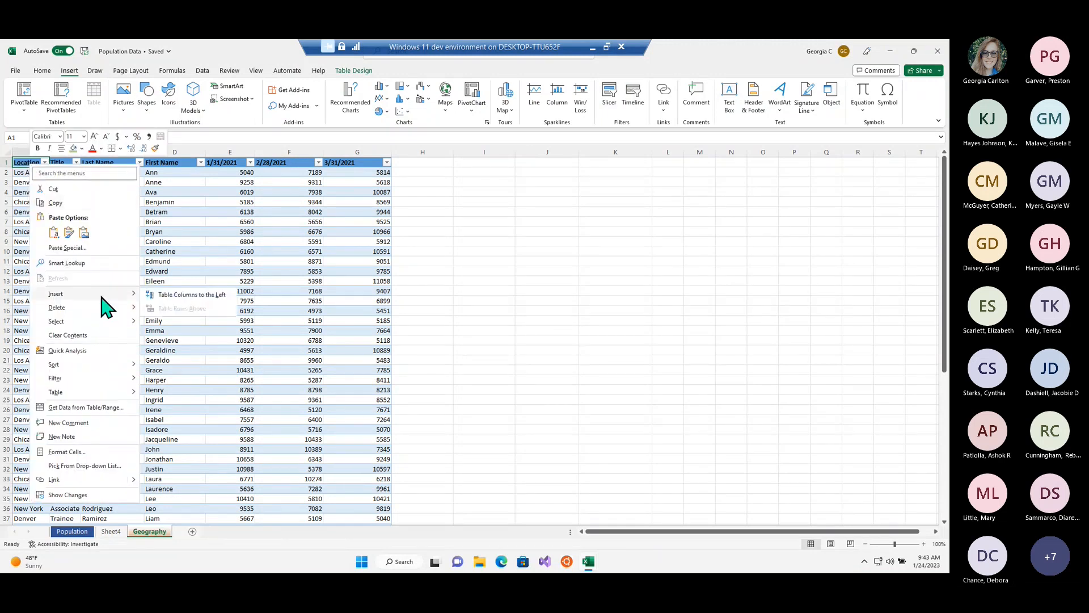
click(245, 183)
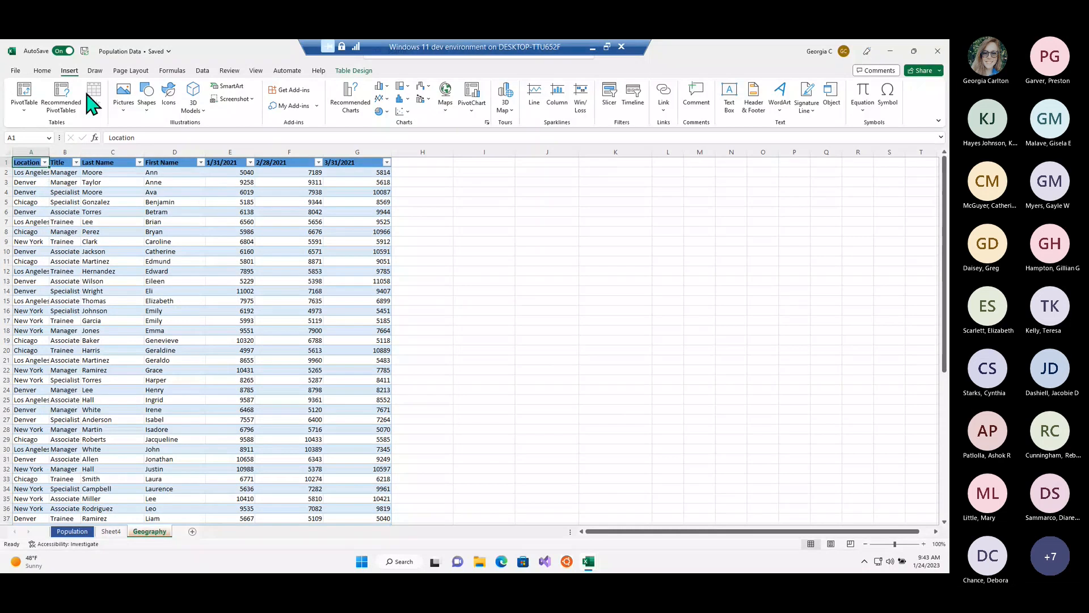
click(42, 71)
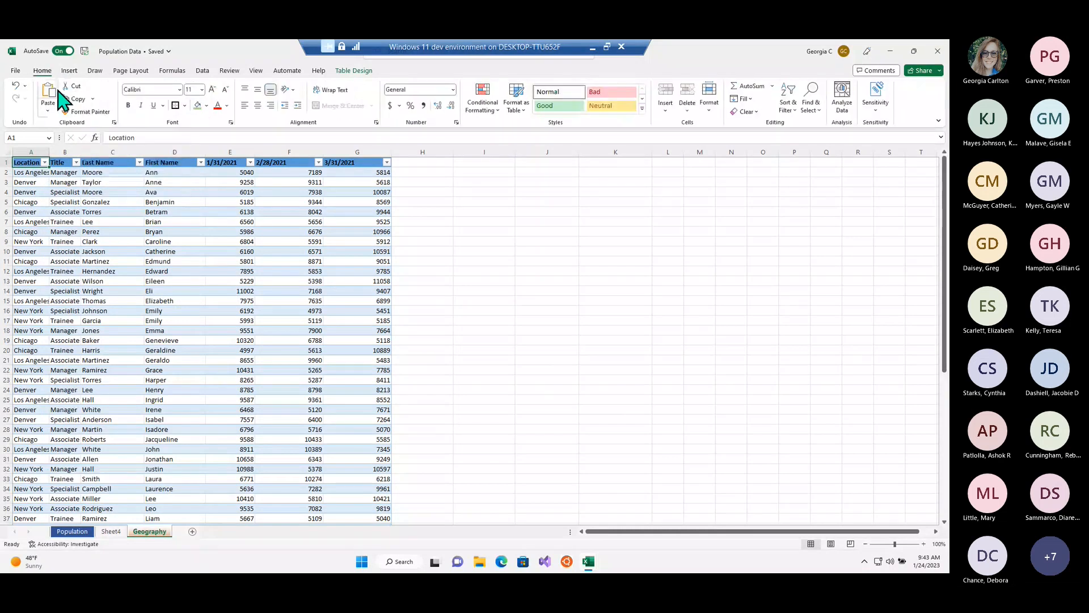
click(235, 222)
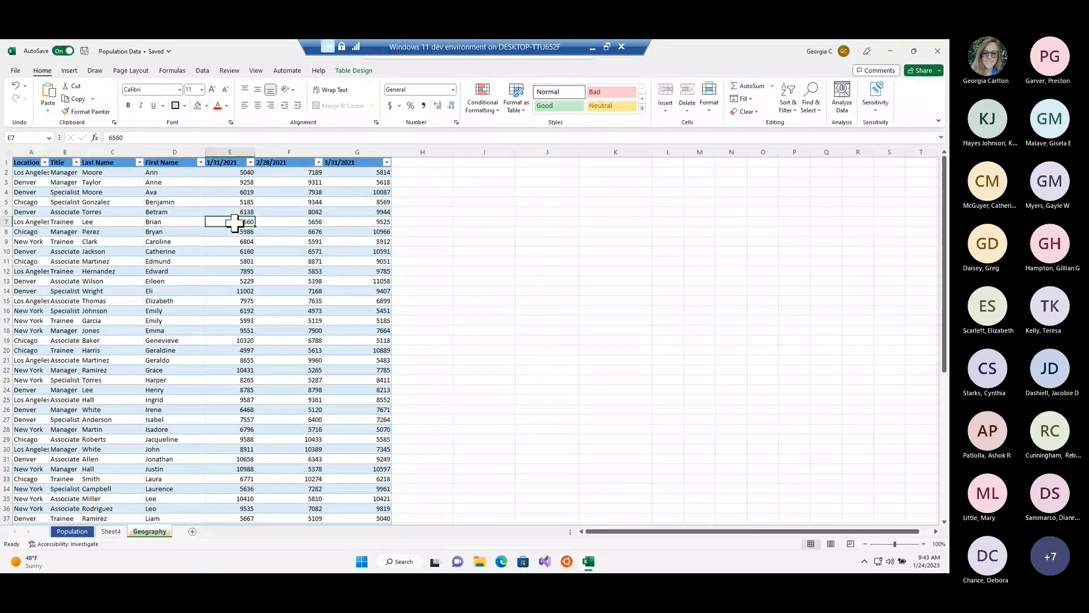
Select the entire Geography table including its header row, and insert sheet rows above it
key(ctrl+Home)
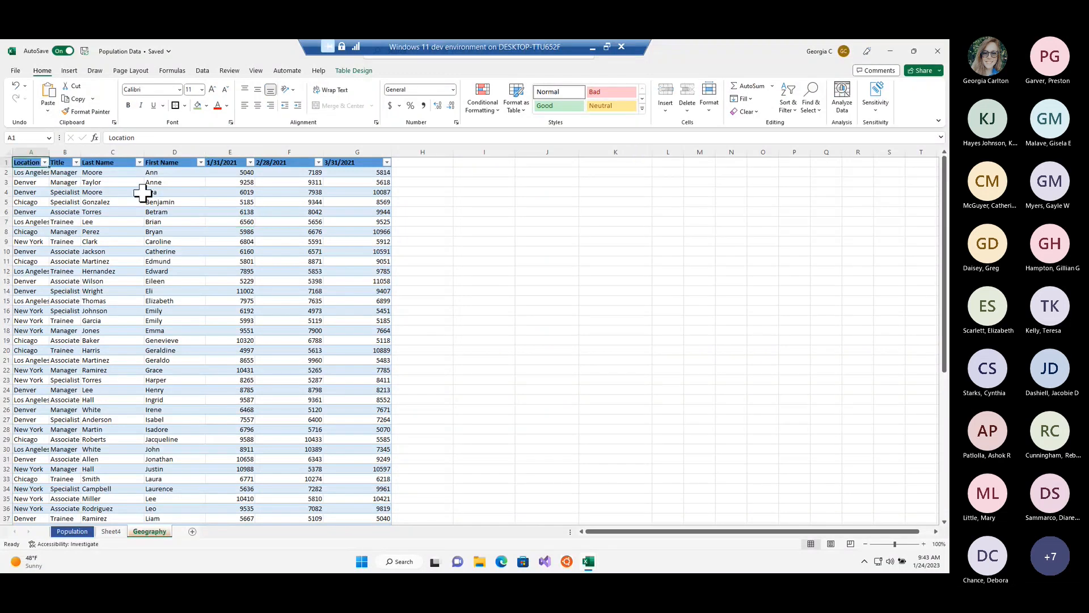
click(358, 158)
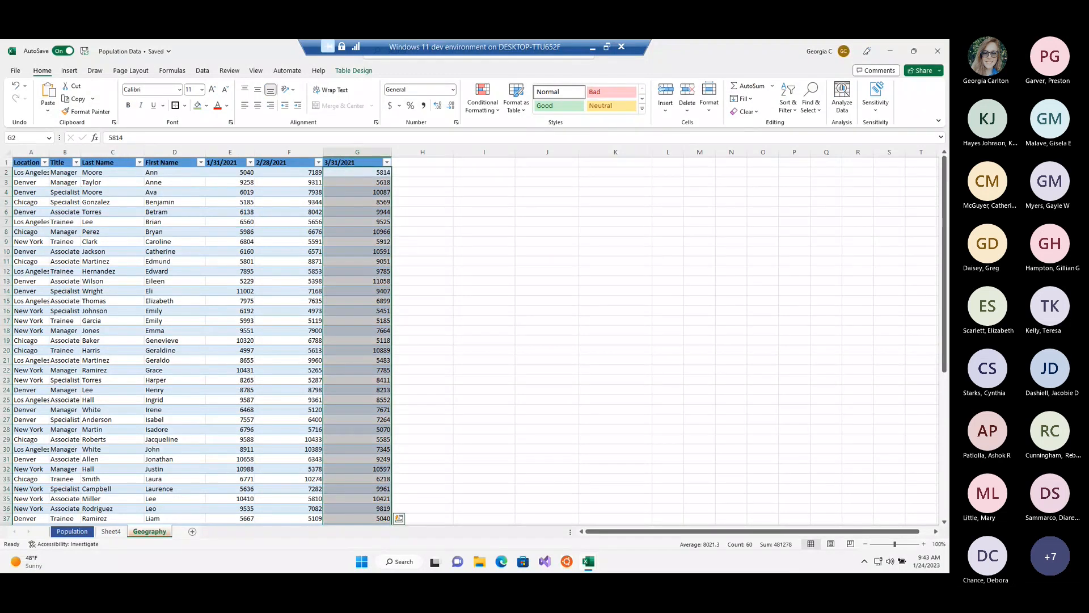
click(38, 164)
drag(299, 264, 358, 499)
scroll(371, 458, up, 6)
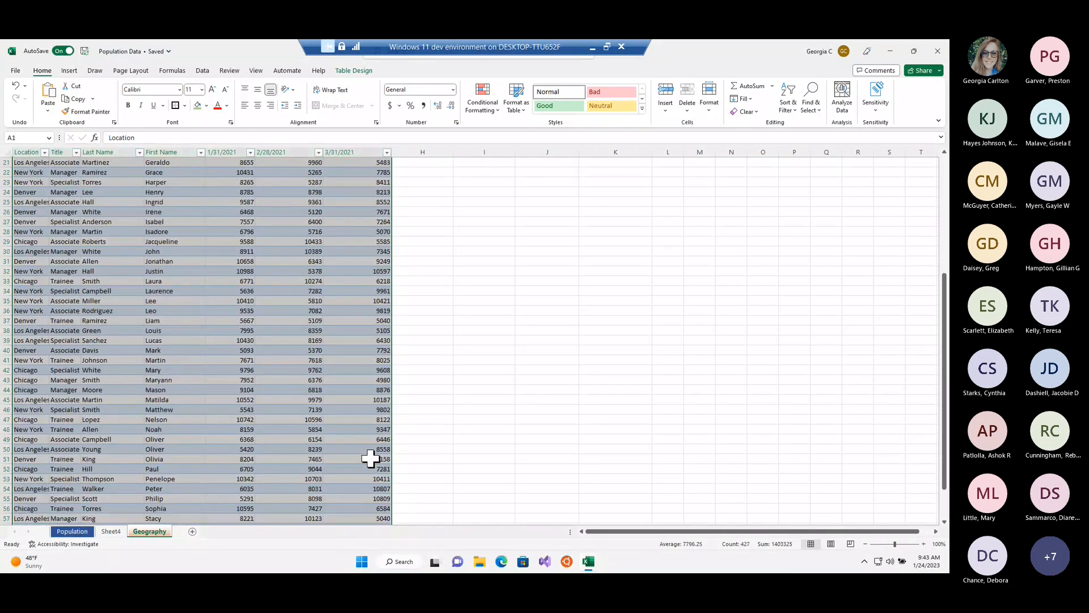
scroll(366, 416, up, 3)
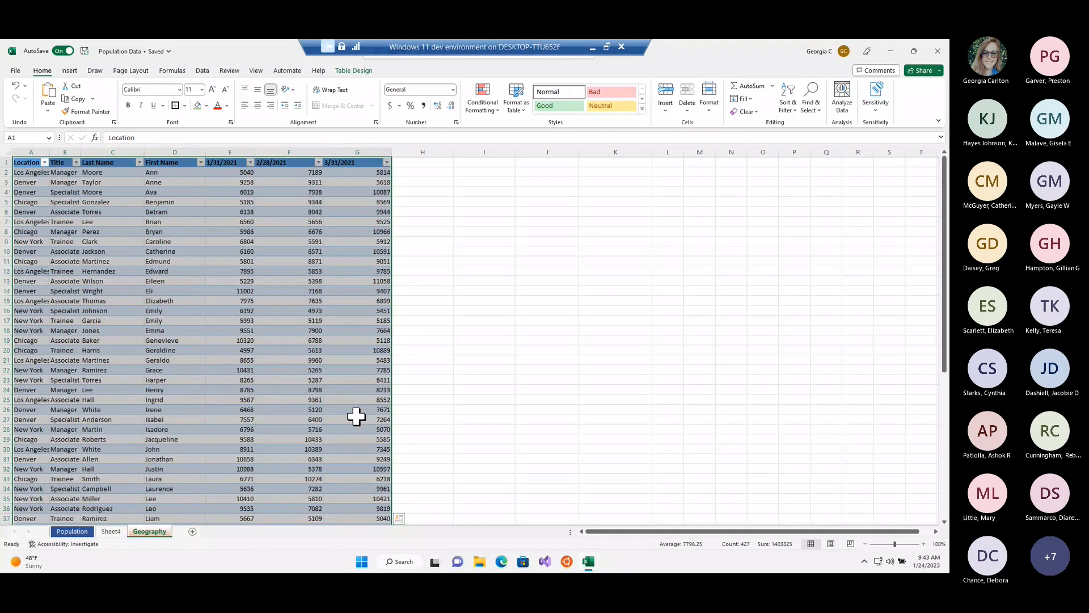
click(665, 106)
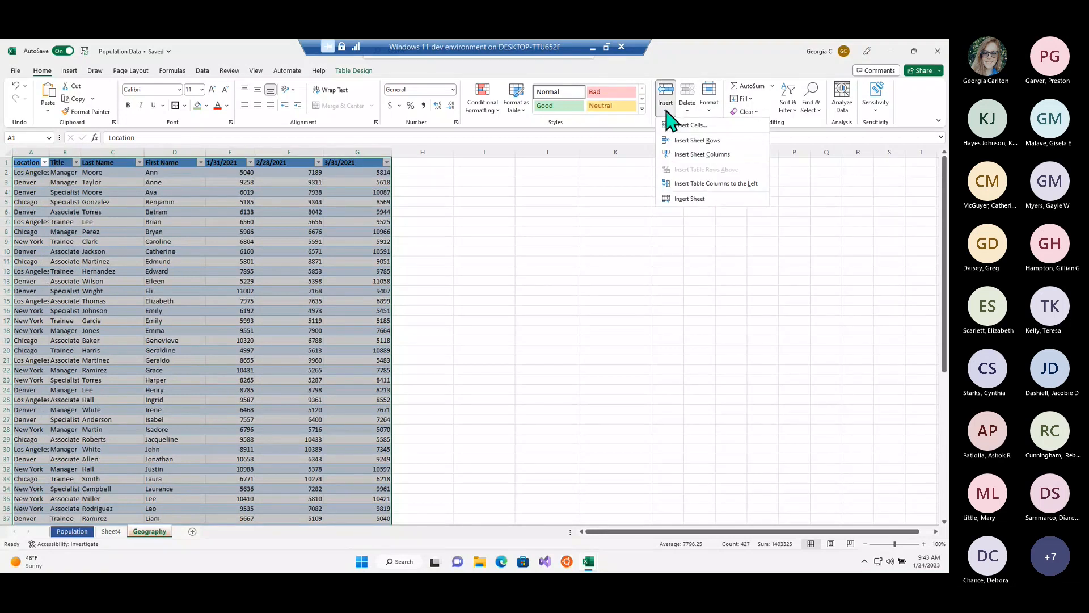
click(748, 140)
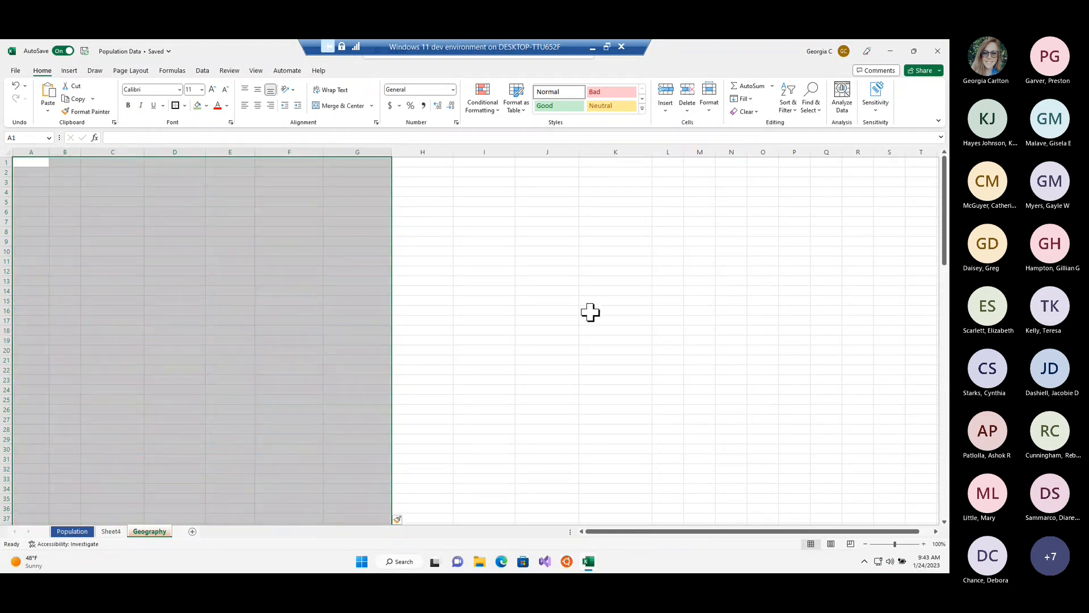
Delete the surplus blank rows 14 to 61 above the Geography table as entire rows
scroll(590, 312, down, 4)
scroll(590, 312, down, 6)
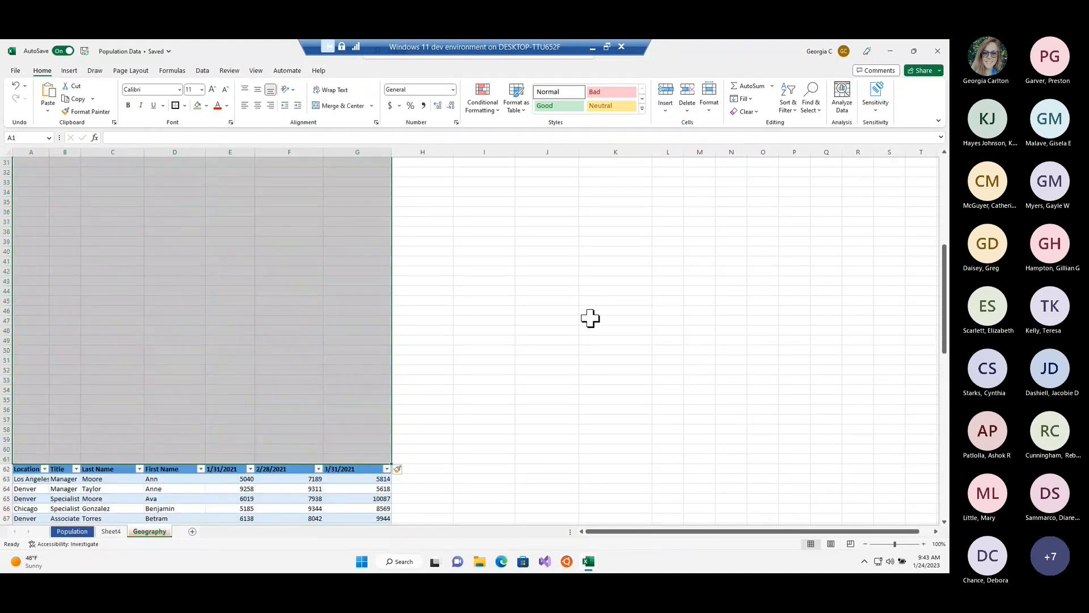
scroll(590, 334, up, 2)
scroll(452, 461, down, 1)
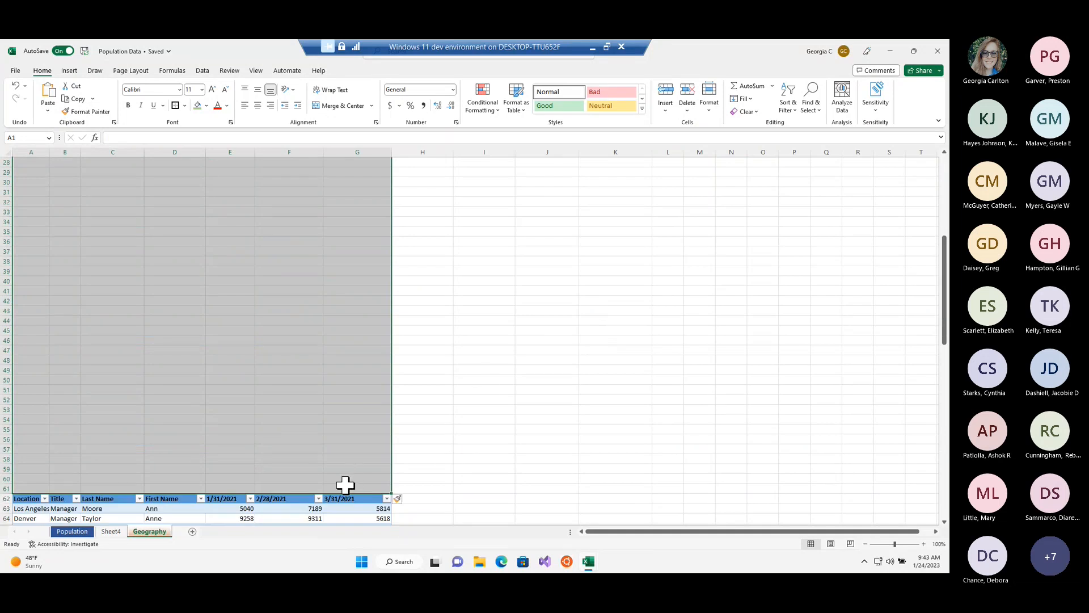
drag(345, 485, 352, 512)
scroll(448, 229, up, 3)
scroll(448, 230, up, 2)
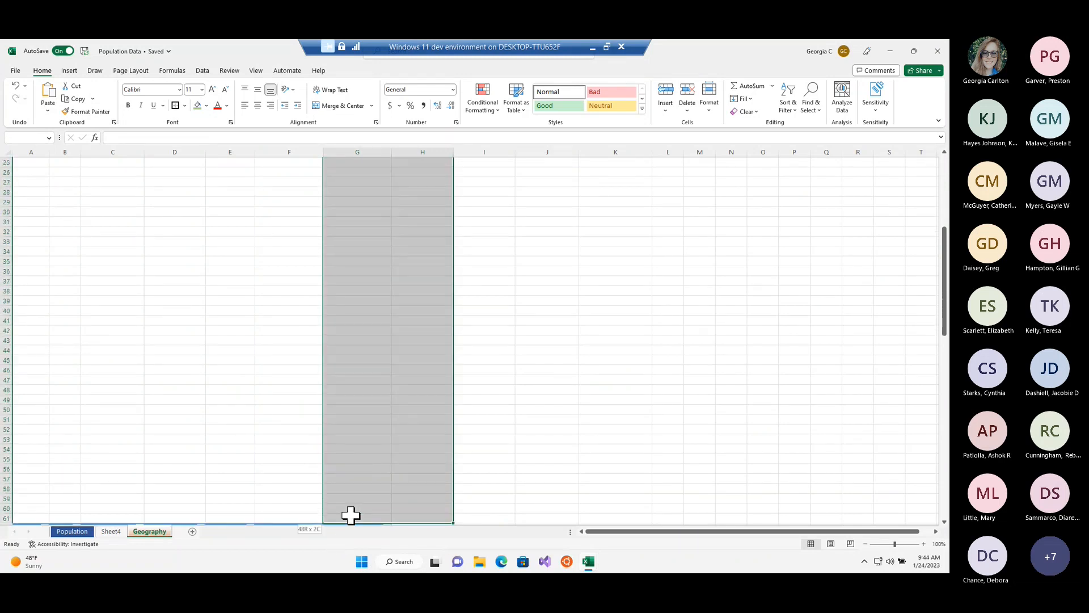
right_click(380, 452)
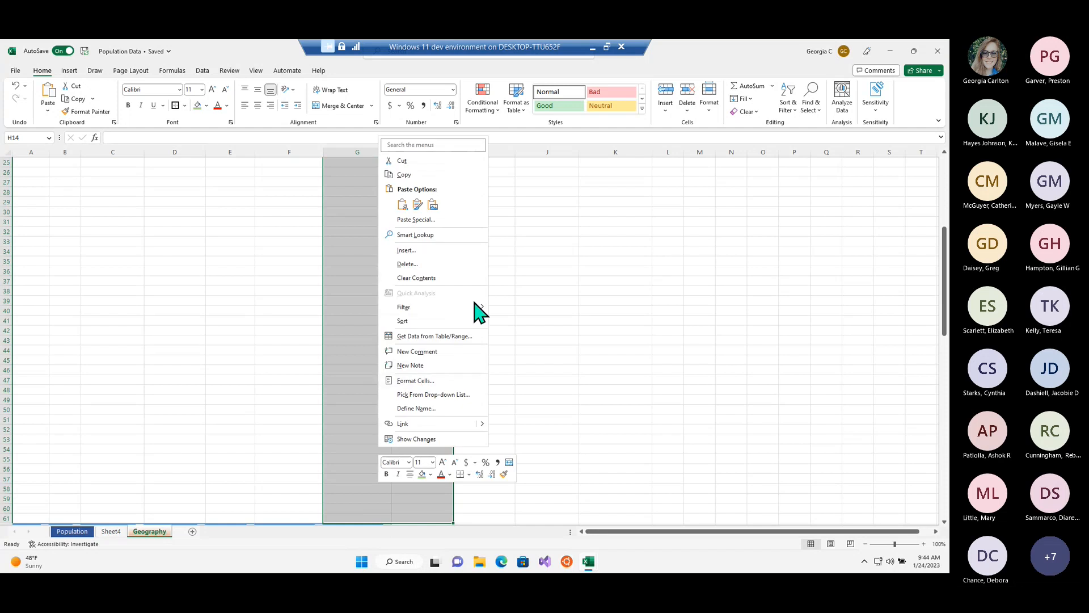
click(442, 274)
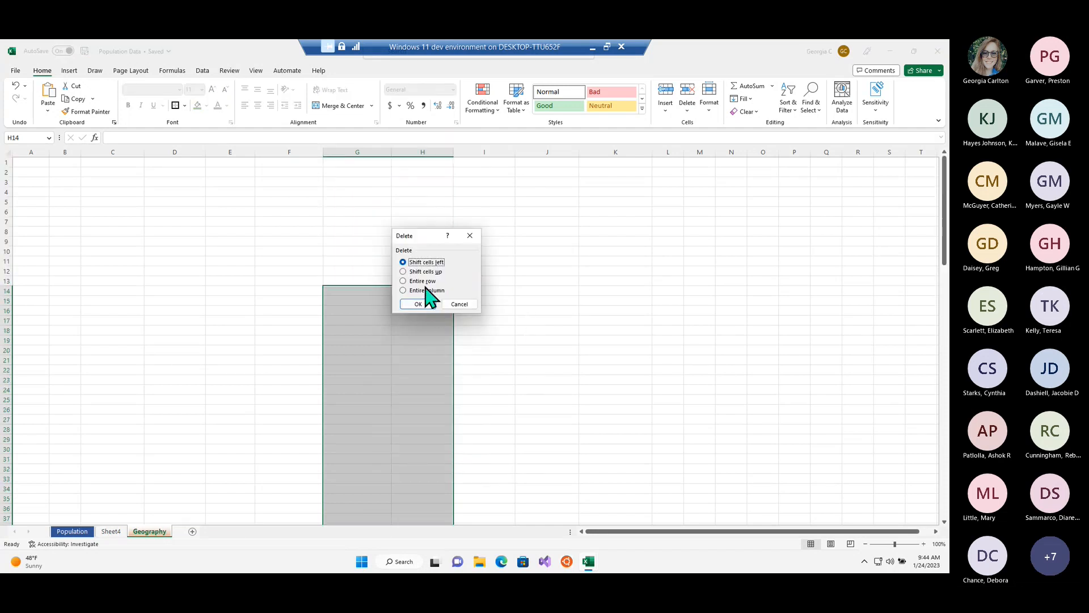
click(425, 281)
click(420, 305)
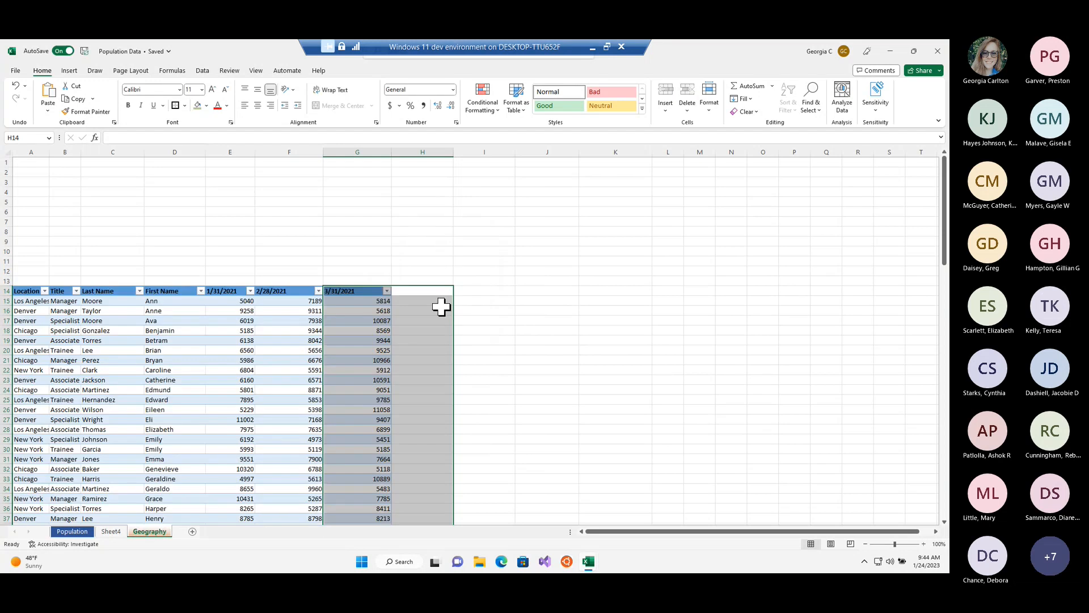
click(71, 172)
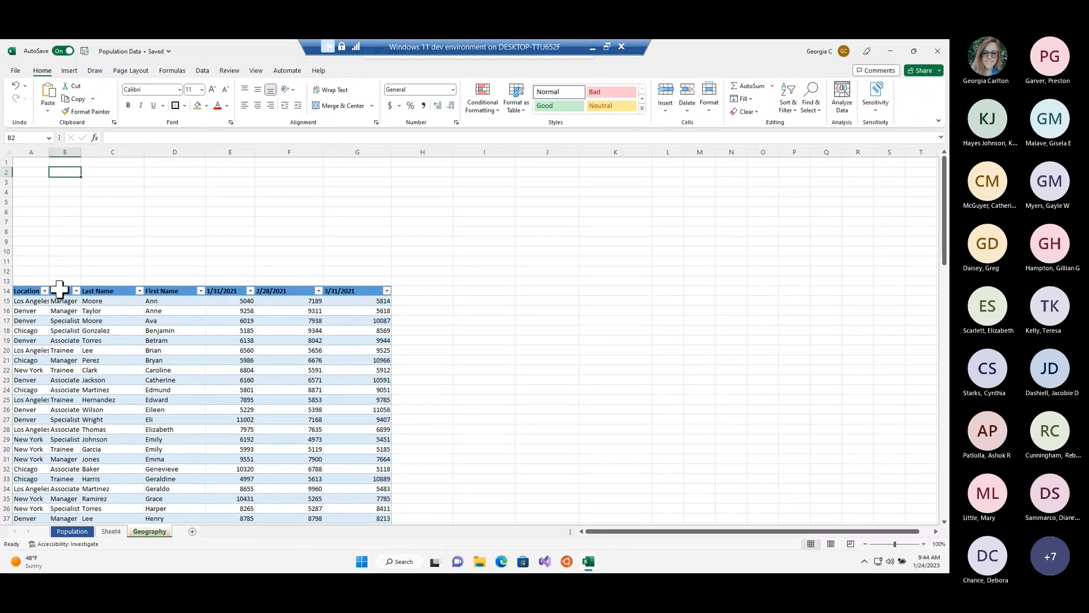
drag(30, 292, 379, 331)
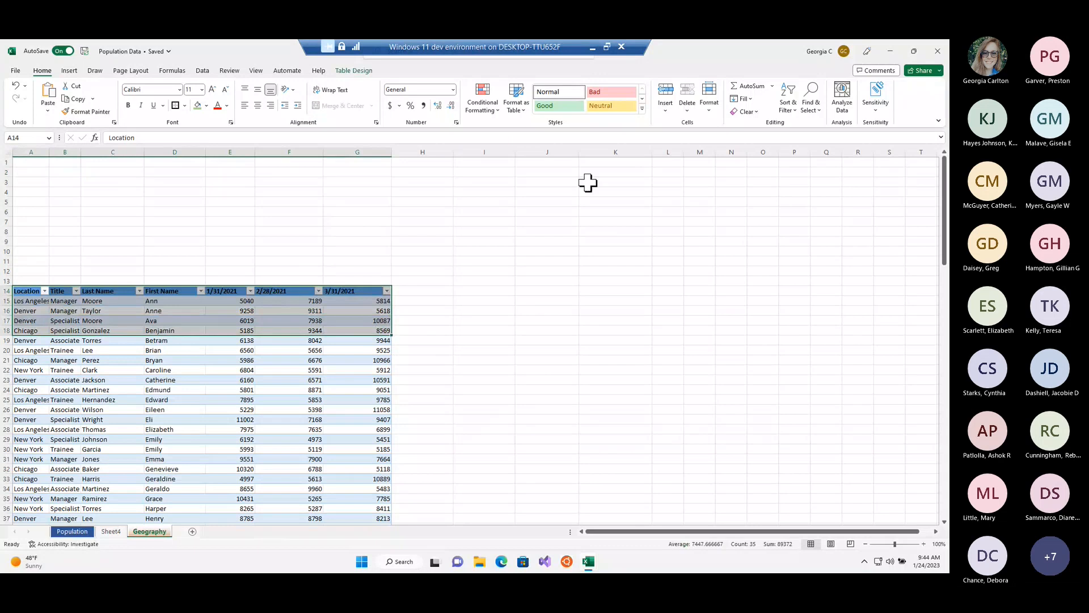
click(665, 107)
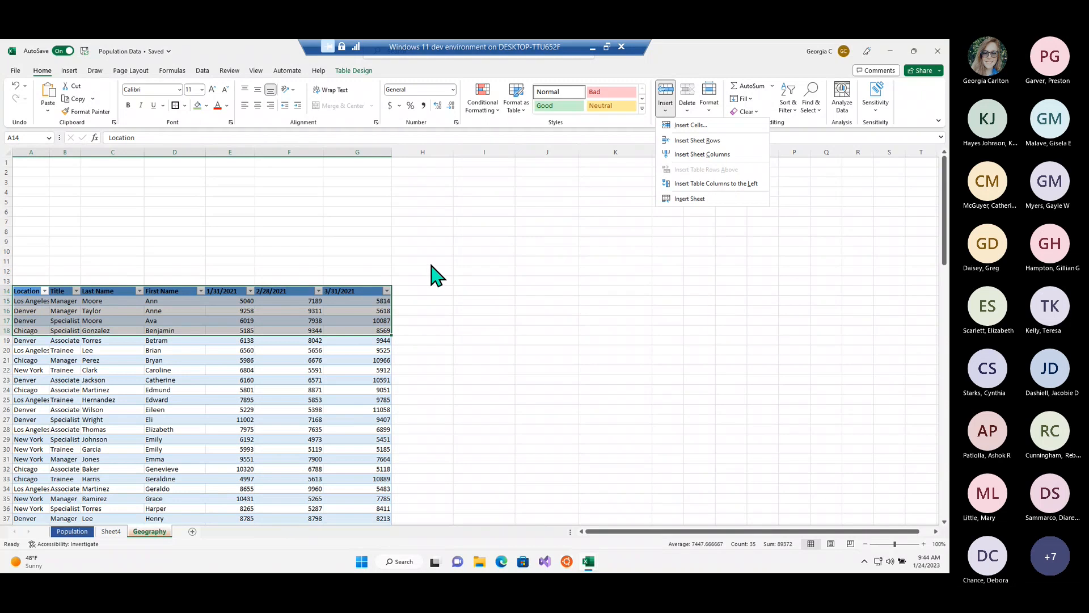
click(378, 299)
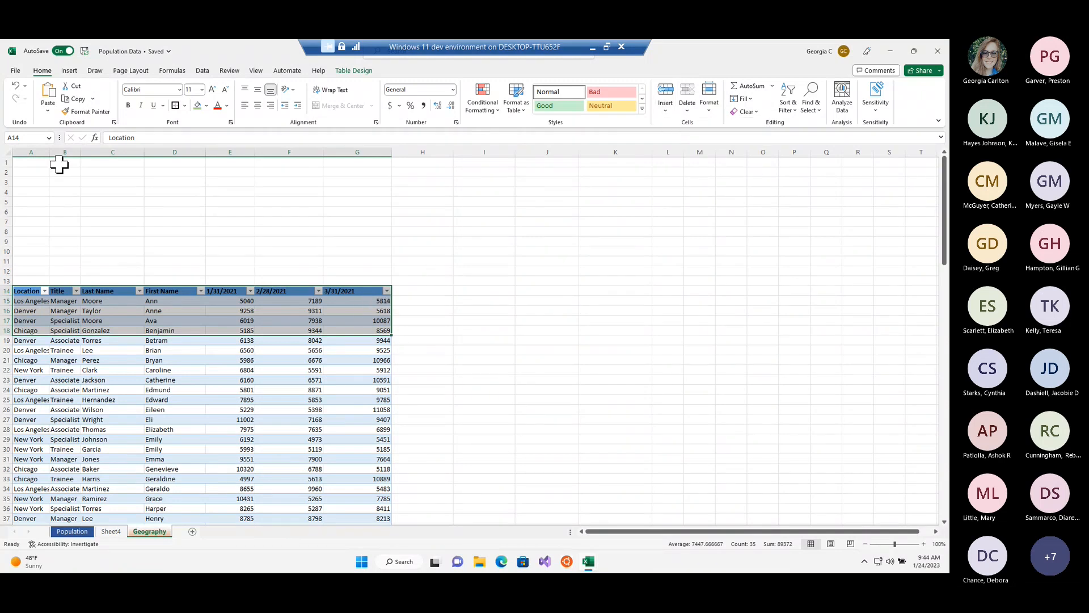
click(63, 222)
click(22, 290)
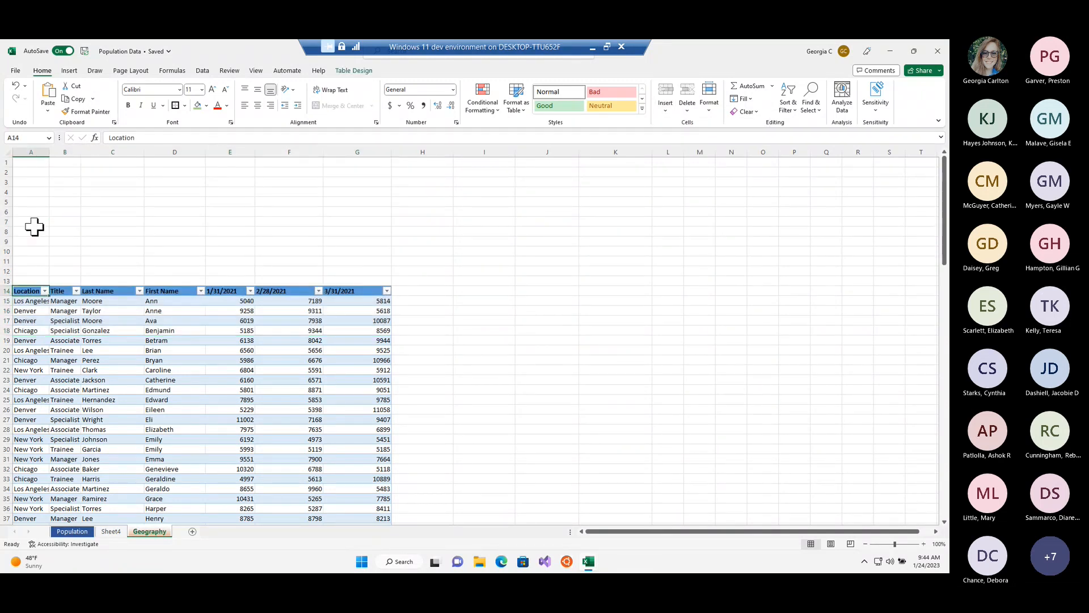
Try inserting table columns to the left of the Geography table using its header row, and undo the insertion
drag(36, 289, 357, 284)
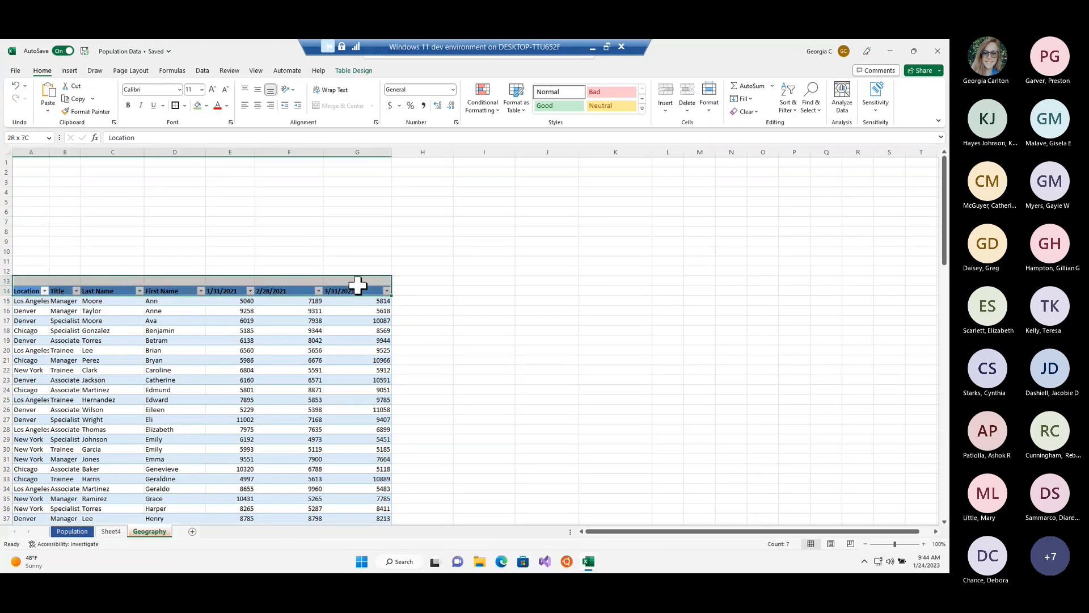
click(666, 109)
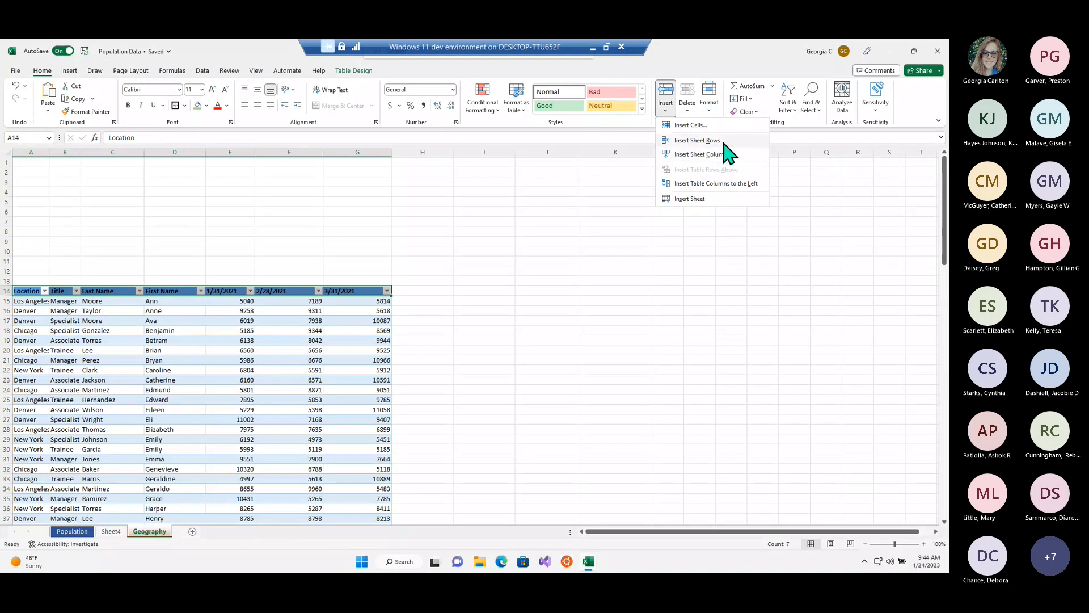
click(749, 186)
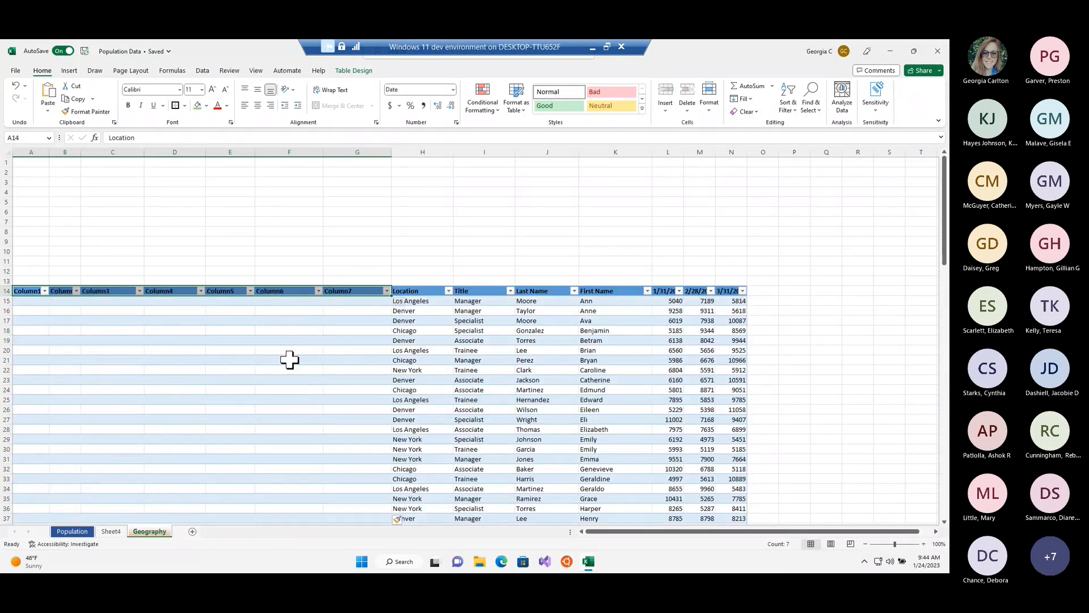
key(ctrl+z)
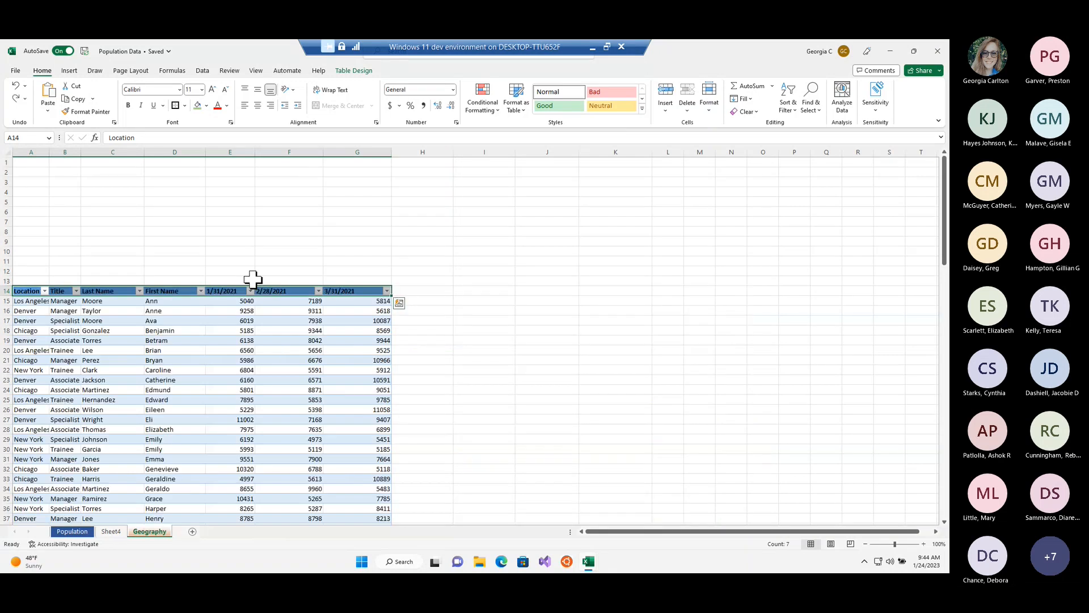
click(31, 291)
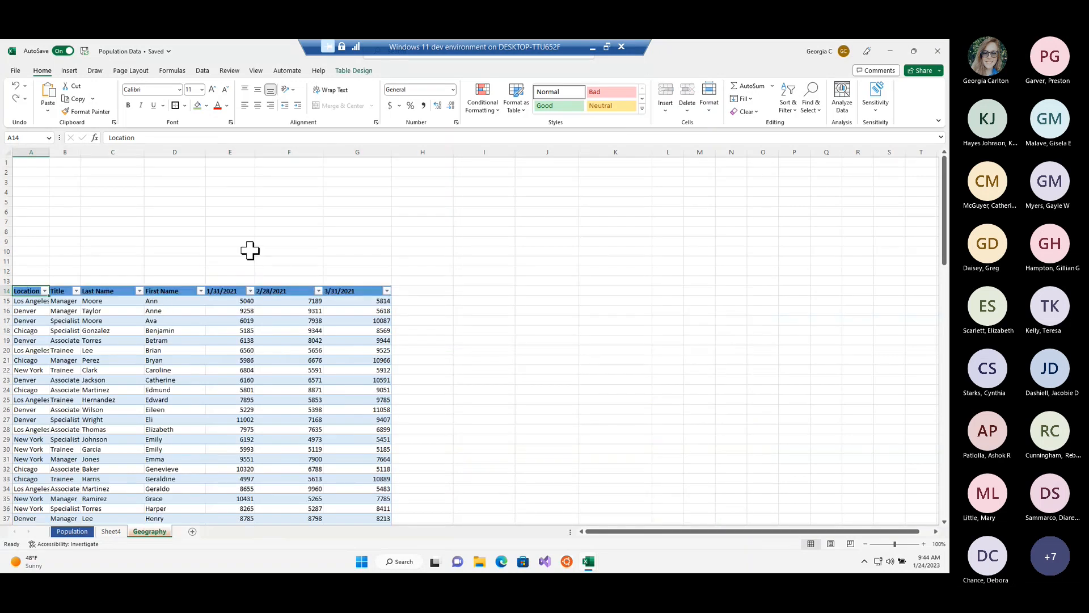
Insert a blank table row above row 20 of the Geography table
click(149, 351)
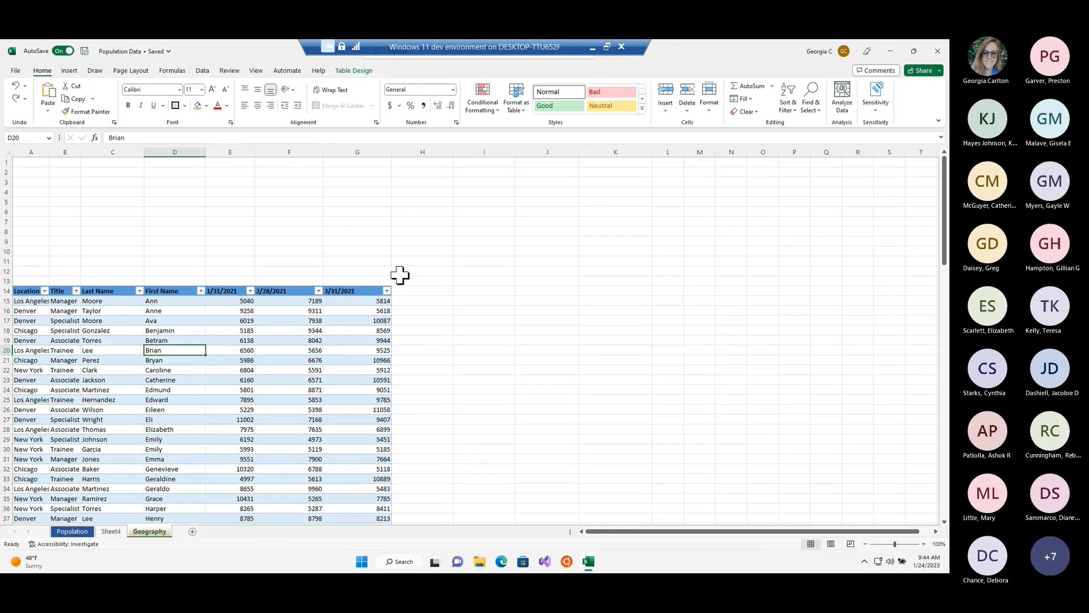
click(666, 109)
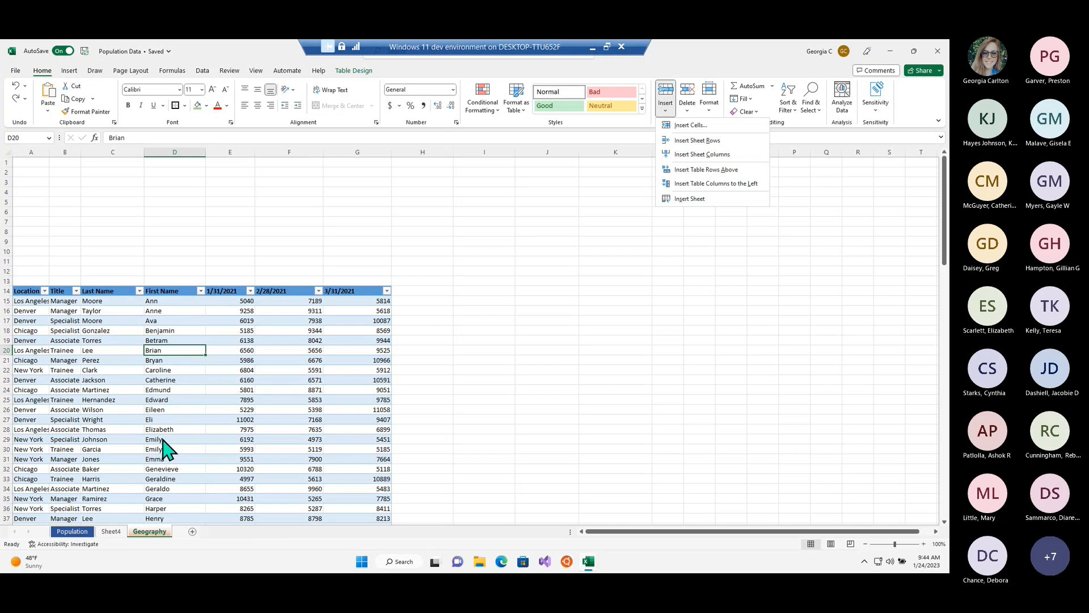
click(657, 169)
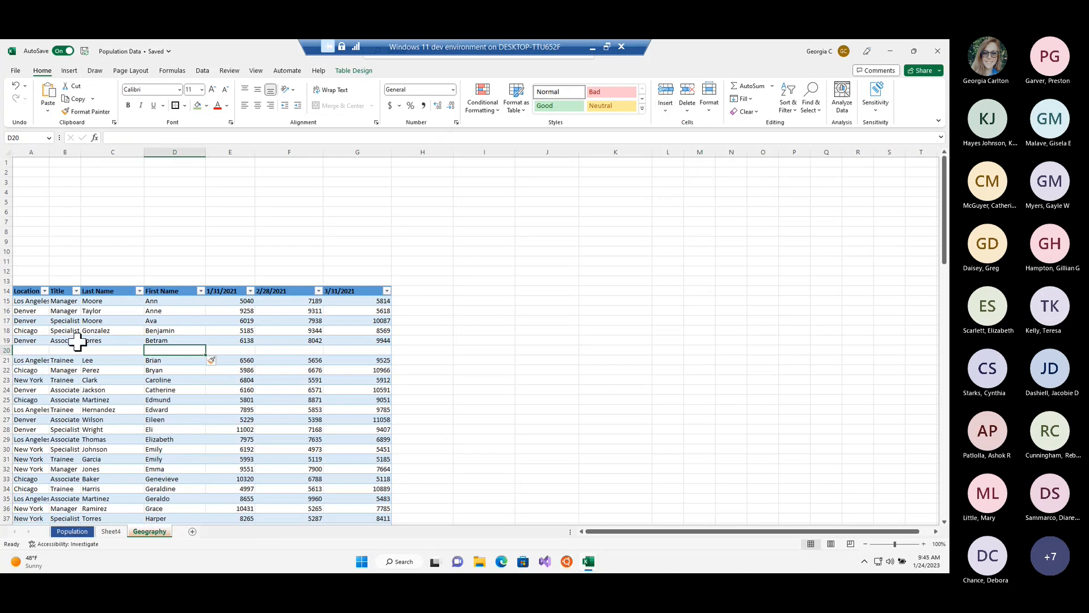
click(42, 350)
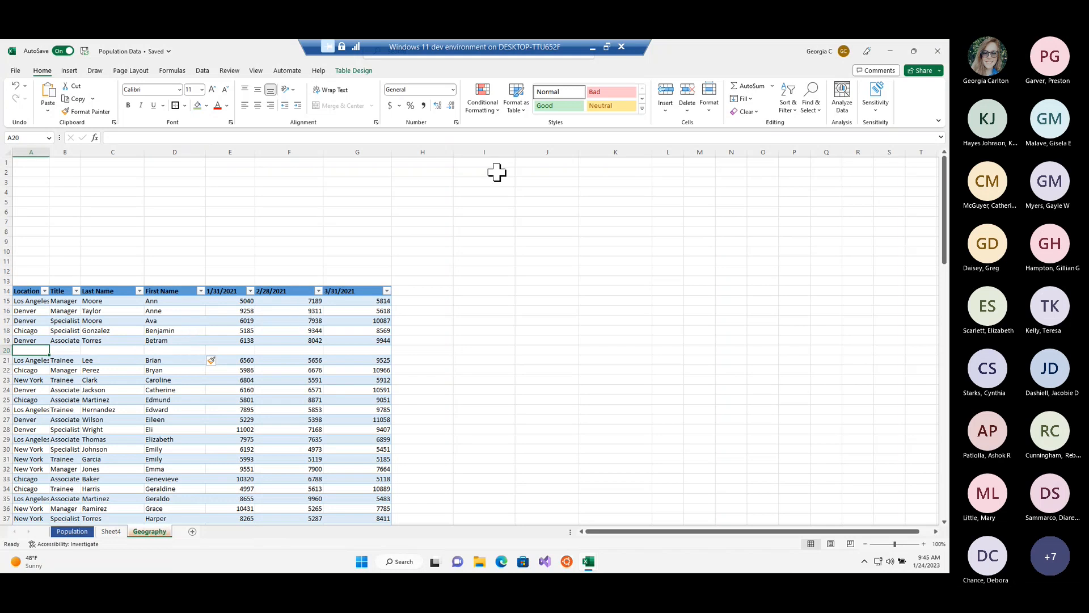
Draw a text box above the Geography table, spanning columns A to G from row 2 to about row 8
drag(29, 164, 383, 256)
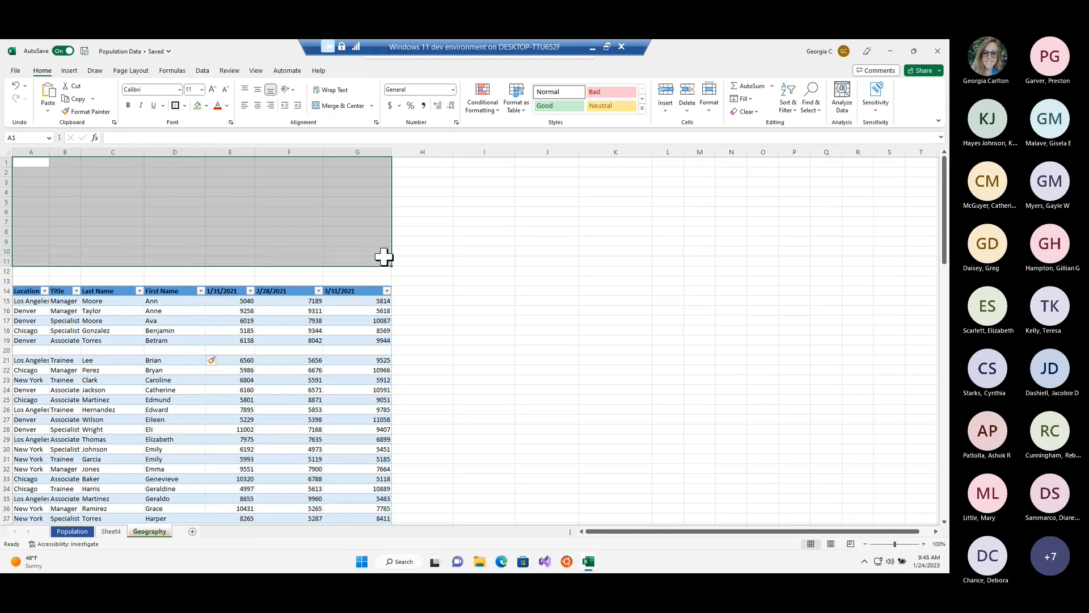
click(69, 71)
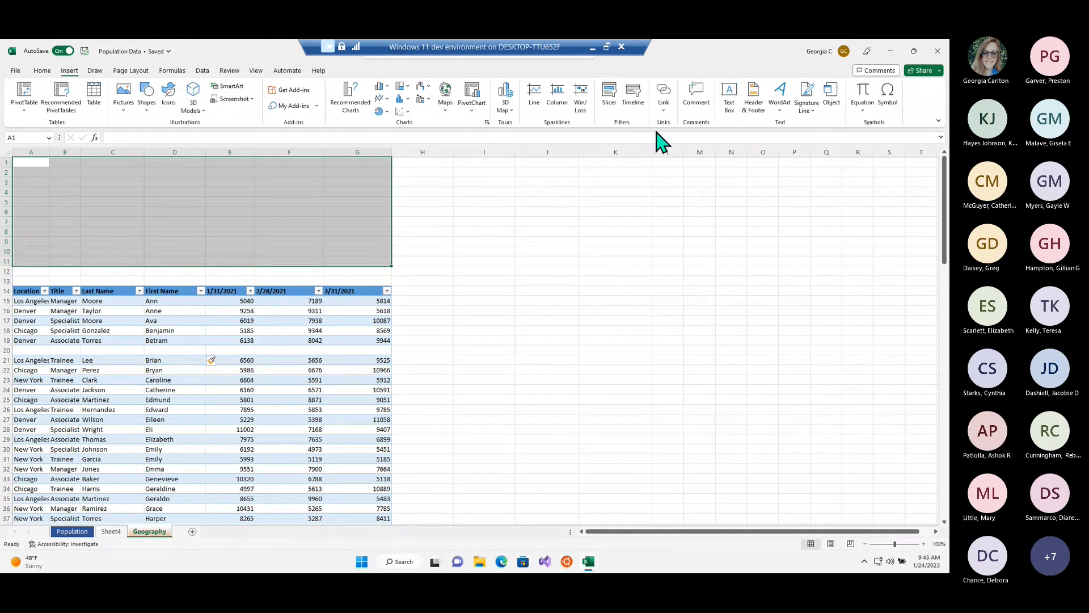
click(211, 360)
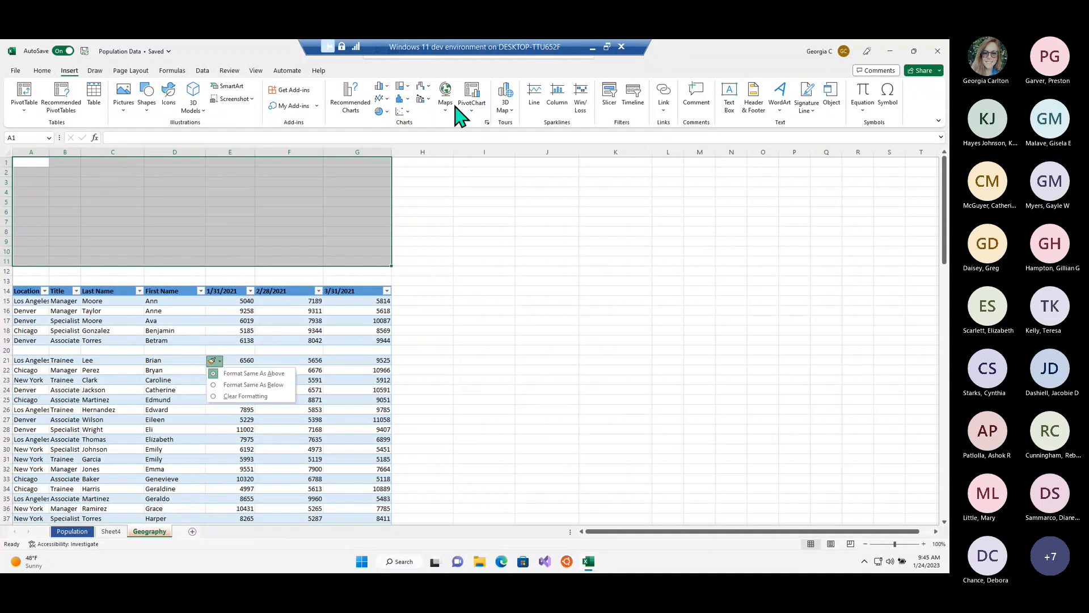
click(730, 102)
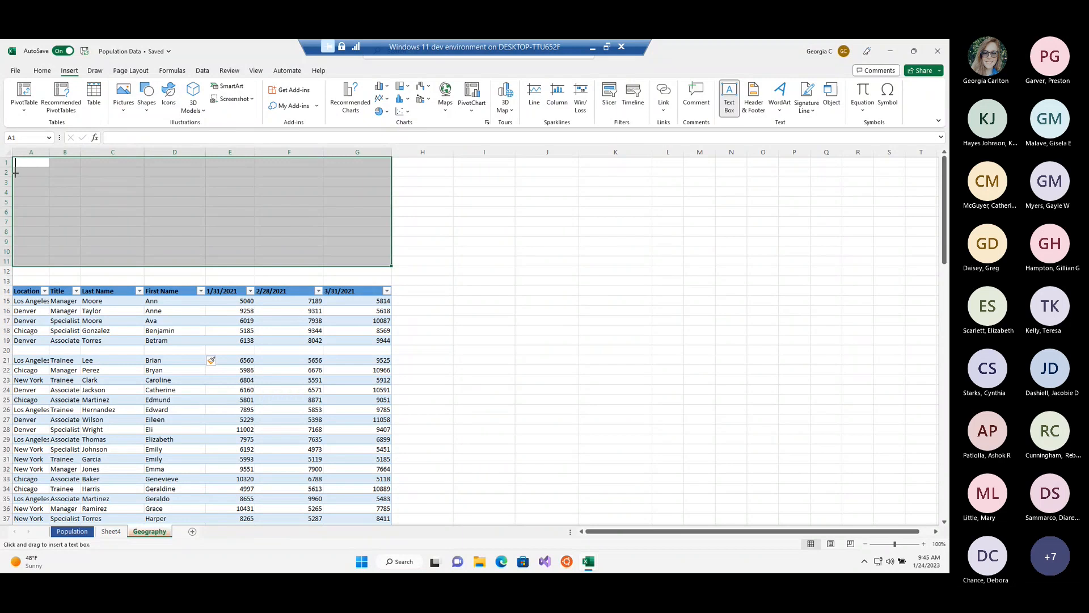
mouse_move(15, 173)
mouse_down()
mouse_move(124, 190)
mouse_move(300, 246)
mouse_move(391, 235)
mouse_up()
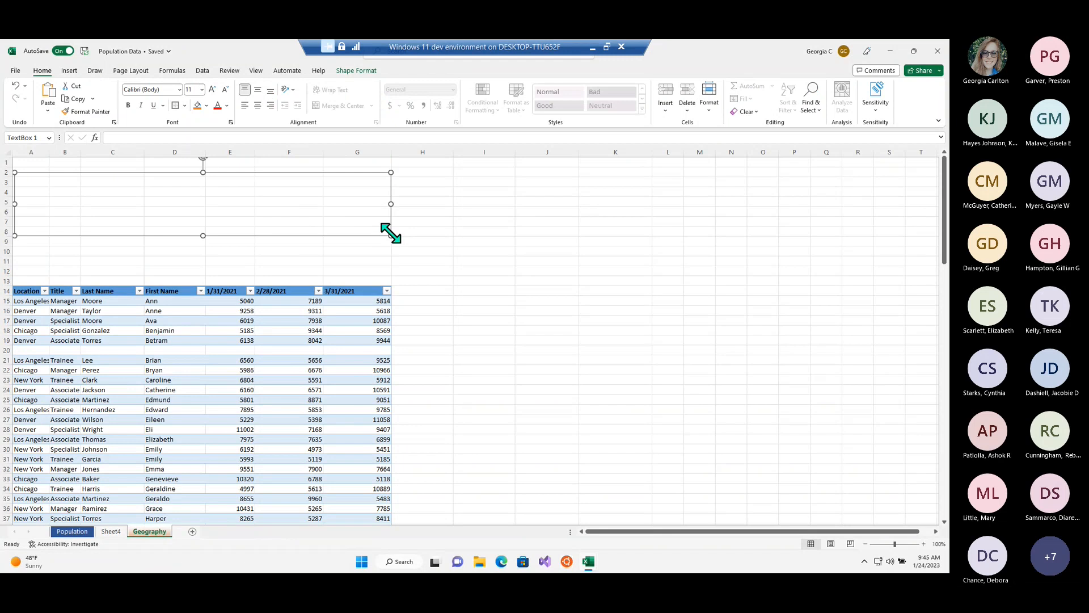
Increase the new text box's font size to 44
click(212, 89)
click(212, 89)
click(212, 89)
click(212, 89)
click(212, 89)
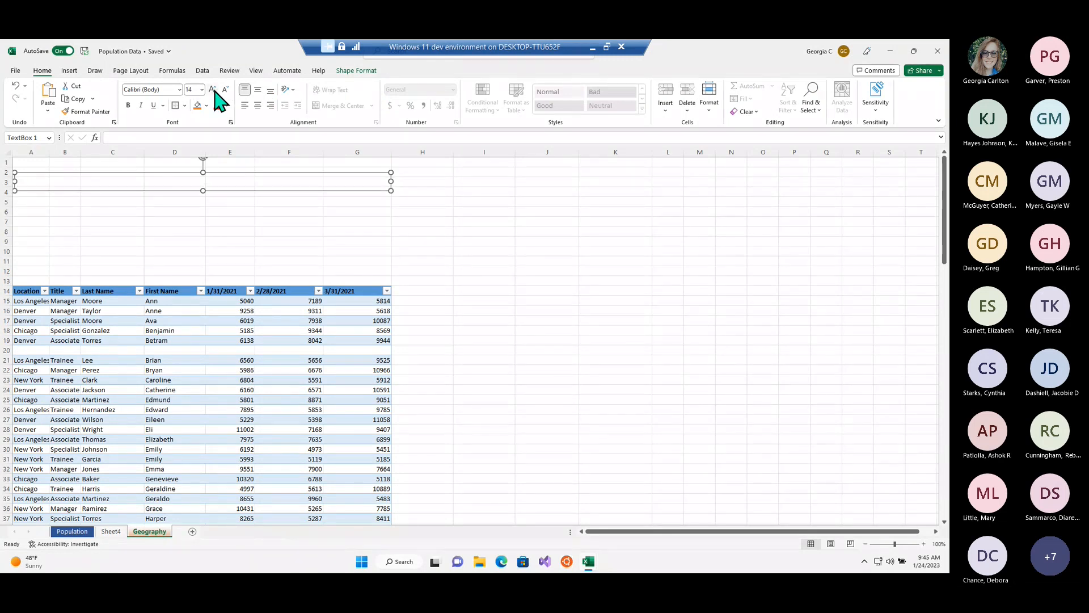
click(212, 89)
click(212, 89)
click(214, 90)
click(213, 90)
click(214, 90)
click(213, 90)
click(213, 90)
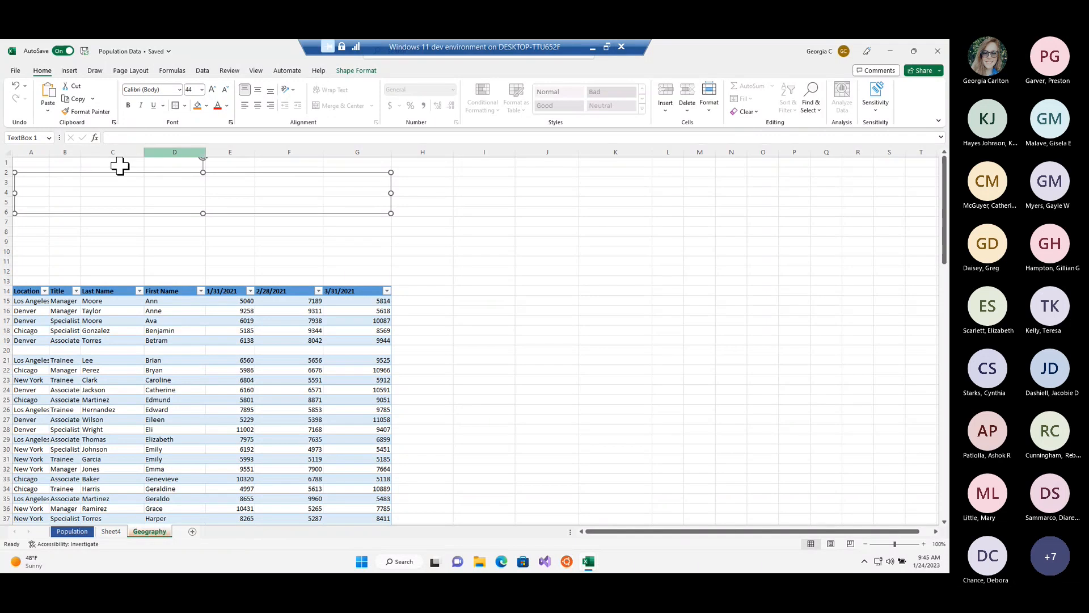
Enter the title "Employee Data" in the text box and deselect it
click(47, 194)
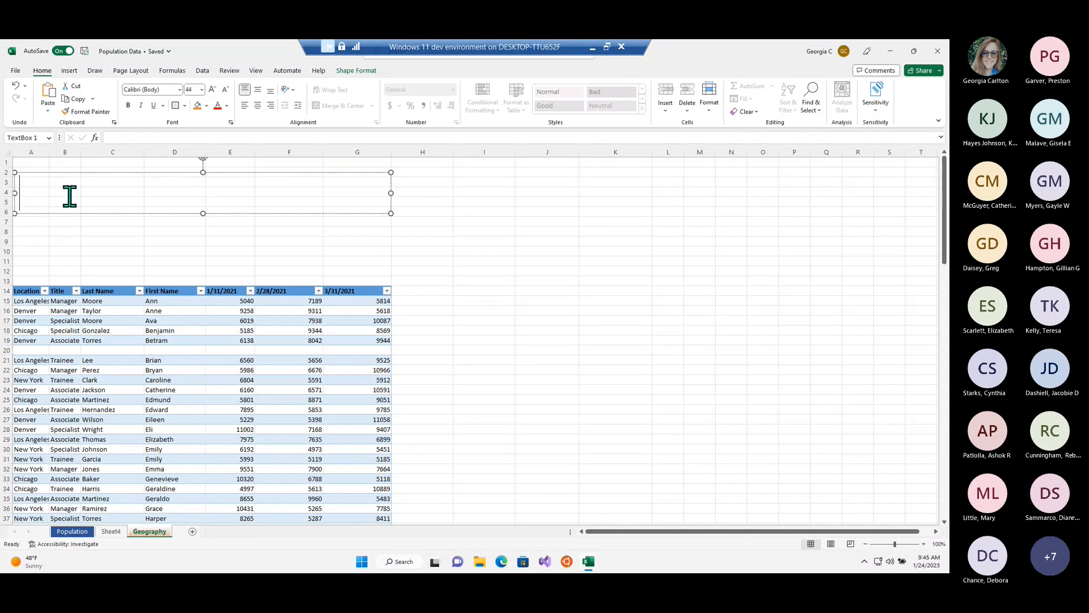
text(T)
key(BackSpace)
text(Employe)
key(BackSpace)
text(yeed D)
key(BackSpace)
key(BackSpace)
key(BackSpace)
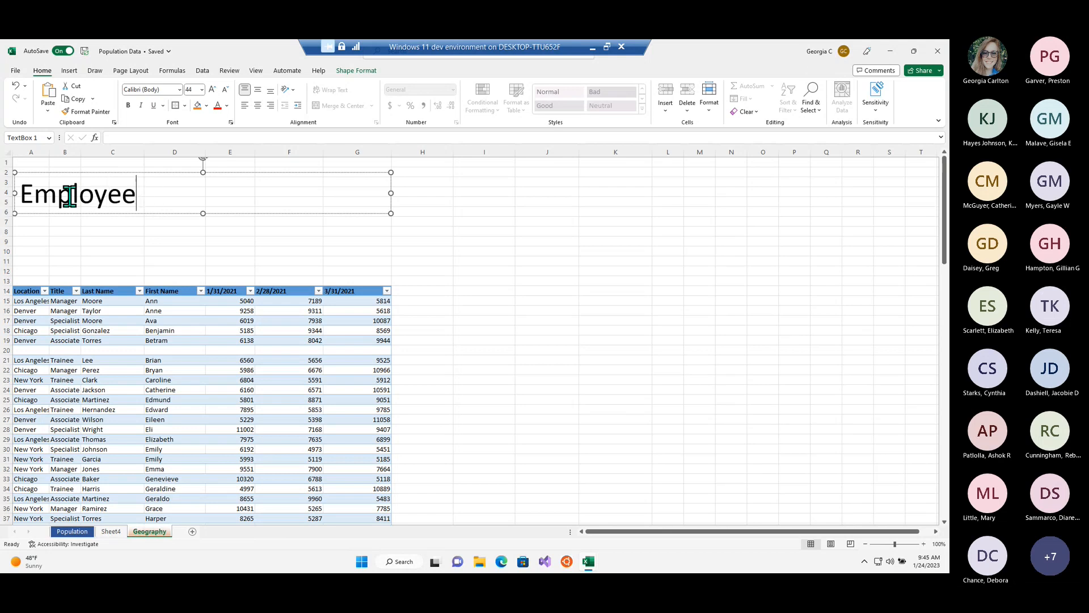
text(Data)
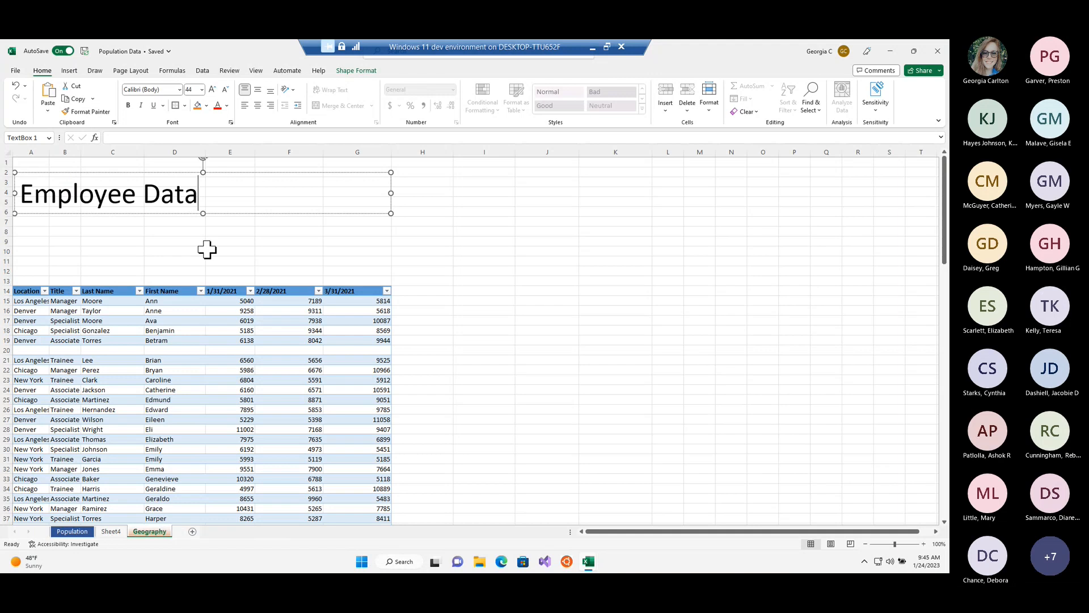
click(208, 249)
Check the titled Geography worksheet in print preview and return to the worksheet
click(15, 71)
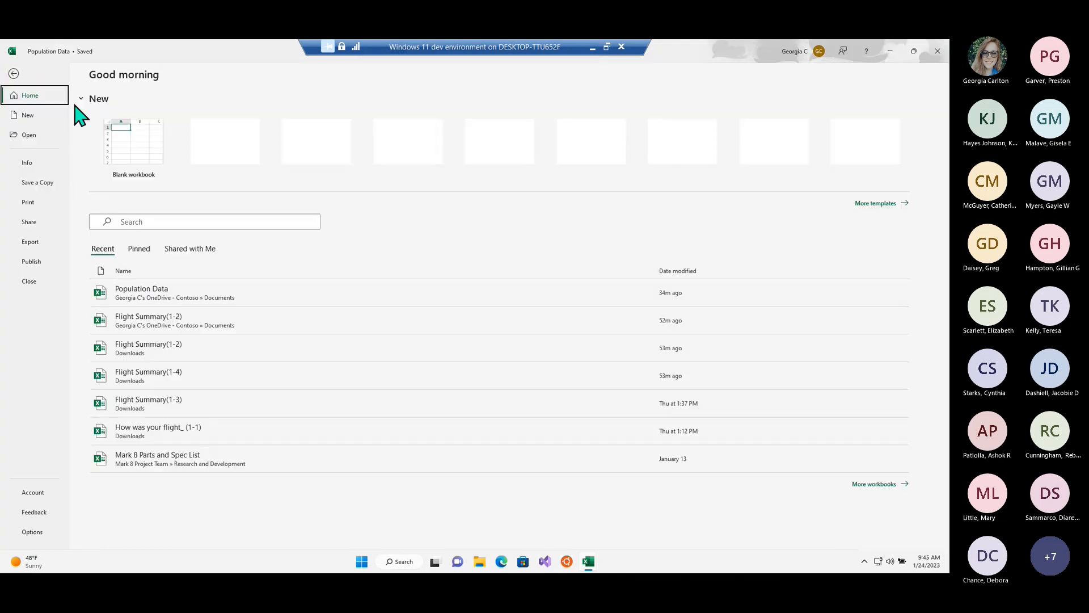
click(28, 202)
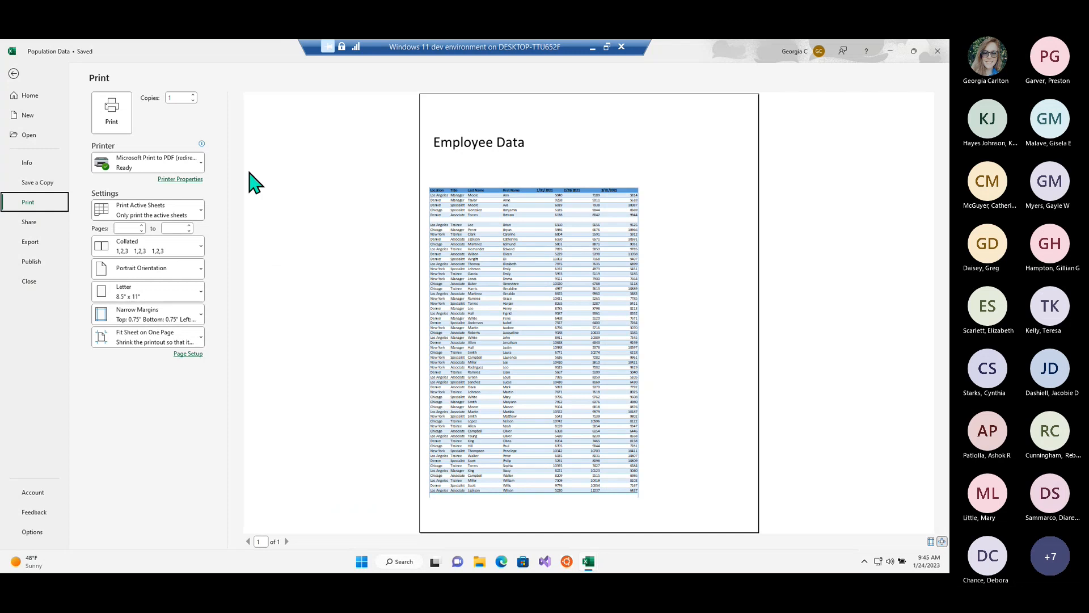
click(14, 73)
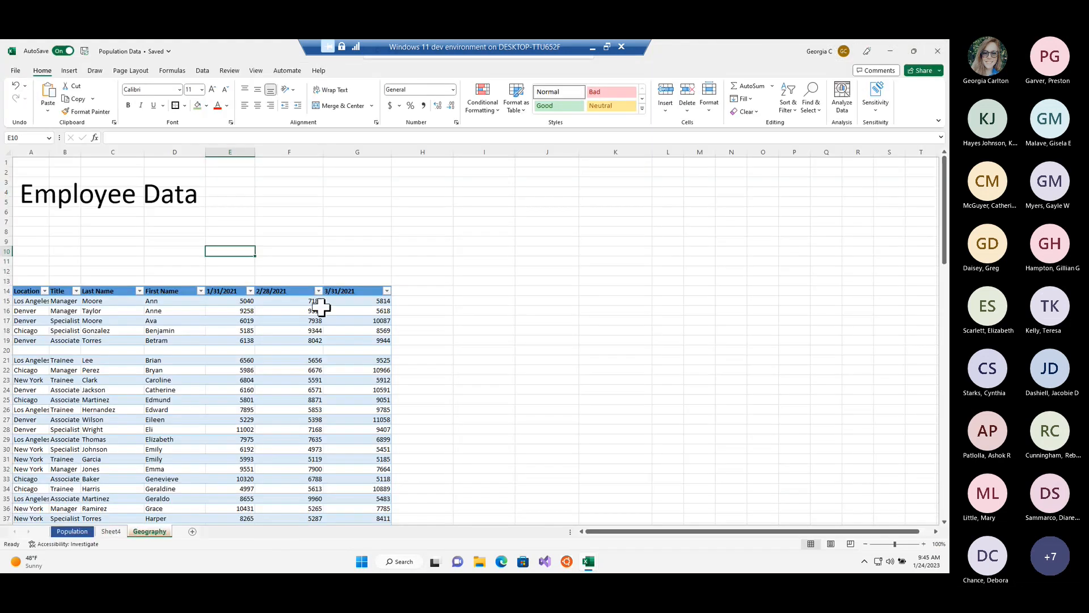
Select cell B20 in the blank row of the Geography table
click(354, 350)
click(78, 351)
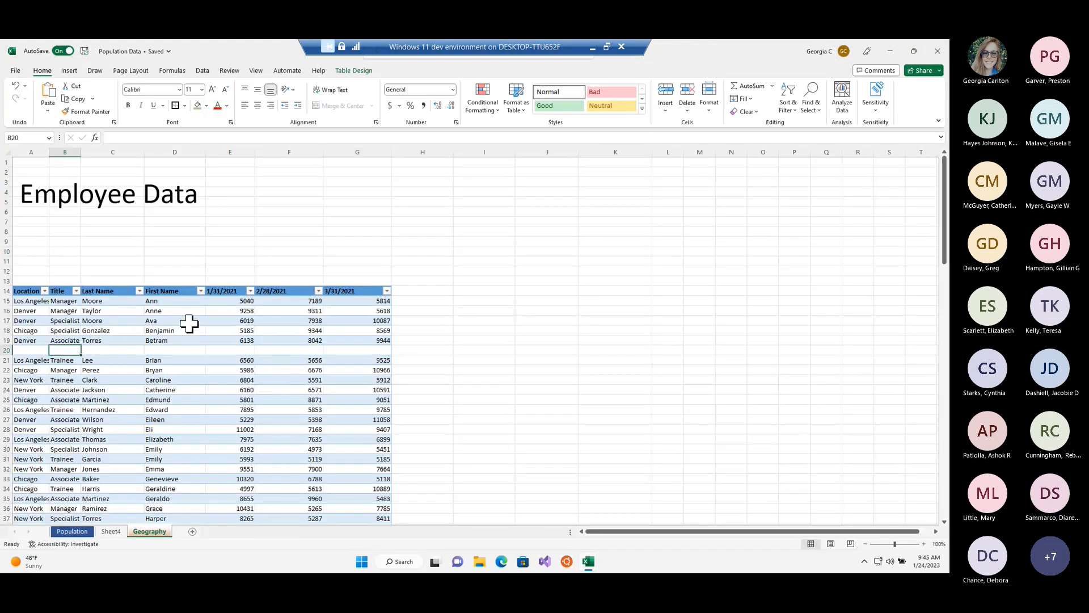